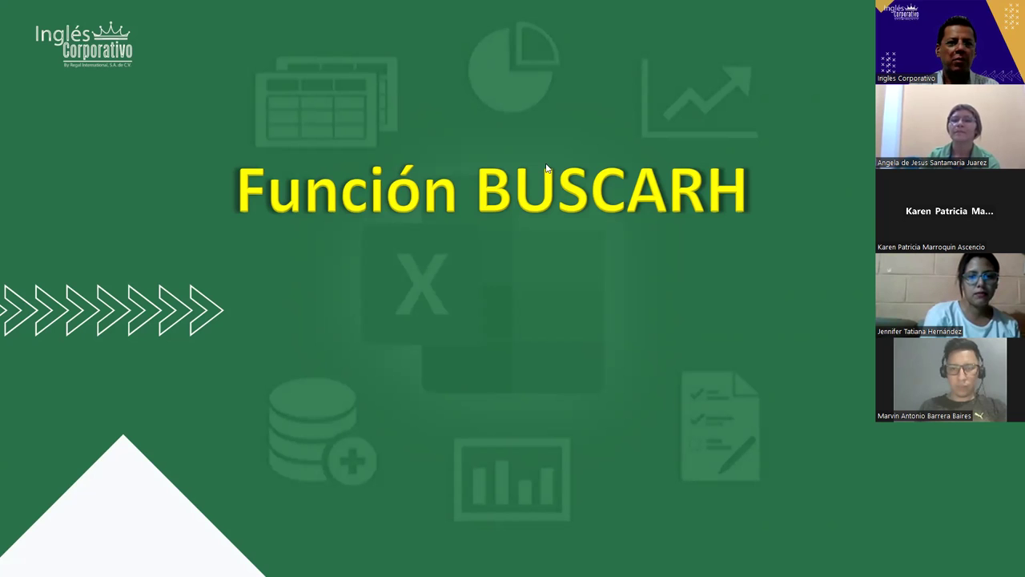
Advance the slideshow from the BUSCARH title slide to the Objetivo slide.
left_click(431, 406)
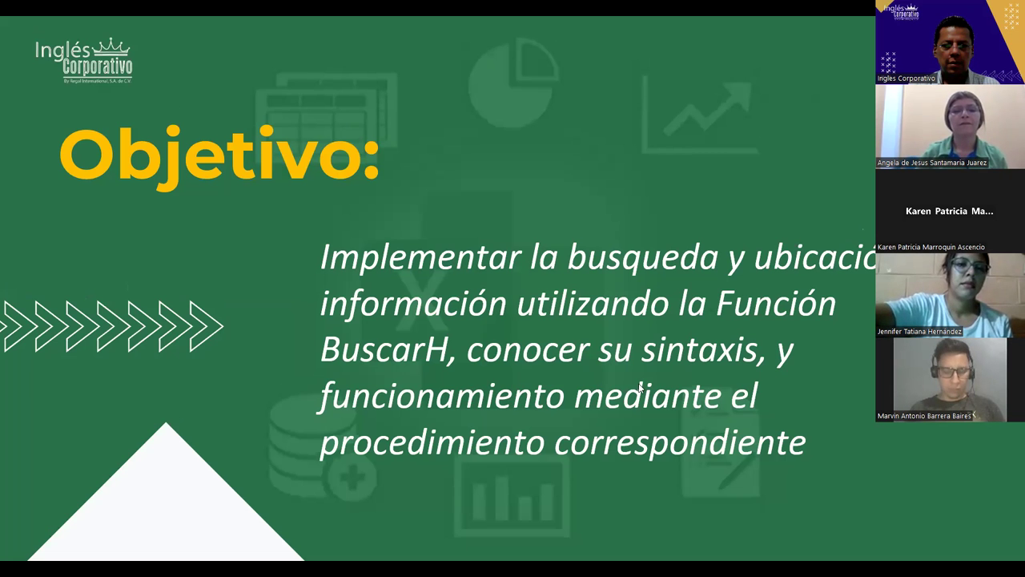
Back in Excel, view BuscarV_02, then return to BuscarV_03 and select Cod. Empleado cell H2.
key("alt+Tab")
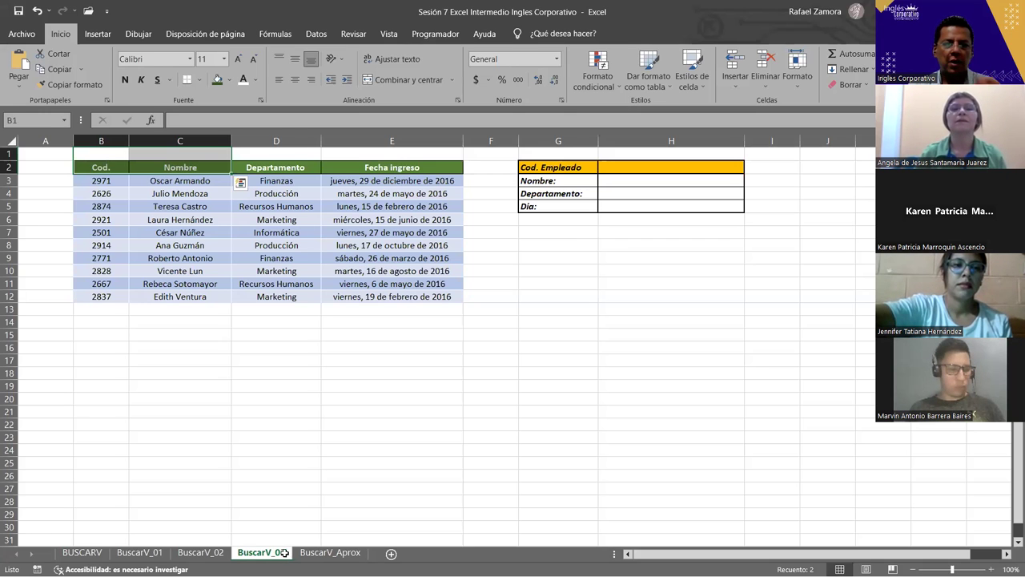
left_click(192, 552)
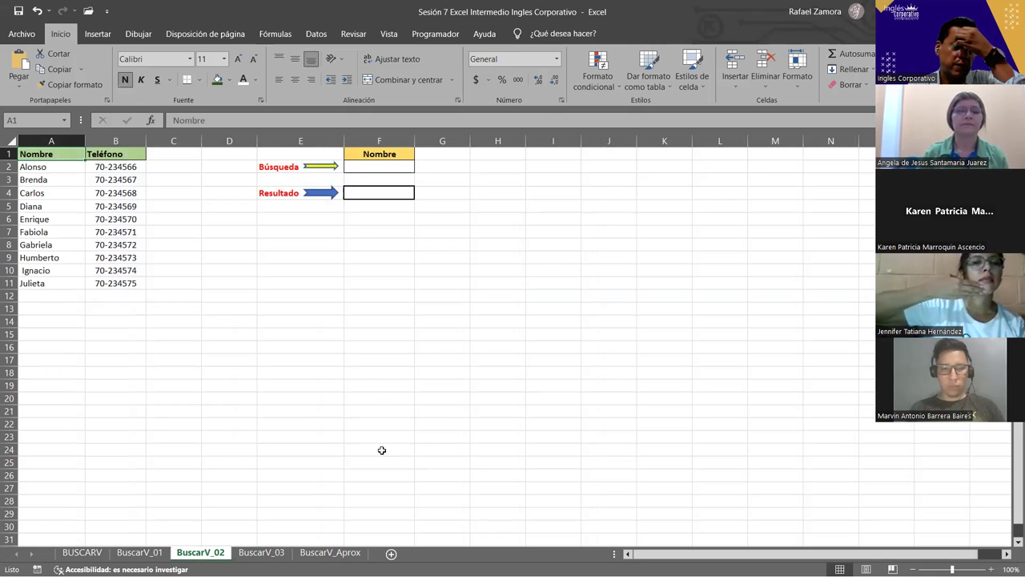
left_click(269, 553)
left_click(326, 553)
left_click(261, 553)
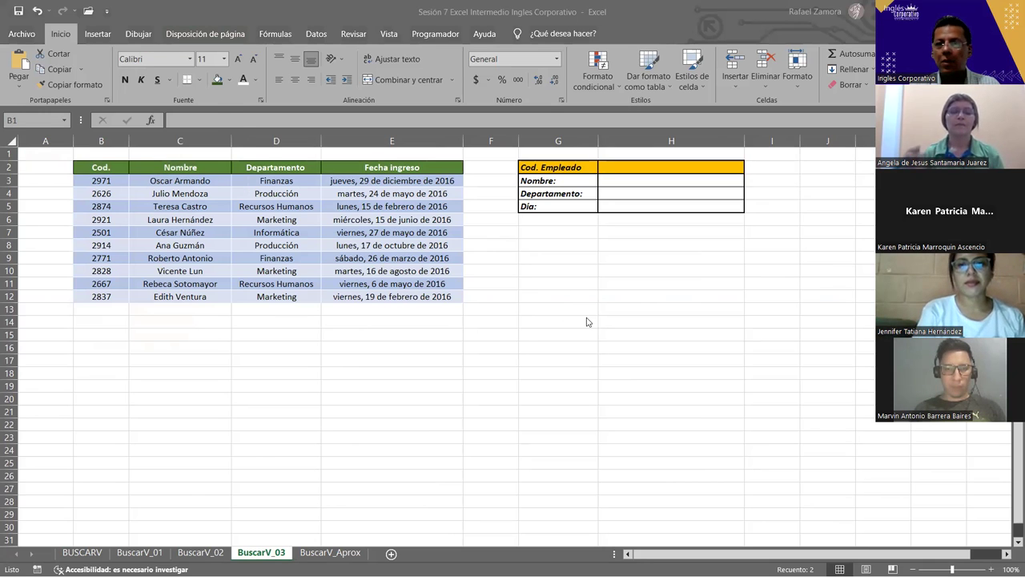
left_click(623, 165)
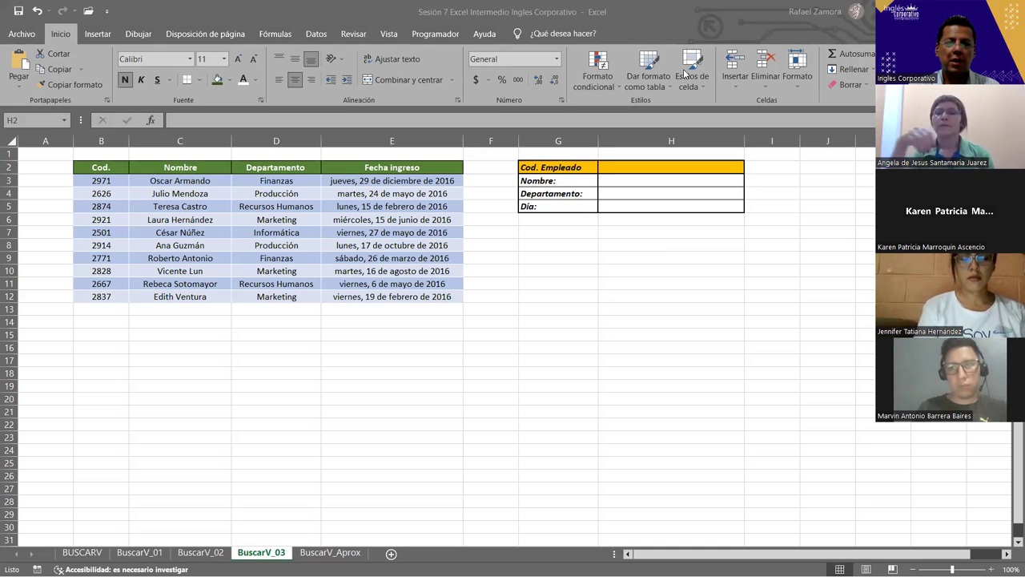
left_click(683, 169)
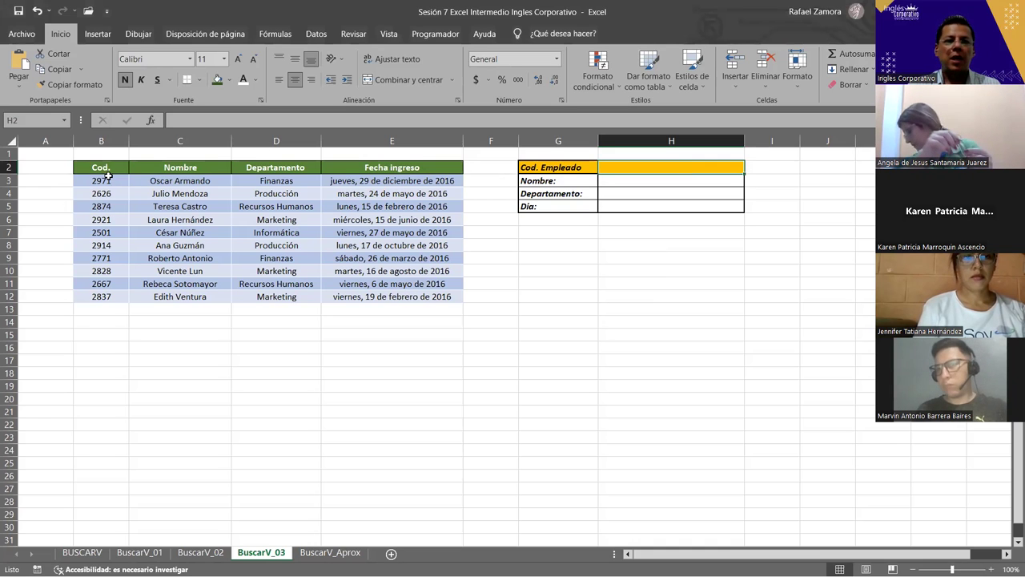
left_click_drag(102, 180, 107, 298)
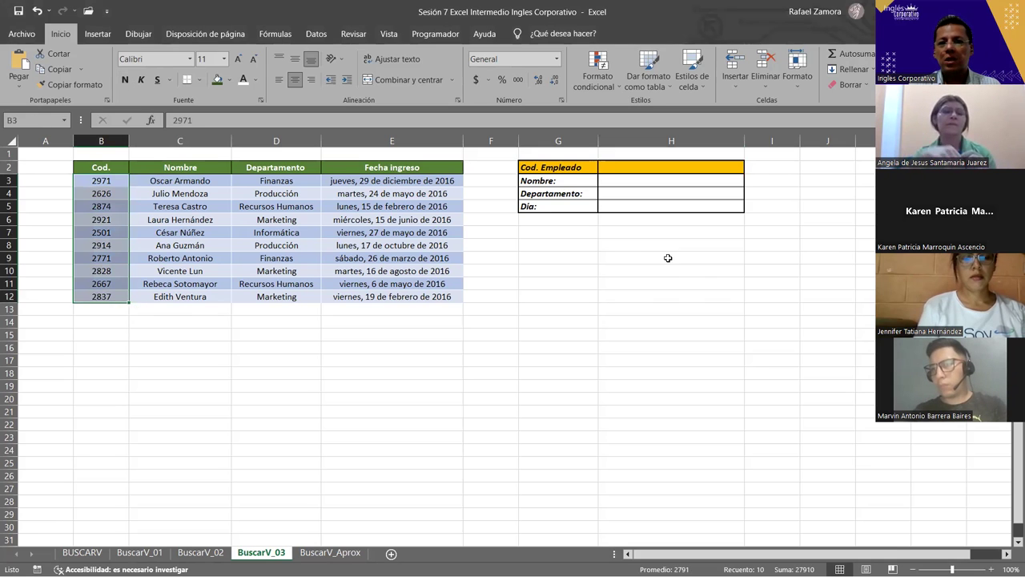
left_click(665, 170)
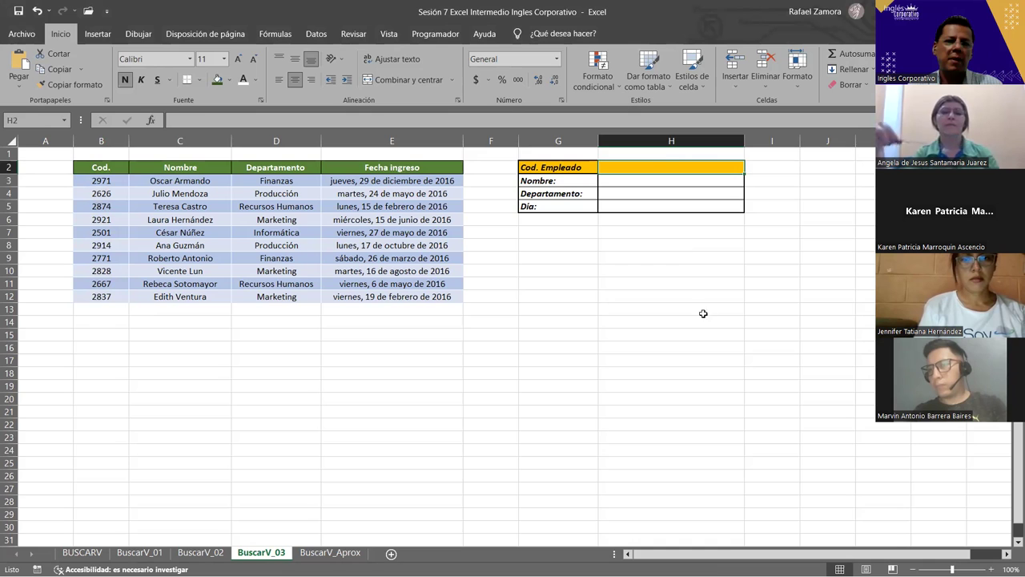
scroll(716, 314, "up", 2)
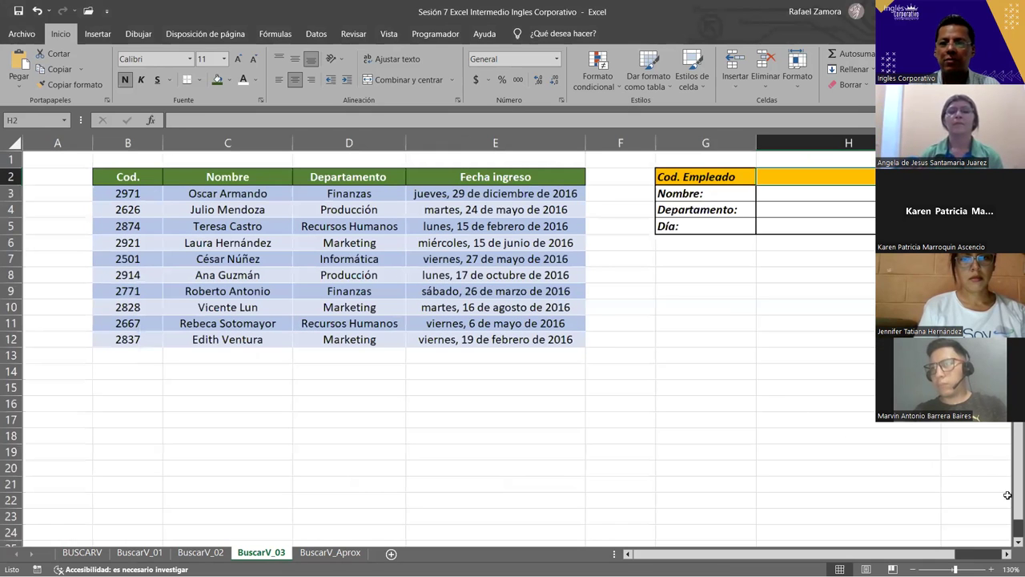
scroll(799, 440, "right", 2)
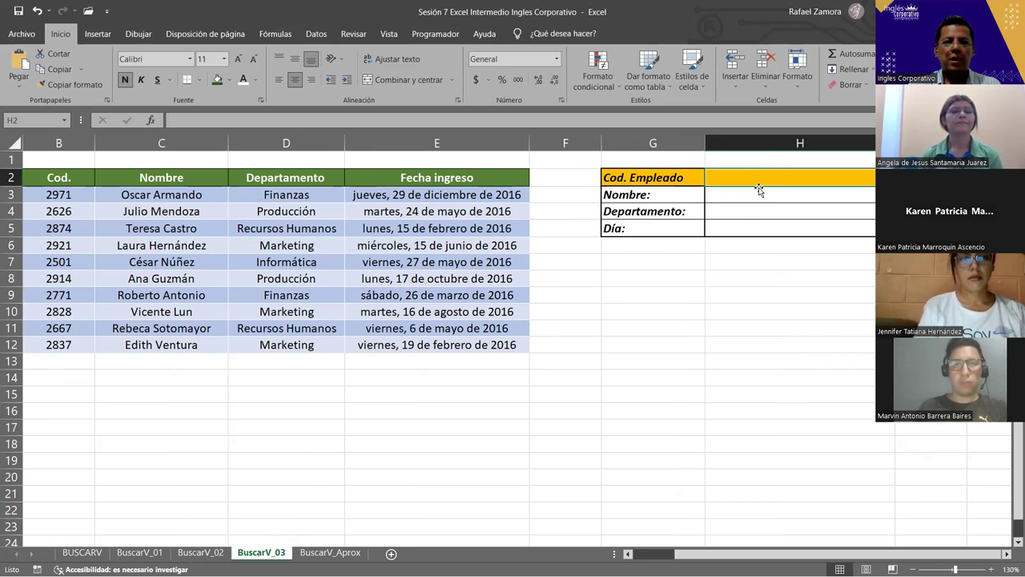
Enter employee code 2971 in cell H2.
type("2971")
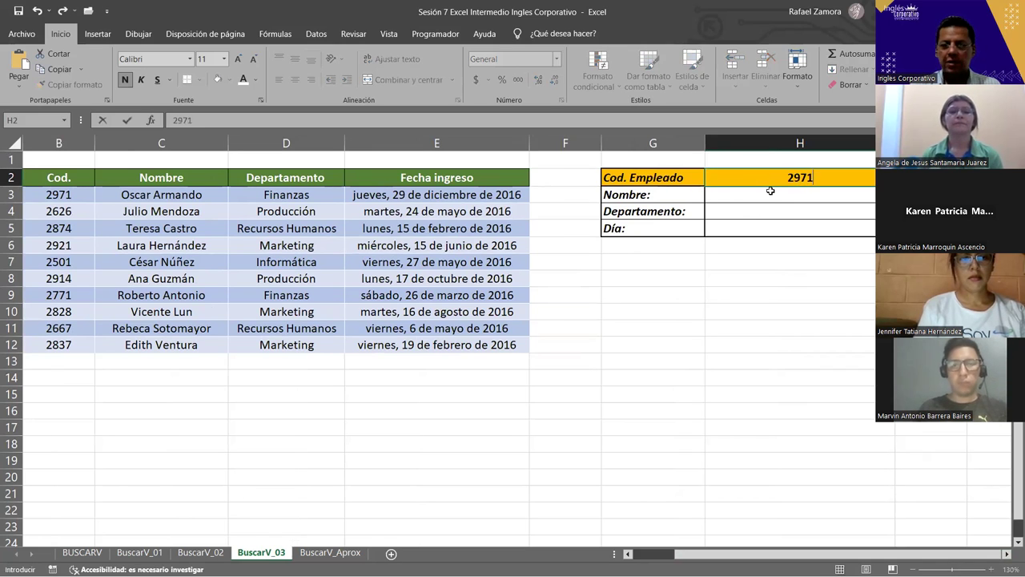
key("Return")
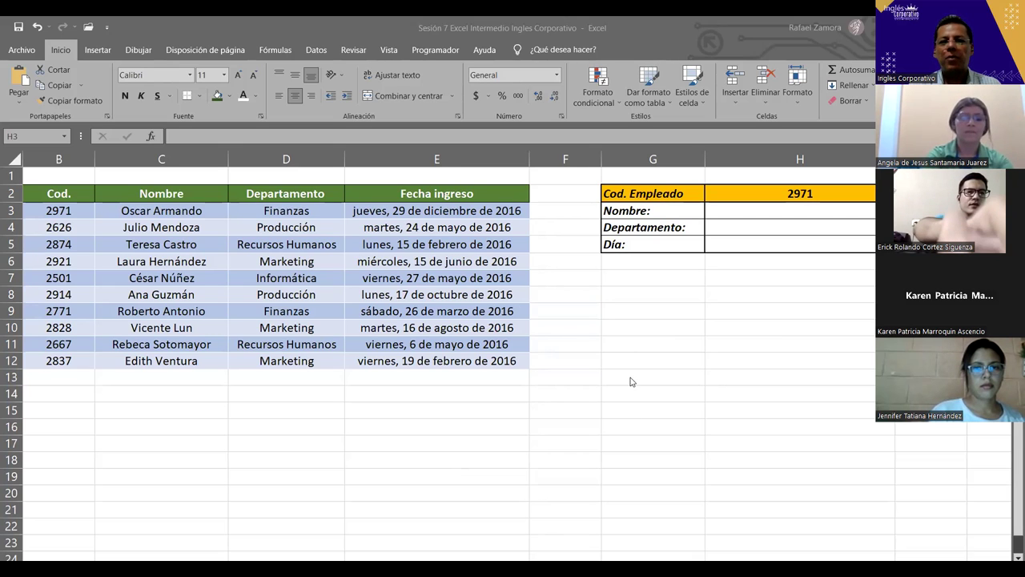
left_click(187, 28)
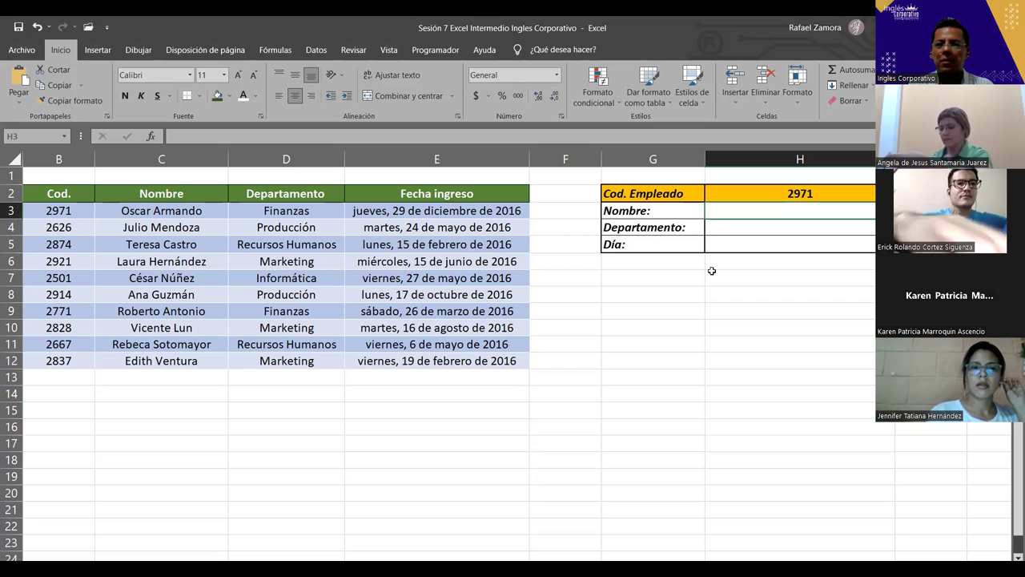
left_click(741, 313)
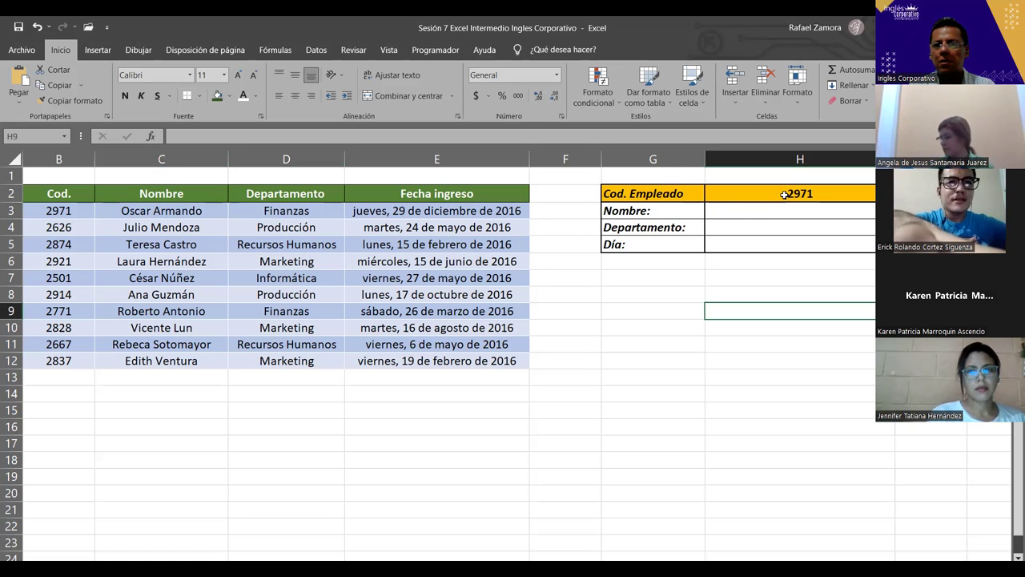
left_click(732, 229)
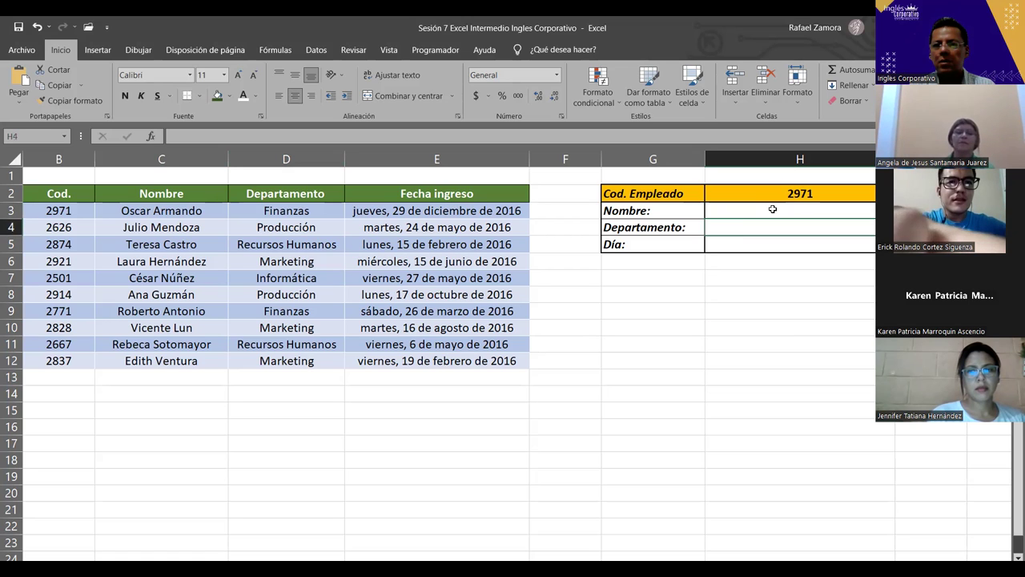
left_click(724, 210)
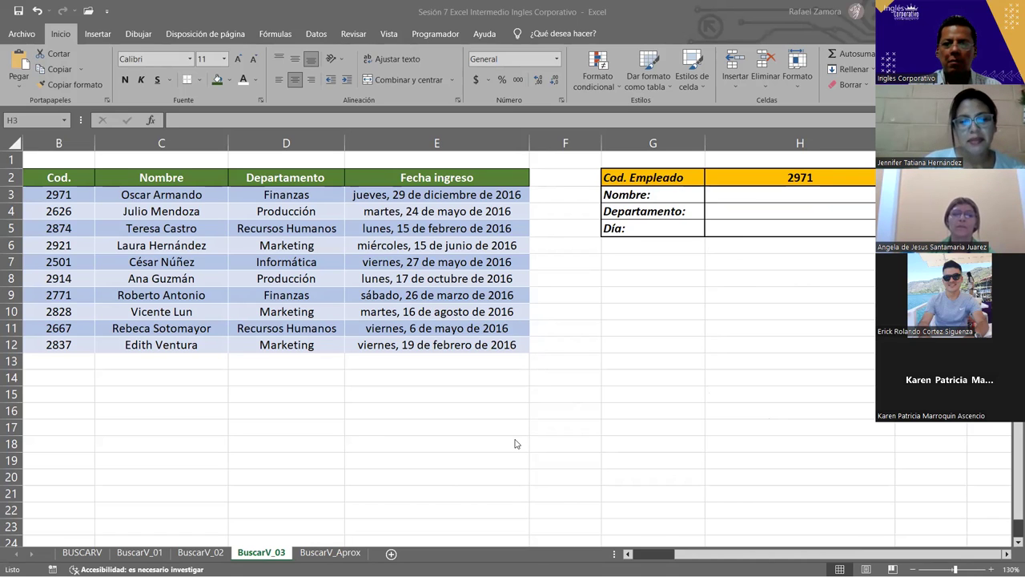
key("alt+Tab")
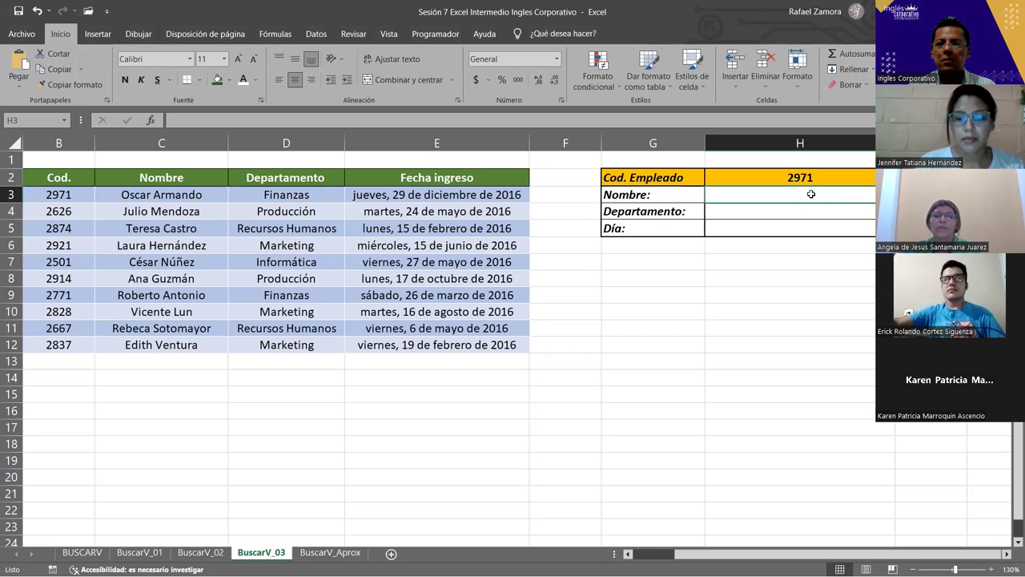
Start =BUSCARV( in H3 with H2 as lookup value and a comma separator.
type("=")
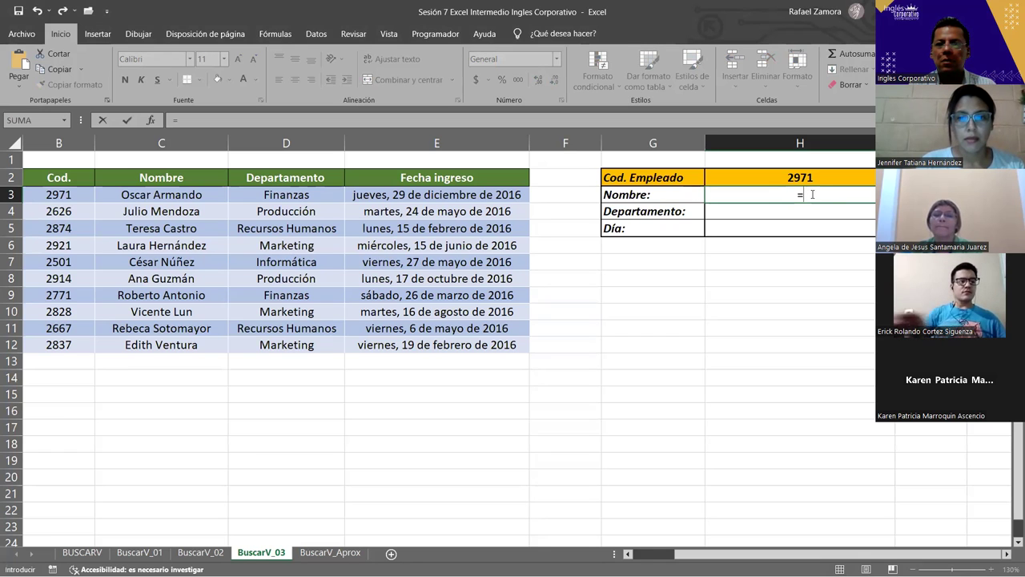
type("b")
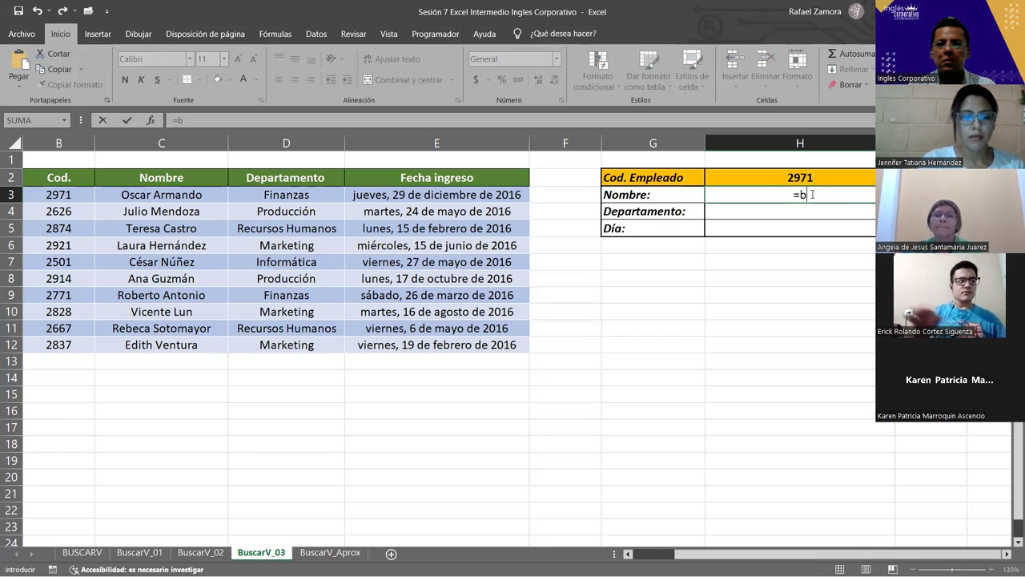
type("usc")
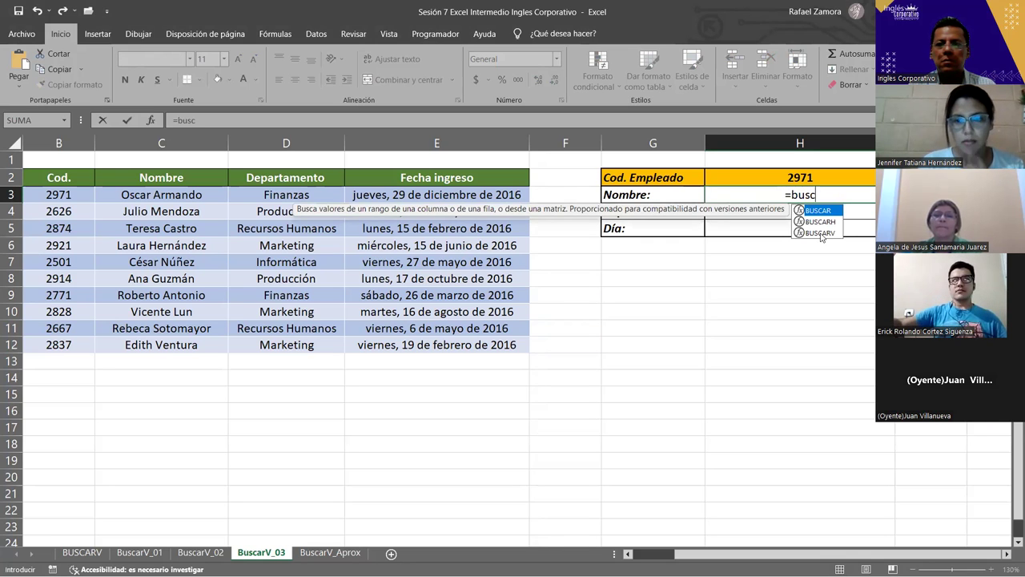
double_click(820, 233)
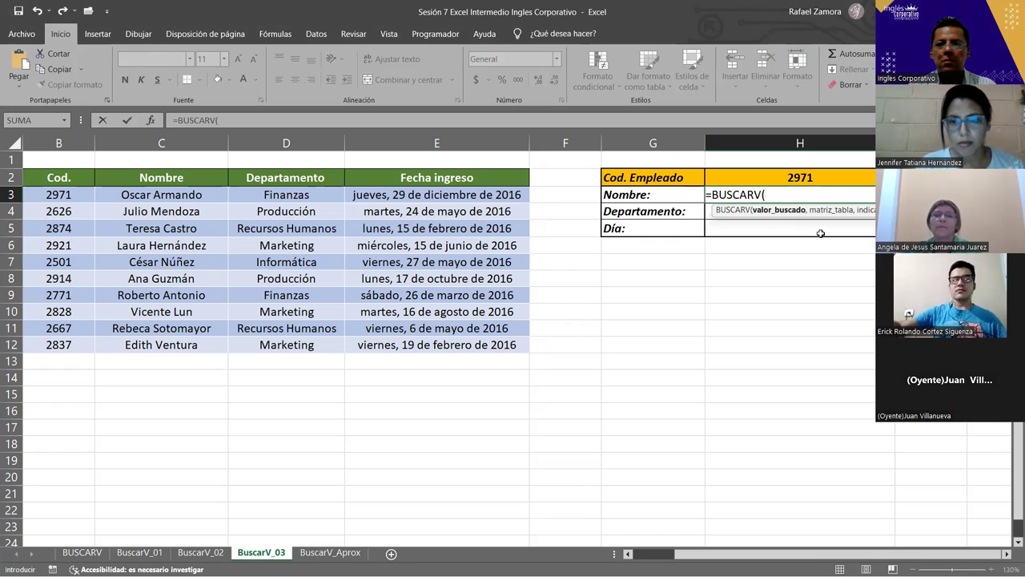
left_click(802, 177)
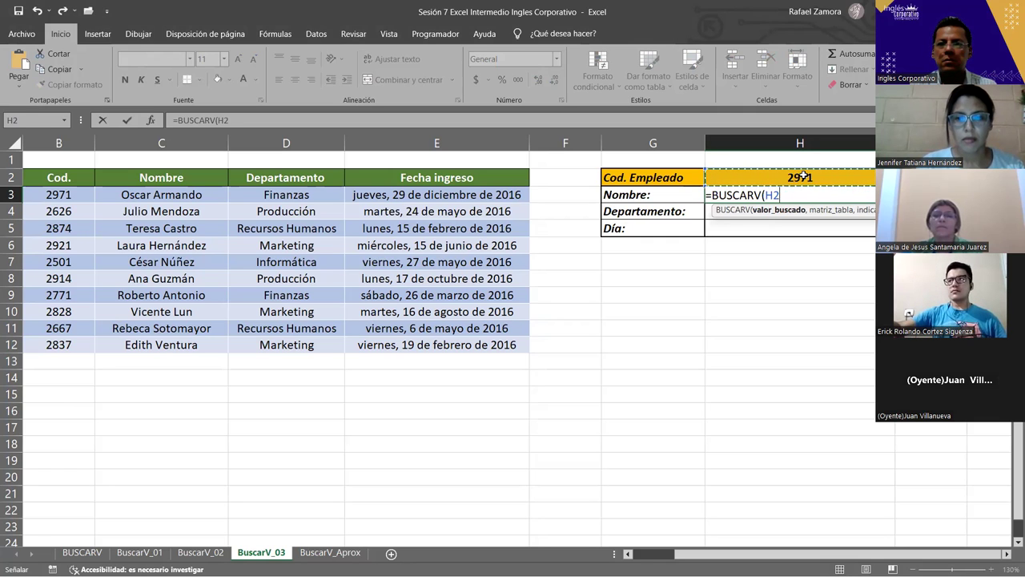
type(";")
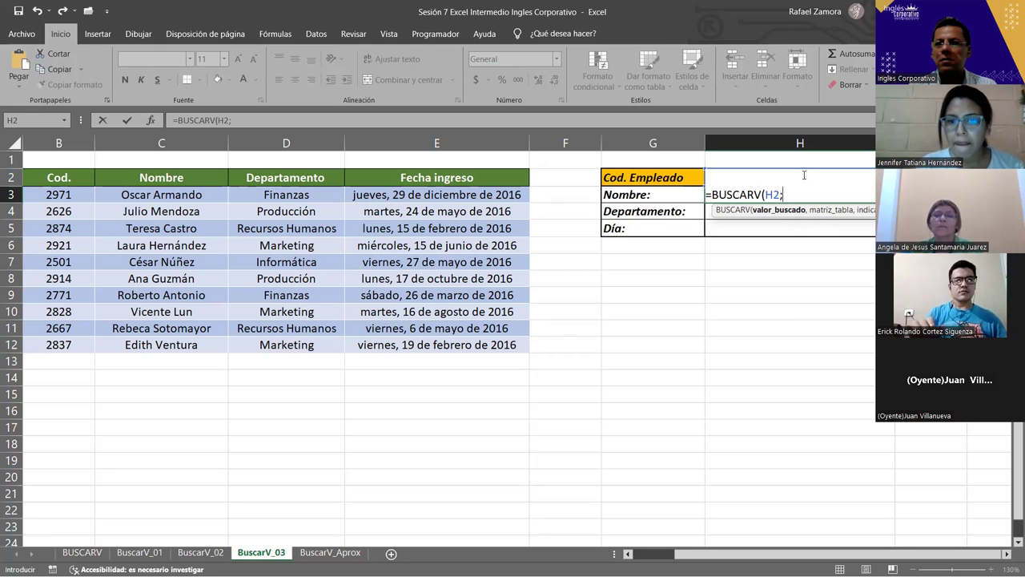
key("BackSpace")
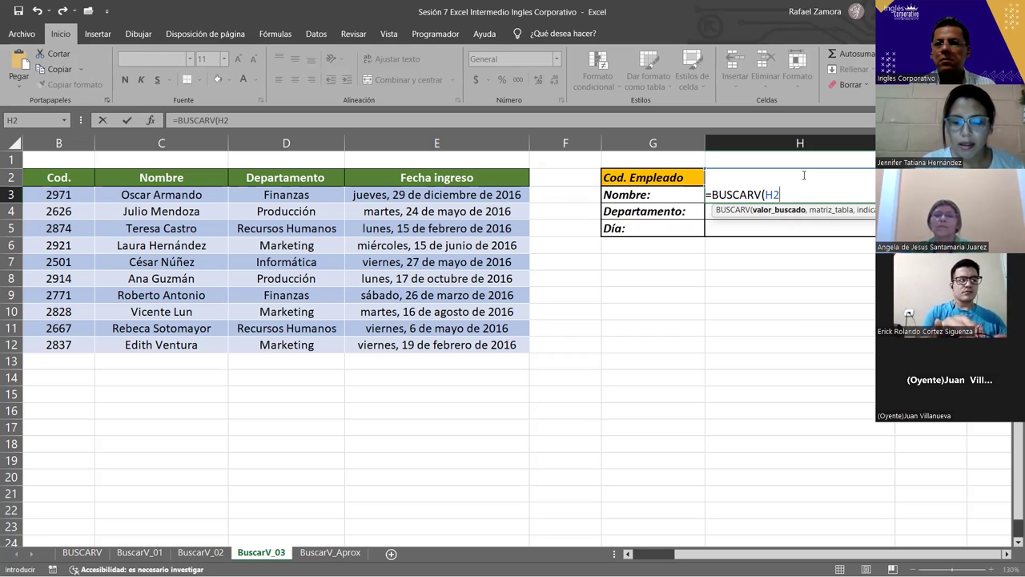
type(",")
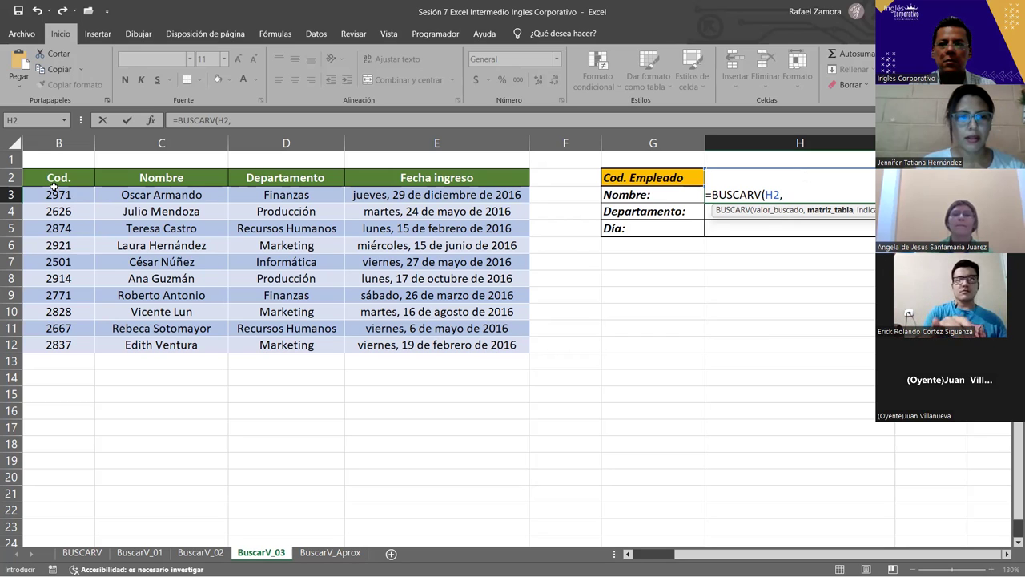
Complete the Nombre formula as BUSCARV(H2,B2:C12,2,FALSO), returning Oscar Armando.
left_click(54, 181)
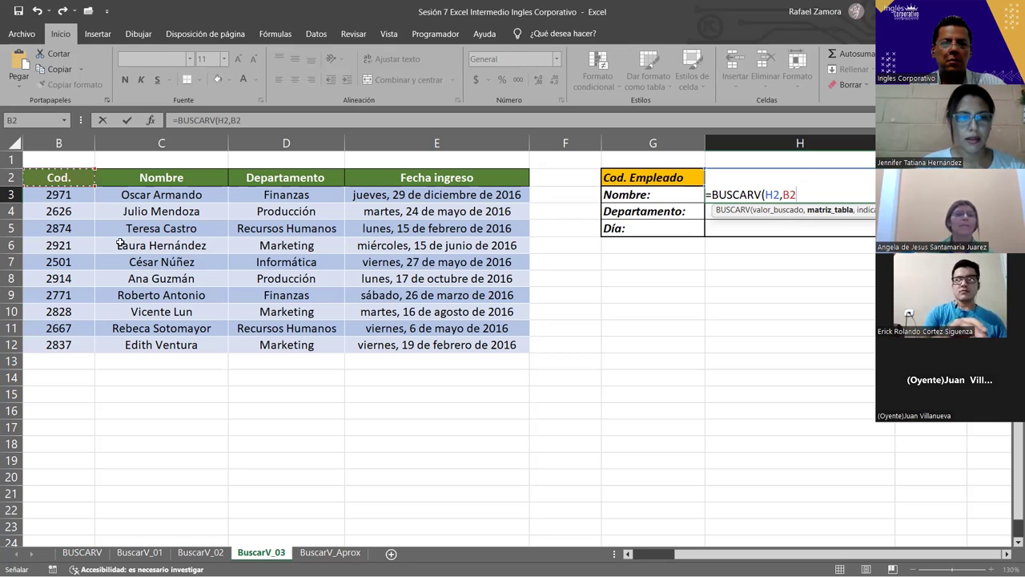
left_click(191, 341, "shift")
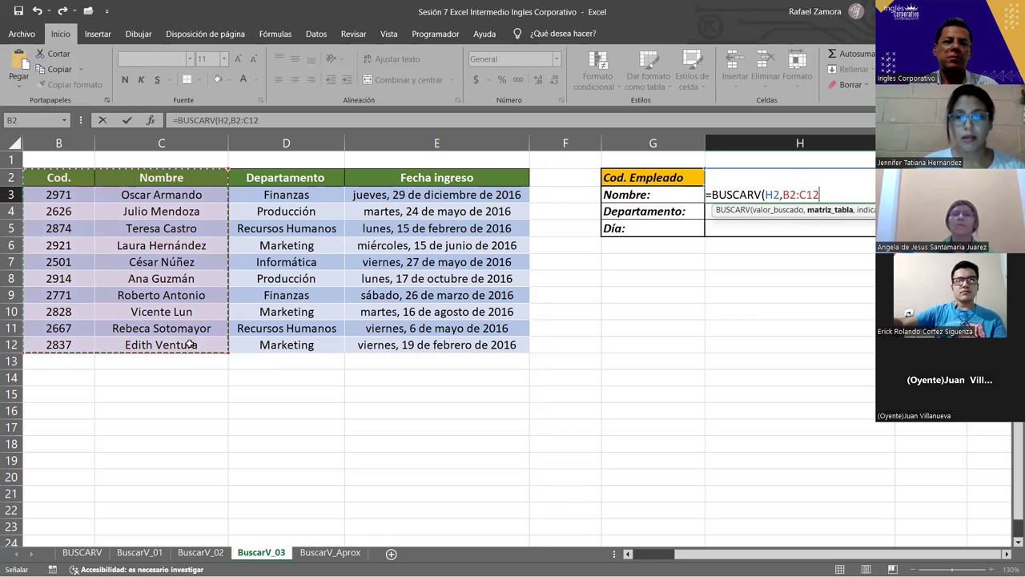
type(",2")
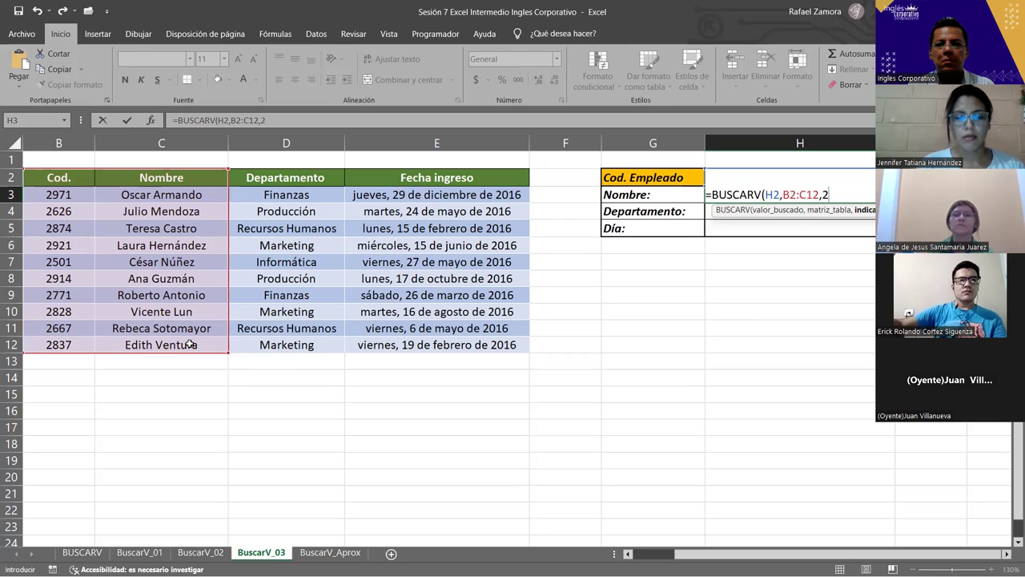
type(",")
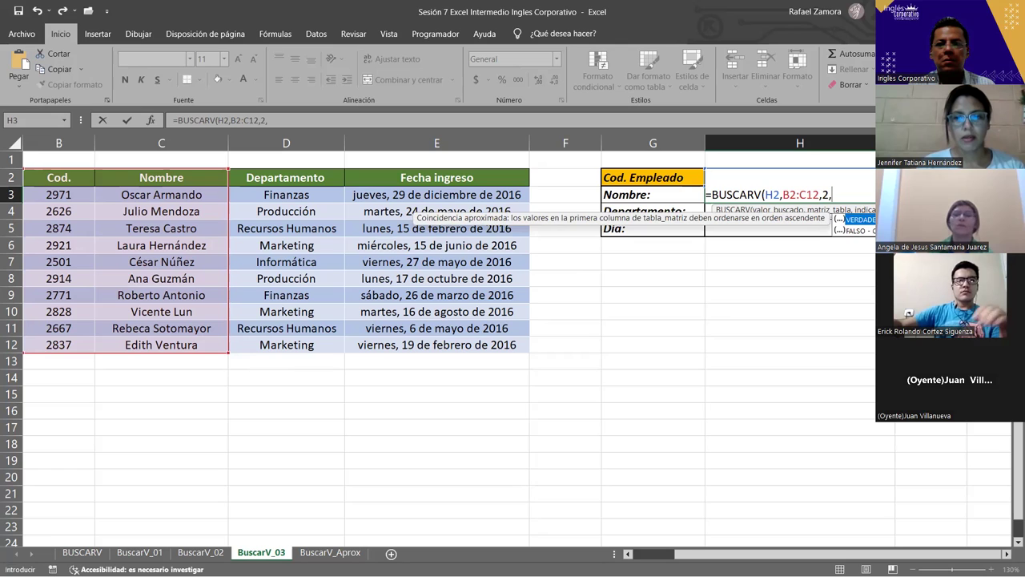
key("Down")
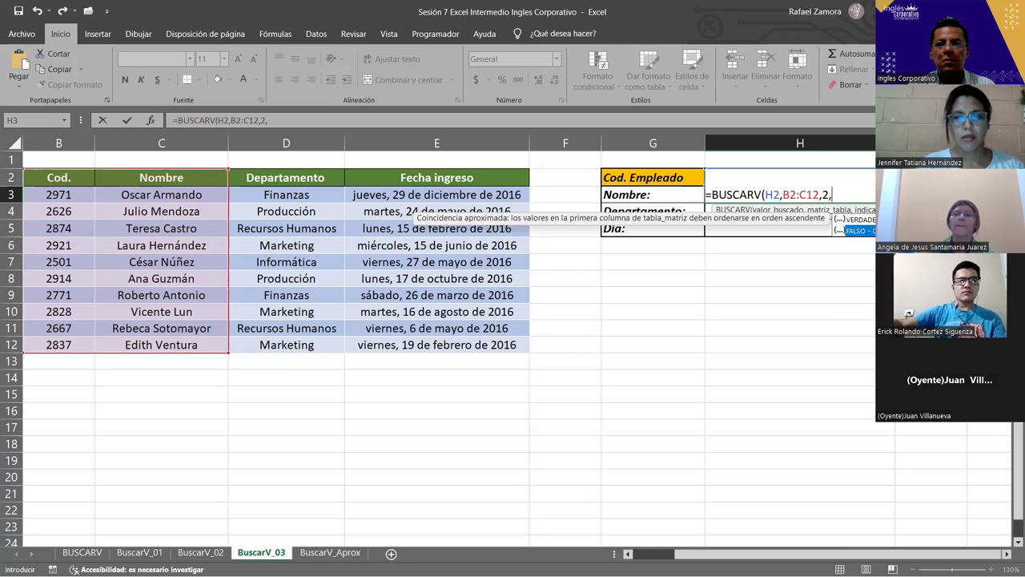
key("Tab")
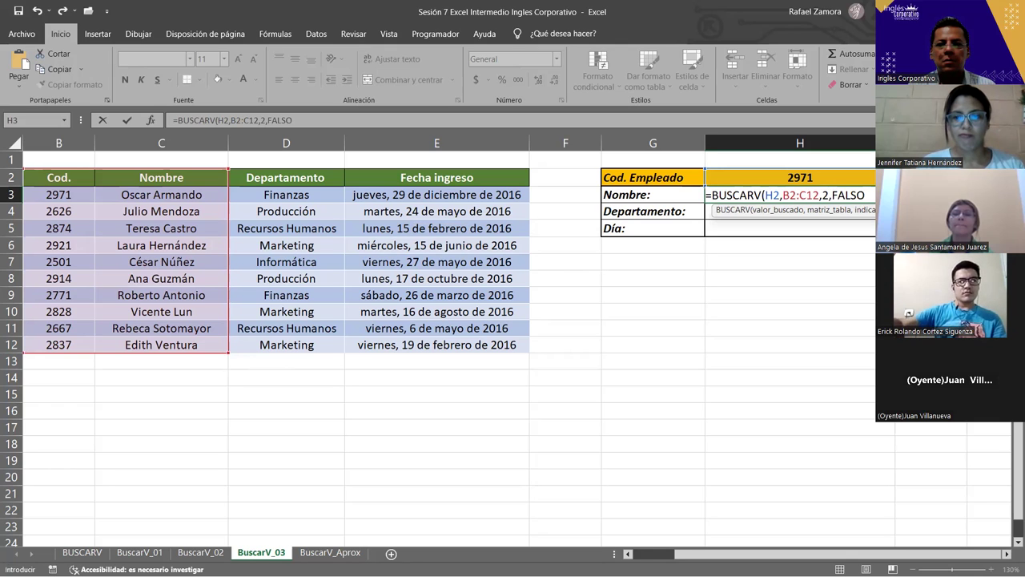
key("Return")
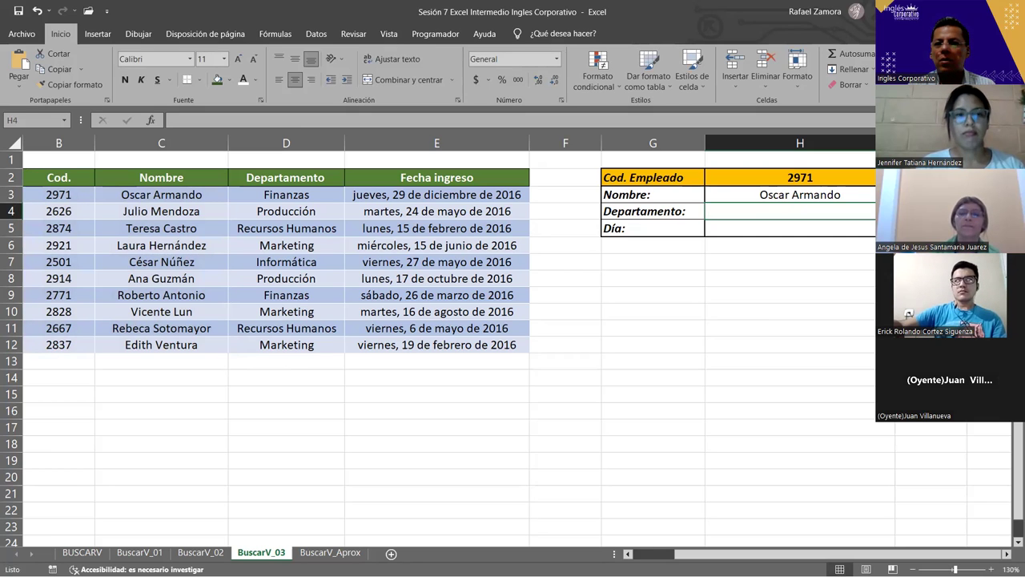
Change the employee code in H2 to 2626.
left_click(795, 177)
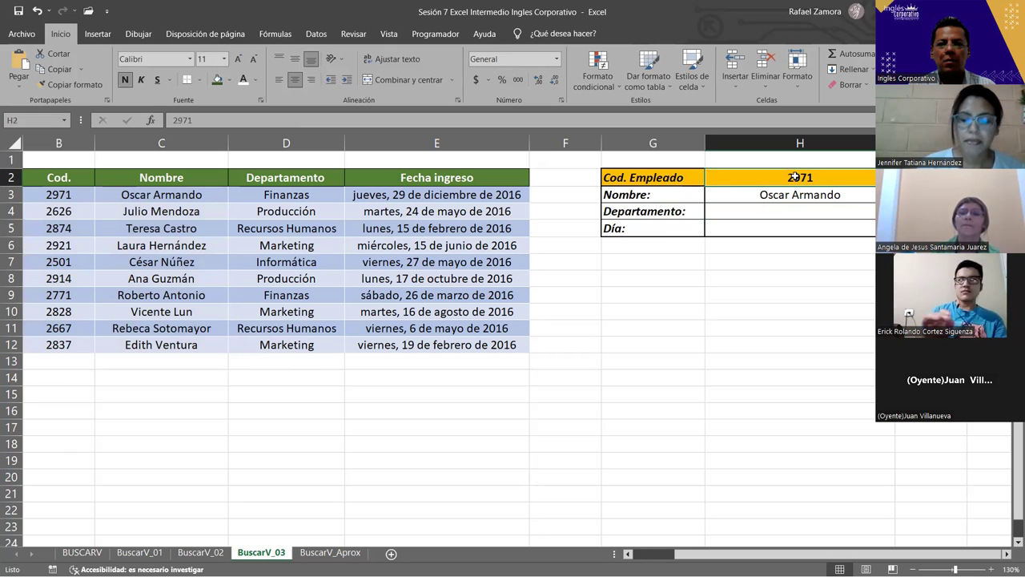
type("2626")
key("Return")
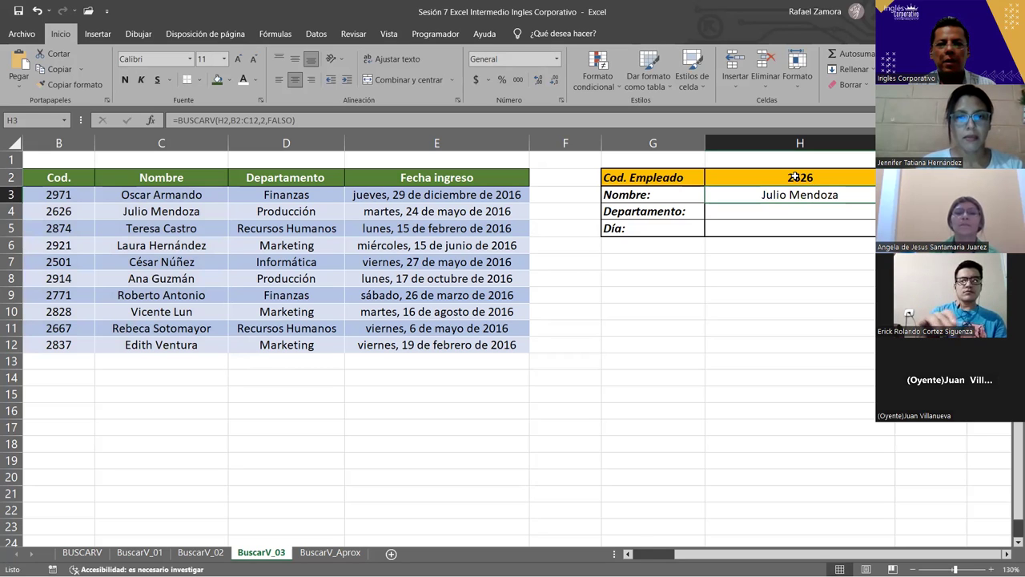
Discard the accidental entry in H3, keeping the Nombre lookup formula intact.
key("F2")
key("Escape")
type("29")
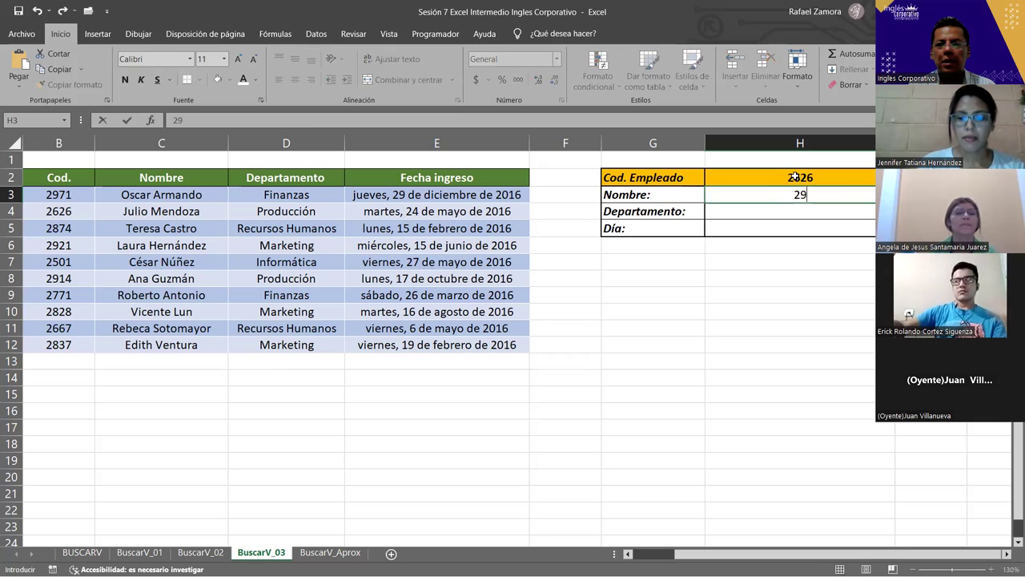
type("1")
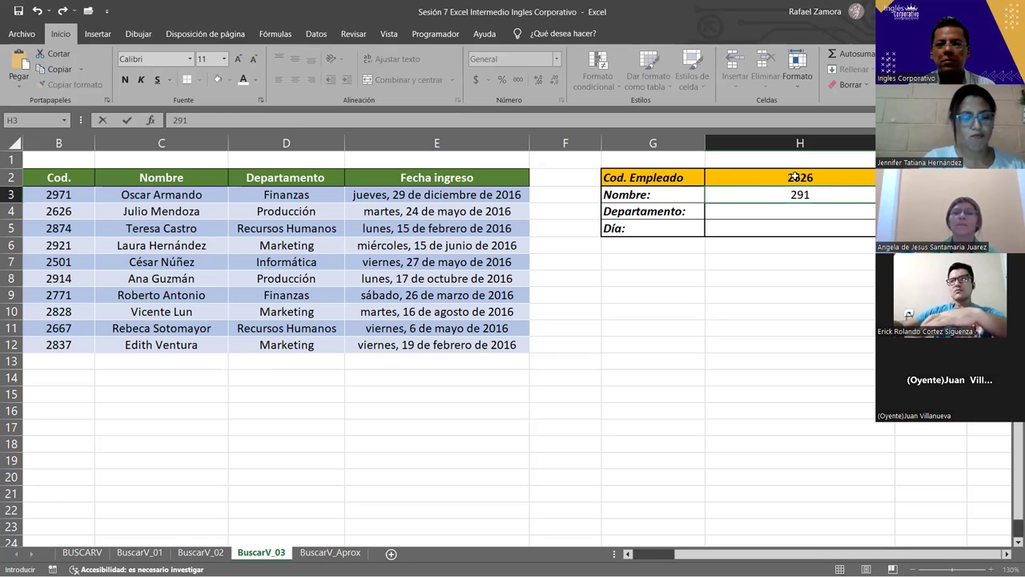
key("Escape")
key("F2")
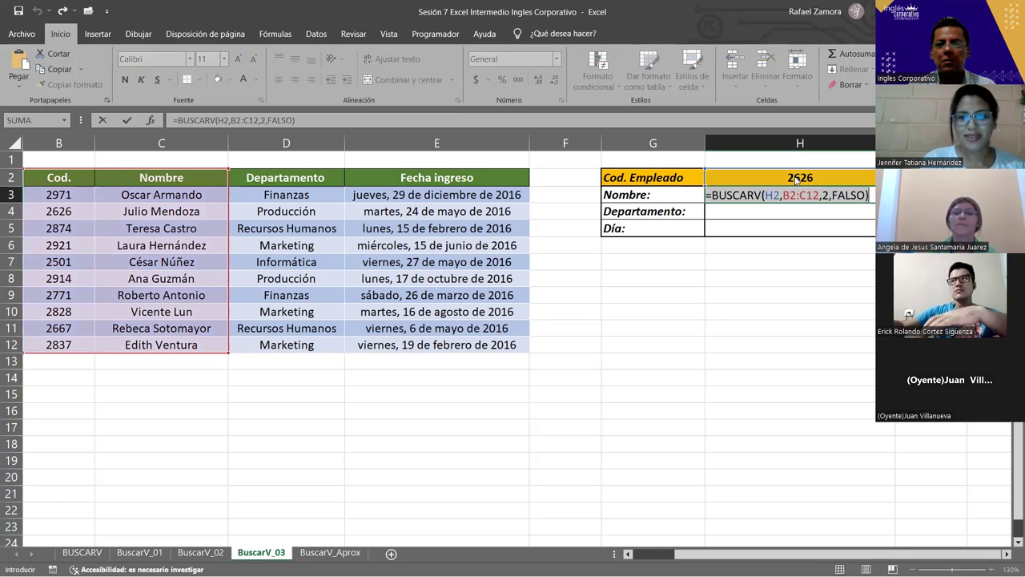
key("Return")
left_click(811, 178)
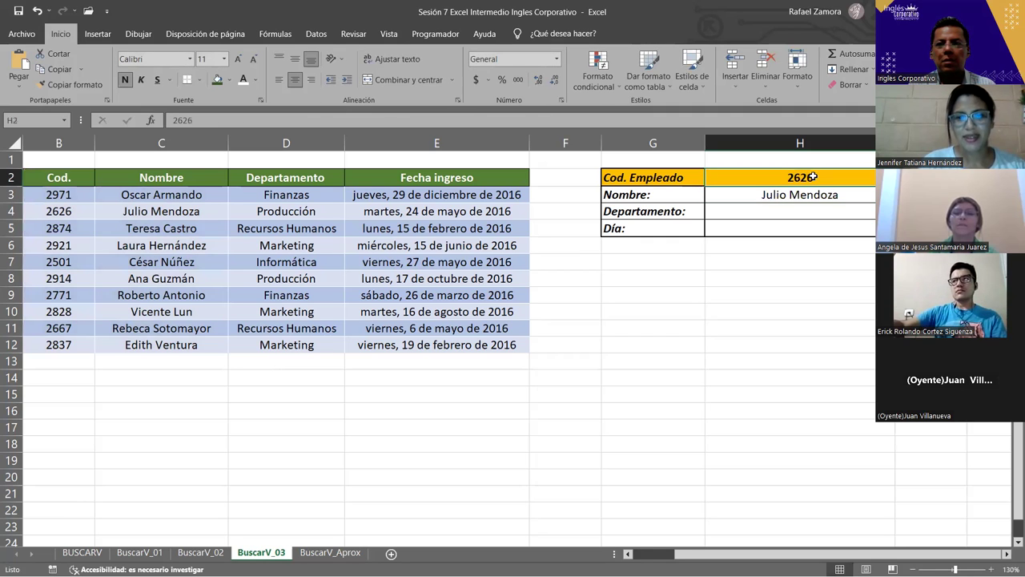
type("291")
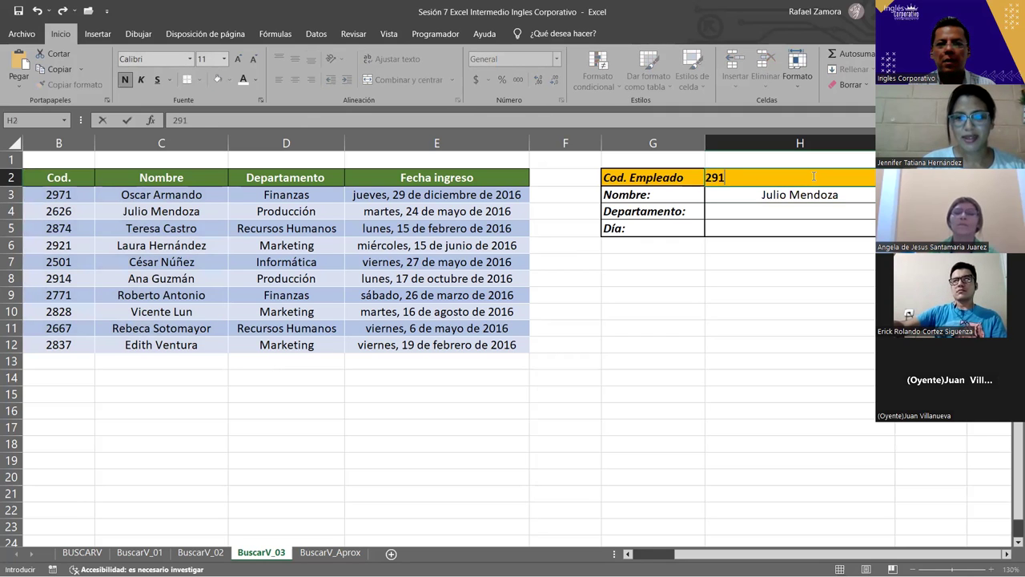
key("Up")
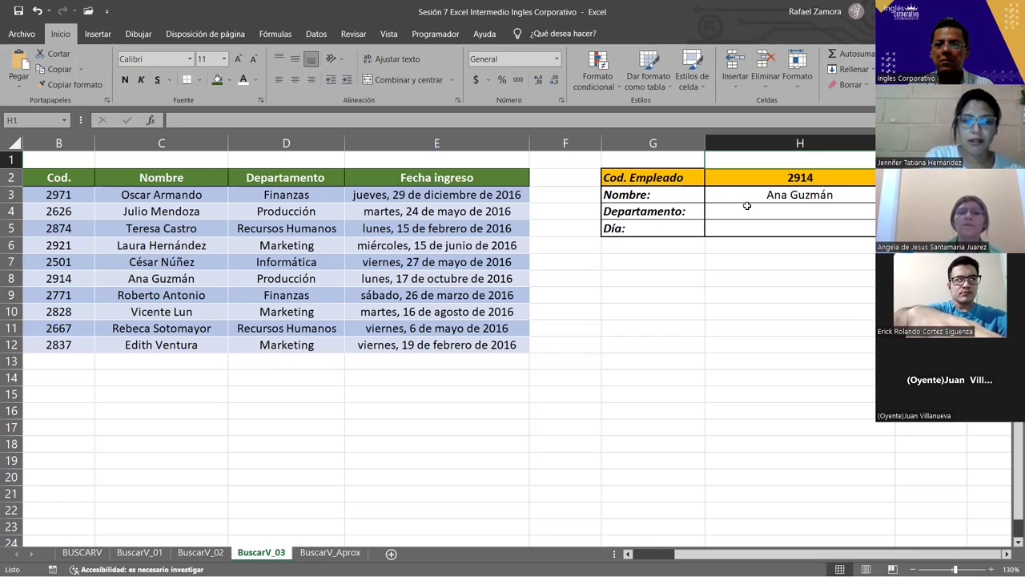
In H4 start =BUSCARV( with H2 as lookup value and drag B2:D12 as the table.
left_click(746, 206)
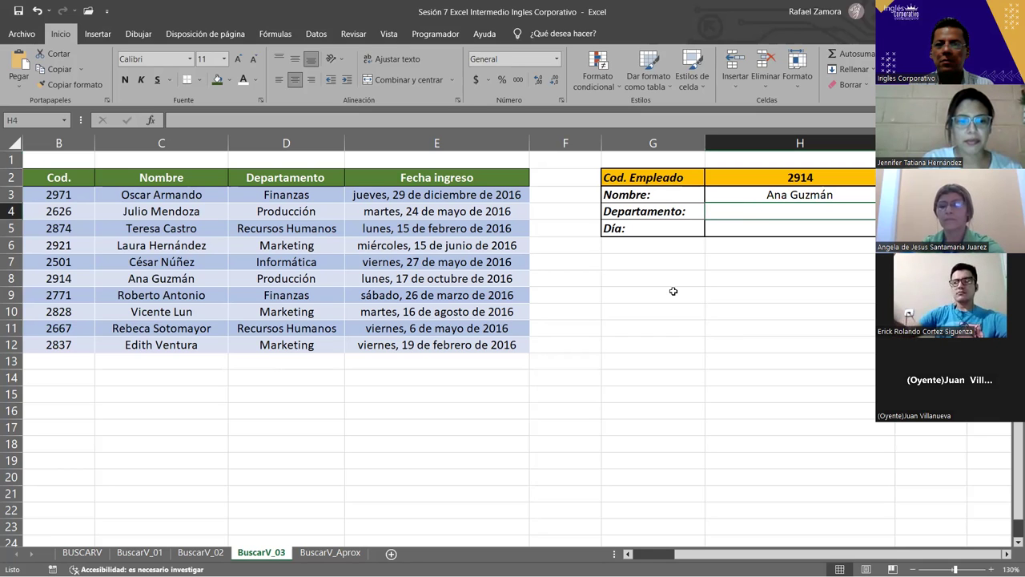
type("=")
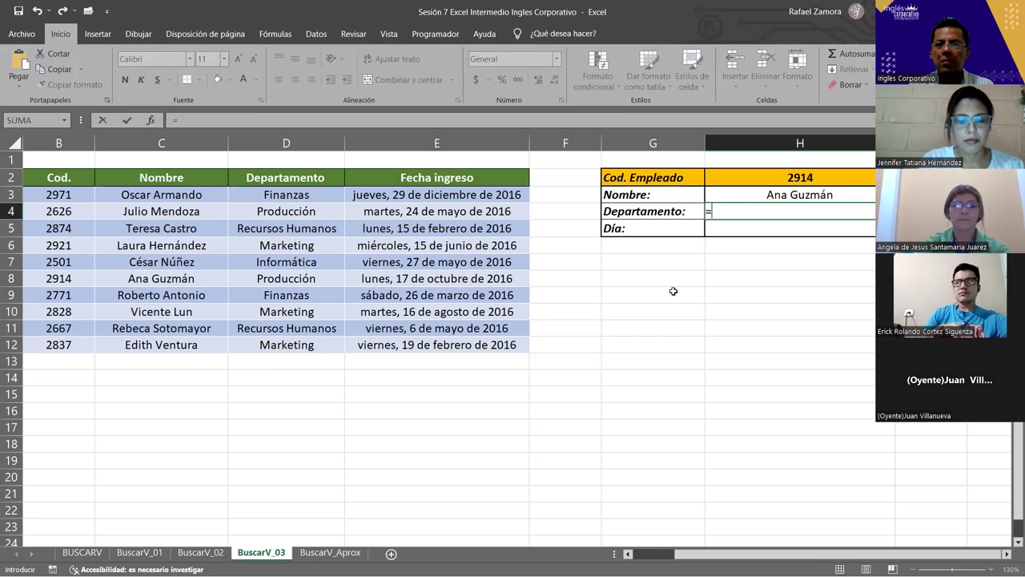
type("BUSCA")
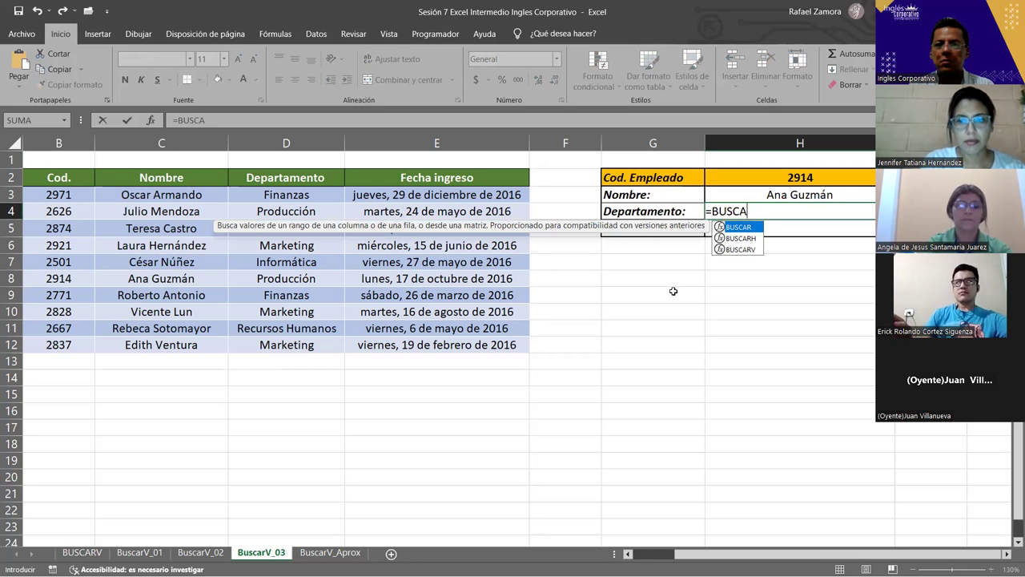
type("R")
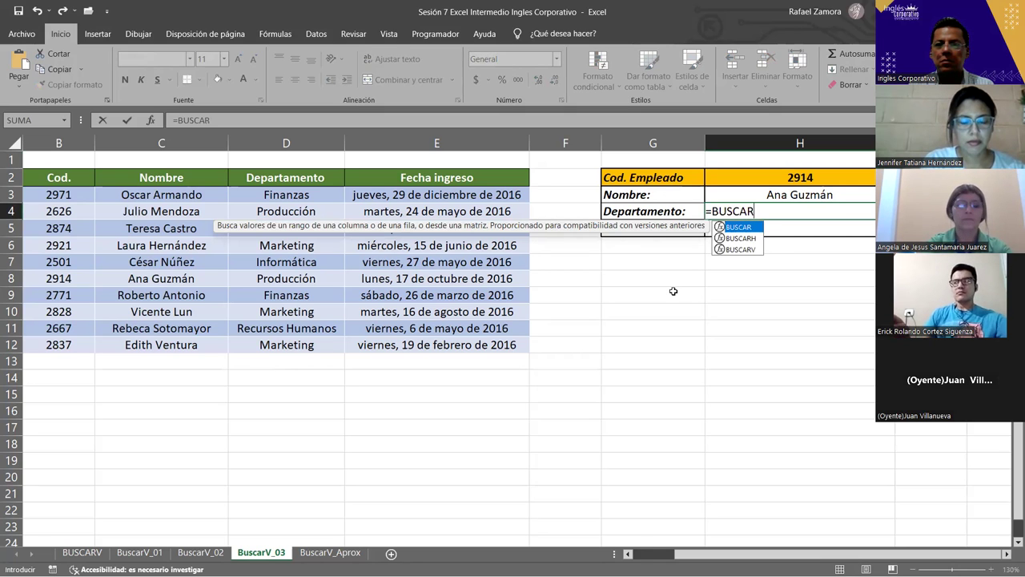
type("V")
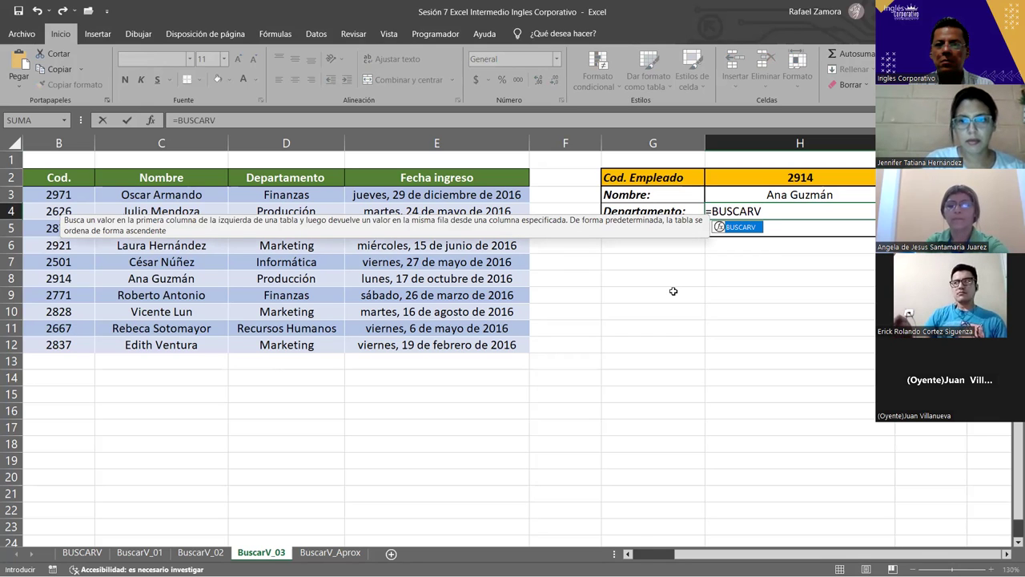
type("(")
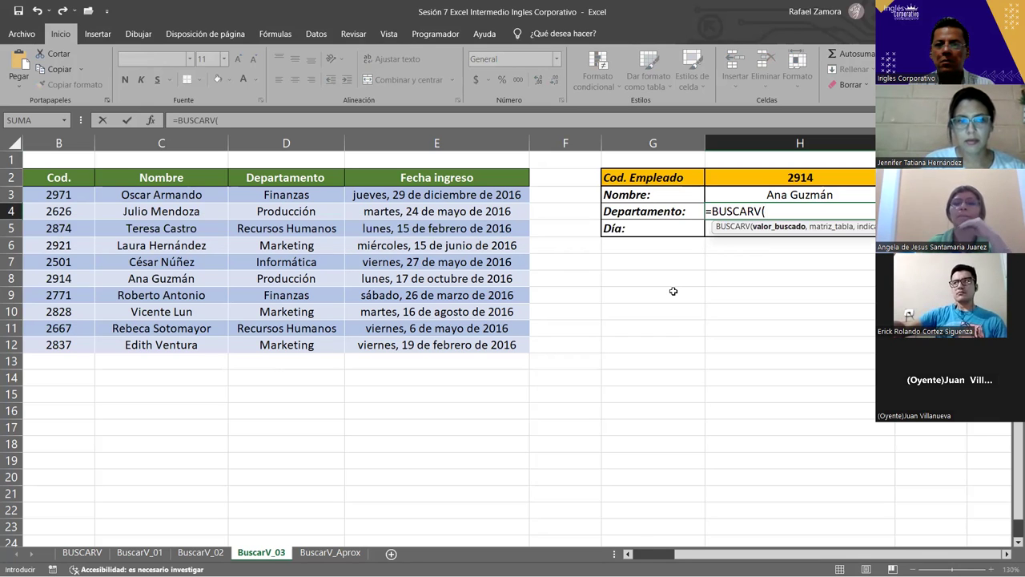
left_click(792, 177)
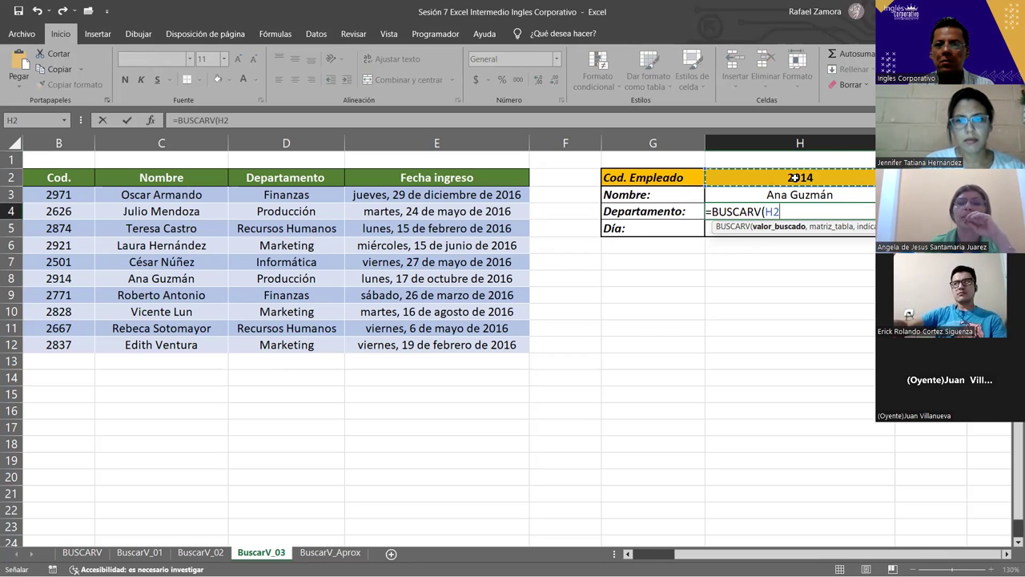
type(",")
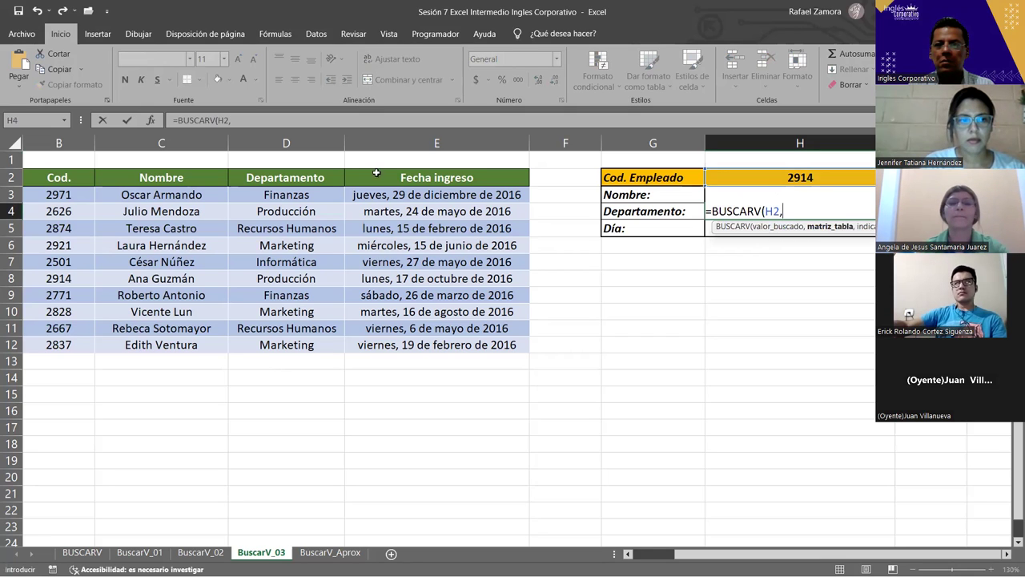
left_click(53, 176)
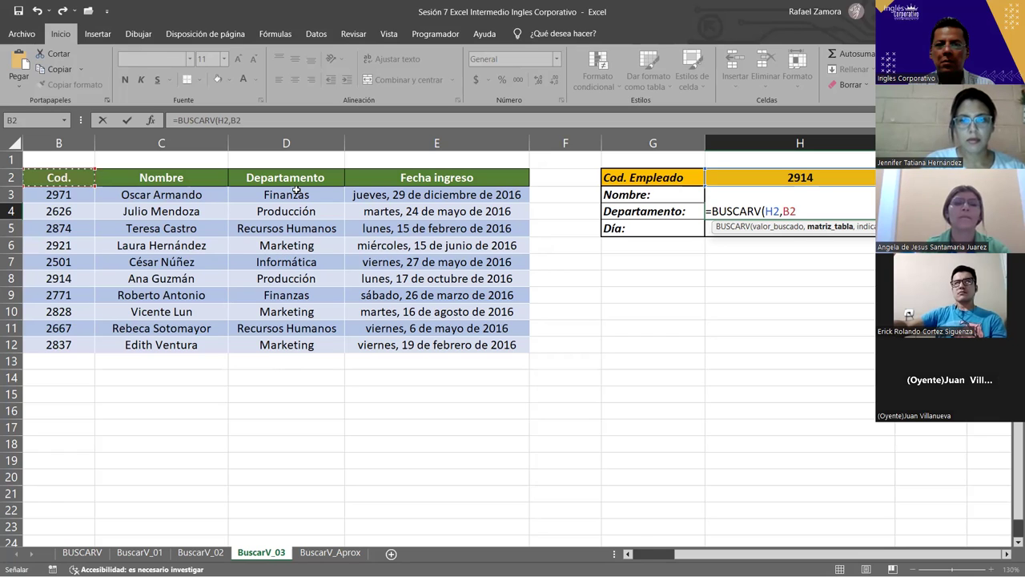
left_click_drag(305, 180, 305, 180)
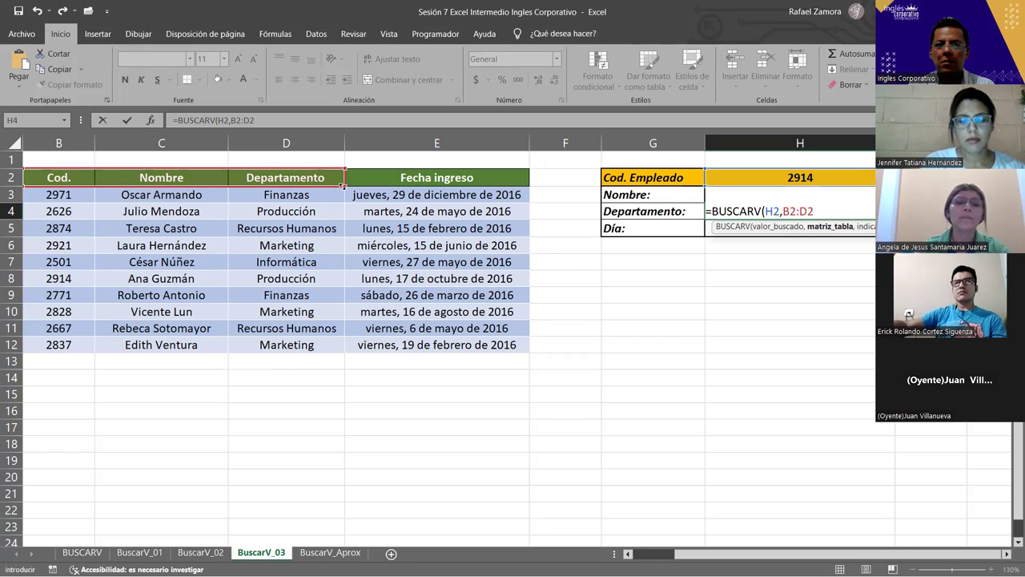
left_click_drag(341, 187, 324, 352)
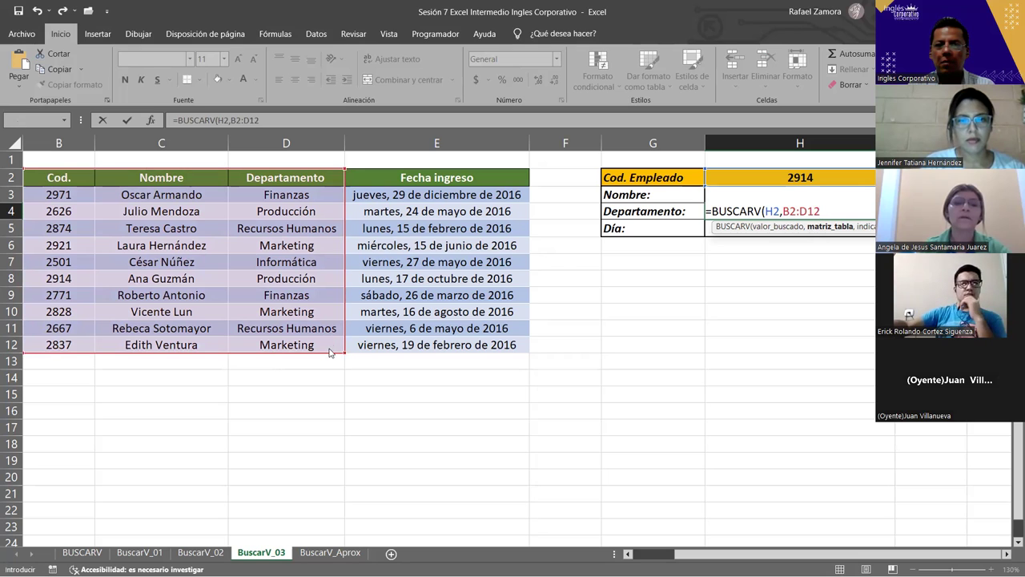
Dismiss the too-few-arguments warning and resume editing the Departamento formula.
key("Return")
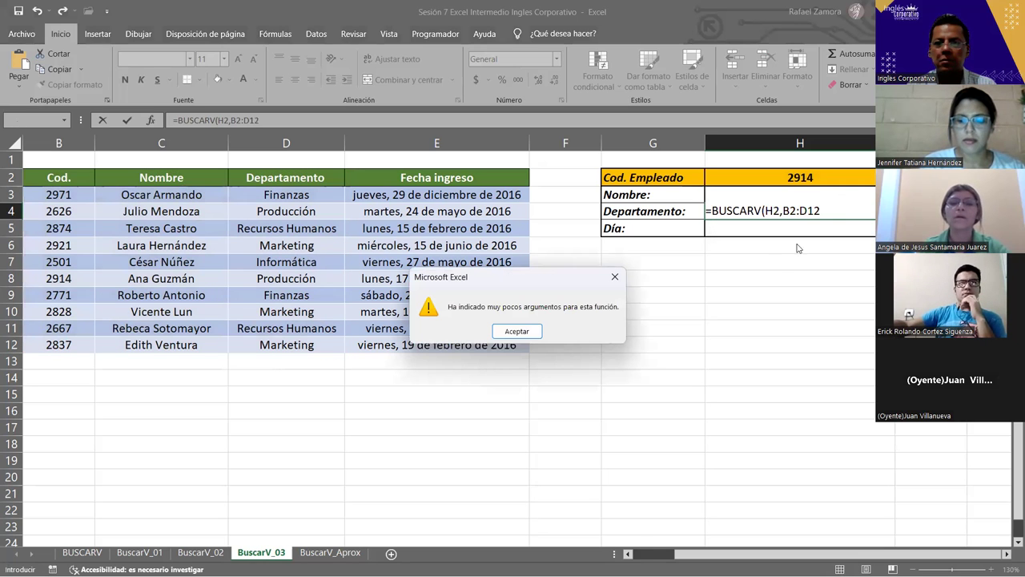
left_click(616, 278)
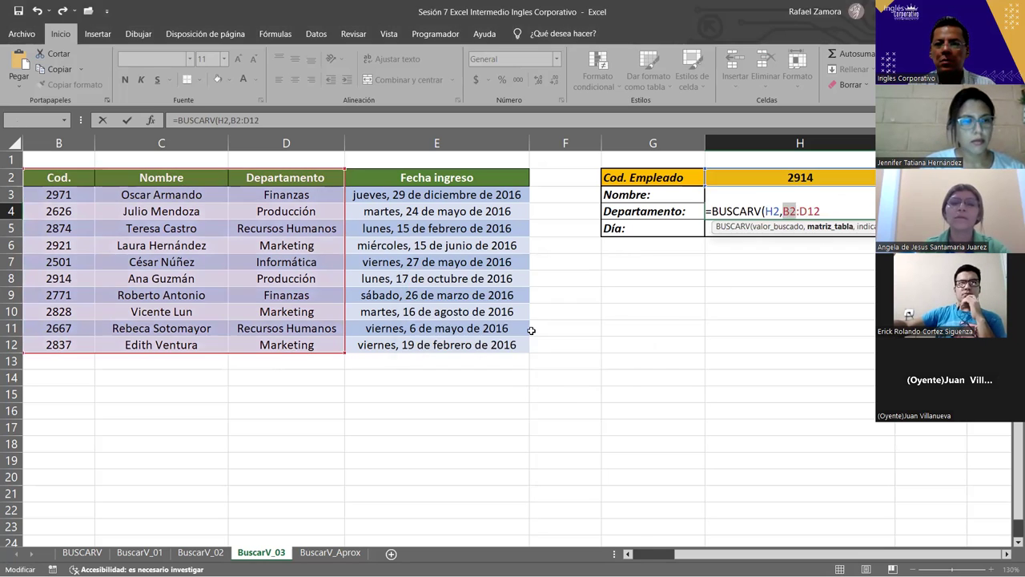
left_click(525, 328)
left_click(830, 211)
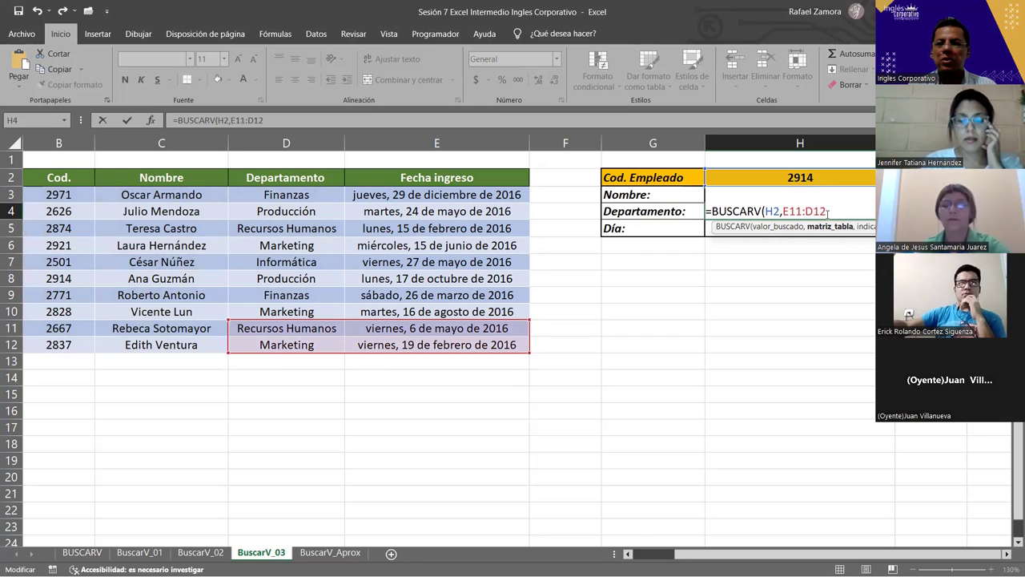
type(",")
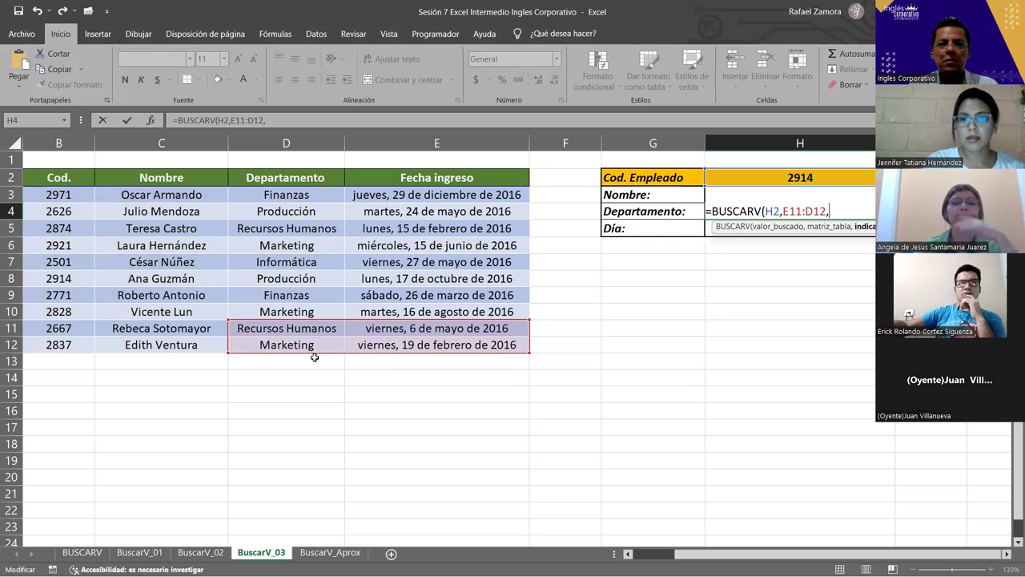
left_click(71, 185)
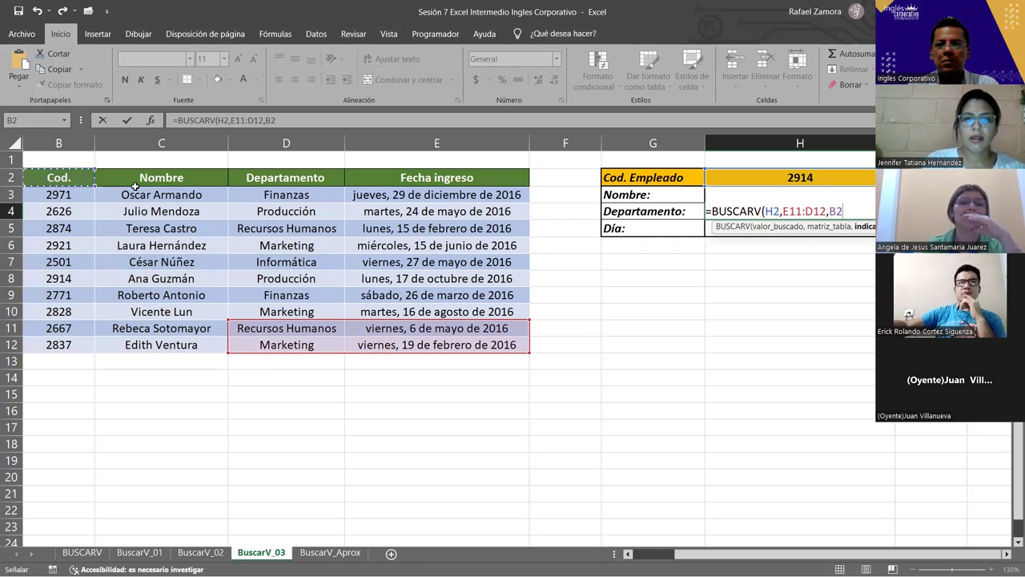
left_click(197, 396)
Delete the wrong range so the formula reads =BUSCARV(H2, again.
key("BackSpace")
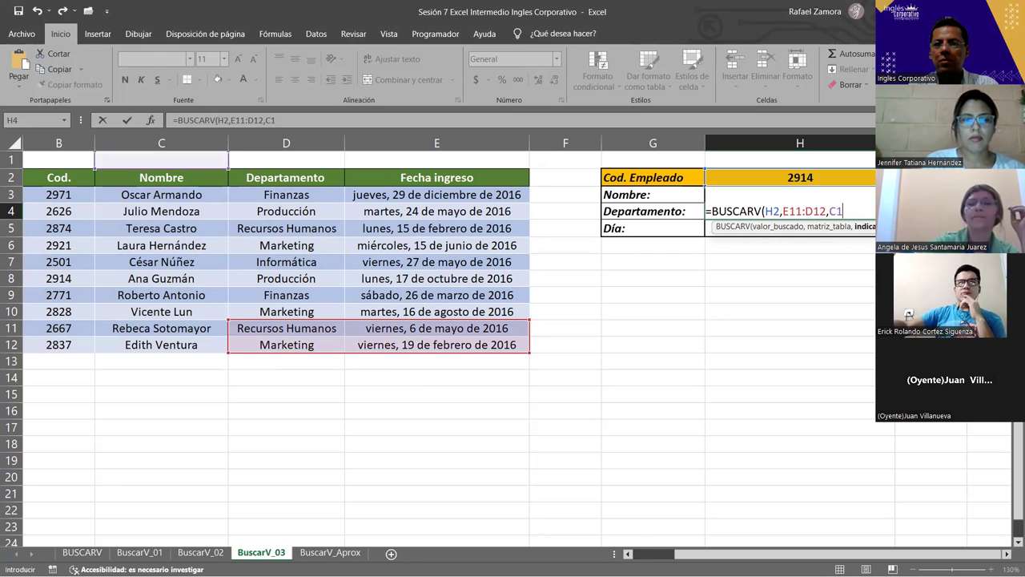
key("BackSpace")
key("BackSpace")
key("BackSpace")
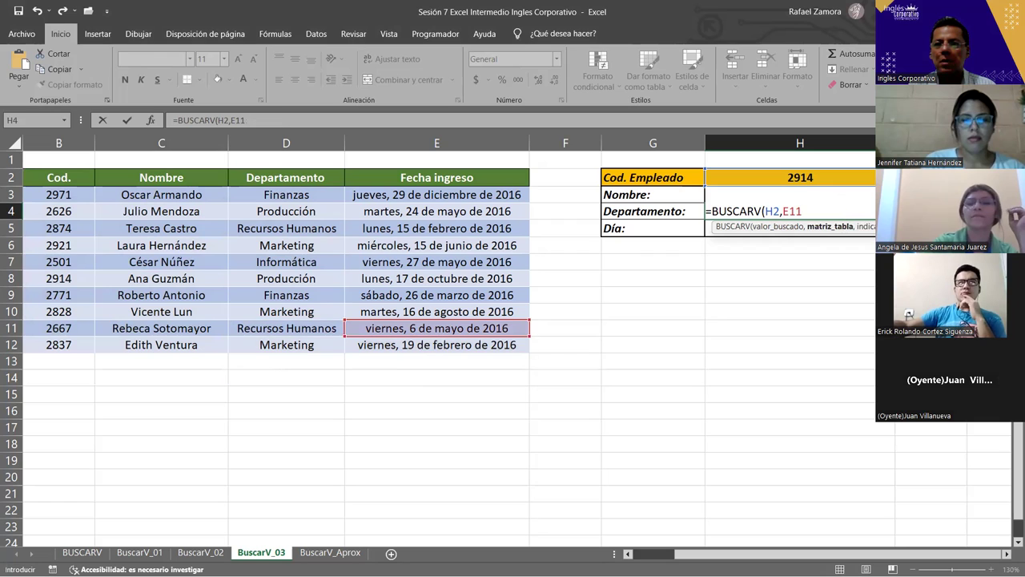
key("BackSpace")
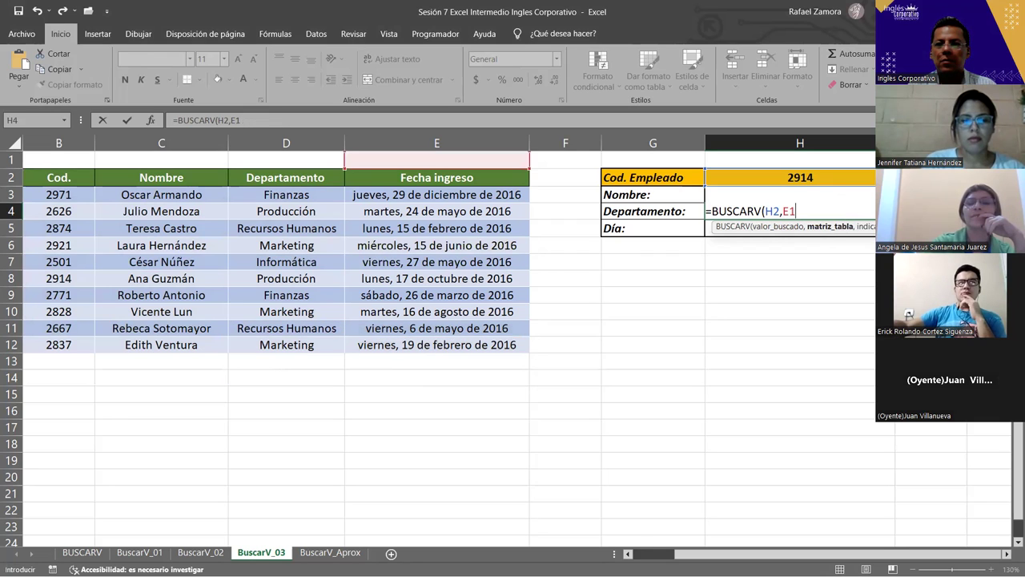
key("BackSpace")
key("BackSpace")
key("BackSpace")
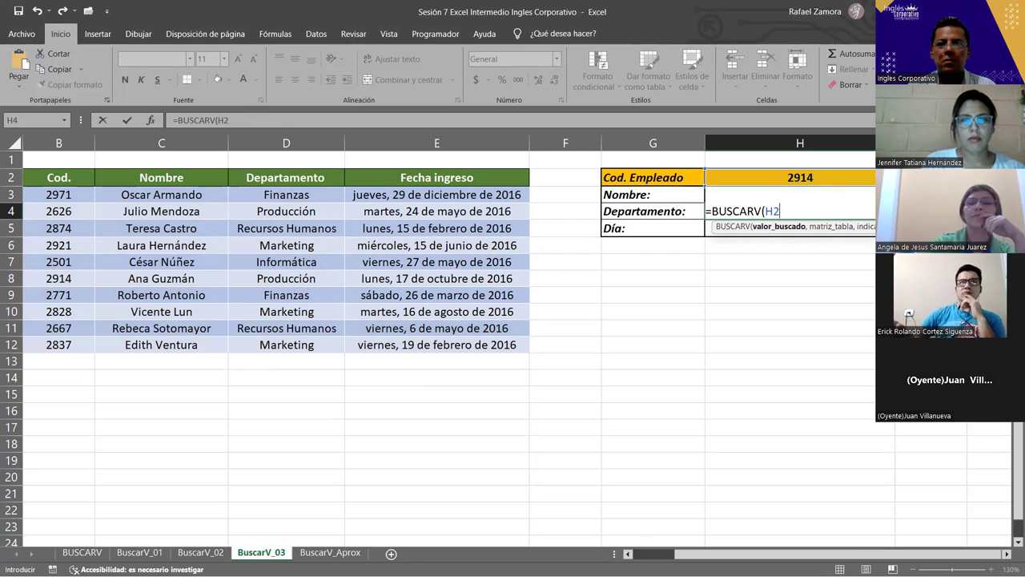
type(",")
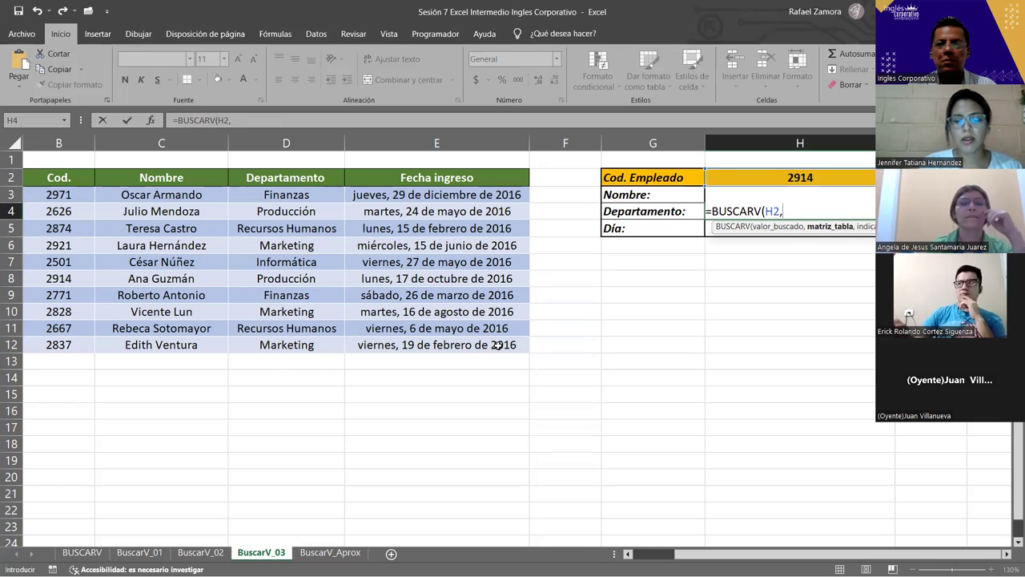
left_click_drag(51, 180, 219, 190)
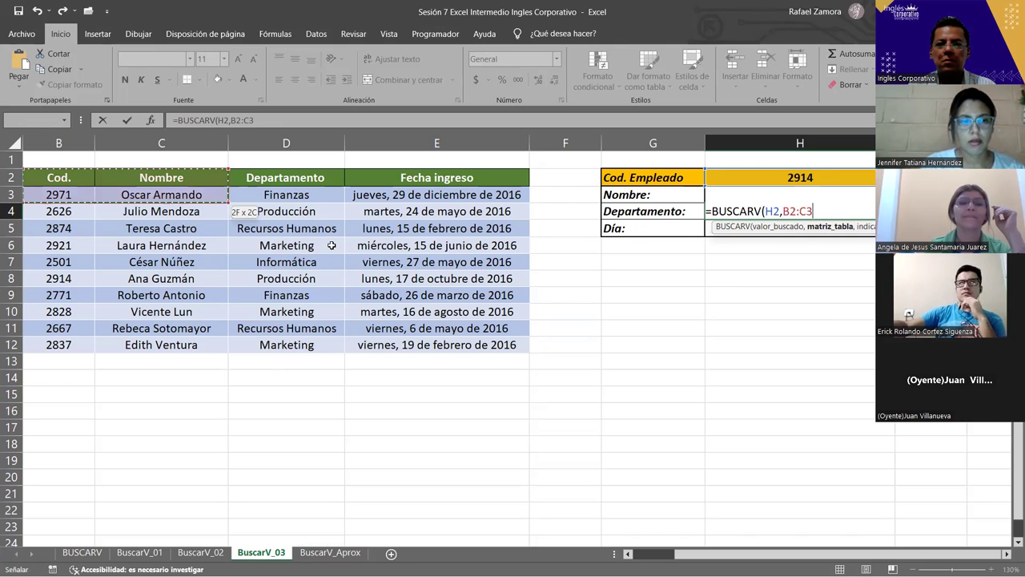
left_click_drag(348, 206, 293, 218)
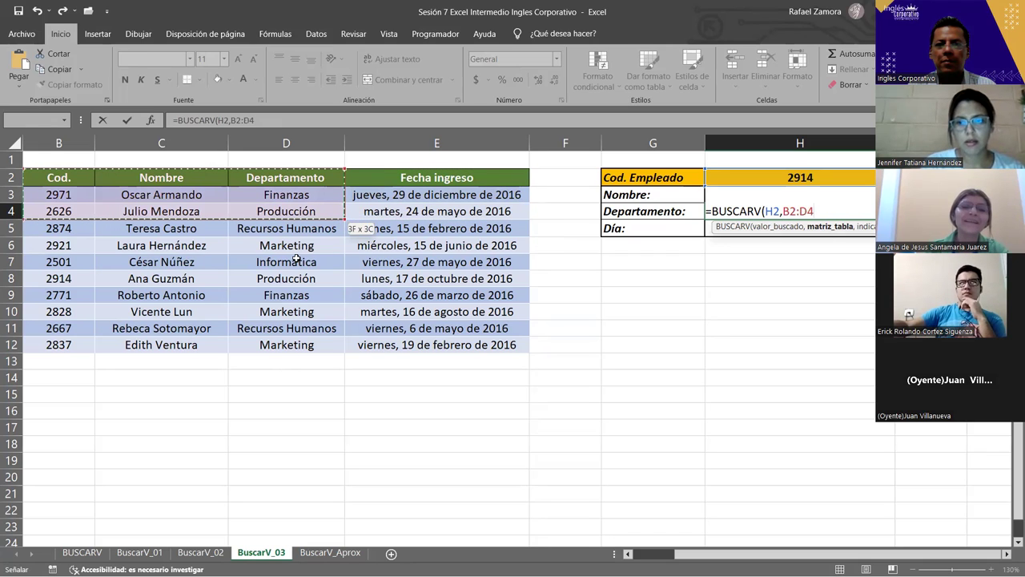
left_click_drag(296, 258, 297, 264)
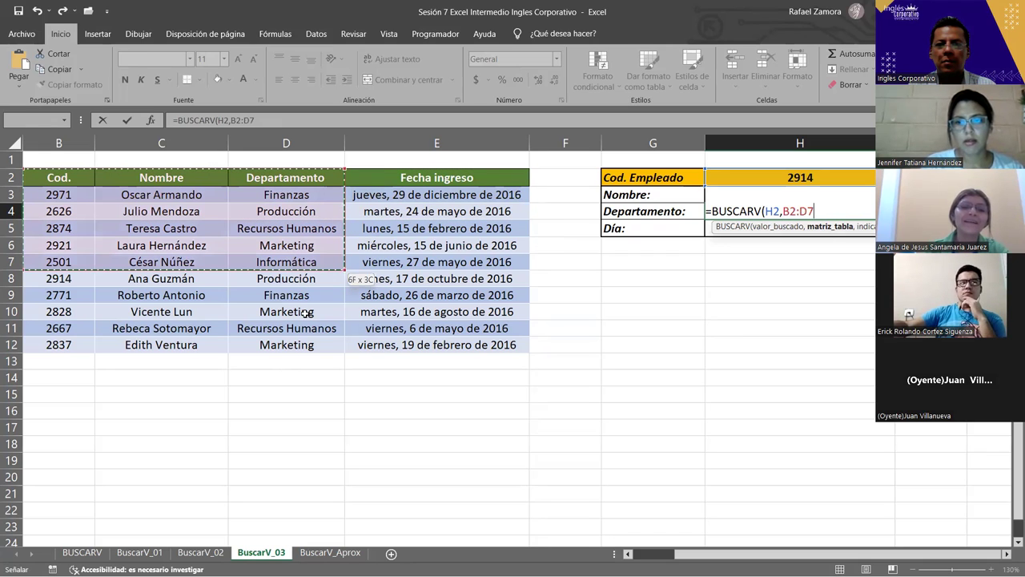
left_click_drag(308, 313, 334, 353)
left_click(333, 350)
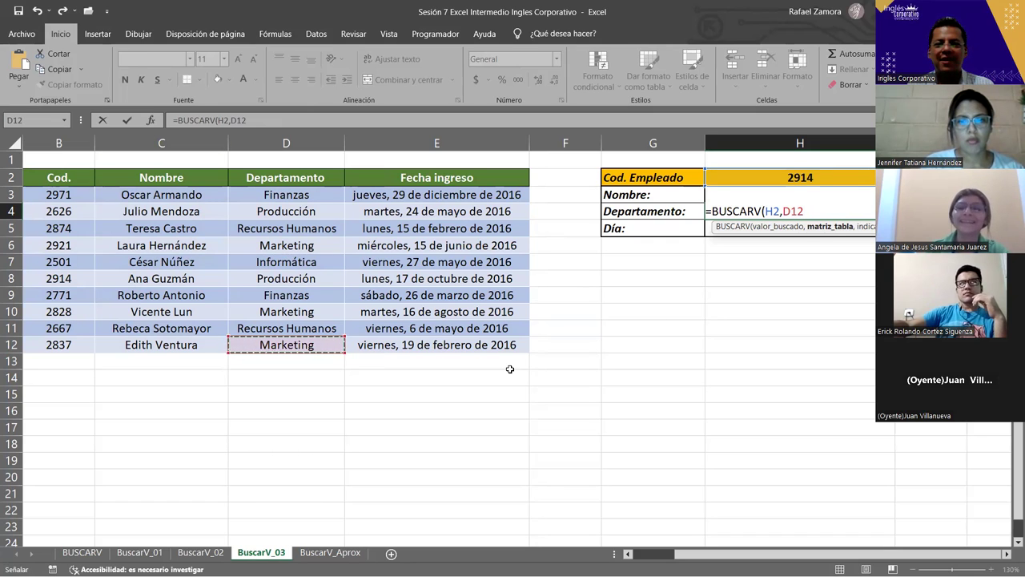
key("BackSpace")
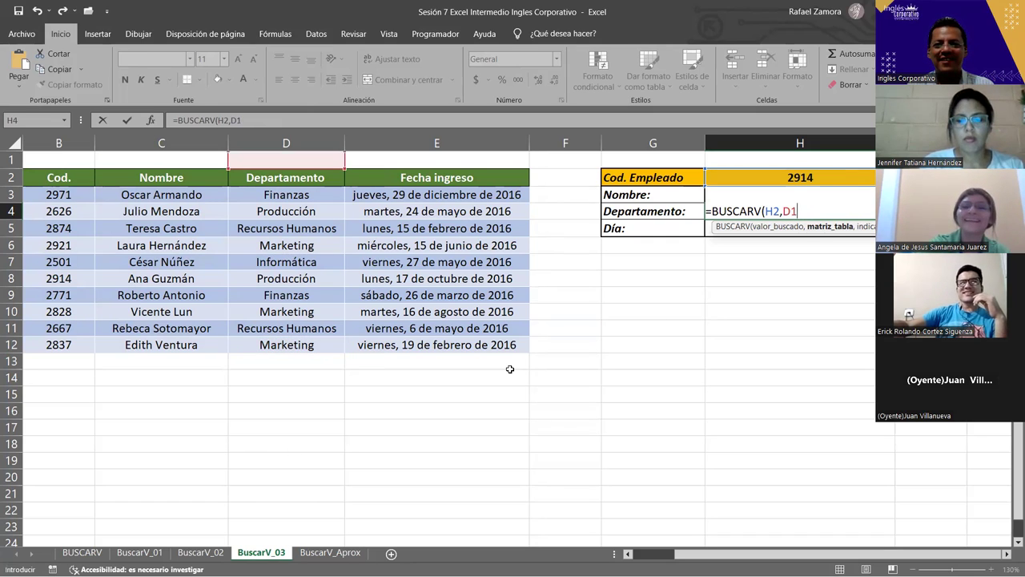
key("BackSpace")
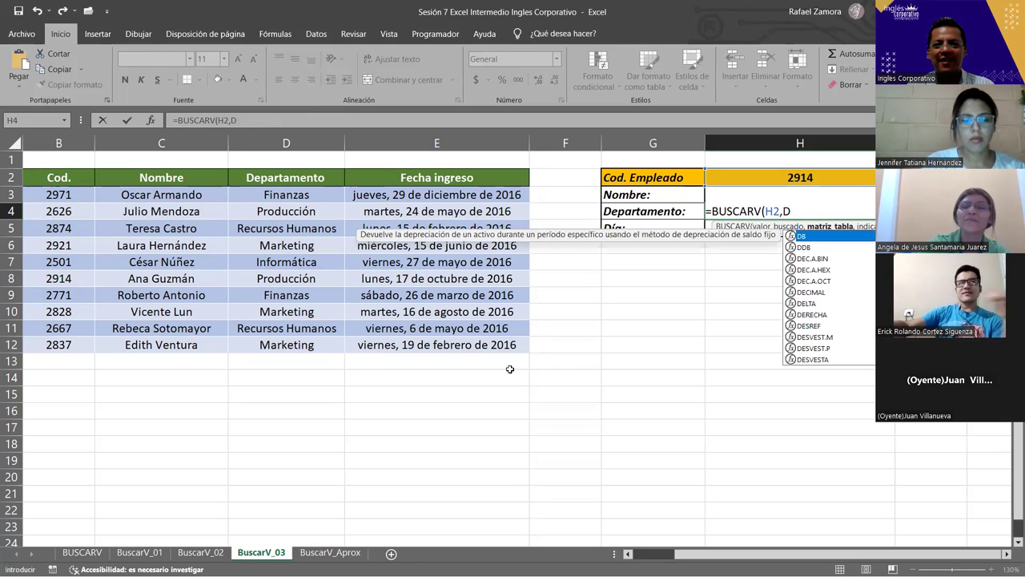
key("BackSpace")
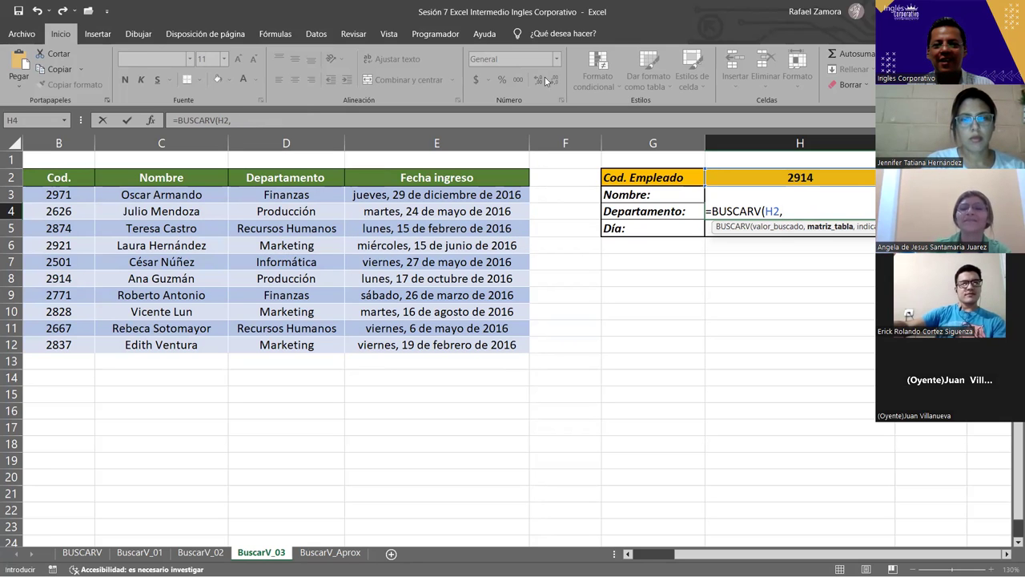
Select B2:D12 as the table range of the Departamento formula.
left_click(48, 177)
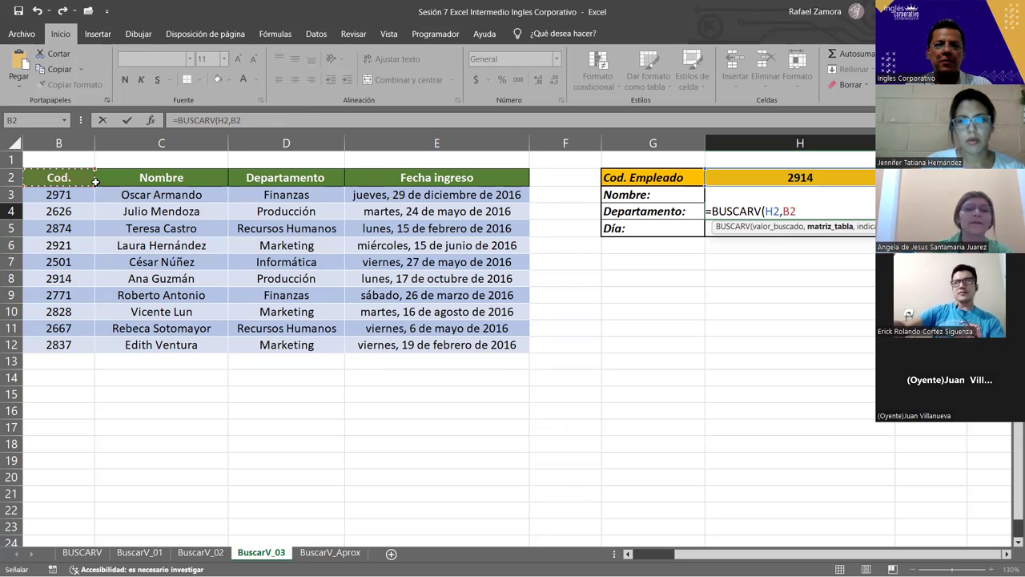
left_click_drag(136, 190, 229, 195)
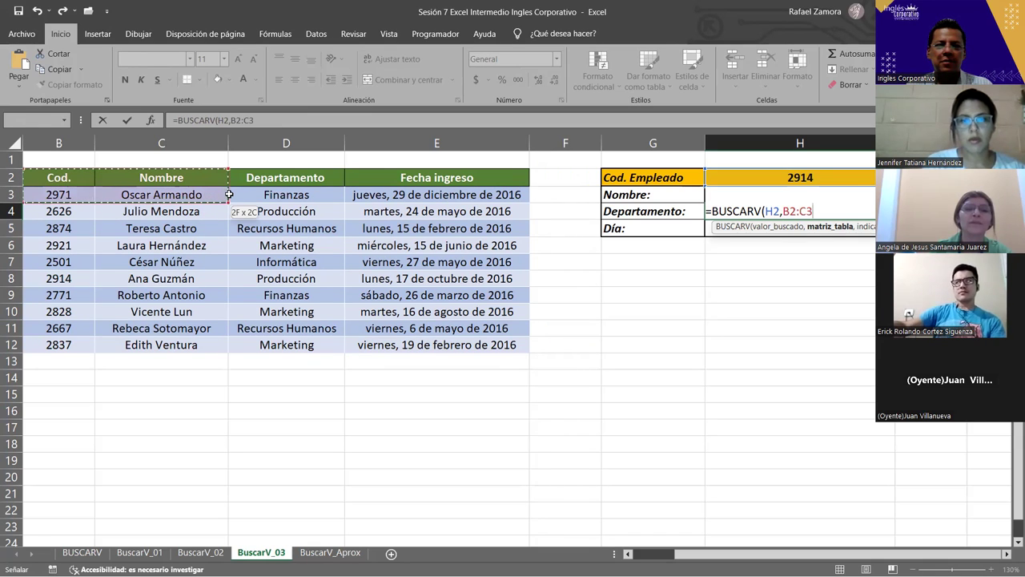
left_click_drag(292, 202, 327, 236)
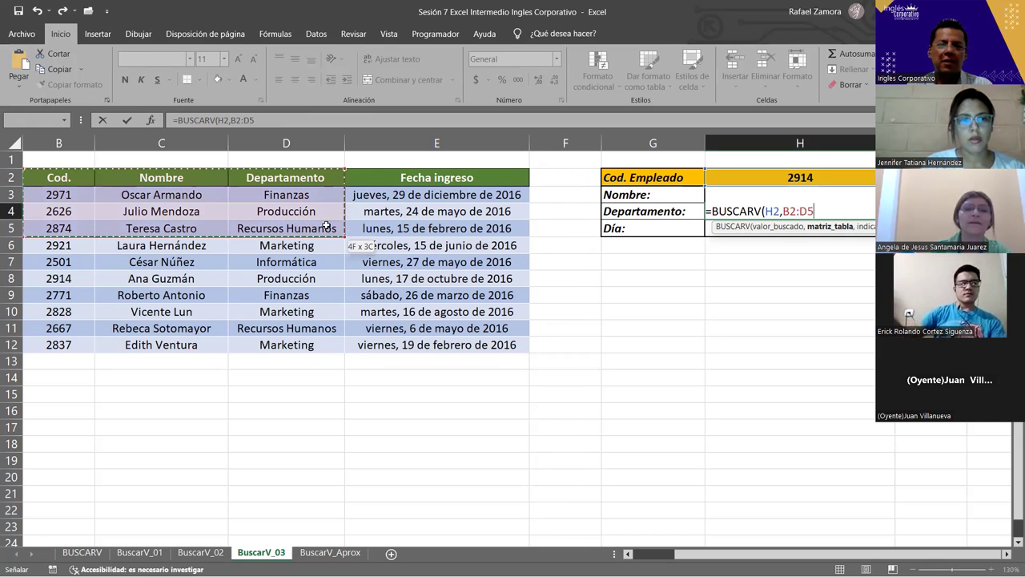
left_click_drag(325, 270, 326, 336)
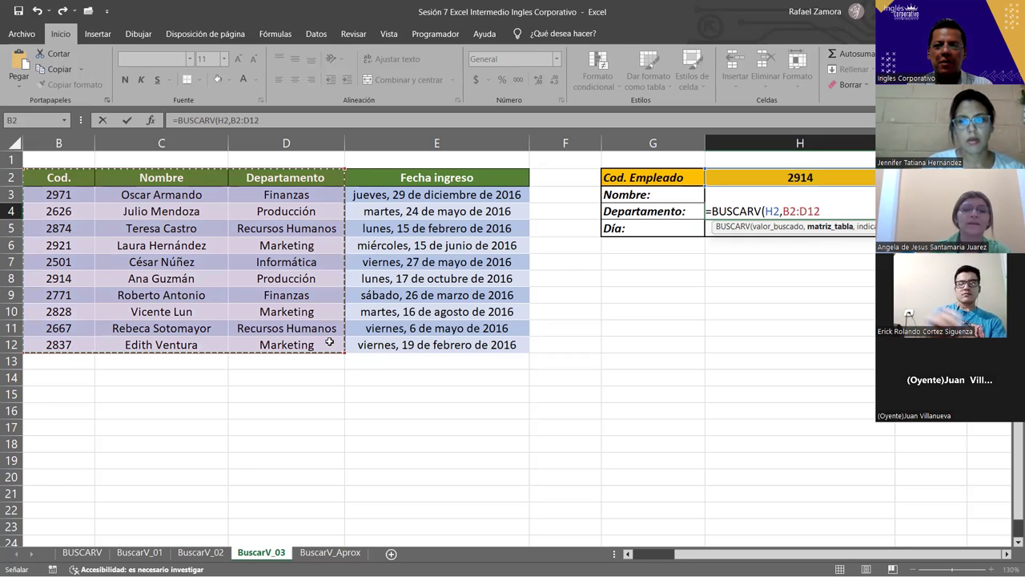
left_click(328, 341)
left_click(100, 178)
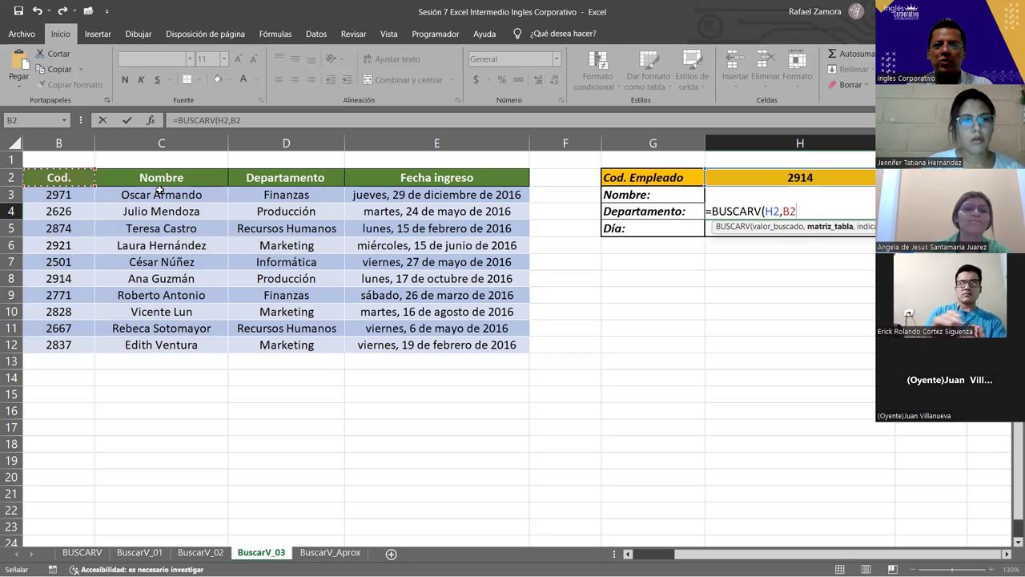
left_click_drag(160, 190, 193, 185)
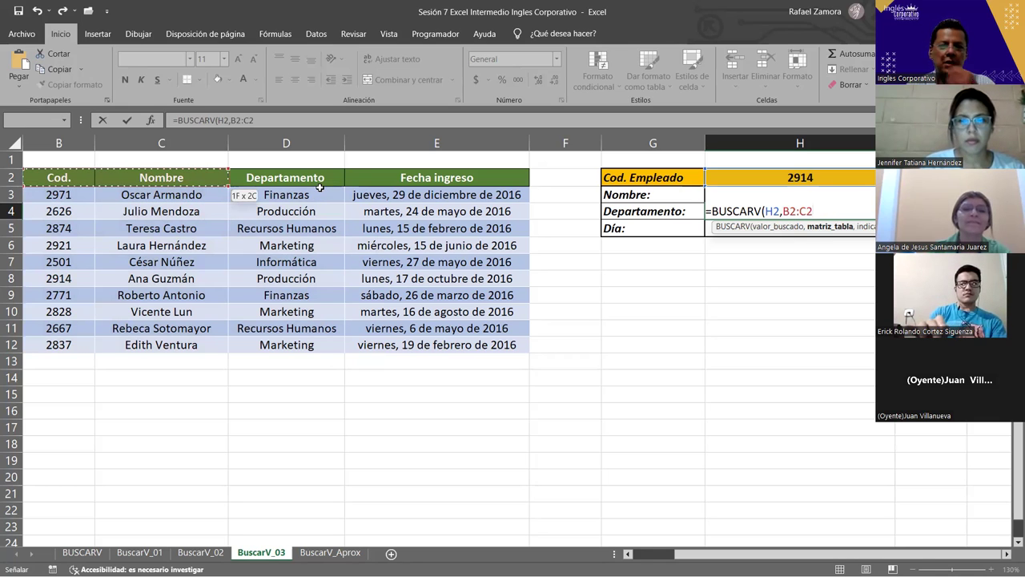
left_click_drag(318, 199, 320, 210)
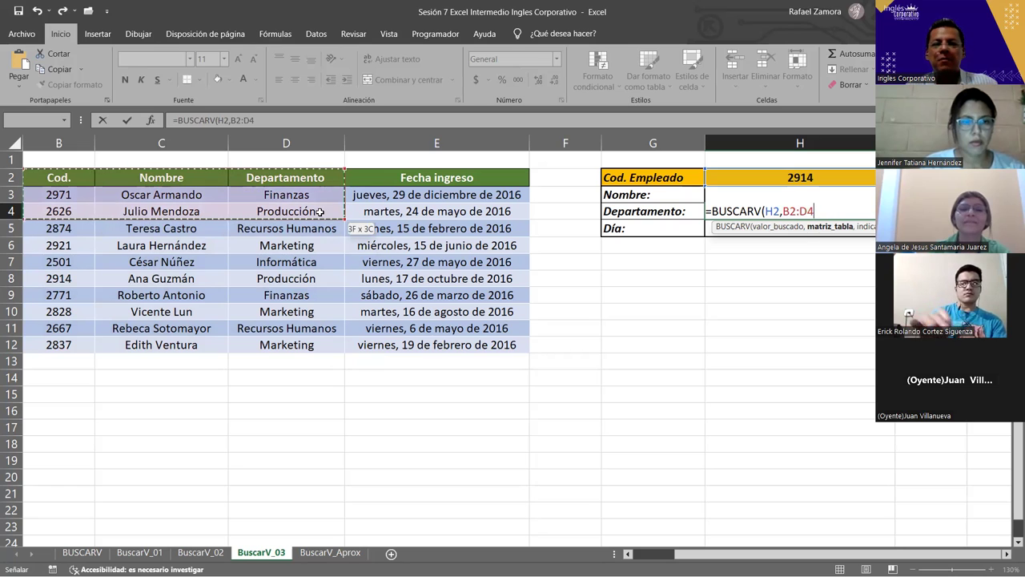
left_click_drag(326, 266, 328, 272)
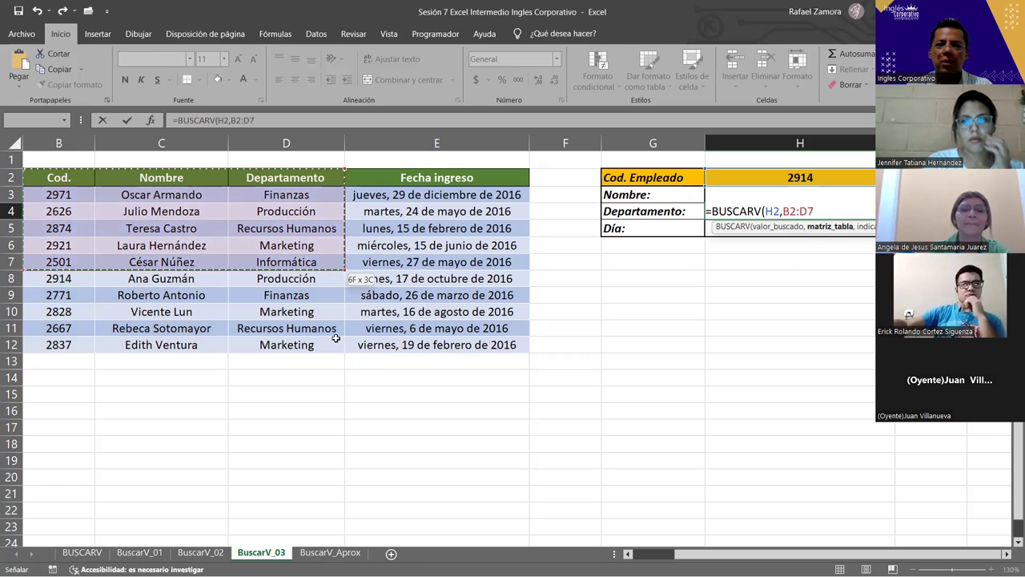
left_click_drag(336, 338, 336, 339)
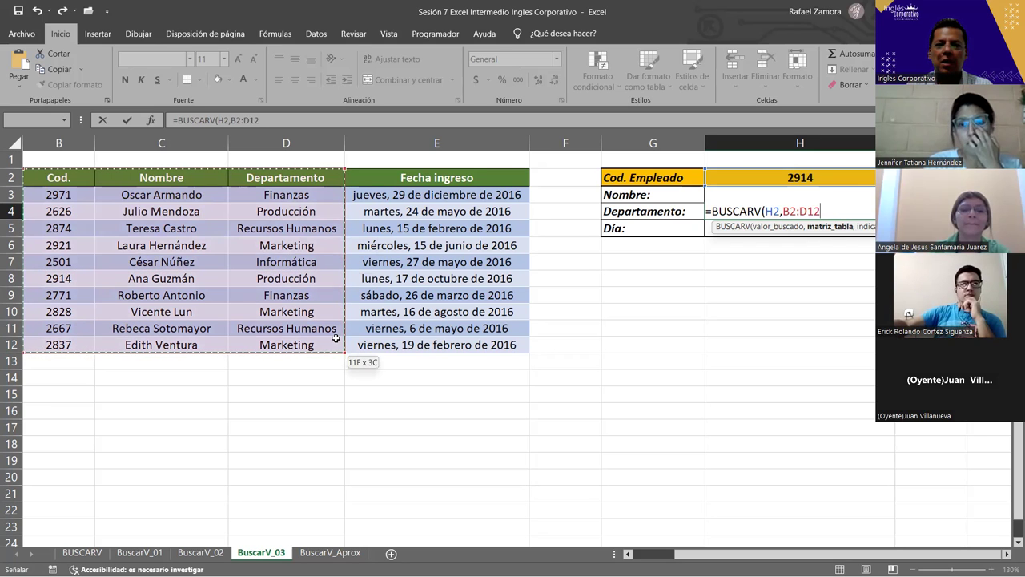
left_click_drag(335, 339, 336, 339)
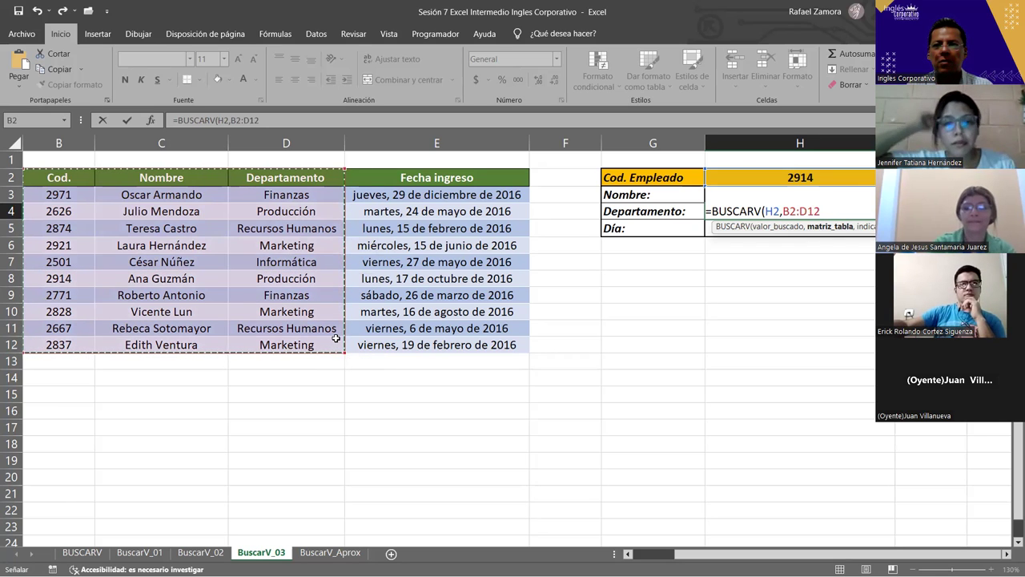
Finish with column 3 and exact match 0, so H4 shows Producción.
type(",3")
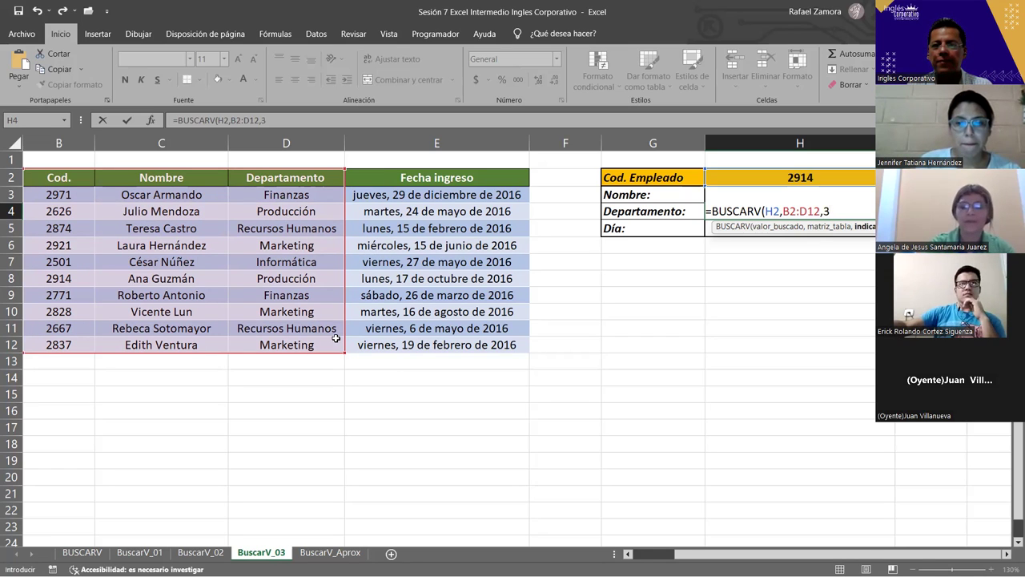
type(",0")
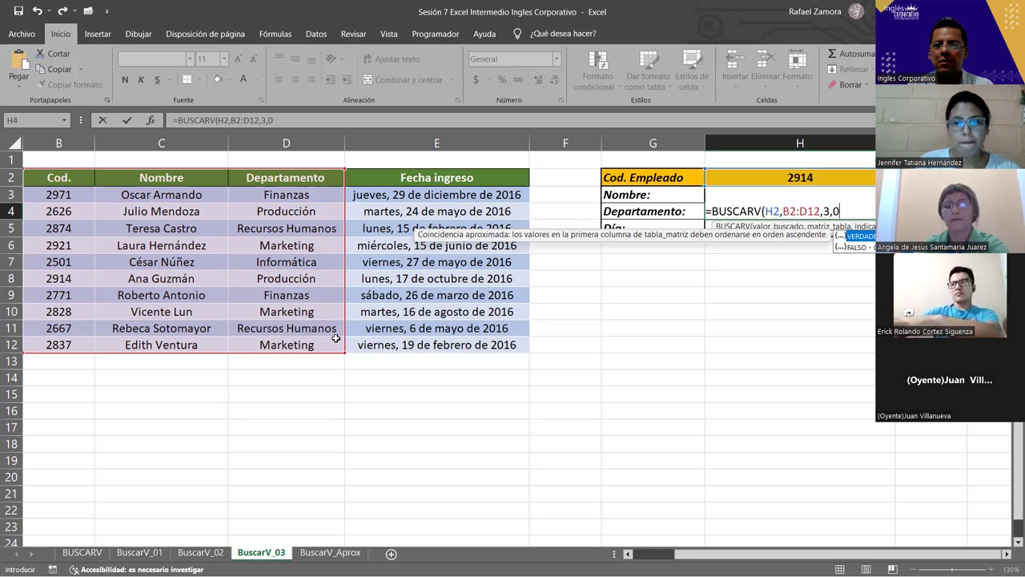
type(")")
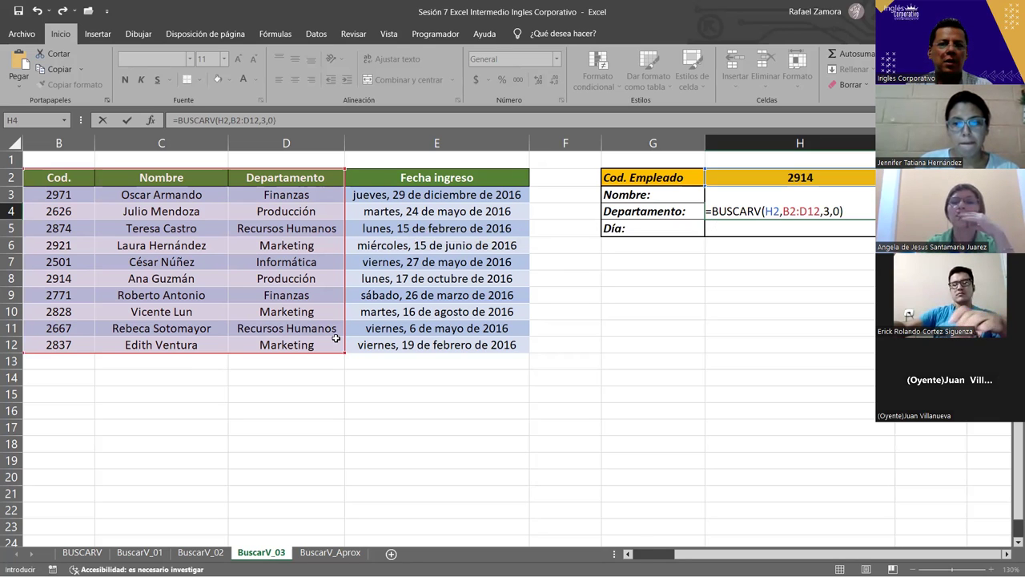
key("Return")
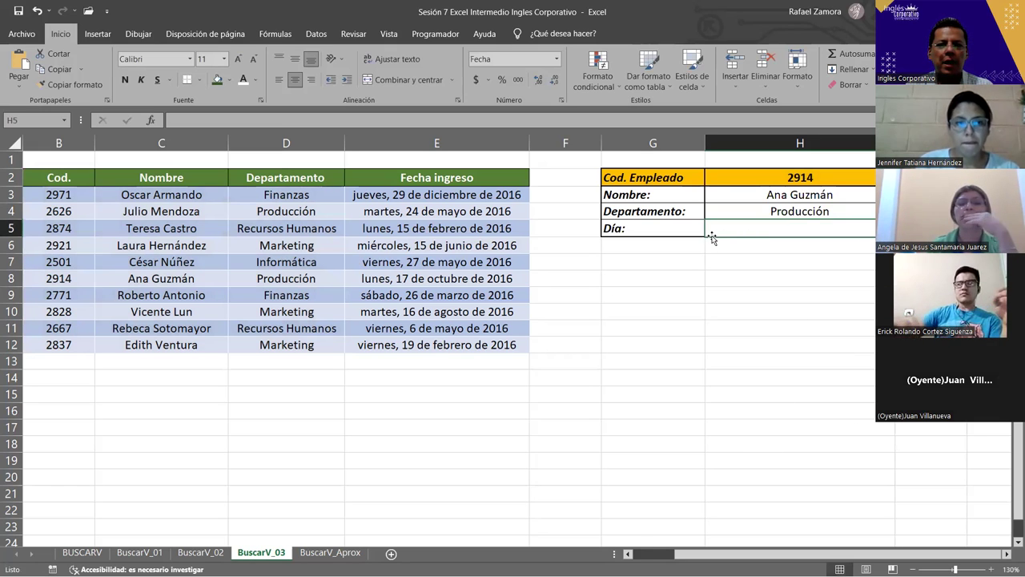
left_click(795, 178)
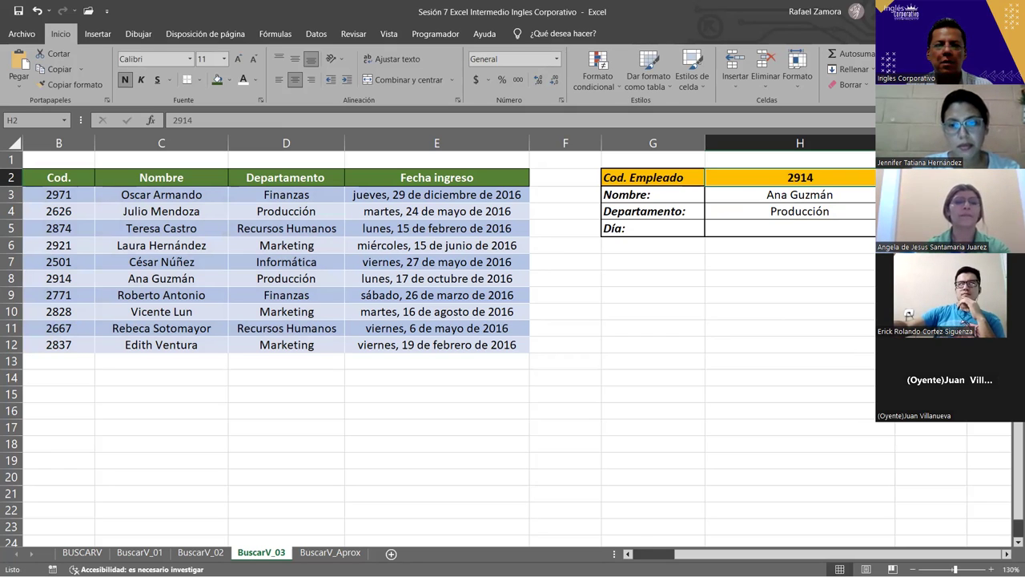
type("26")
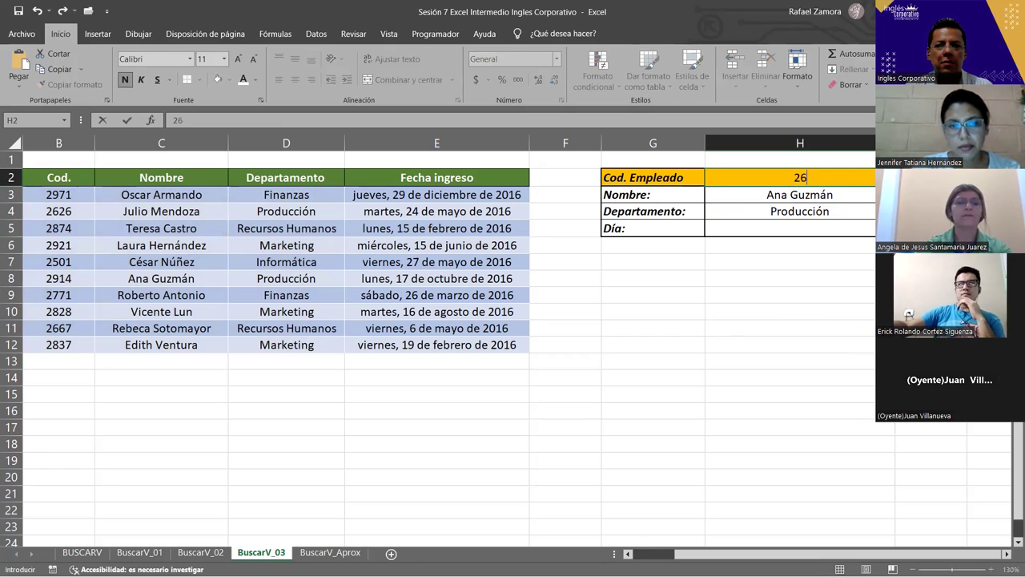
type("26")
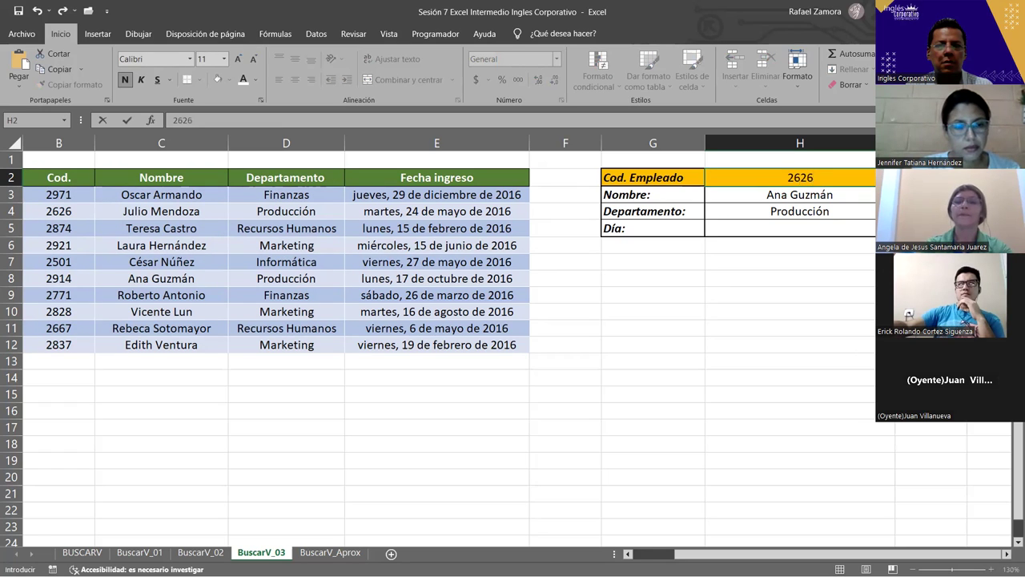
key("Return")
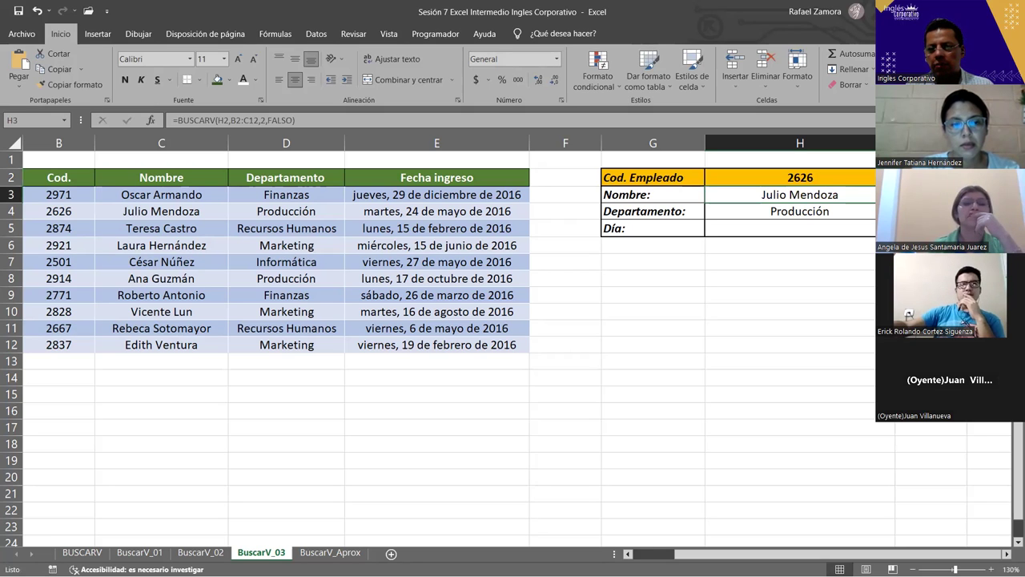
Change the employee code in H2 to 2771 to update the lookups.
left_click(810, 176)
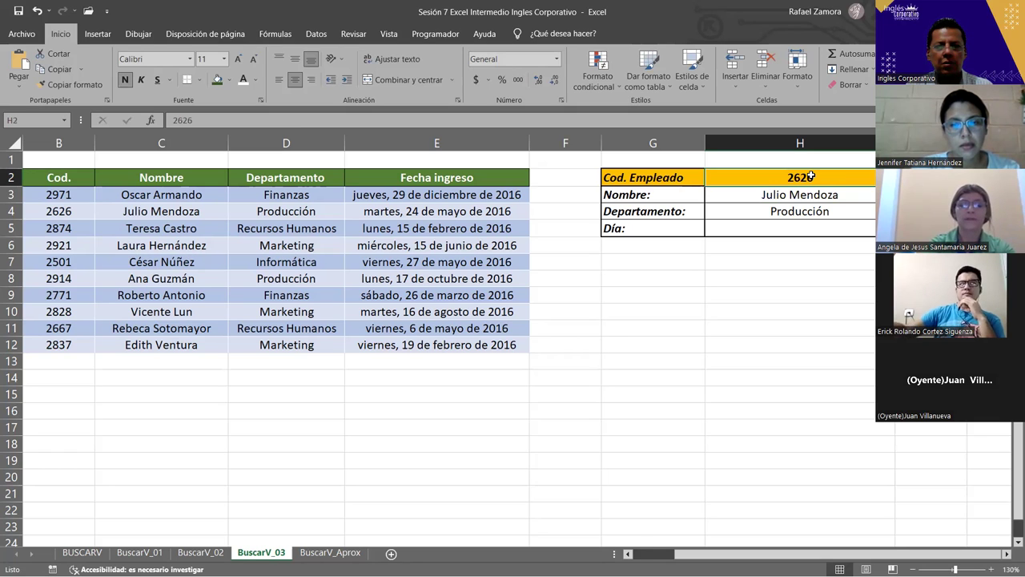
type("27")
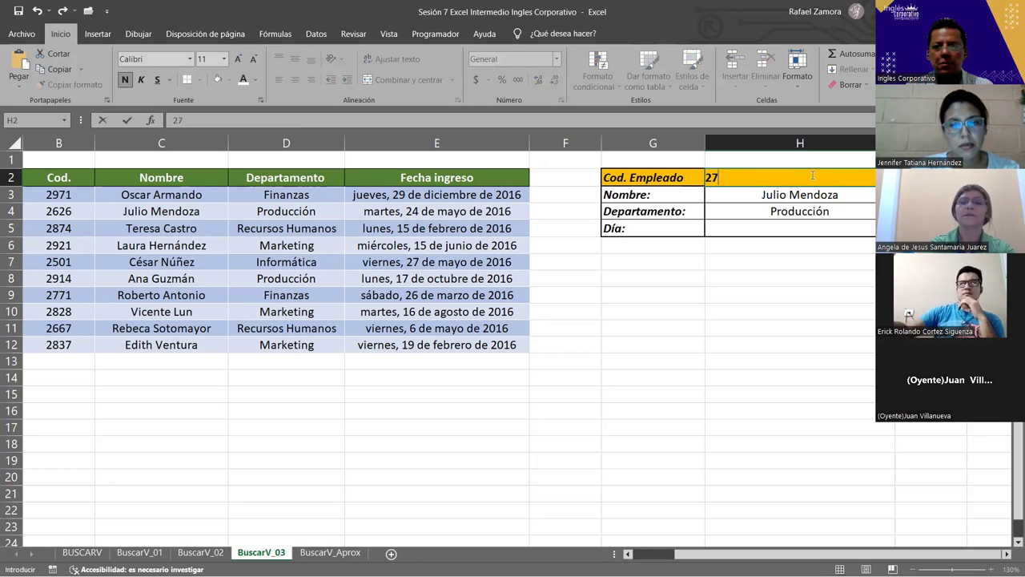
type("71")
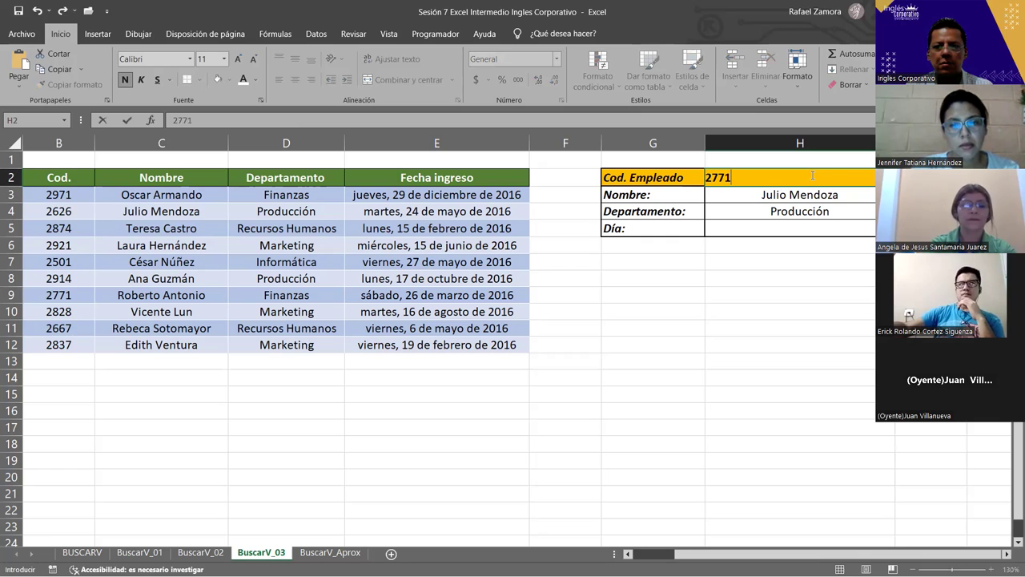
key("Return")
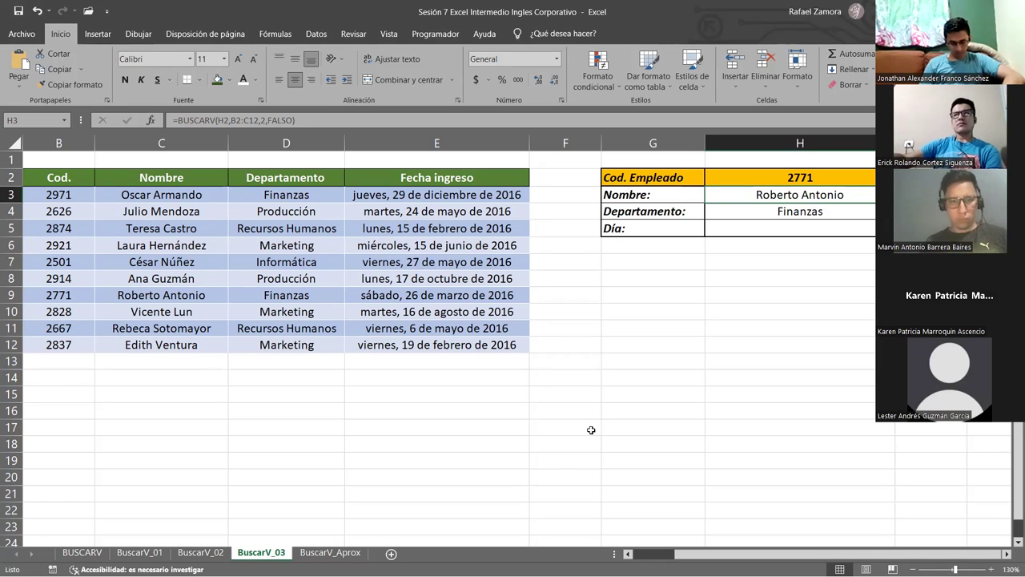
Select the empty Día result cell H5 below the lookup panel.
left_click(664, 290)
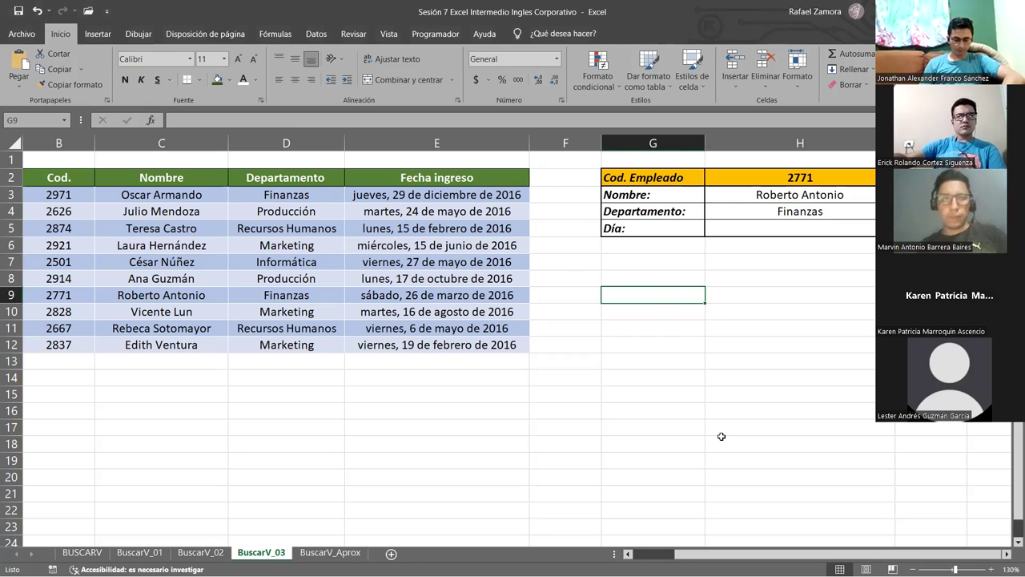
left_click(657, 380)
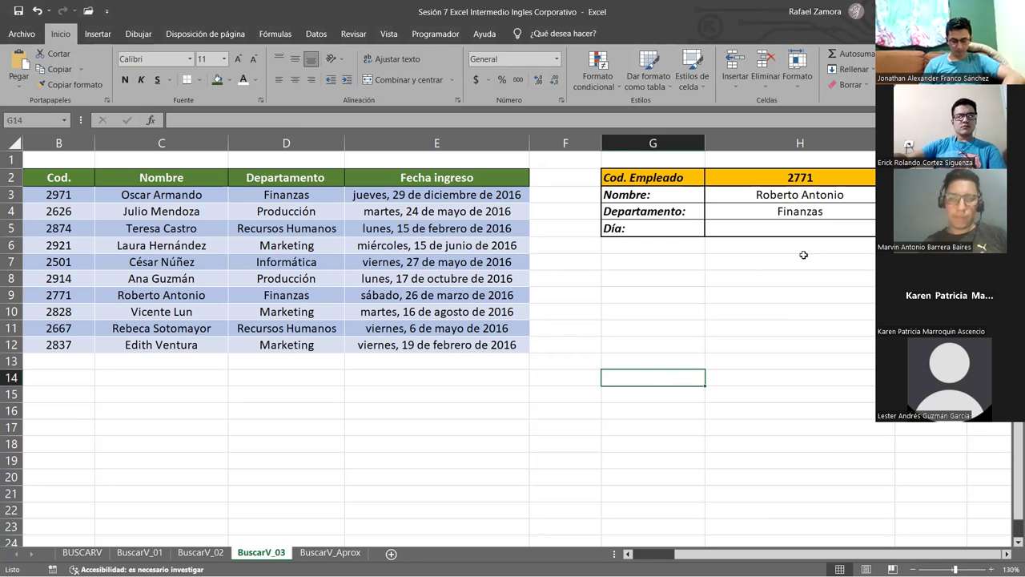
key("Up")
key("Up")
key("Up")
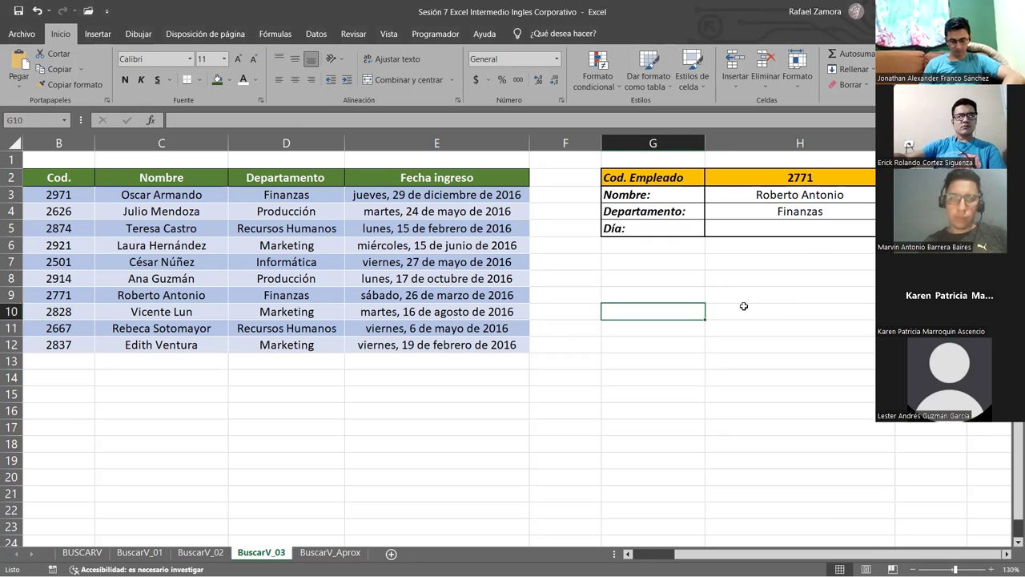
key("Right")
key("Up")
key("Up")
key("Up")
key("Up")
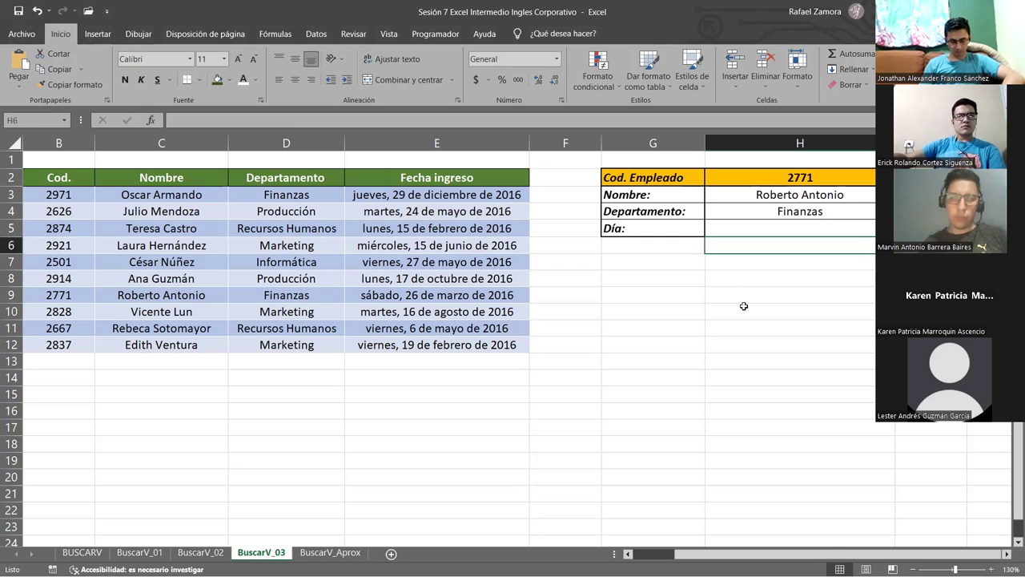
key("Left")
key("Up")
key("Right")
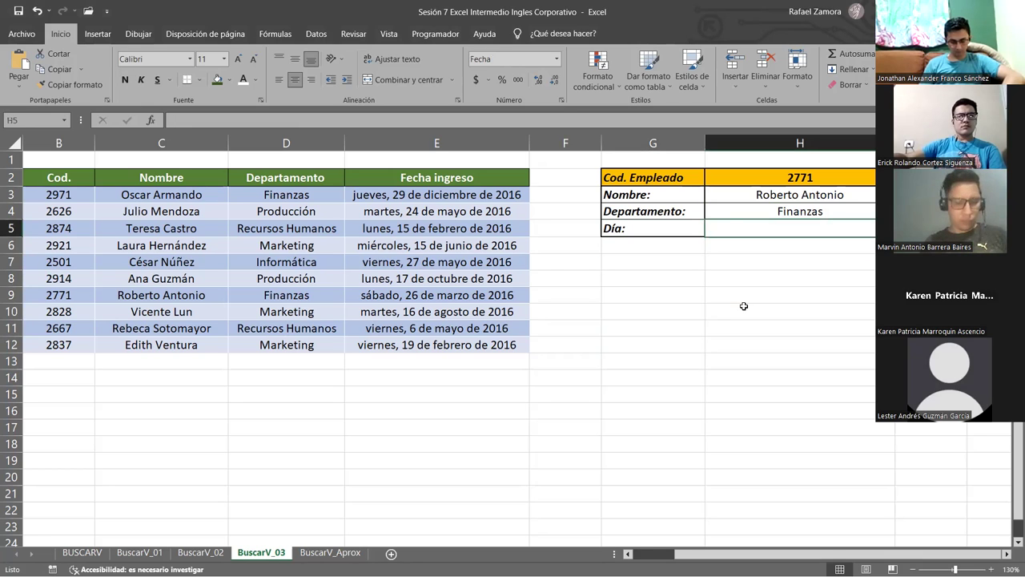
Start the Día formula as =BUSCARV(H2; with the employee code as lookup value.
type("=")
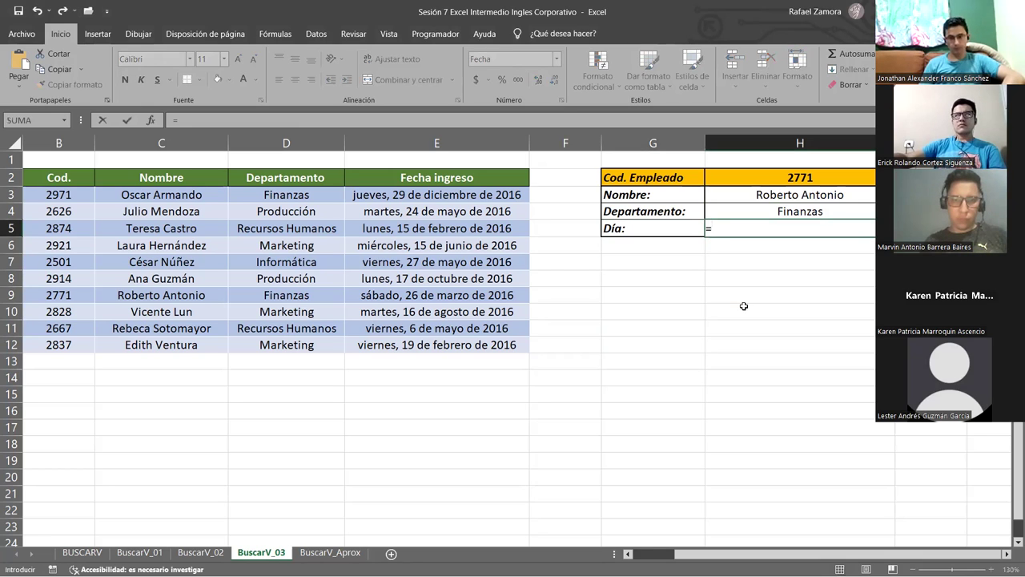
type("busa")
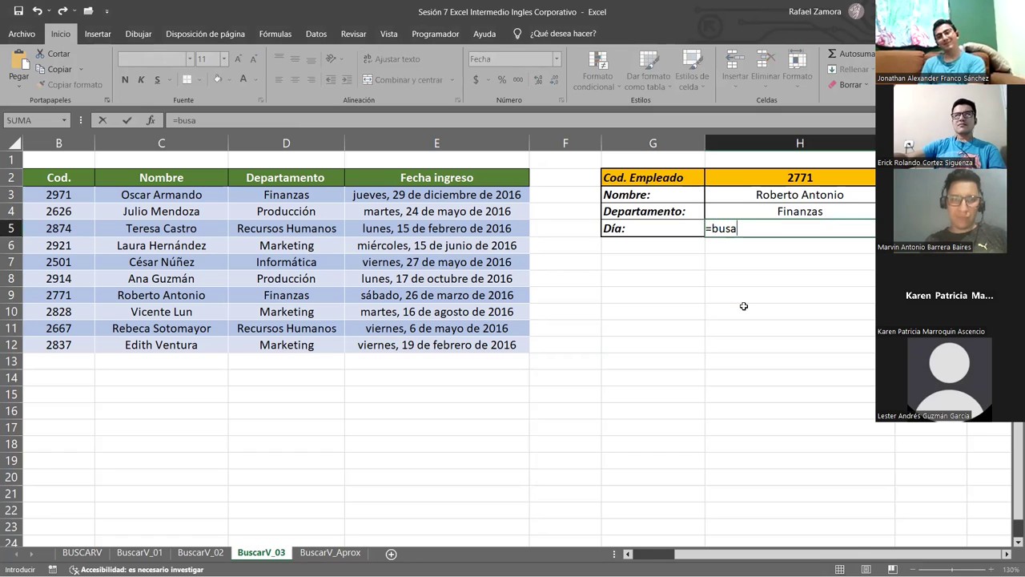
key("BackSpace")
type("car")
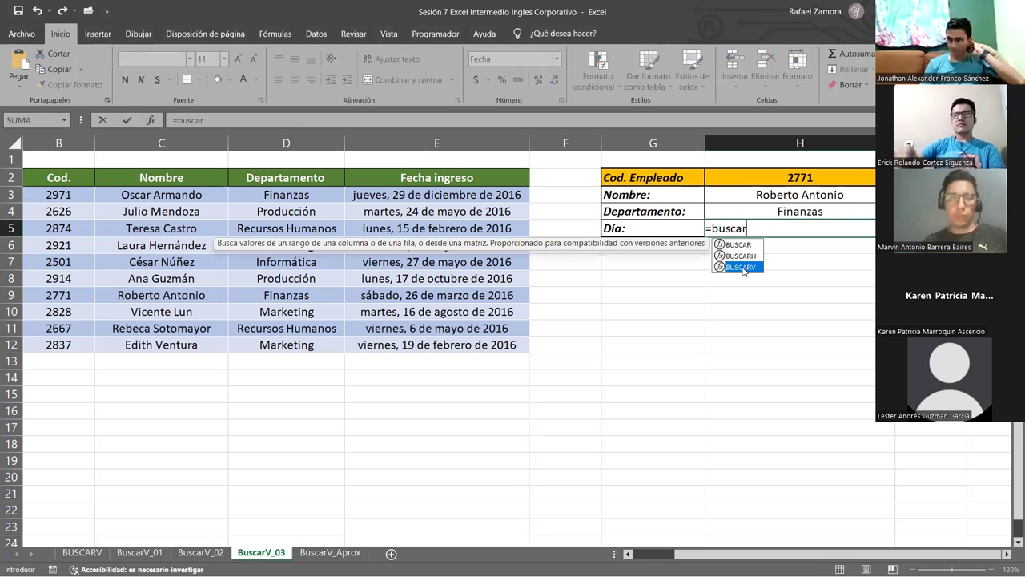
double_click(742, 267)
left_click(763, 181)
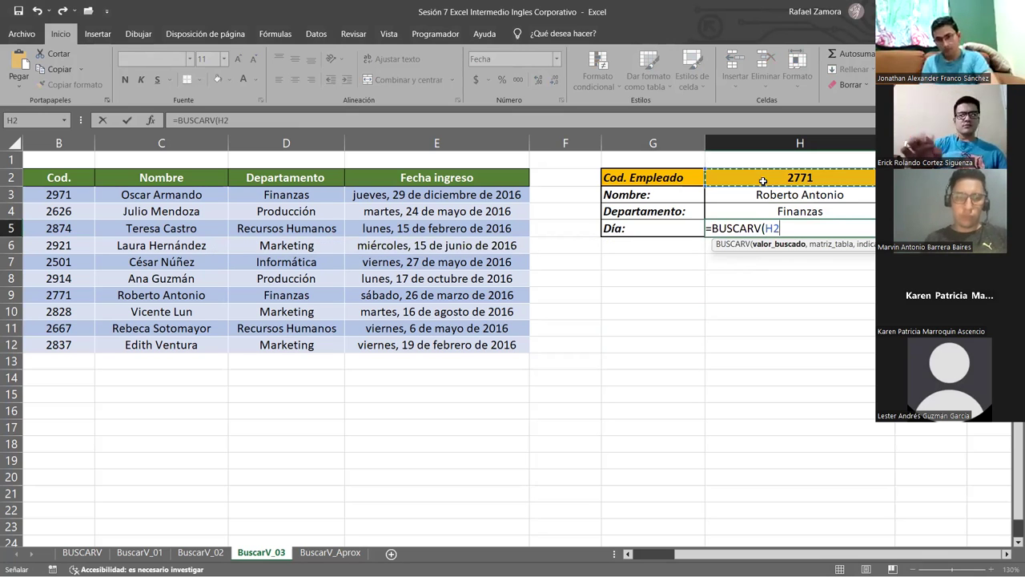
type(";")
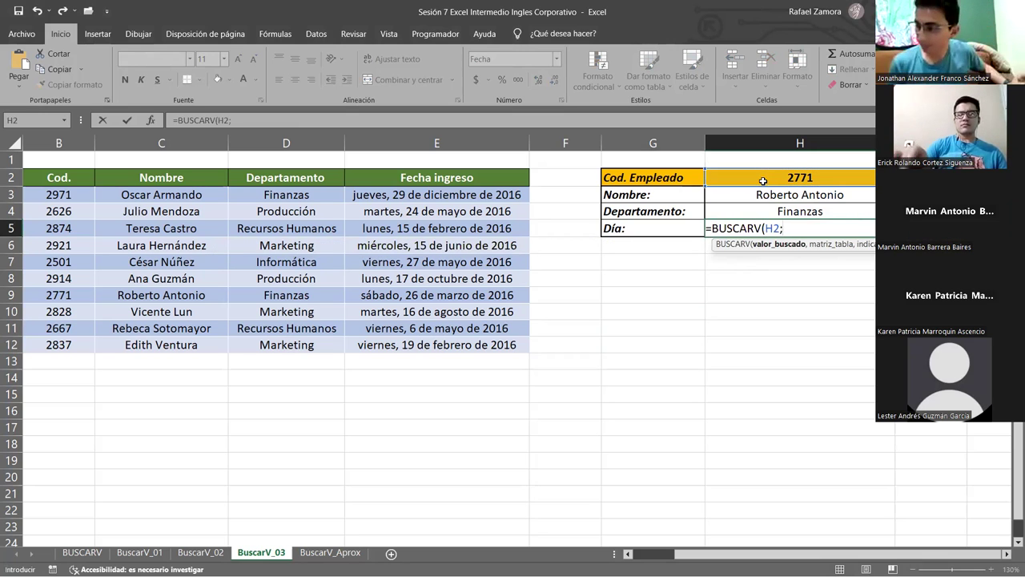
Dismiss the formula error and replace the semicolon after H2 with a comma.
left_click(50, 183)
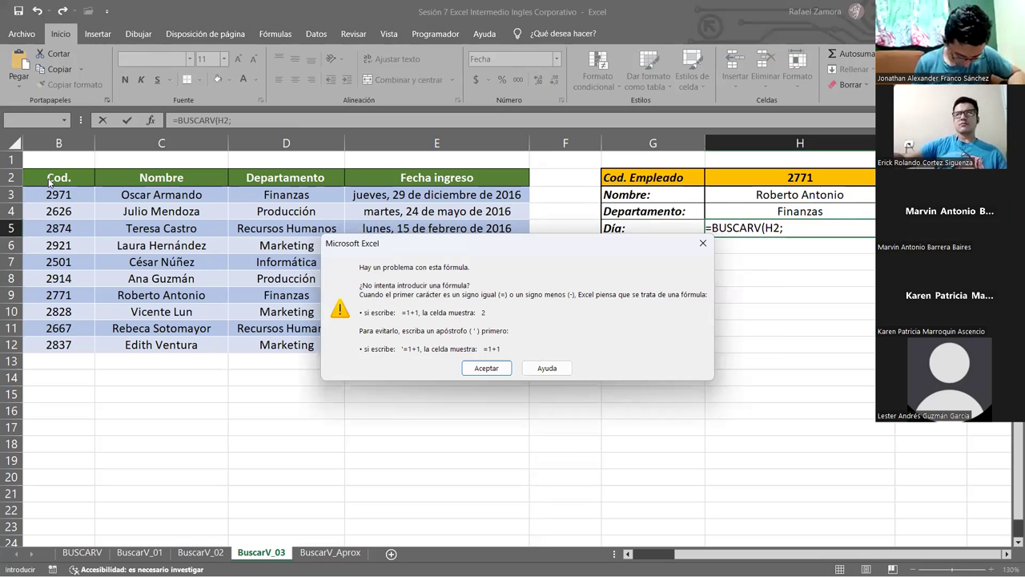
left_click(702, 244)
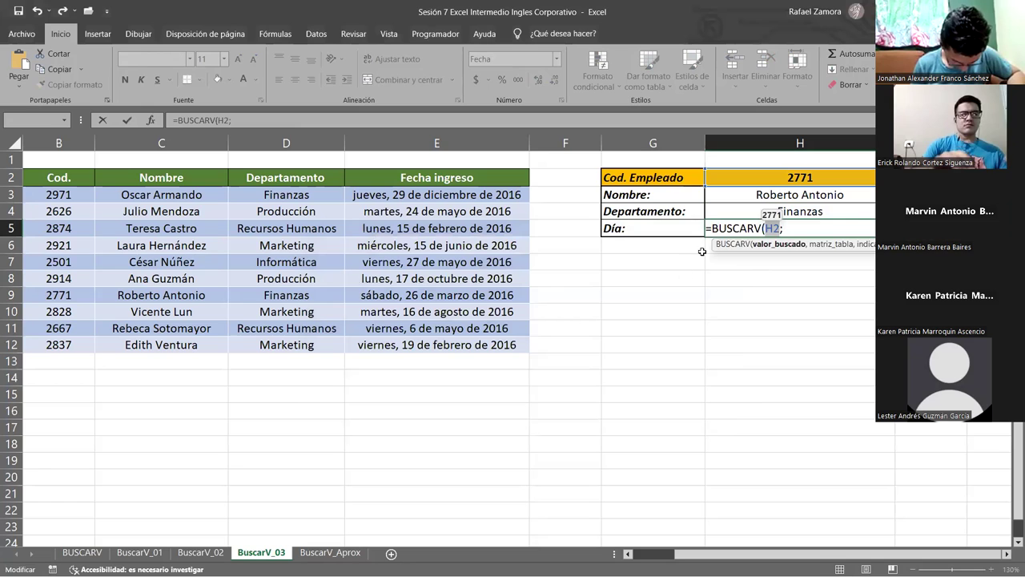
key("End")
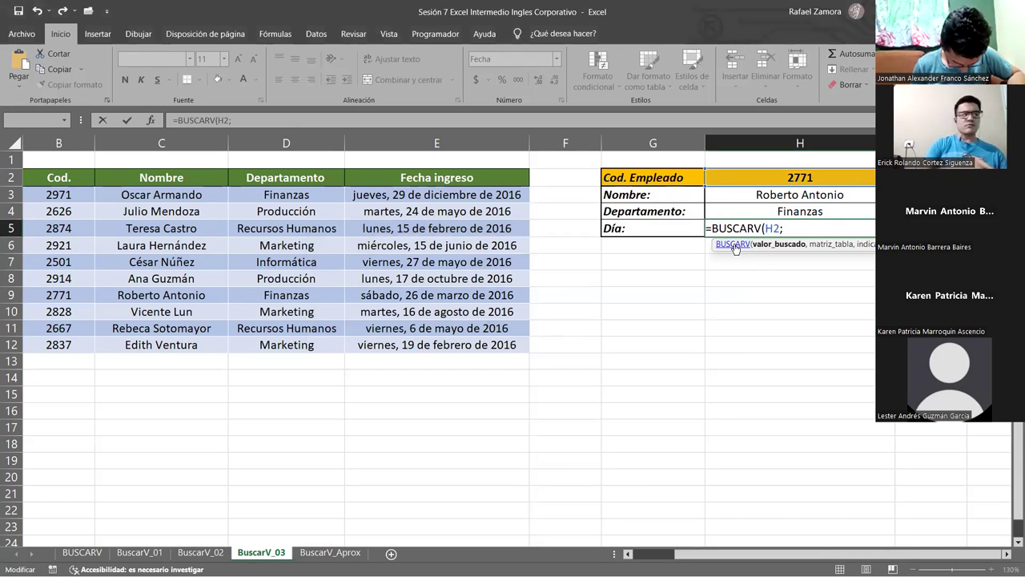
key("BackSpace")
type(",")
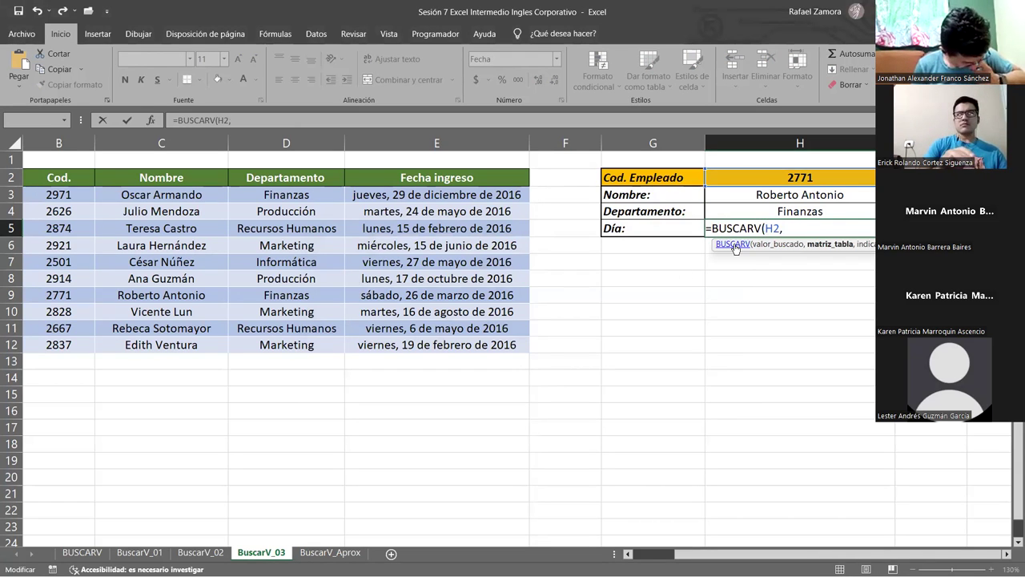
Finish BUSCARV with absolute range $B$2:$E$12, column 4 and exact match FALSO.
left_click(74, 179)
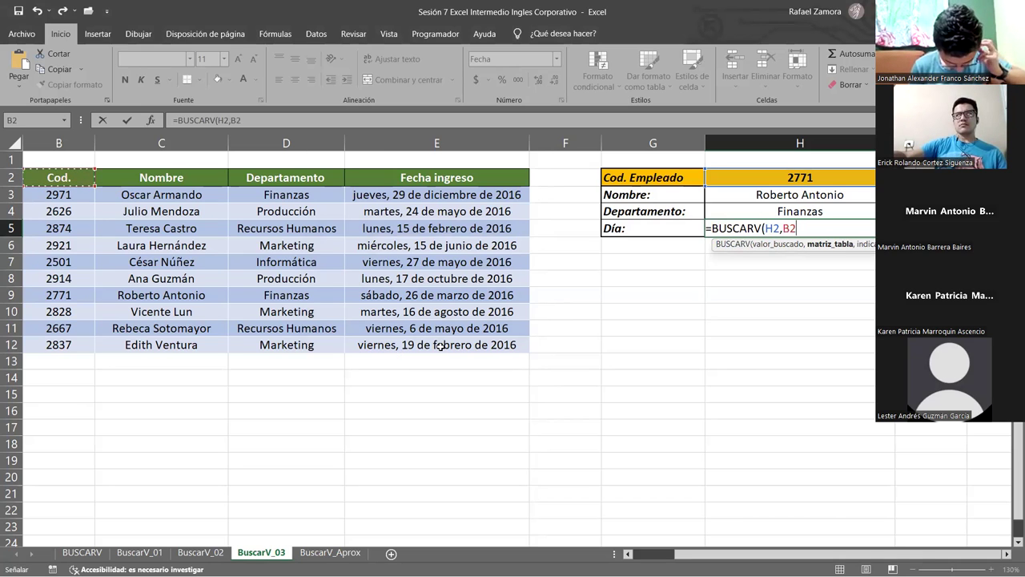
left_click_drag(445, 344, 447, 344)
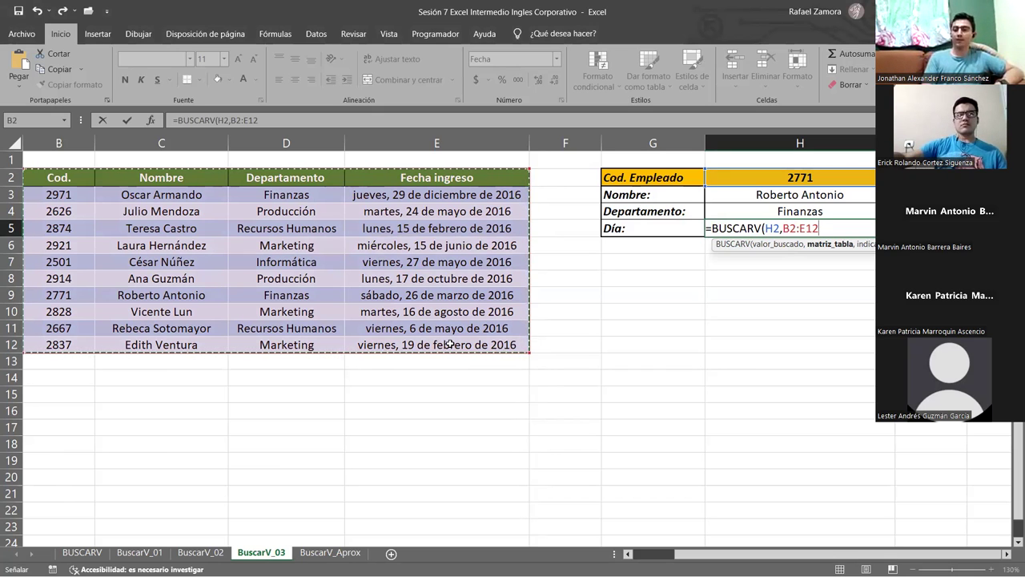
key("F4")
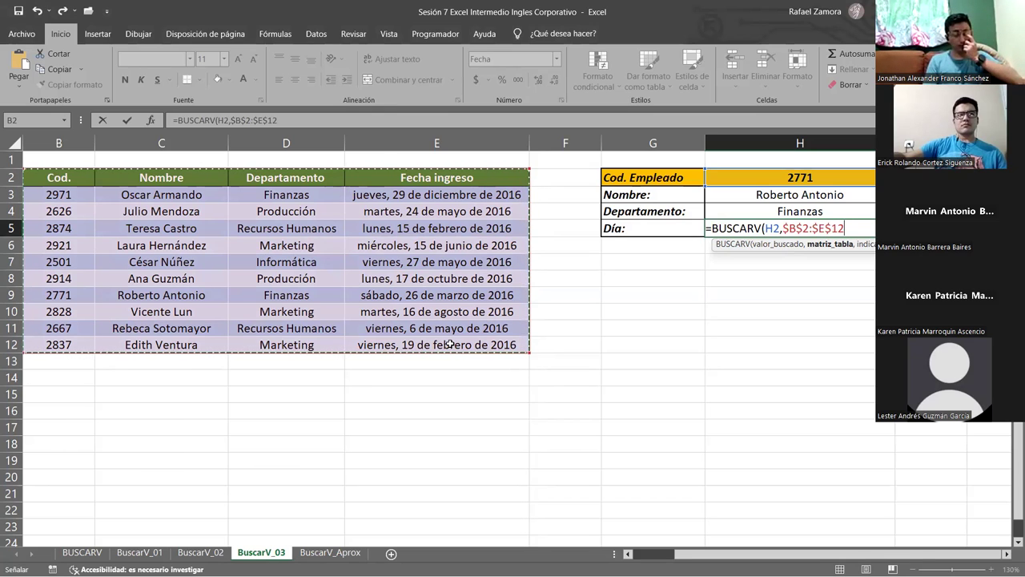
type(",4,")
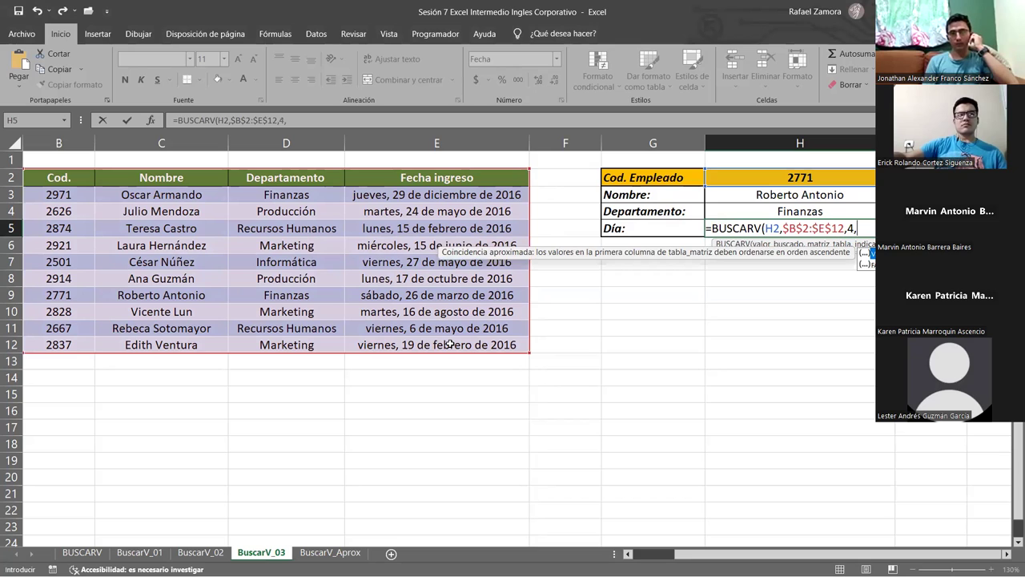
key("Down")
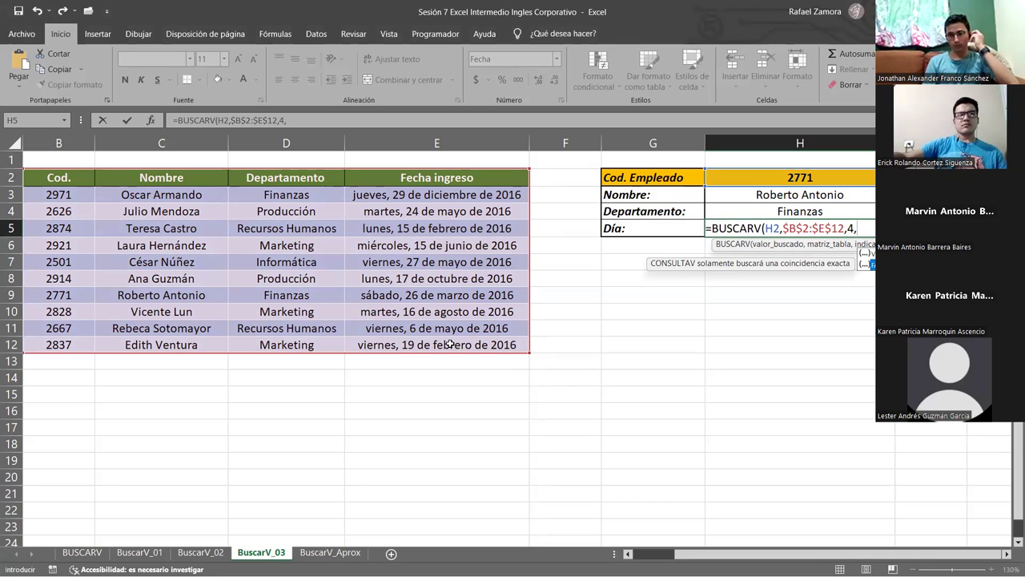
key("Tab")
key("Return")
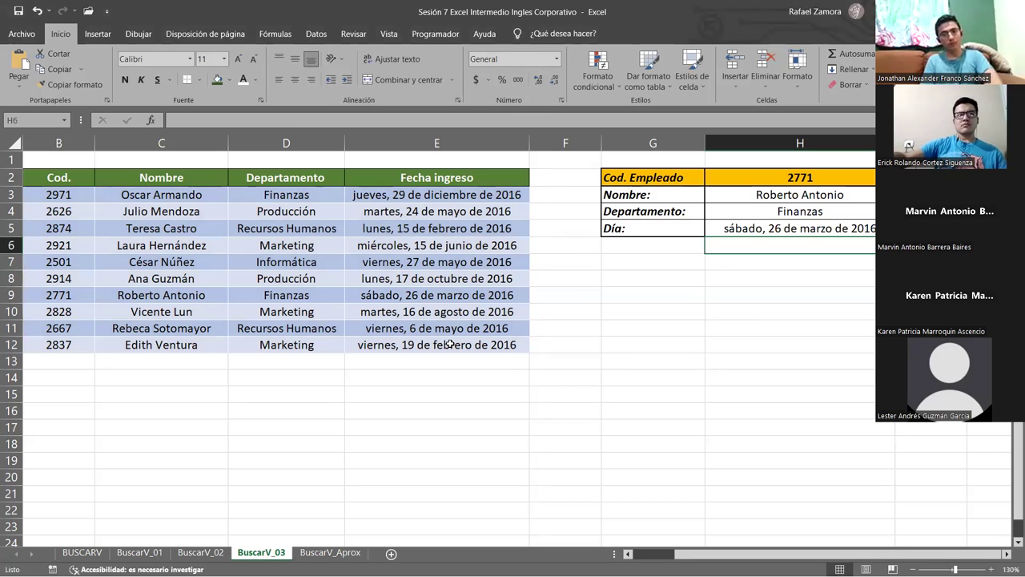
key("Up")
key("Up")
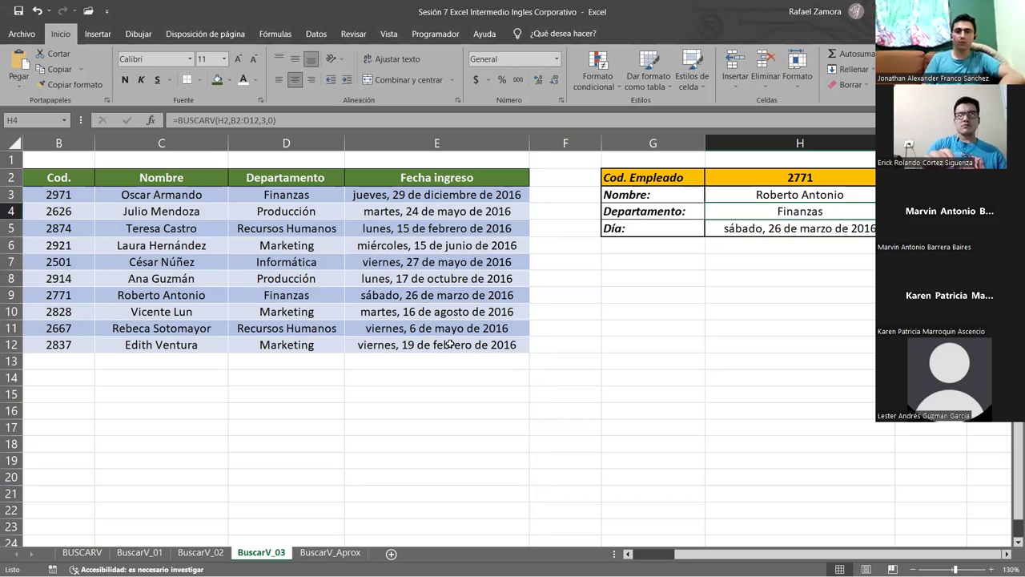
Enter employee code 2501 in H2 to refresh the lookups.
key("Up")
key("Up")
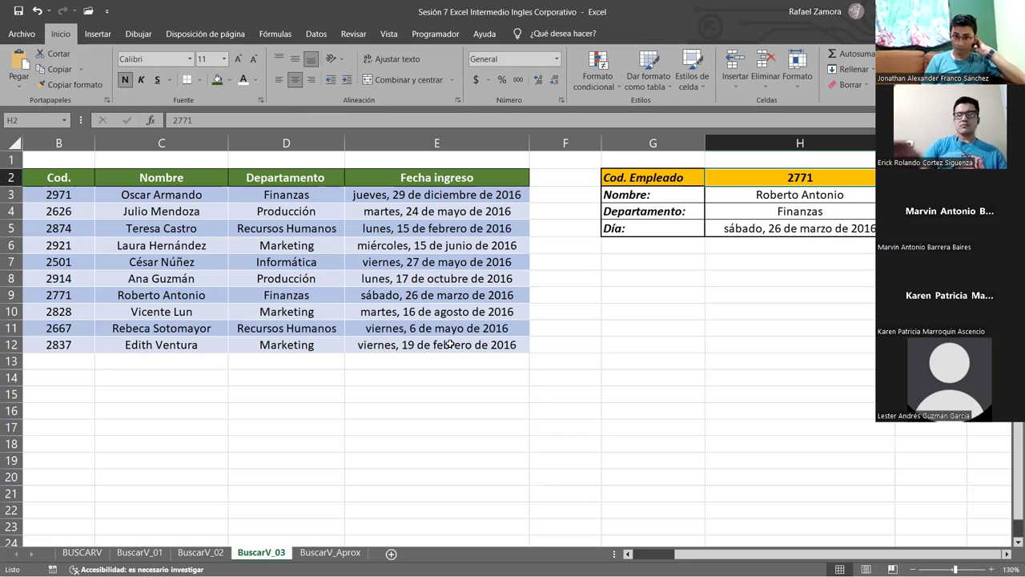
type("2501")
key("Return")
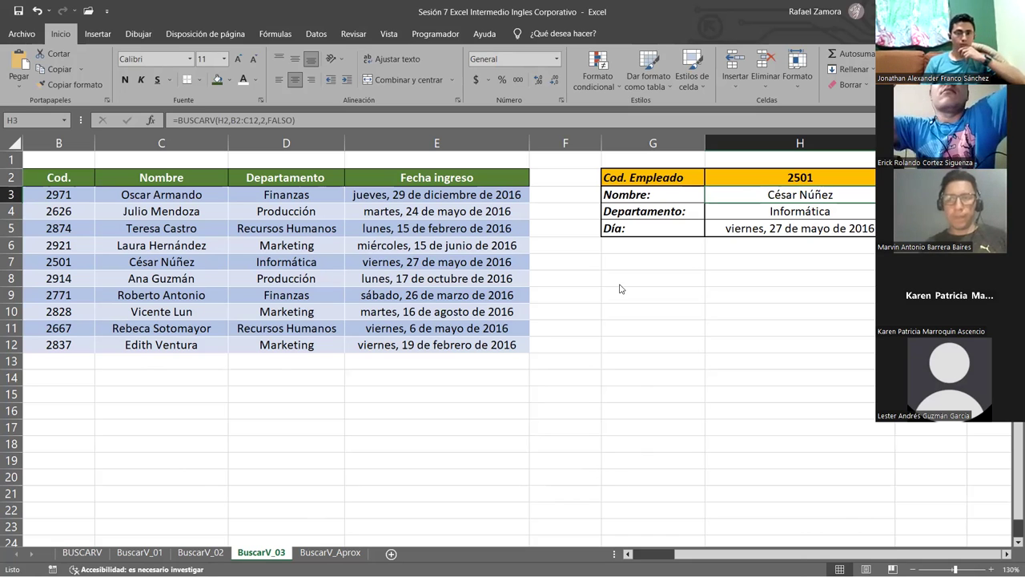
scroll(661, 372, "down", 3, "ctrl")
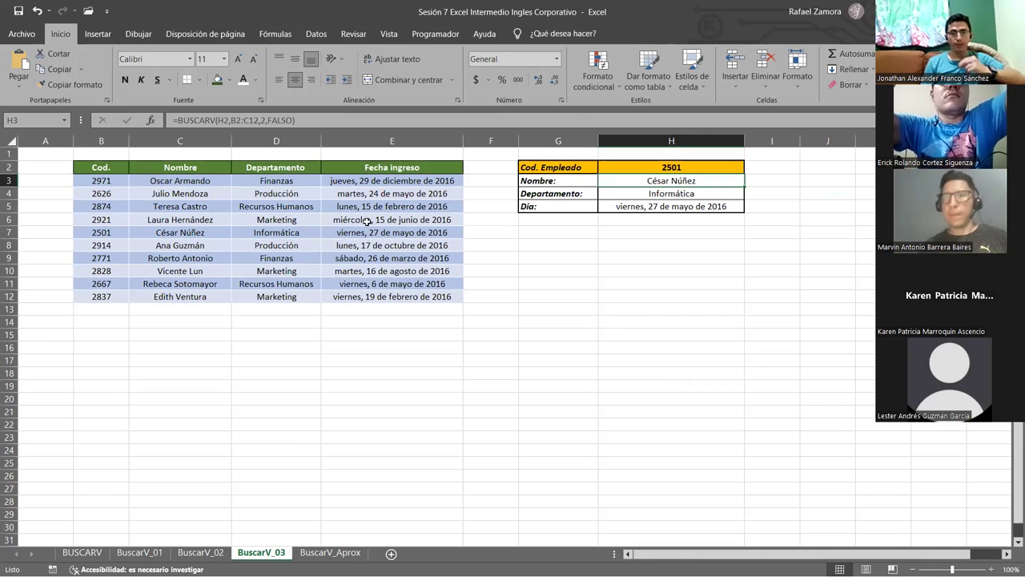
left_click(570, 309)
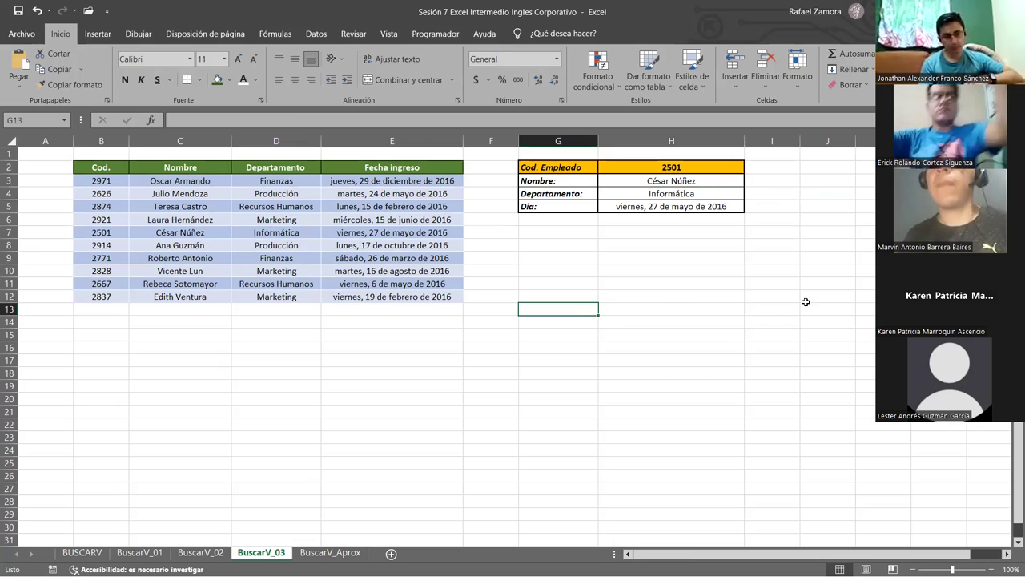
scroll(805, 299, "up", 1, "ctrl")
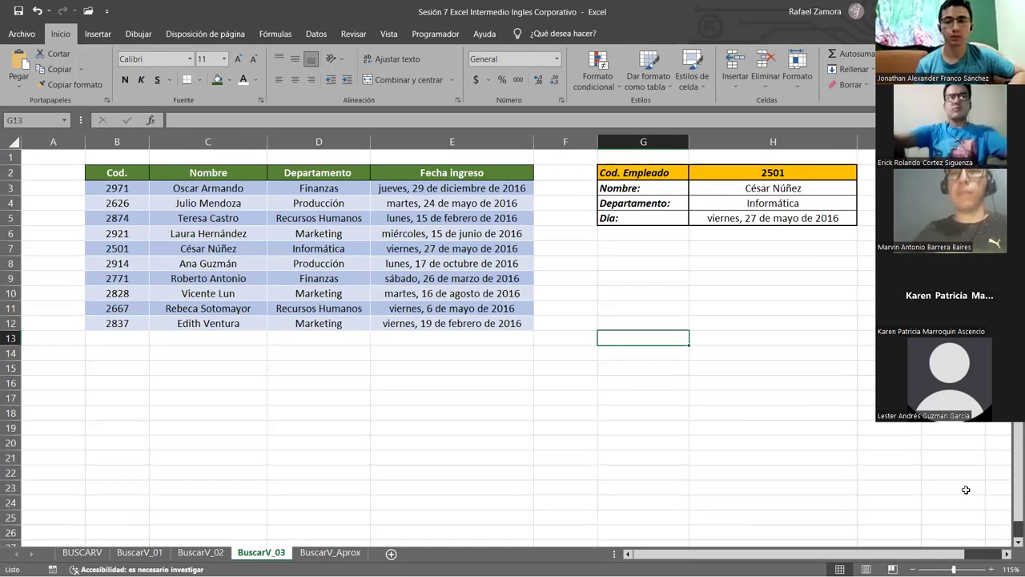
left_click(1007, 554)
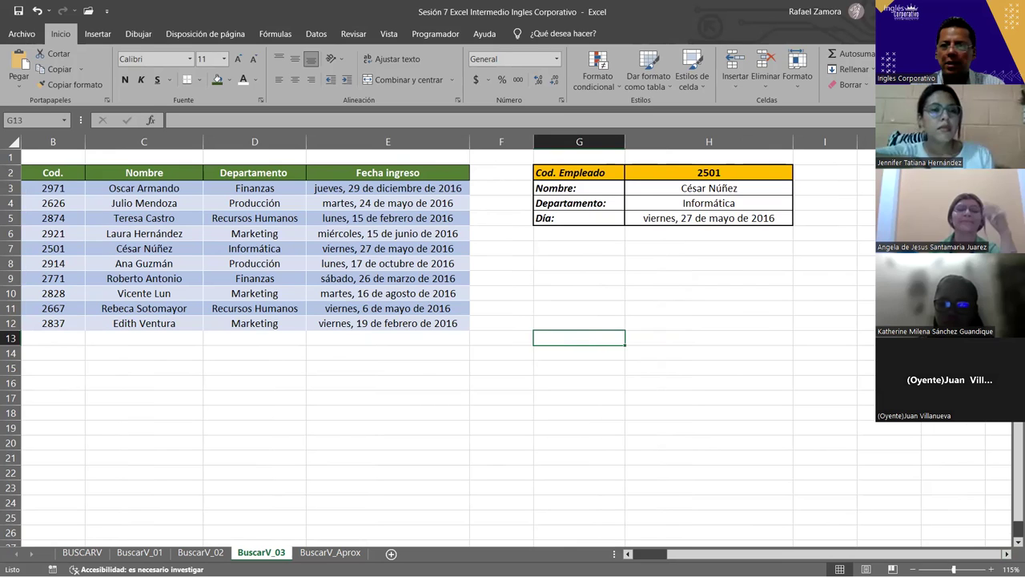
left_click(769, 318)
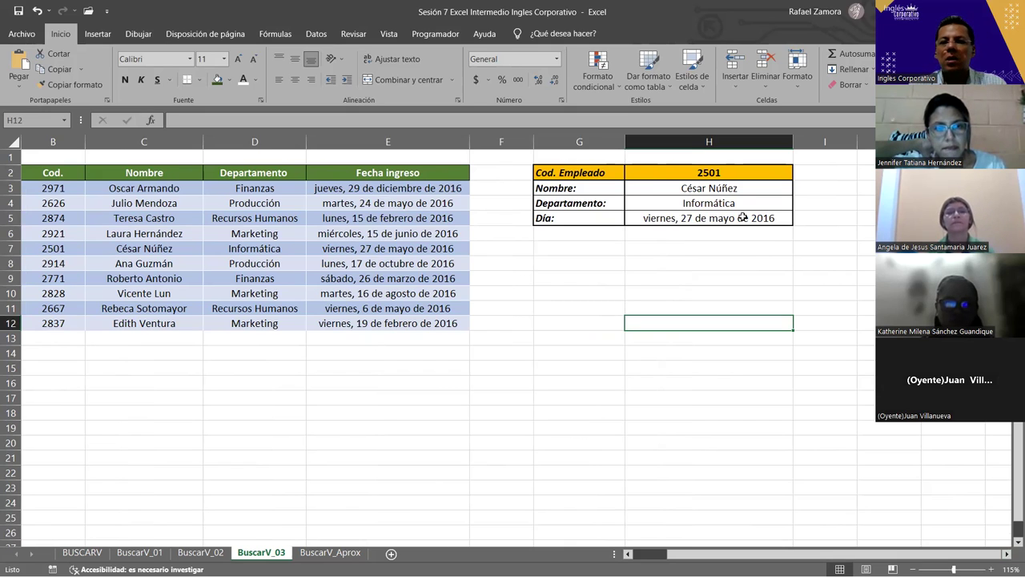
Inspect the Día cell's BUSCARV formula in H5.
left_click(743, 217)
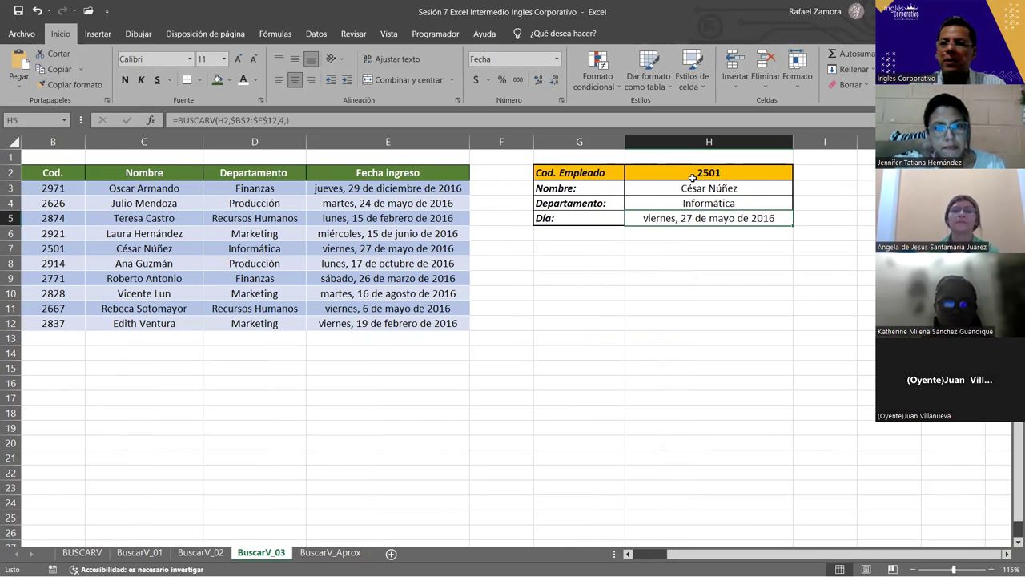
left_click_drag(687, 196, 680, 229)
left_click(731, 172)
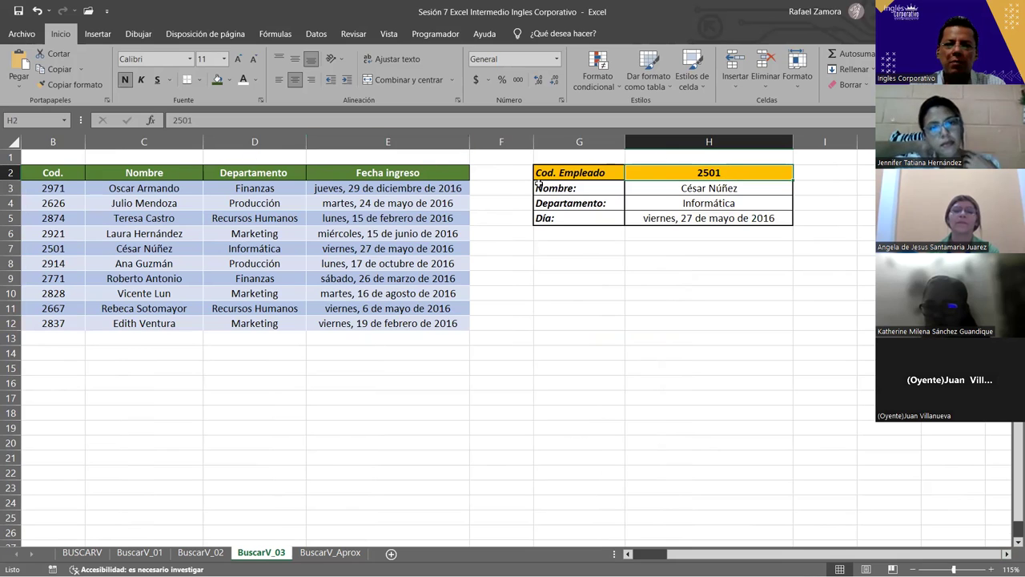
left_click(680, 218)
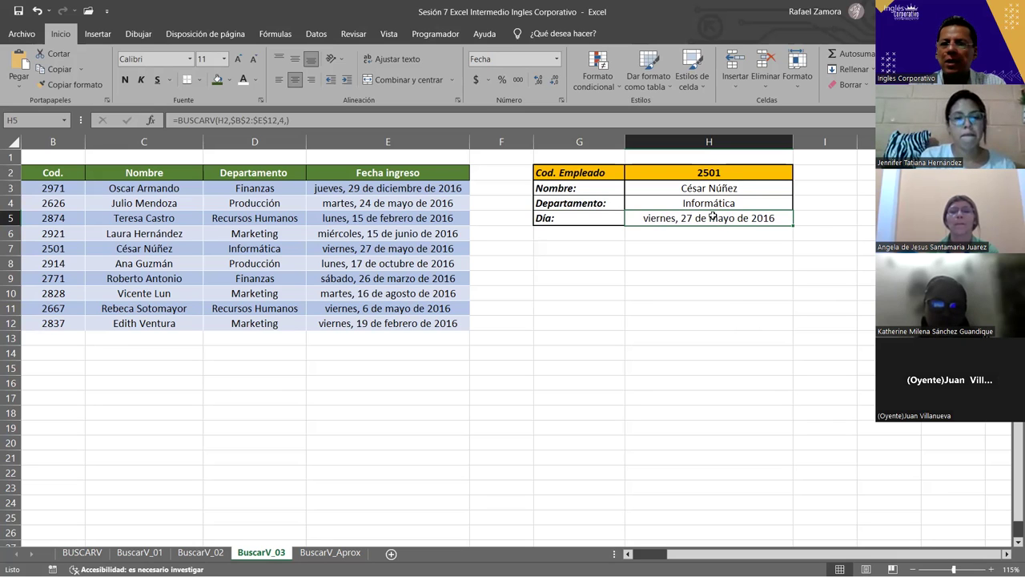
Change the employee code in H2 to 2971.
left_click(715, 171)
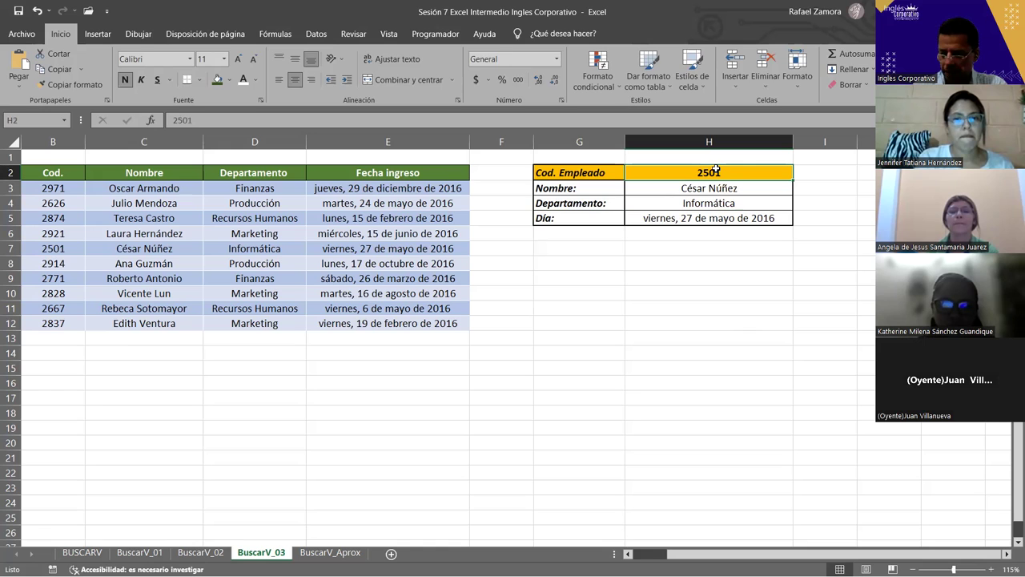
type("2971")
key("Return")
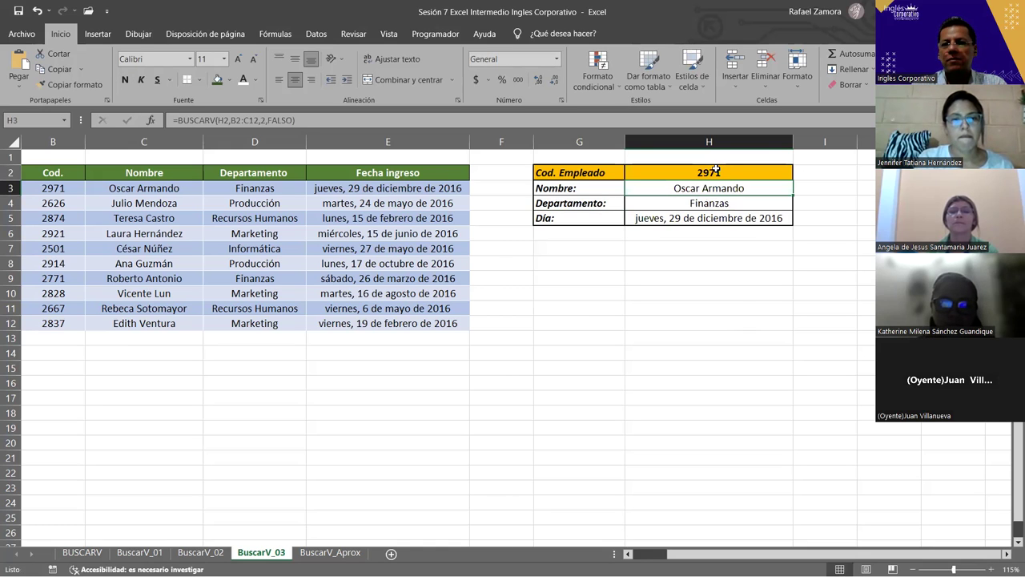
left_click(715, 171)
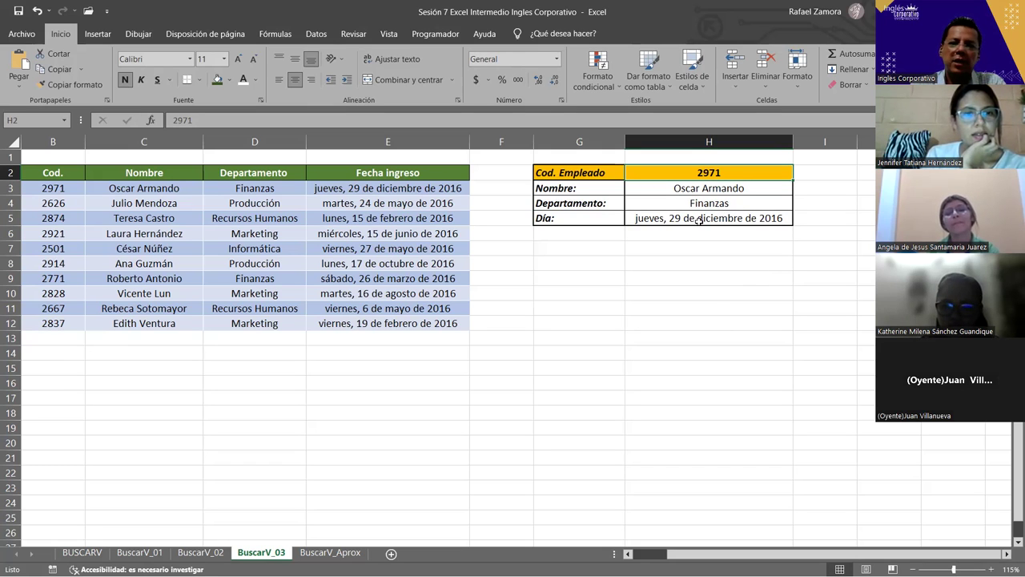
Review the name, department and Día lookup formulas in H3 to H5.
left_click(743, 186)
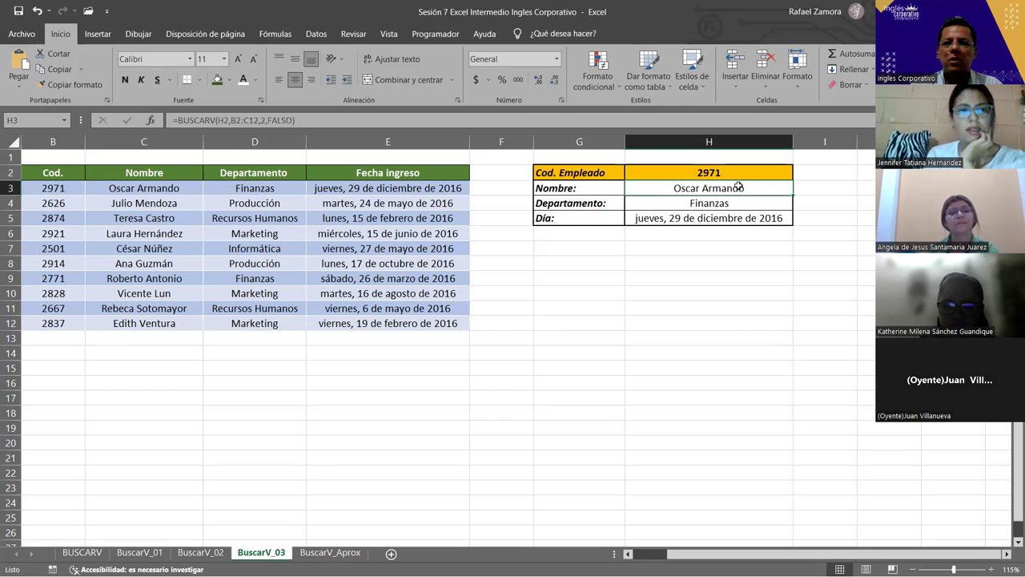
left_click(737, 201)
left_click_drag(737, 188, 738, 225)
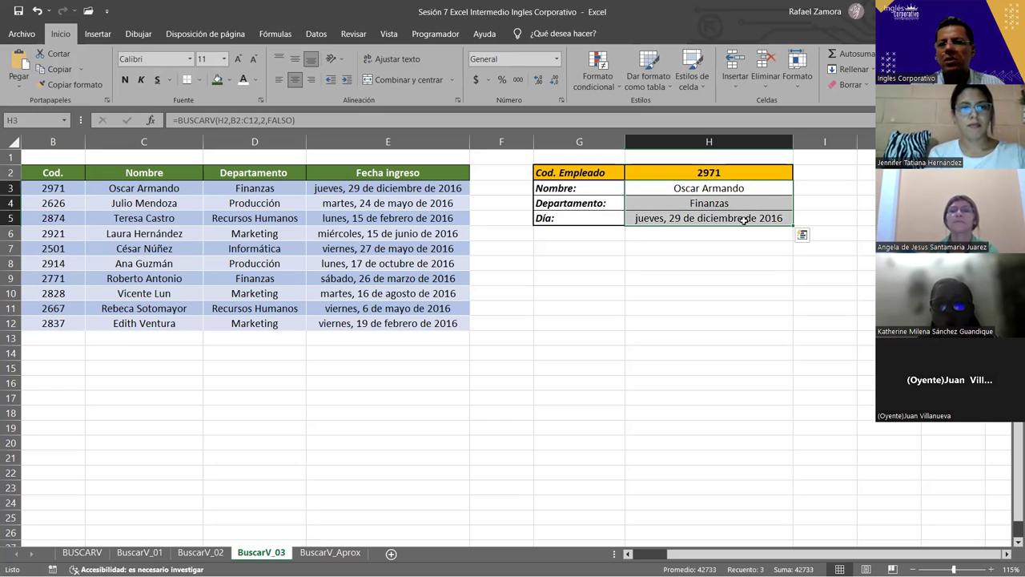
left_click(709, 222)
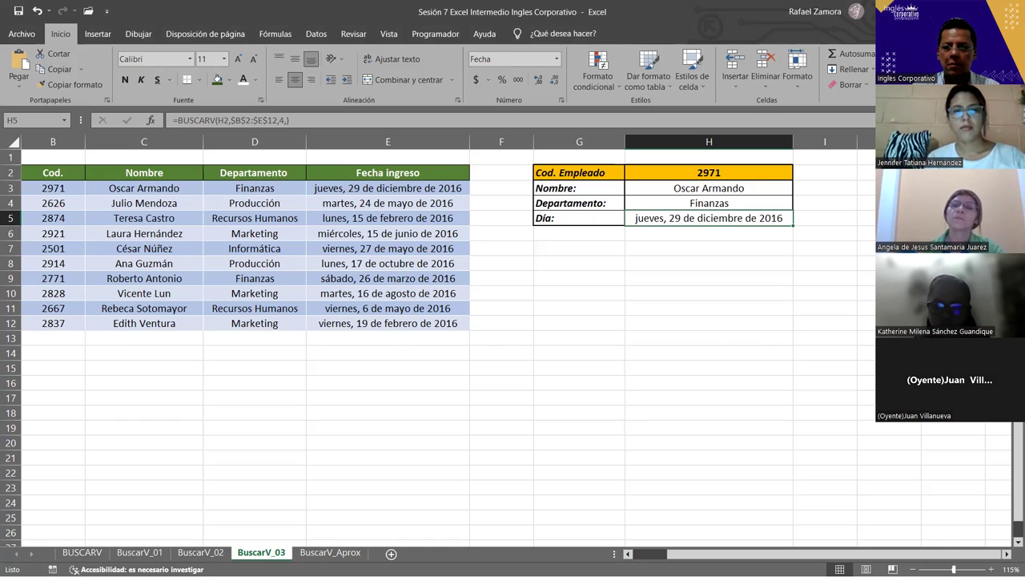
left_click(704, 371)
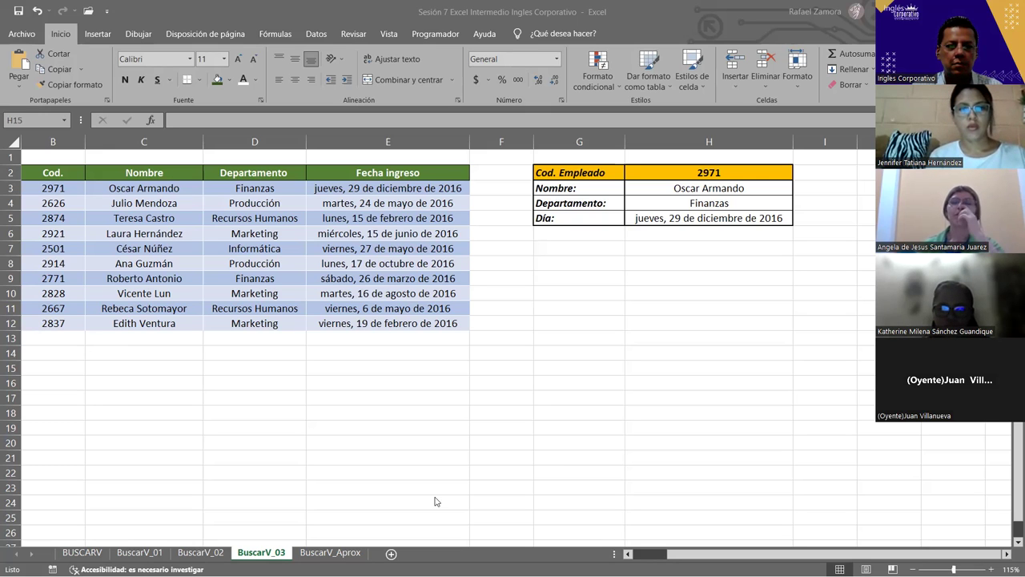
left_click(723, 338)
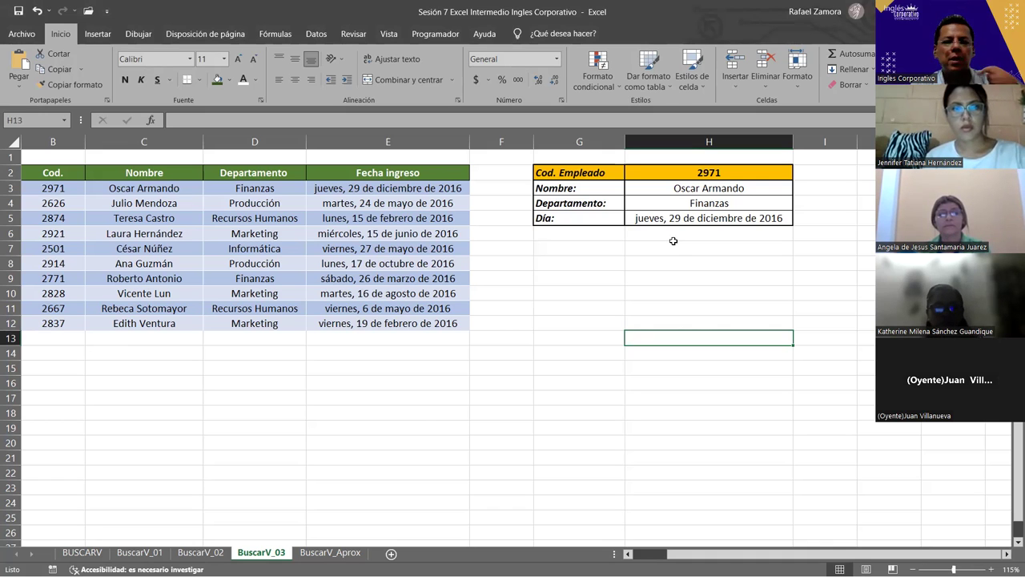
Enter =FORMULATEXTO(H5) in H7 to display the Día formula as text.
left_click(718, 237)
left_click(710, 247)
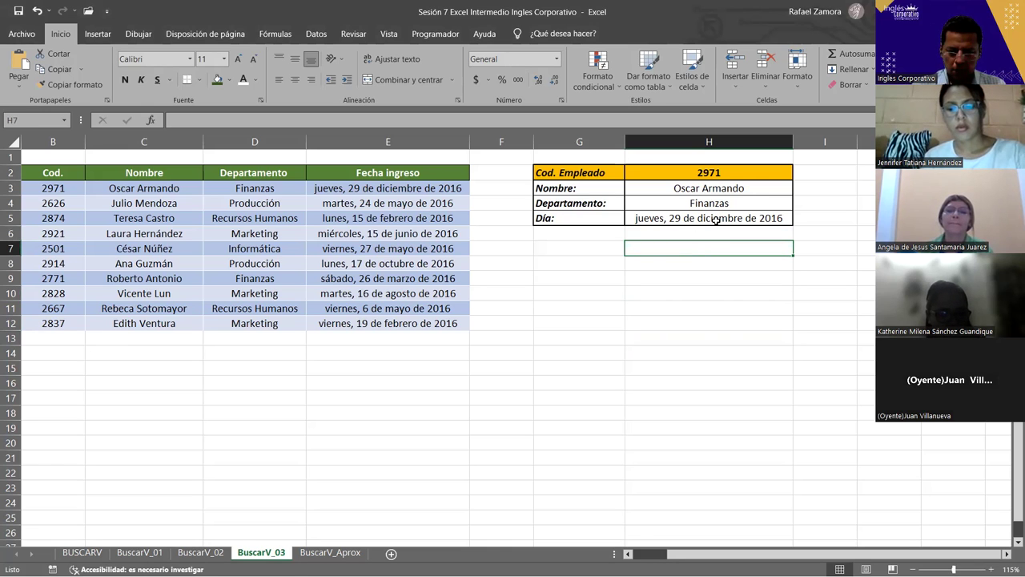
type("=")
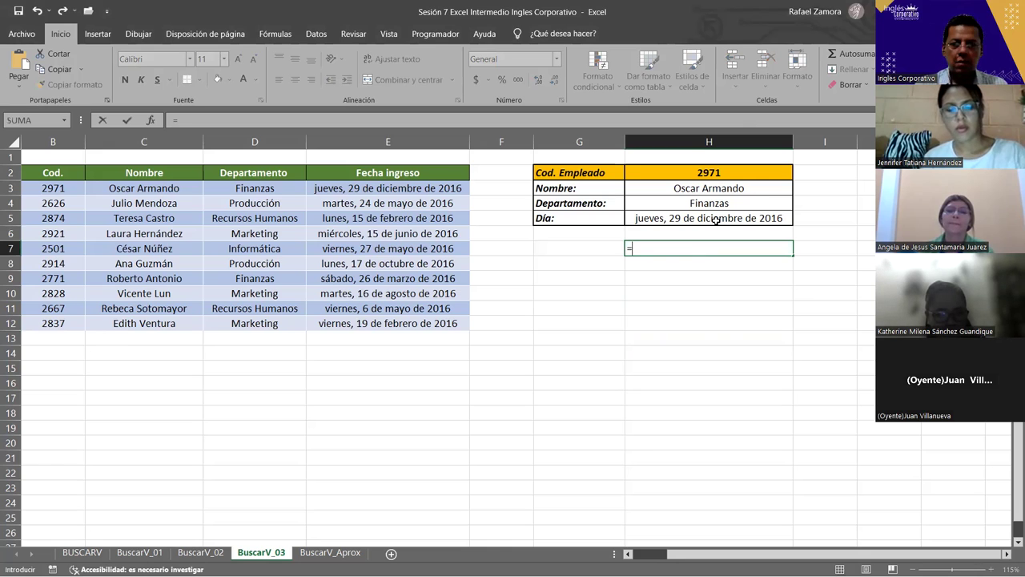
type("FORMULATEXTO(")
left_click(715, 219)
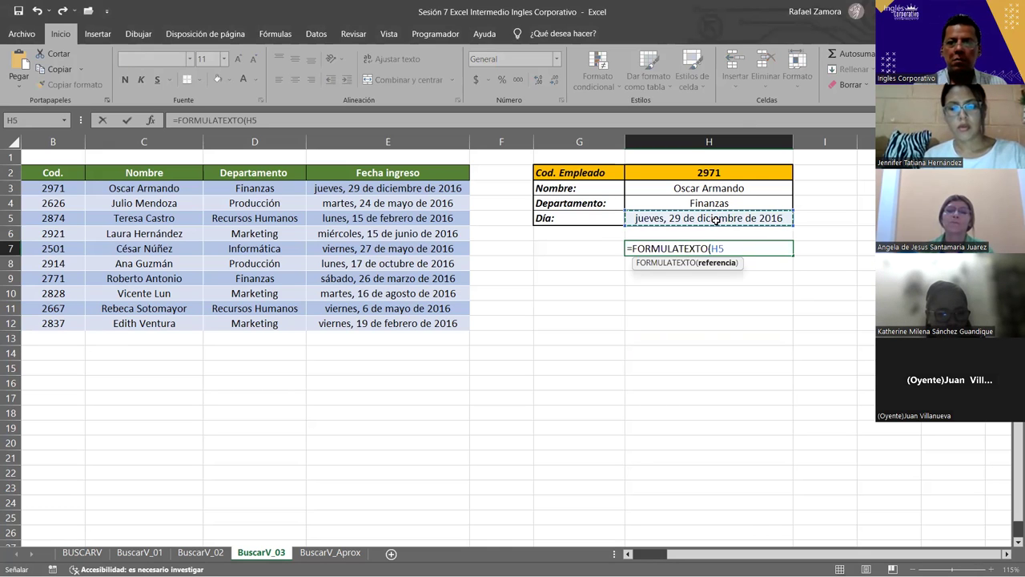
key("Return")
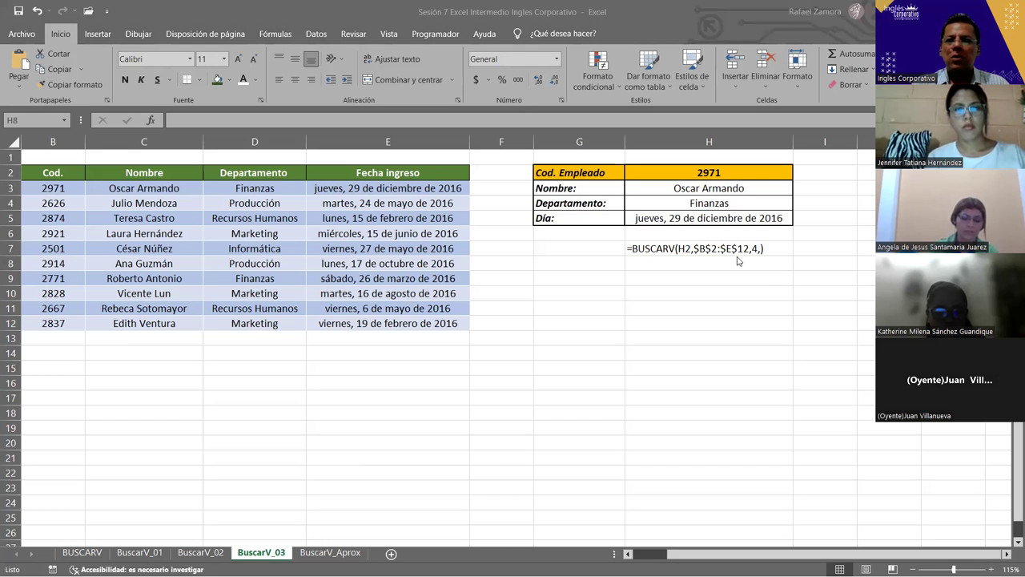
left_click(731, 221)
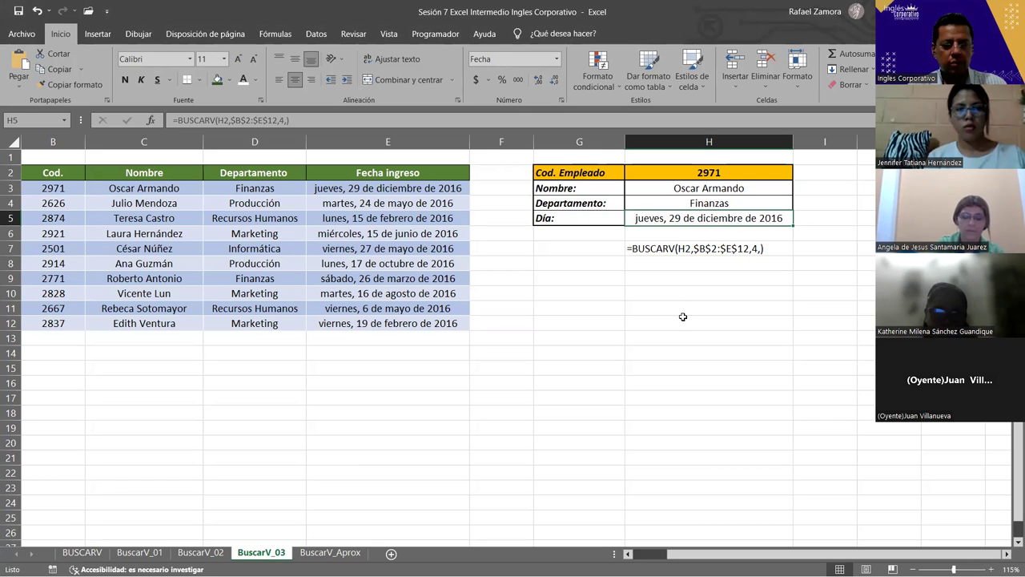
Apply the custom number format dddd to H5 so it shows only the weekday.
key("ctrl+1")
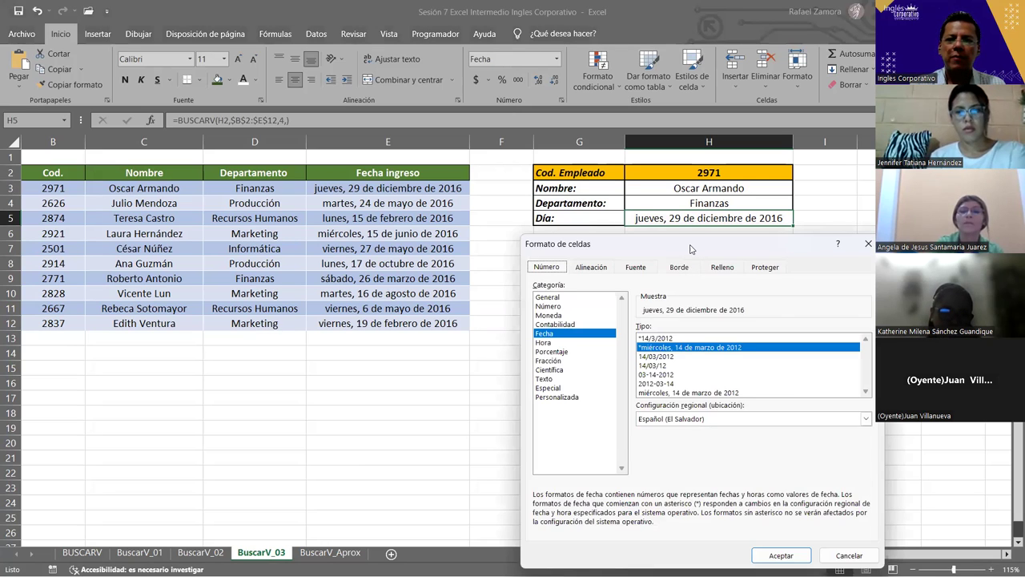
left_click_drag(690, 248, 288, 69)
left_click(181, 211)
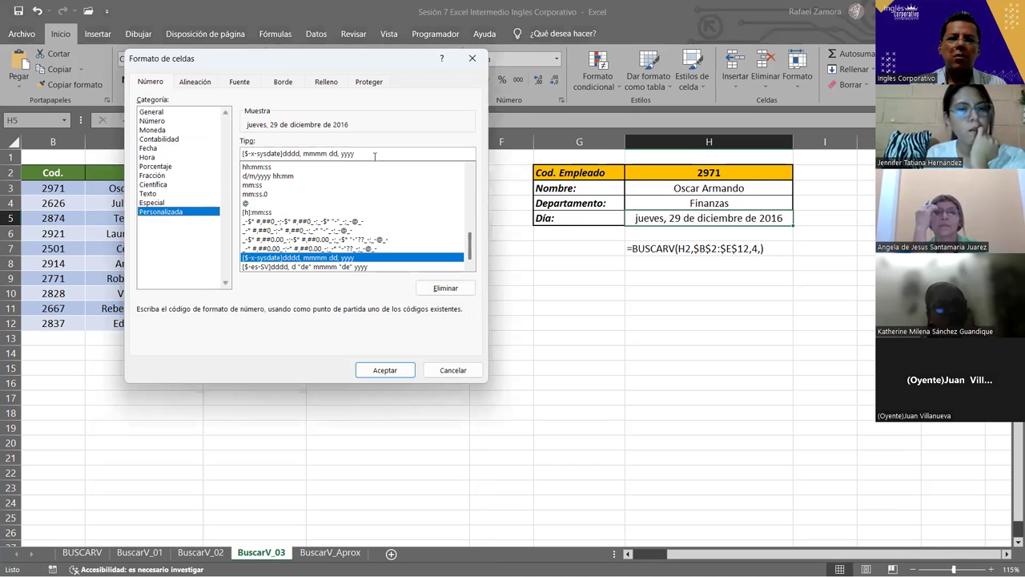
left_click_drag(377, 154, 243, 153)
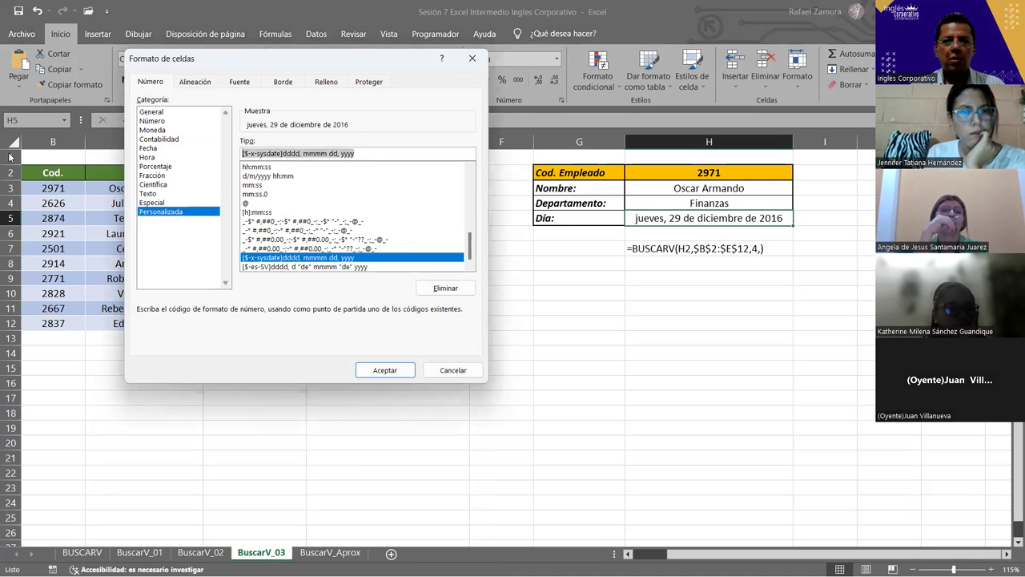
type("dddd")
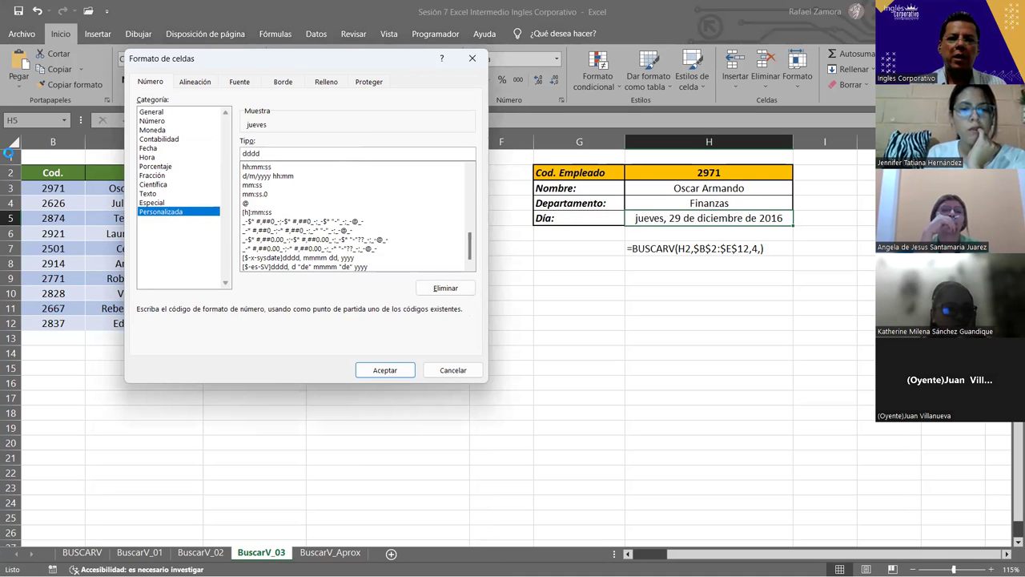
key("Return")
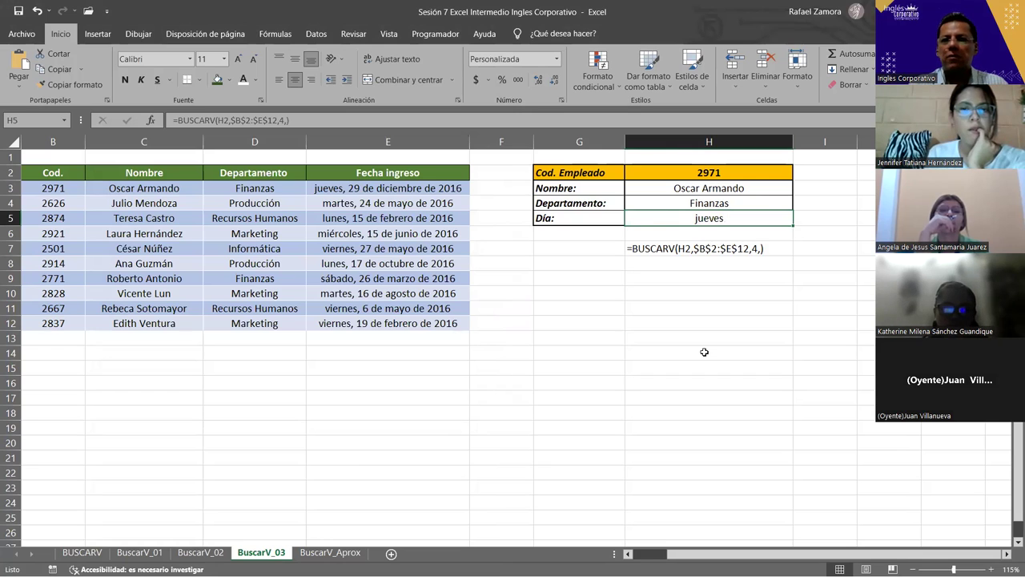
left_click(703, 352)
Test the lookup with employee codes 2921 and 2837.
left_click(717, 173)
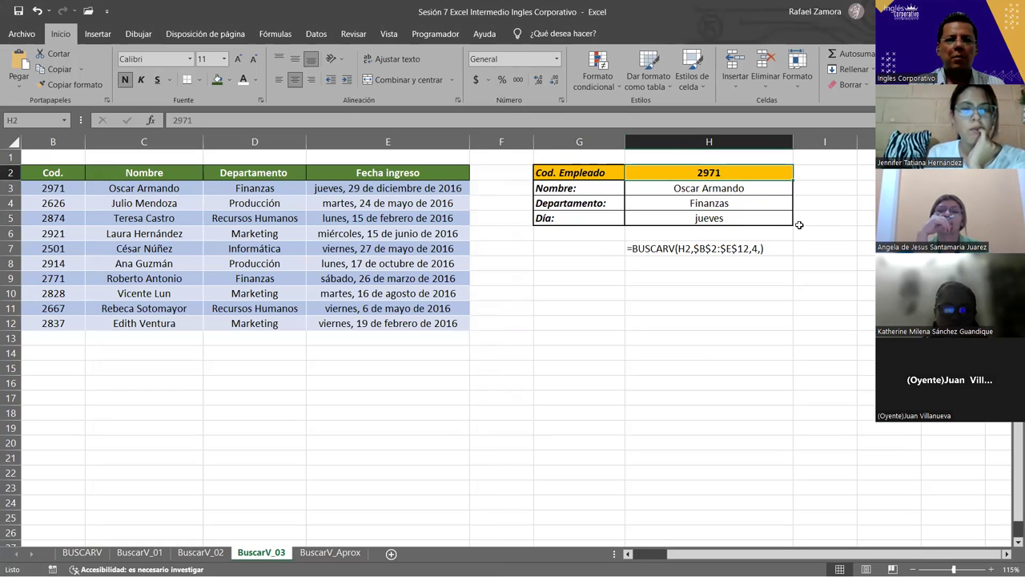
type("2921")
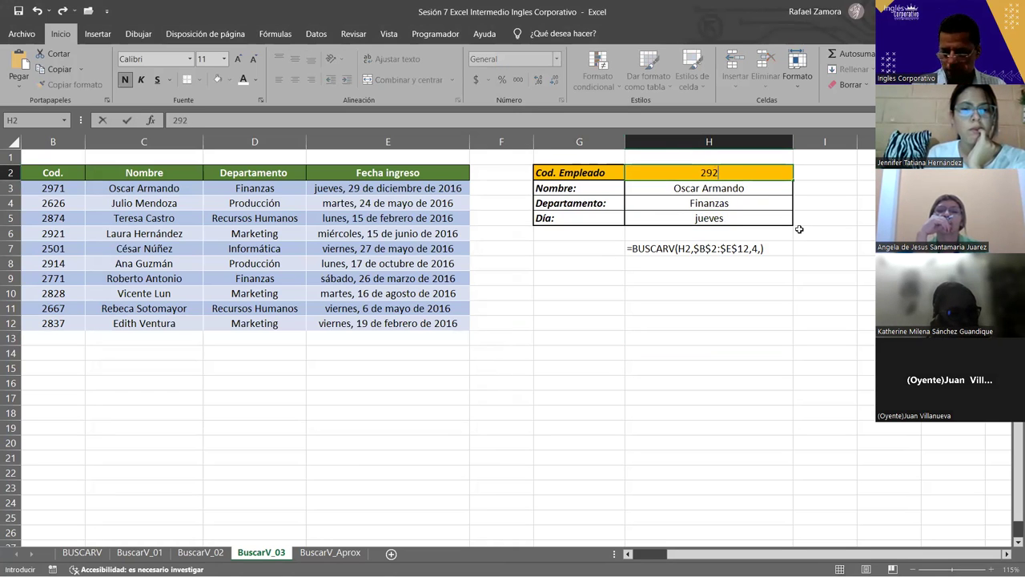
key("Return")
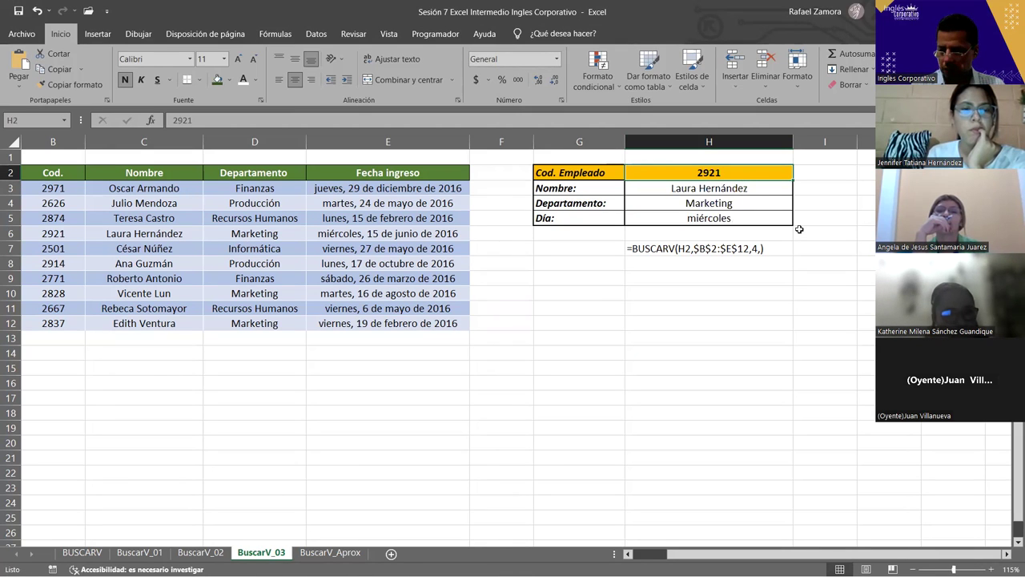
type("2837")
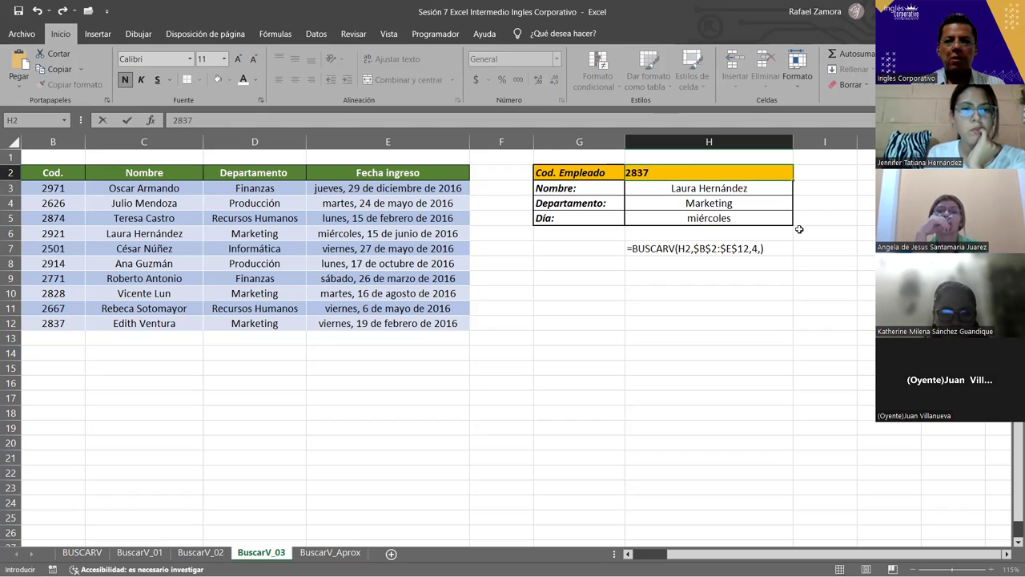
key("Return")
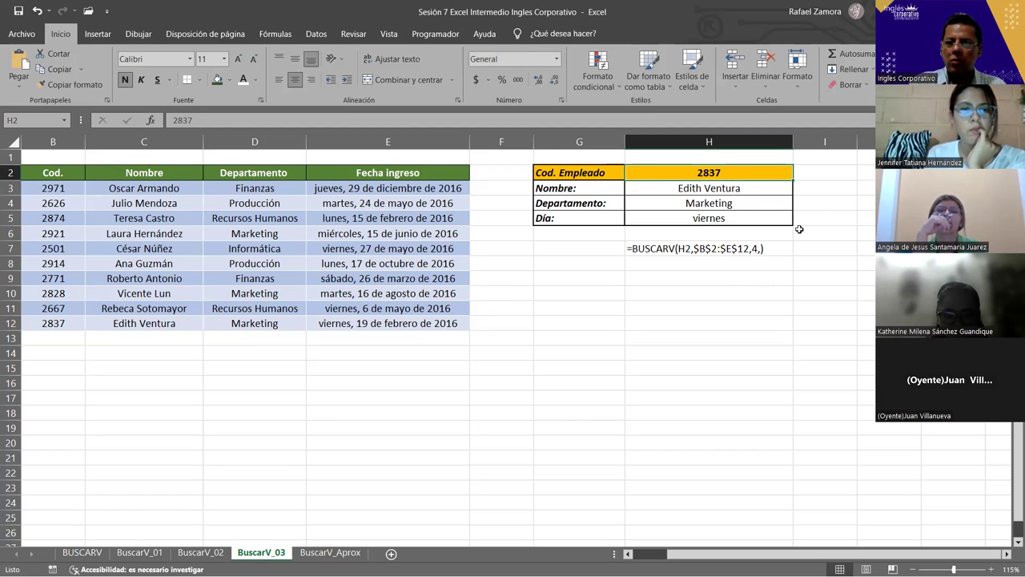
Restore code 2971 and undo the weekday-only format on the Día cell.
type("2921")
key("Return")
type("2971")
key("Return")
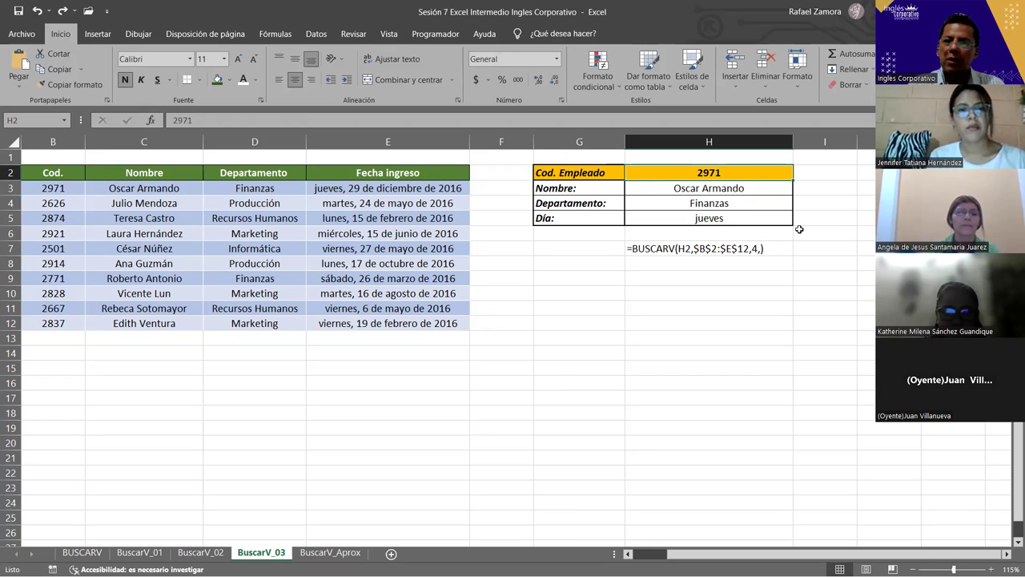
key("ctrl+z")
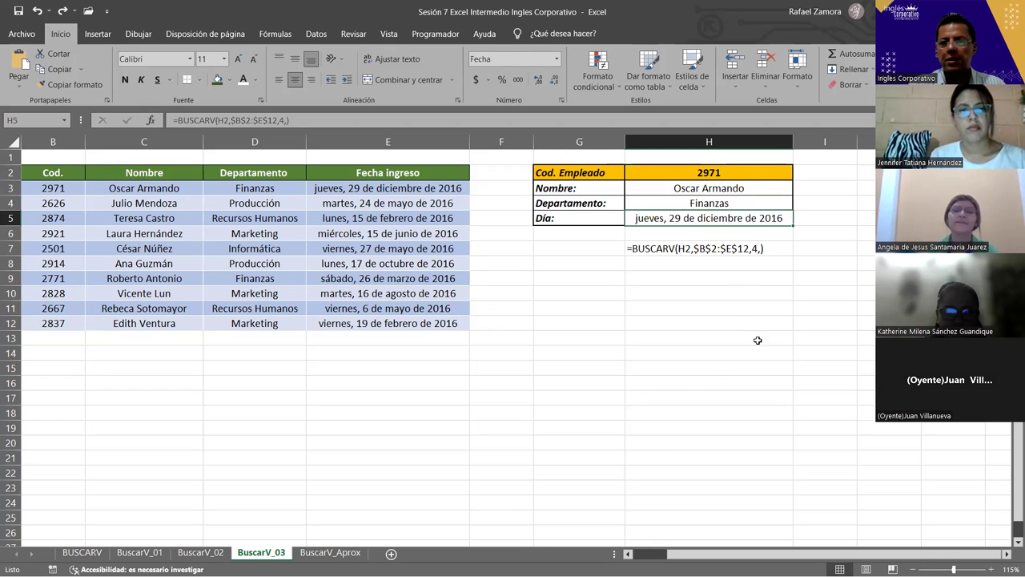
left_click(742, 293)
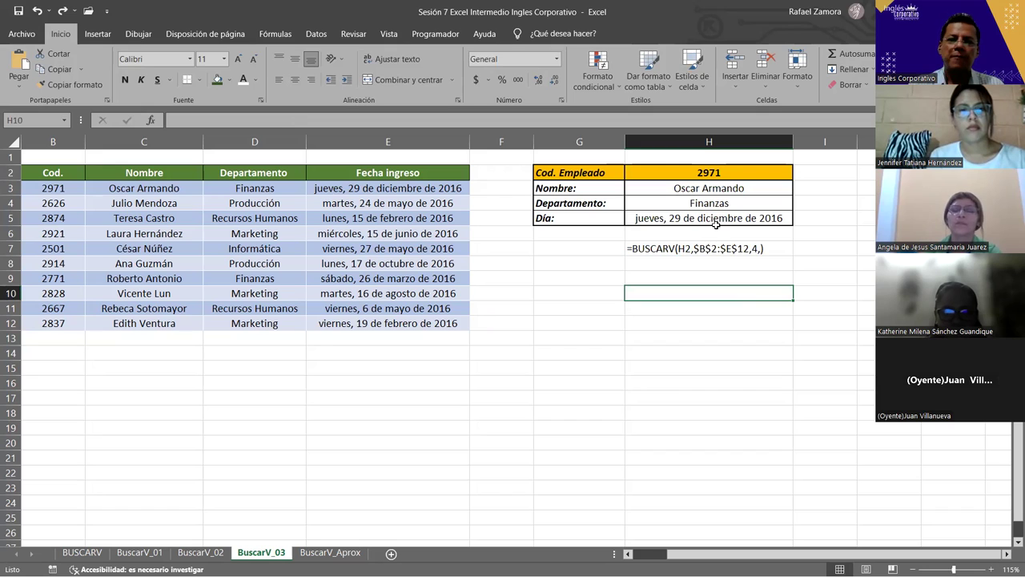
key("Up")
key("Up")
key("Up")
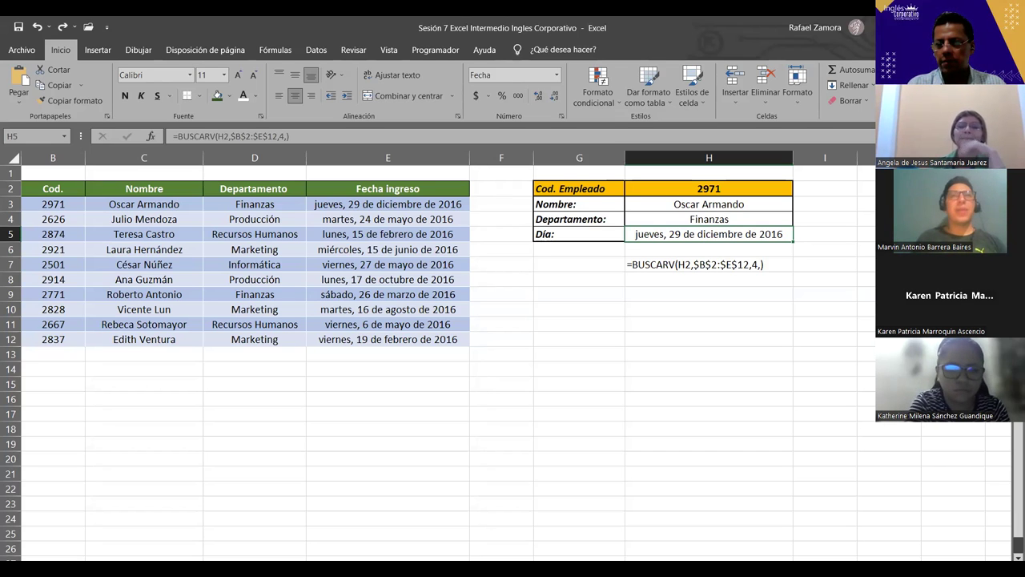
key("alt+Tab")
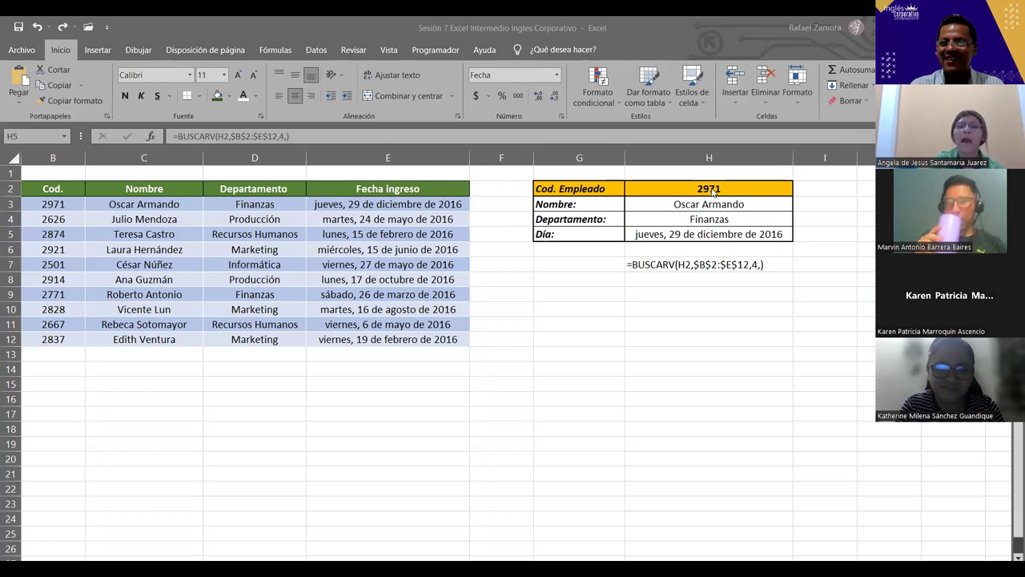
left_click(708, 413)
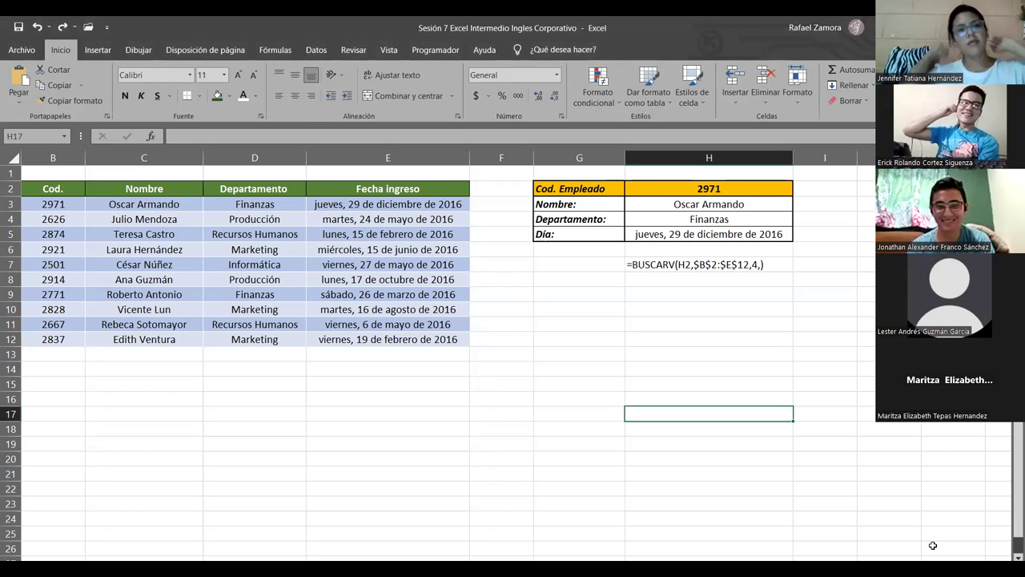
left_click(665, 339)
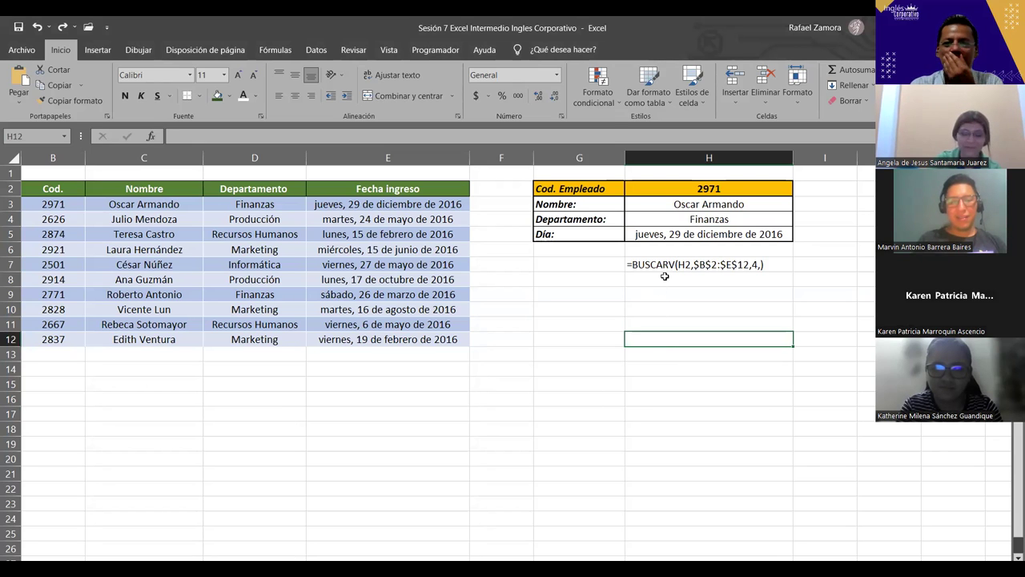
left_click(665, 236)
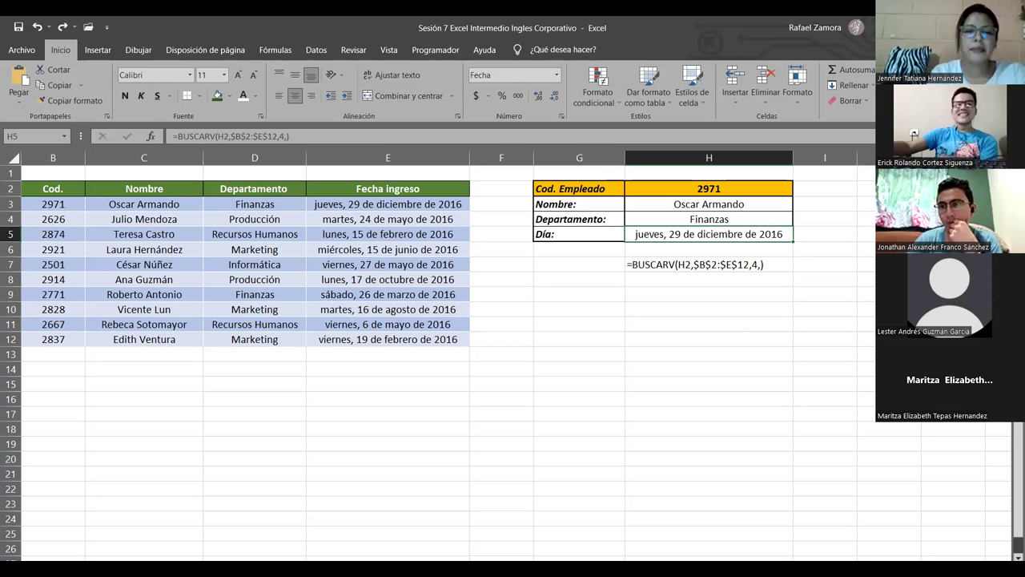
left_click(579, 384)
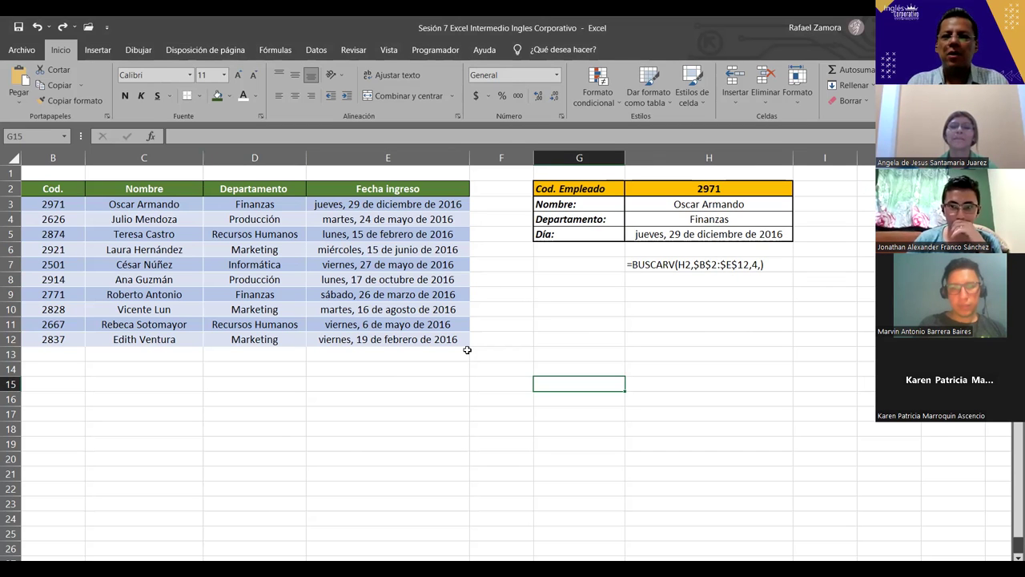
left_click(669, 240)
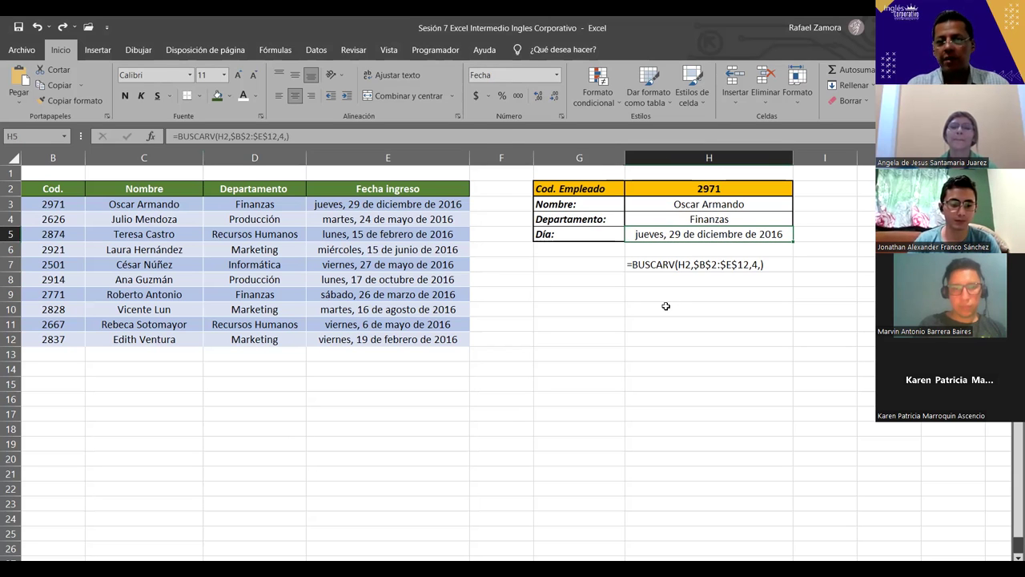
key("ctrl+1")
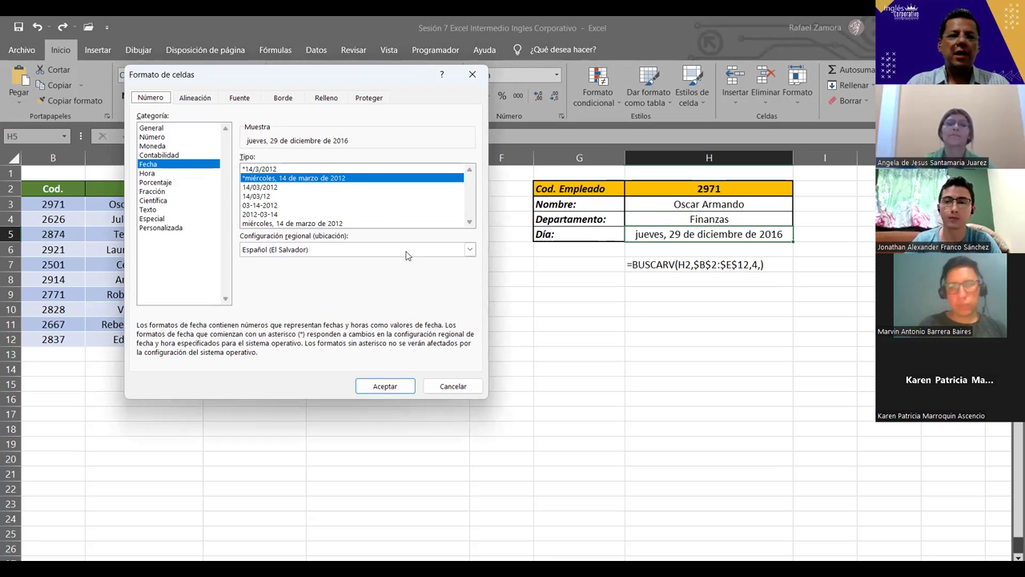
left_click(173, 228)
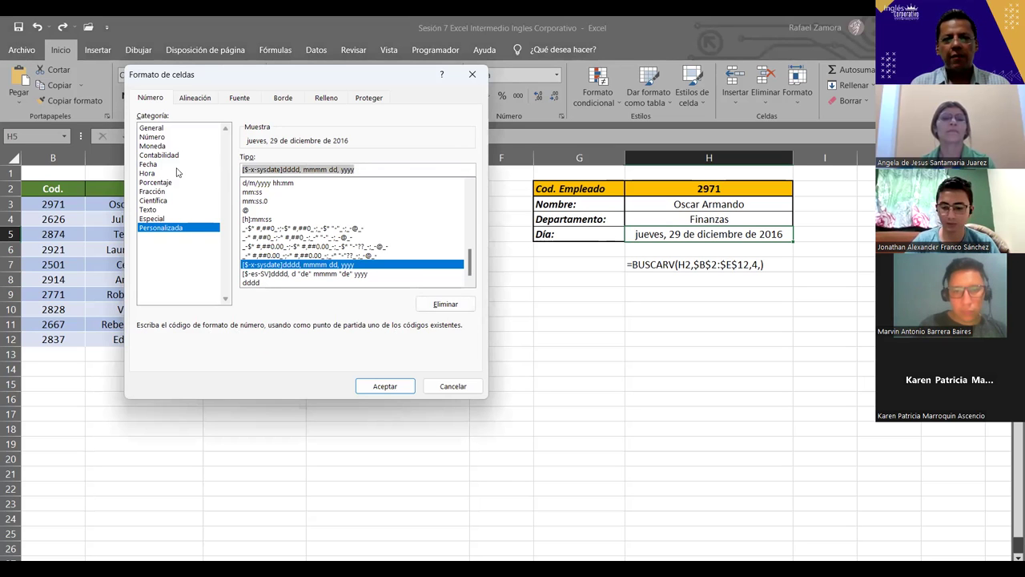
key("BackSpace")
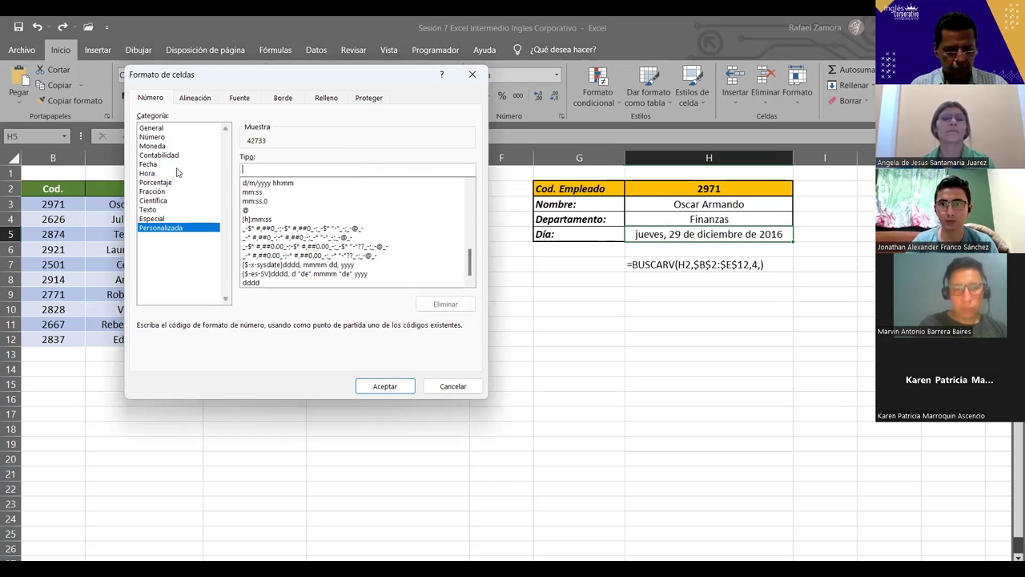
type("dddd")
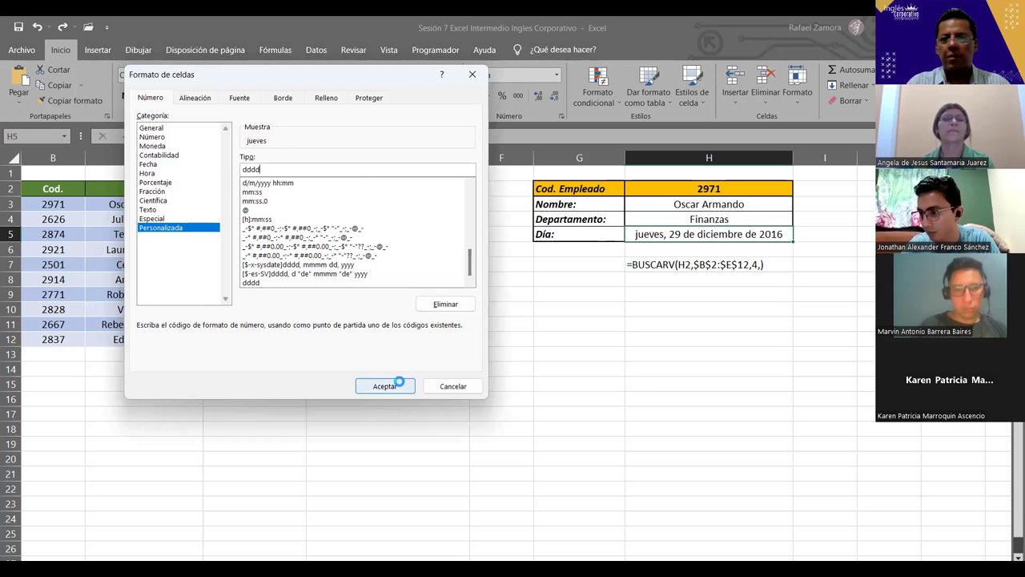
left_click(400, 382)
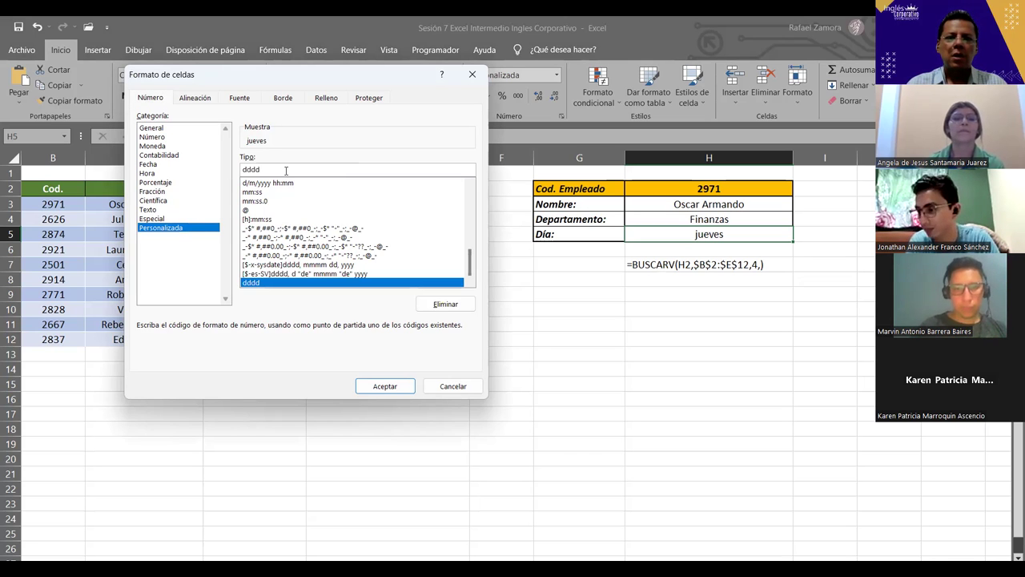
left_click_drag(286, 171, 216, 171)
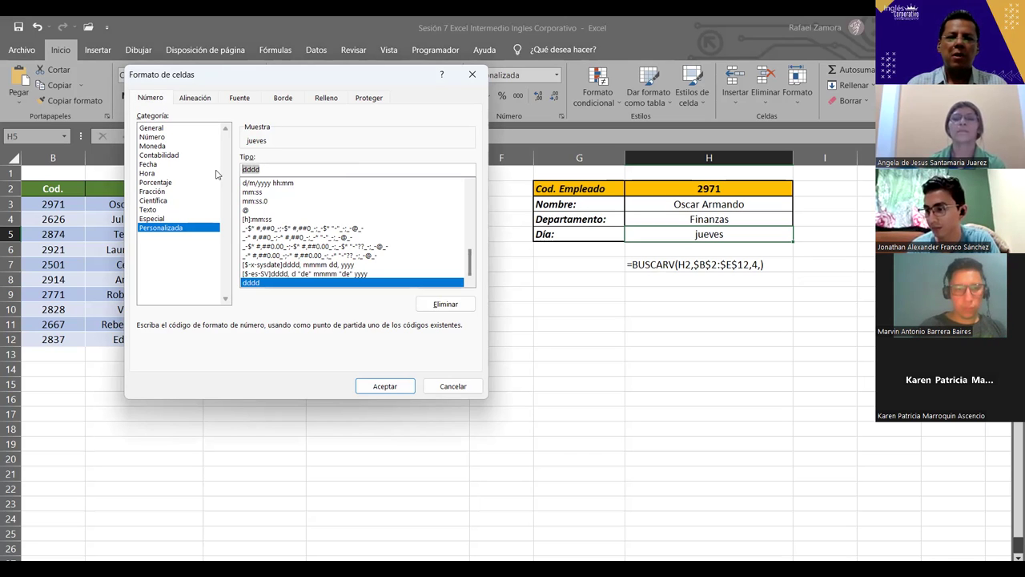
left_click(448, 389)
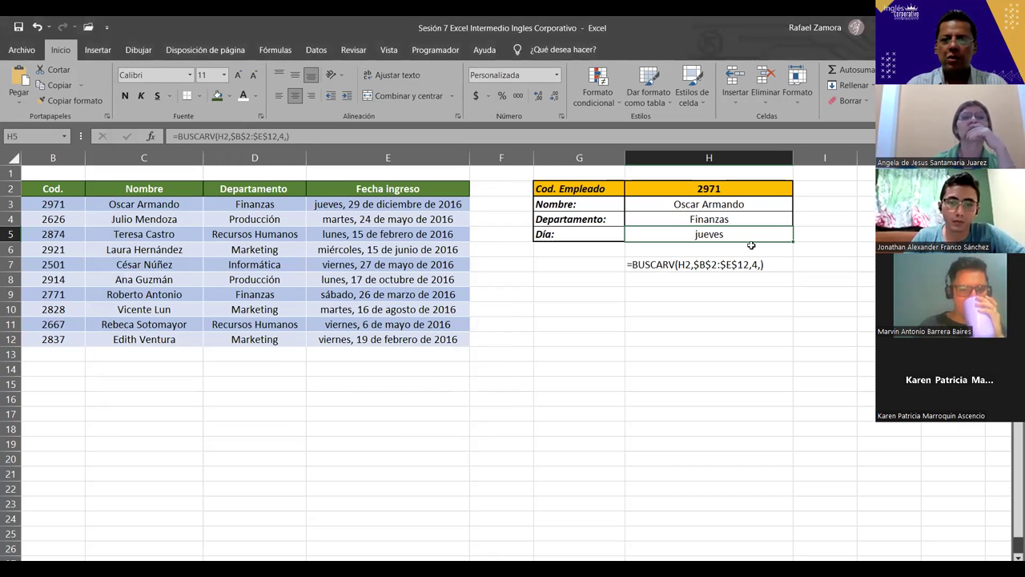
key("ctrl+z")
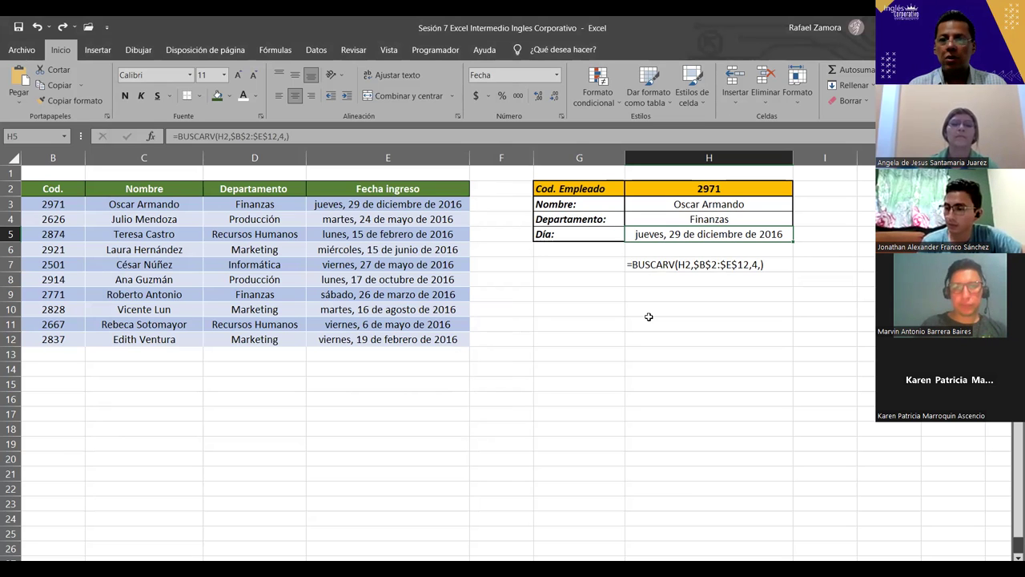
Enter =TEXTO(E9,"d") in F9 to extract the hire date's day.
left_click(662, 298)
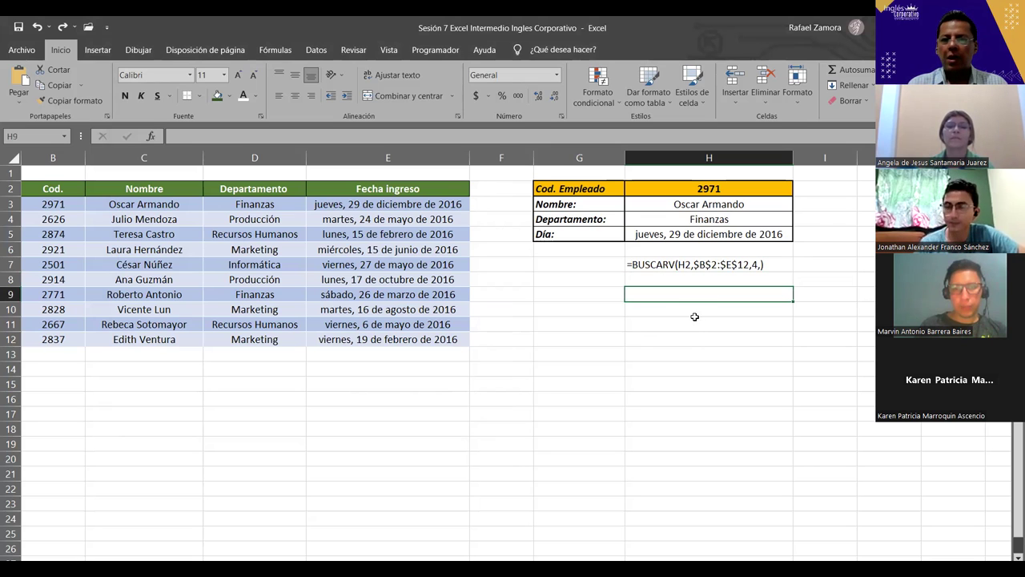
left_click(562, 349)
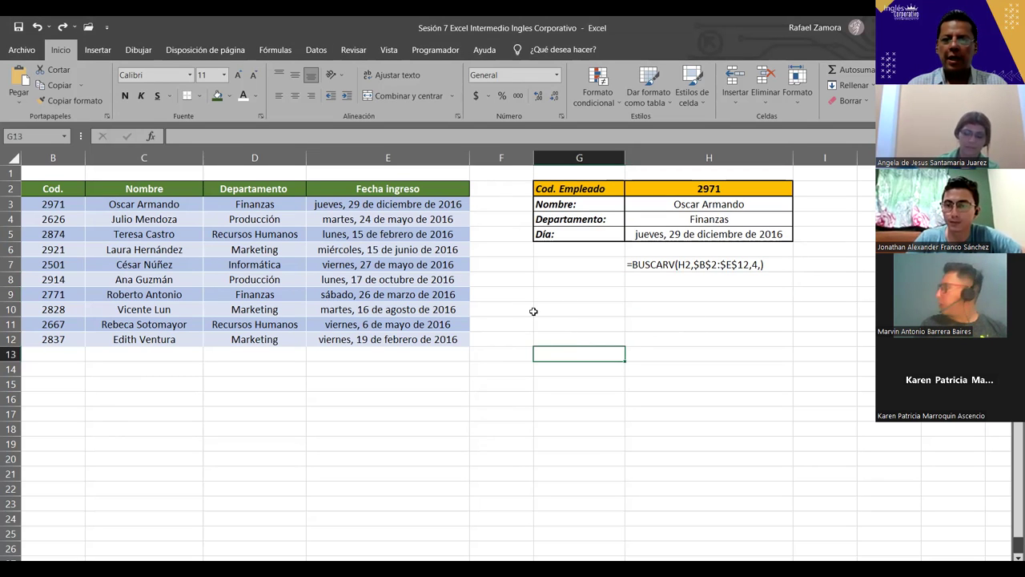
left_click(513, 294)
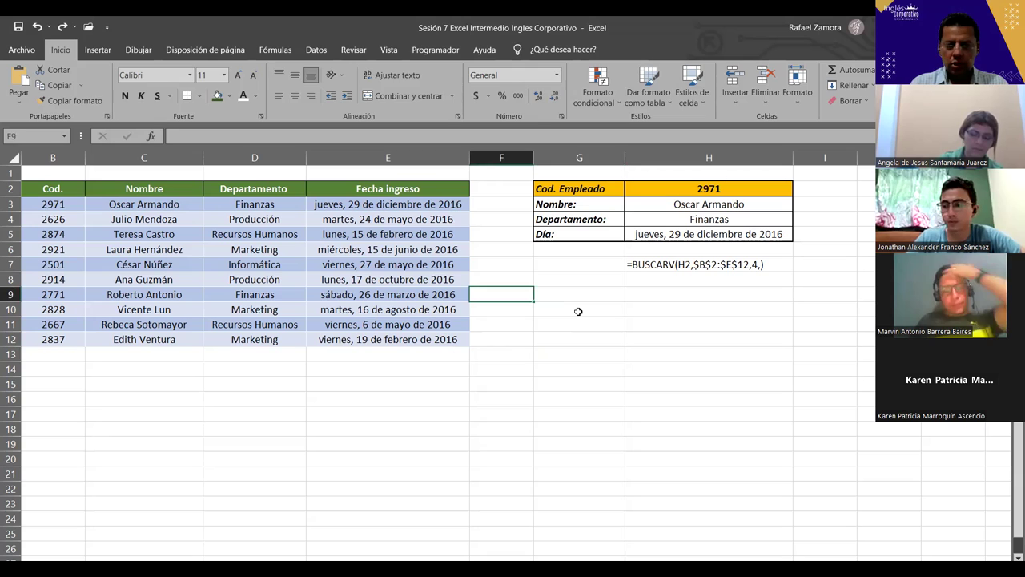
type("=")
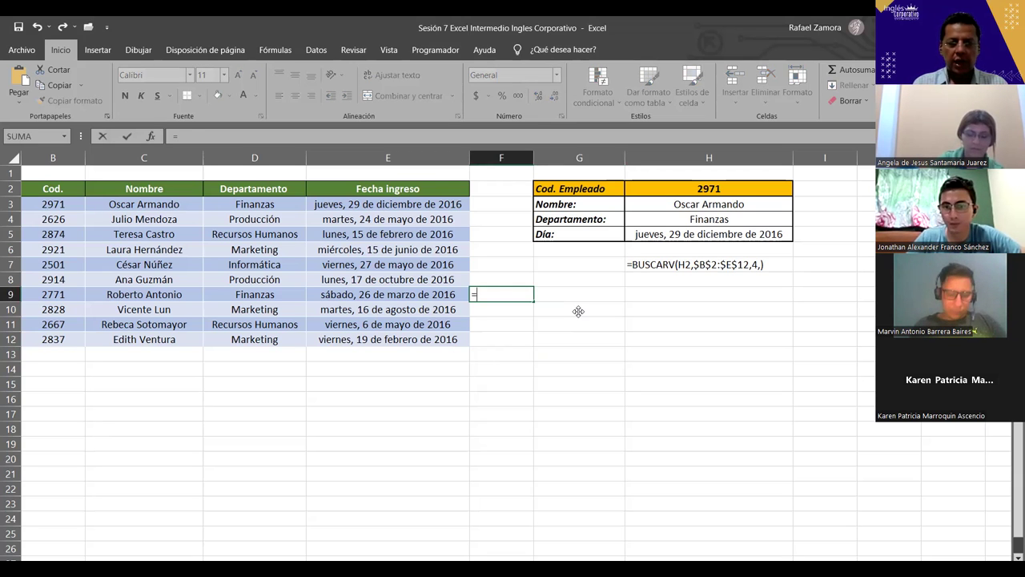
type("texto")
key("Tab")
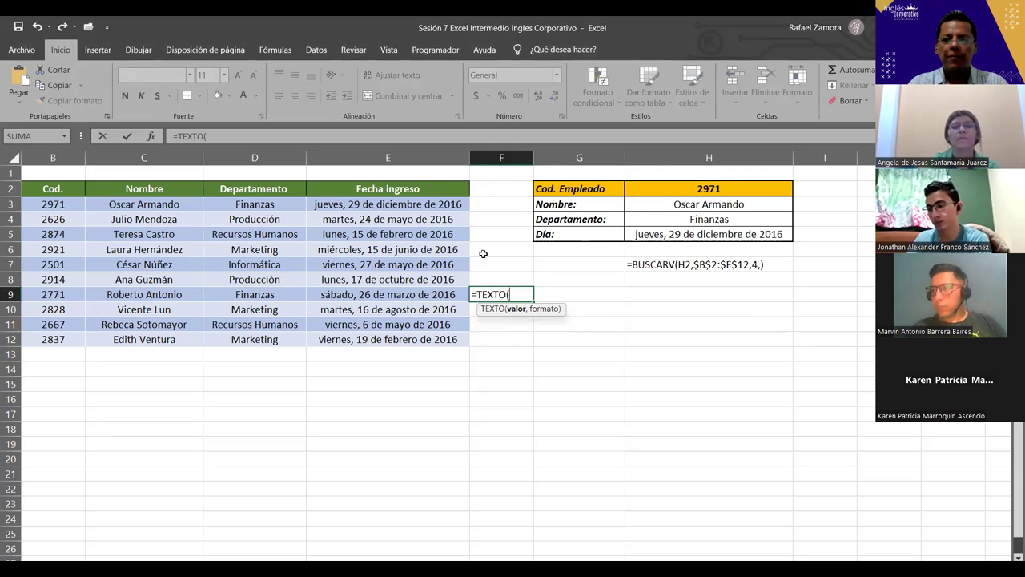
left_click(393, 298)
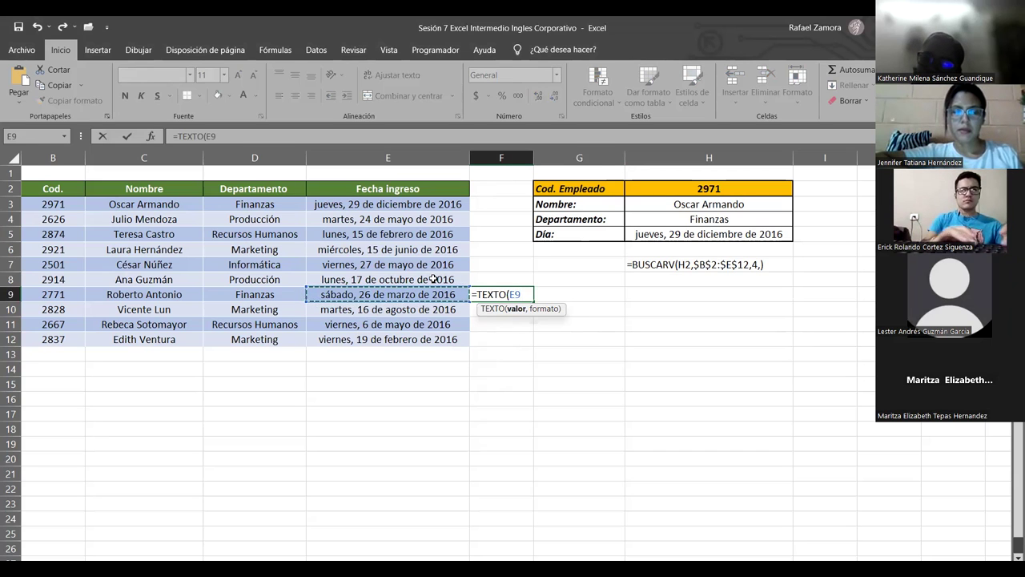
type(",")
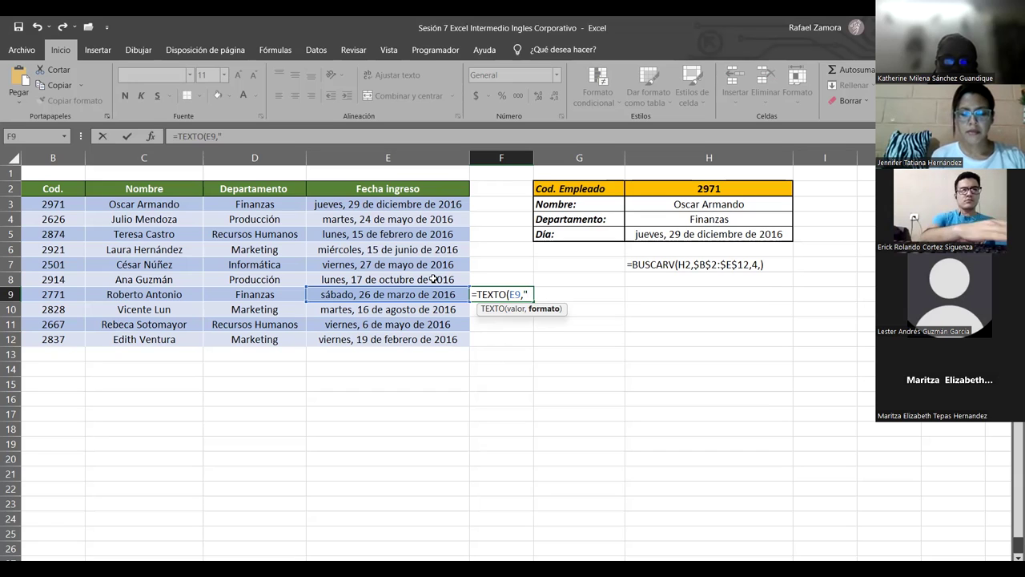
type("d")
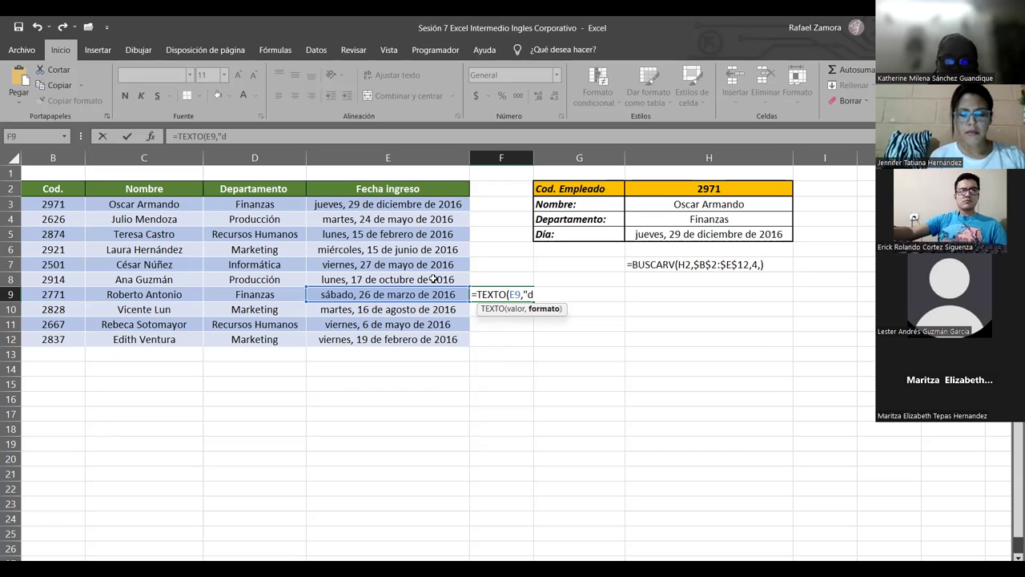
type("\")")
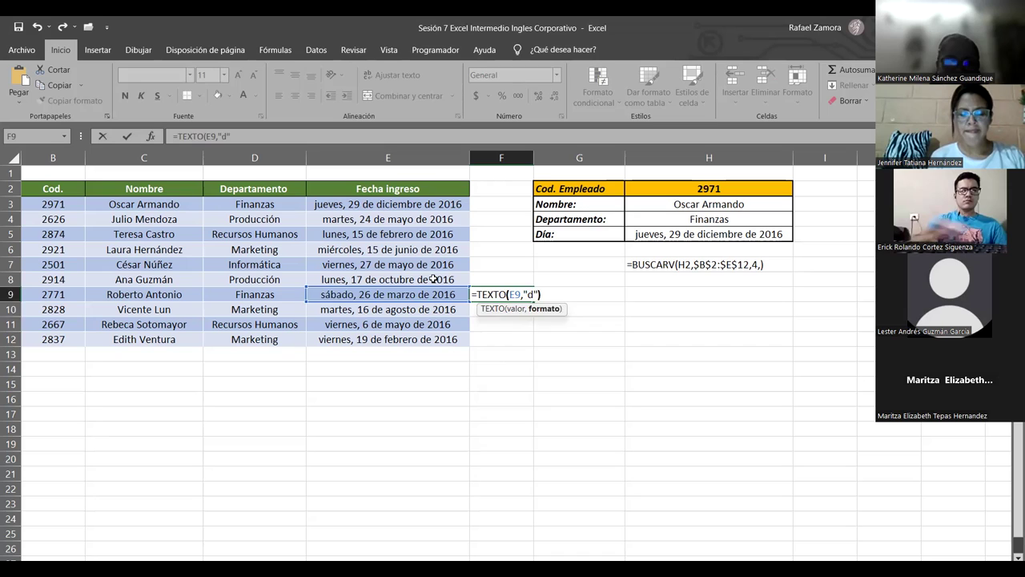
key("Return")
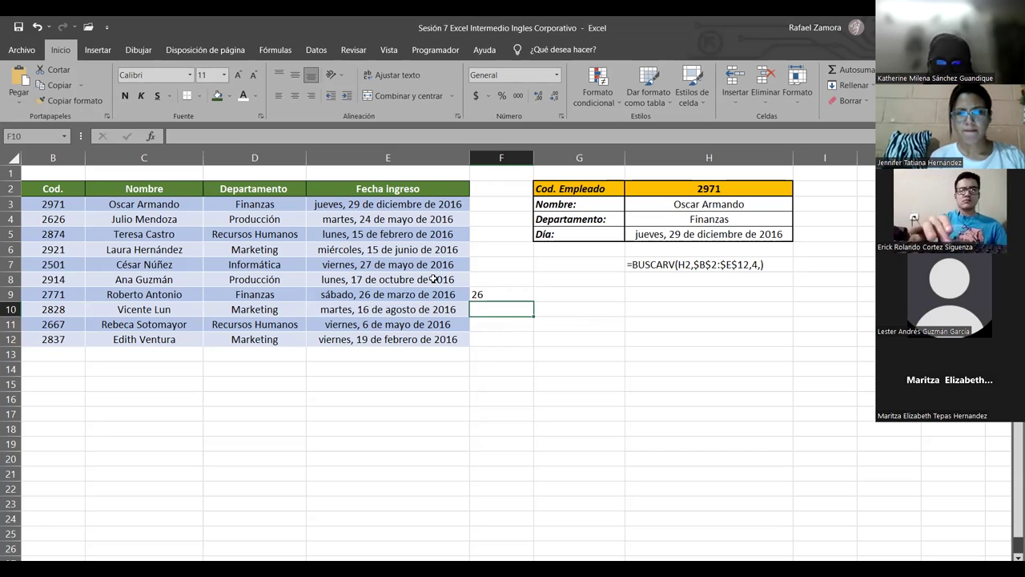
Change F9's format code to "dd" for a two-digit day.
key("Up")
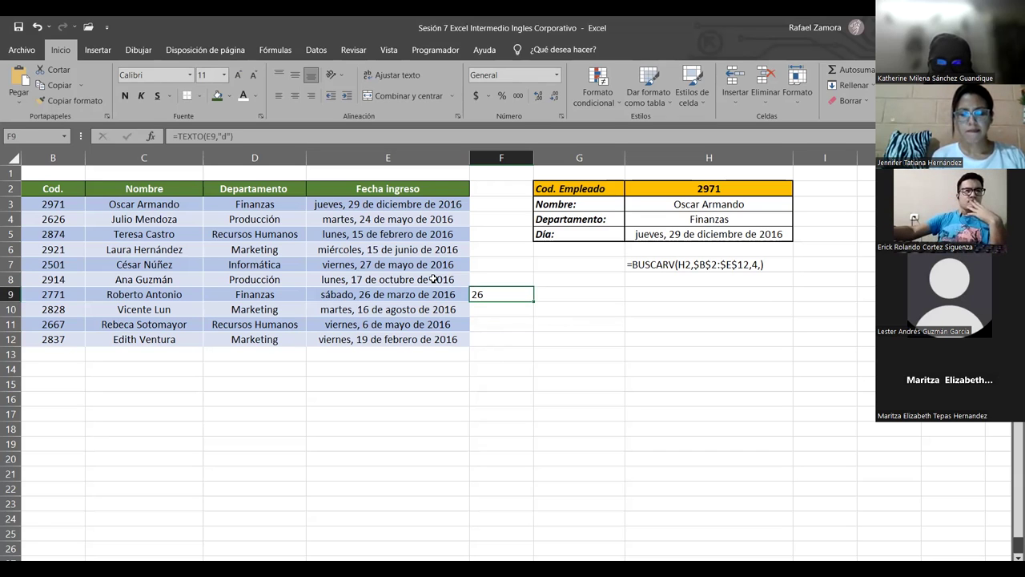
key("F2")
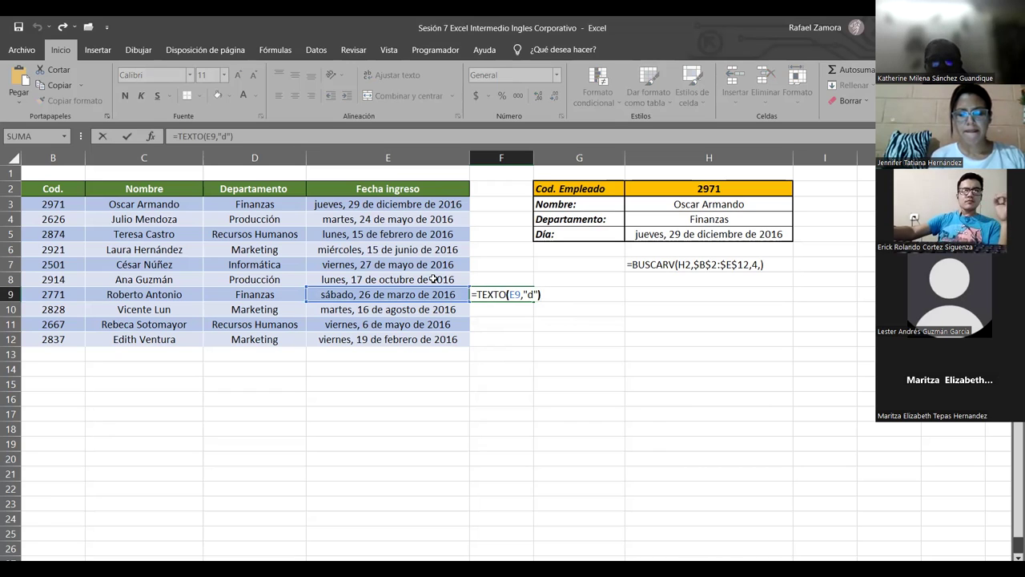
key("Left")
key("Left")
type("d")
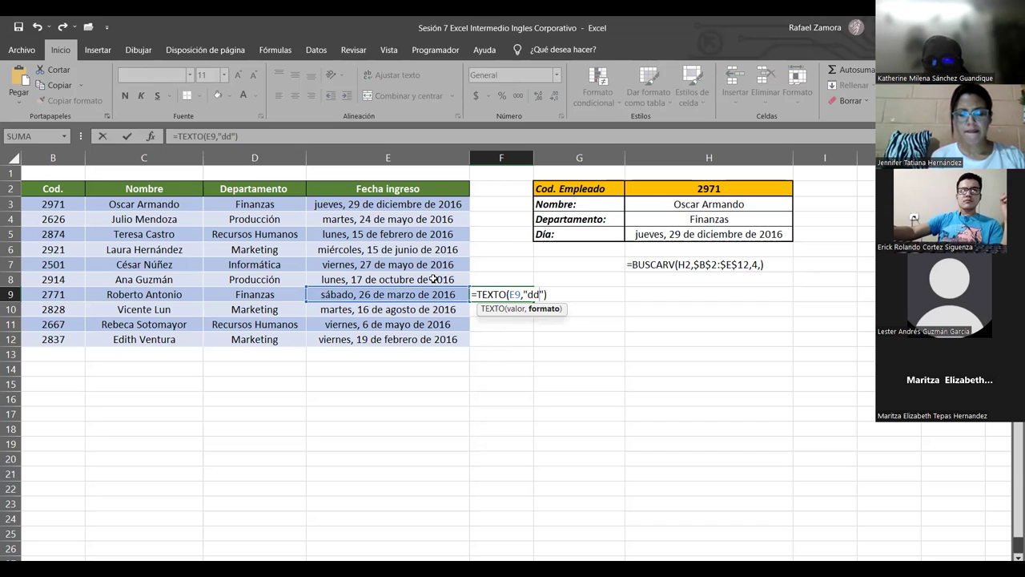
key("Return")
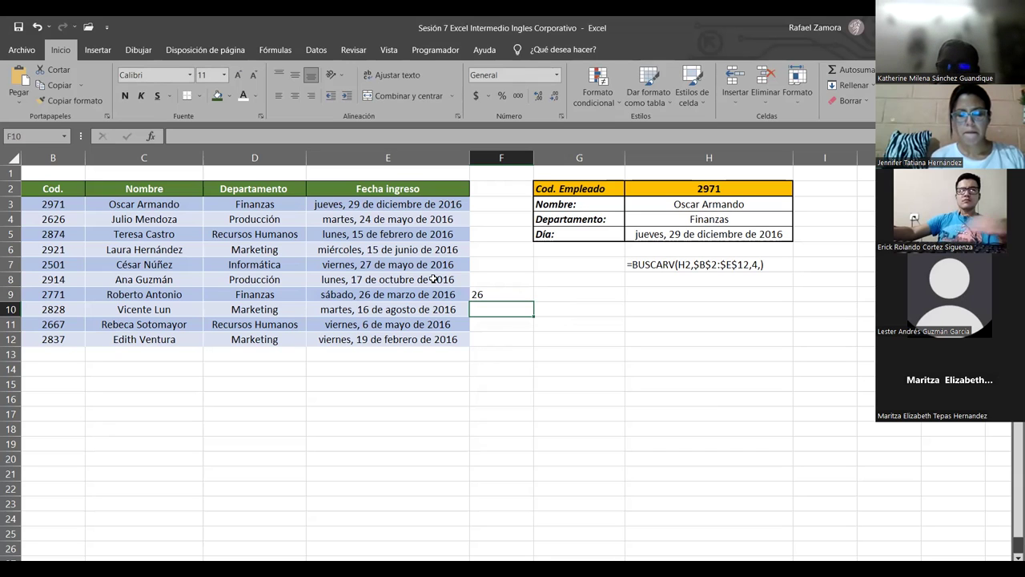
Enter =TEXTO(E11,"dd") in F11 for the two-digit day of E11's hire date.
left_click(499, 324)
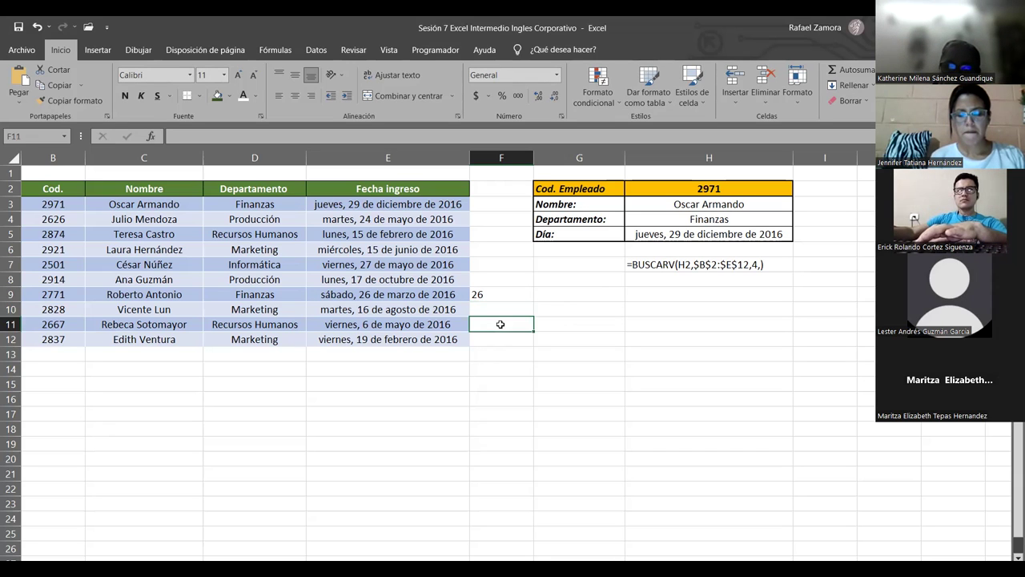
type("=")
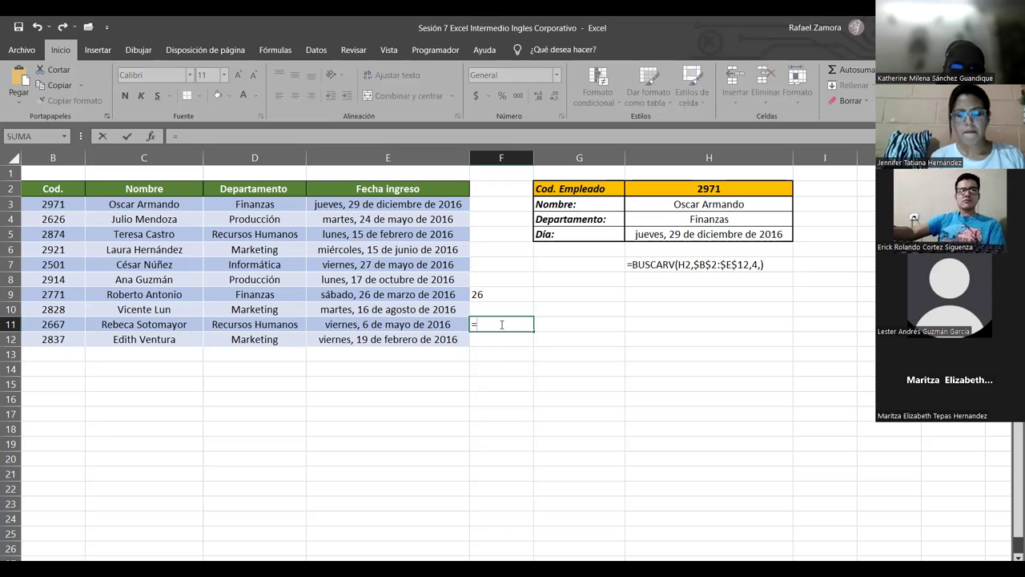
type("TEXTO(")
key("Left")
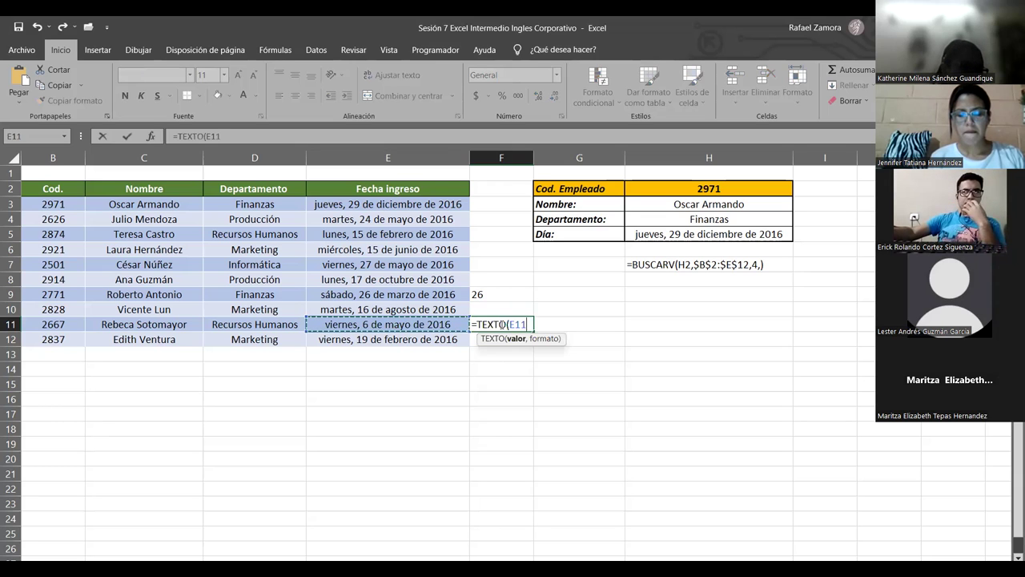
type(",\"d")
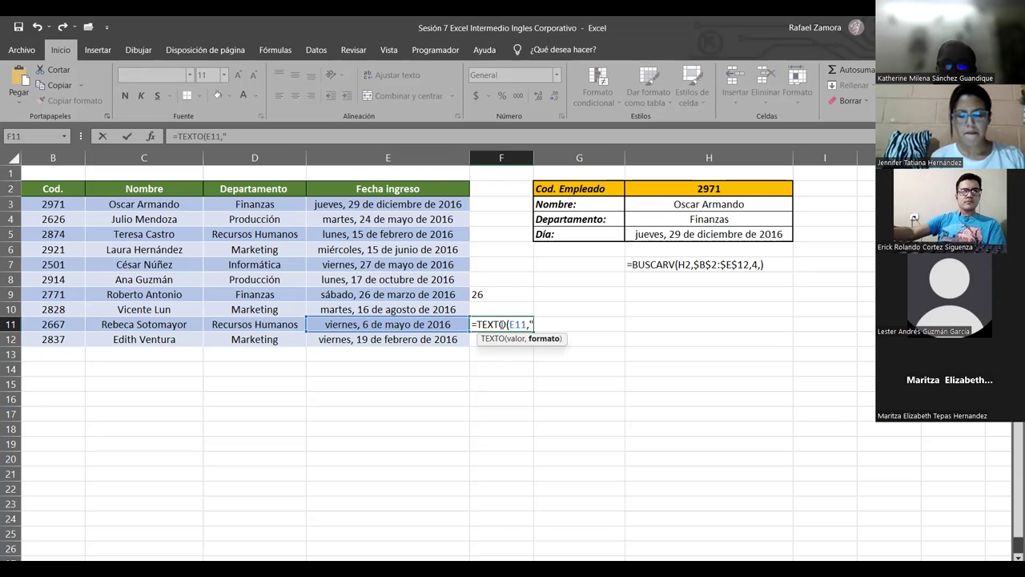
key("Return")
double_click(502, 324)
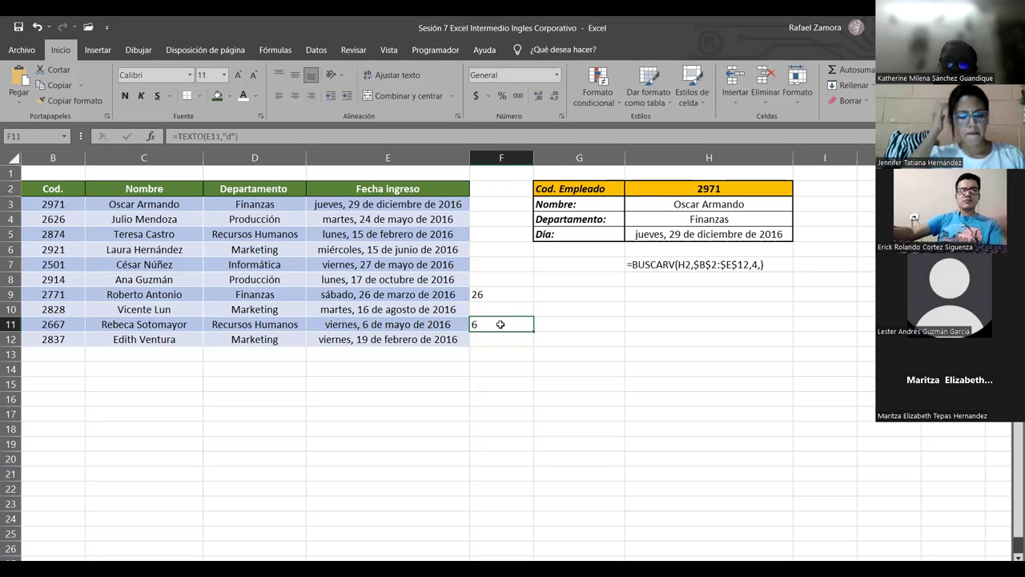
left_click(538, 323)
type("d")
key("Return")
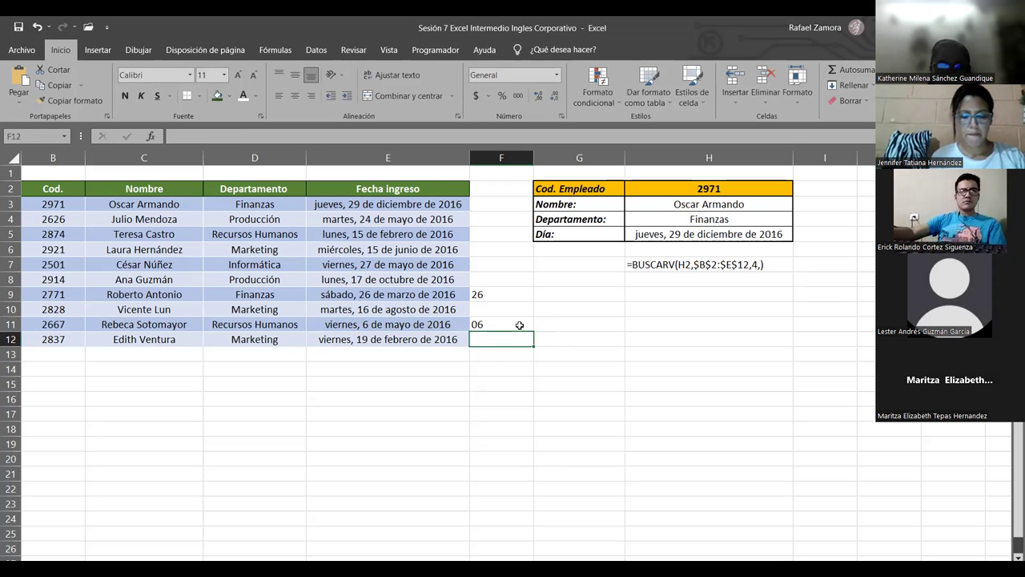
Change F9's format code to "ddd" for the abbreviated weekday.
left_click(516, 296)
double_click(530, 294)
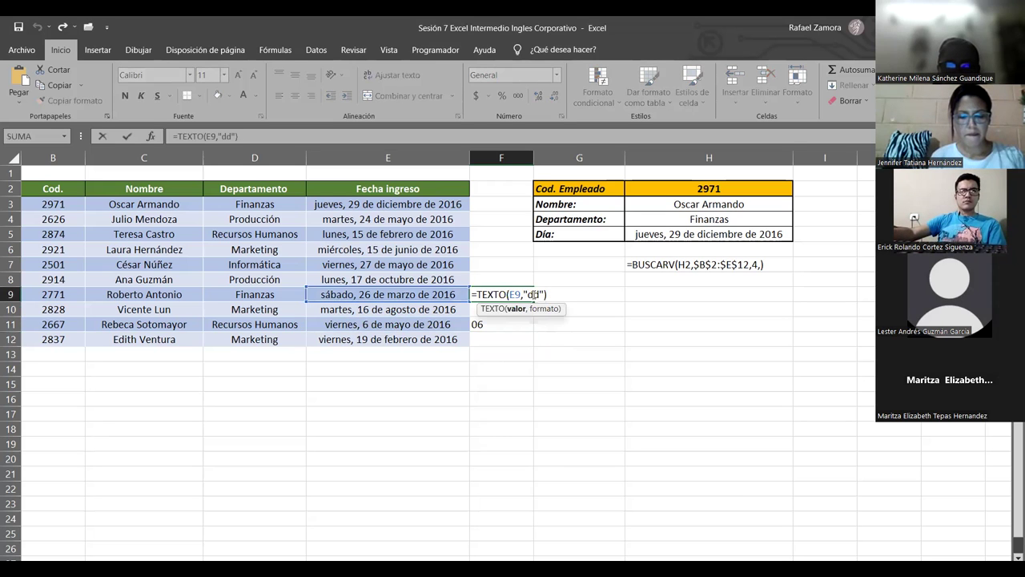
type("d")
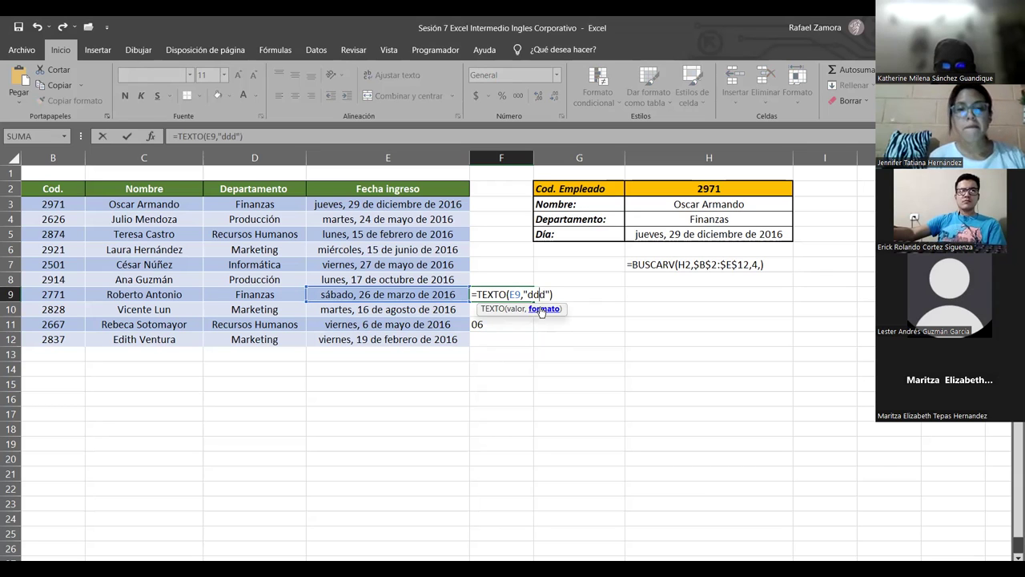
key("Return")
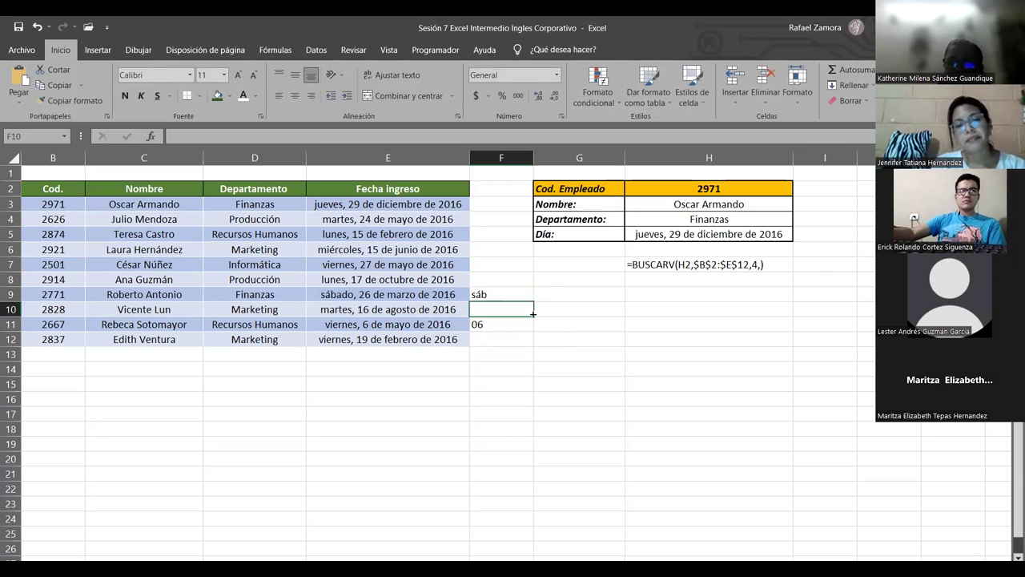
Change F11's format code to "dddd" so it shows the weekday viernes.
double_click(498, 323)
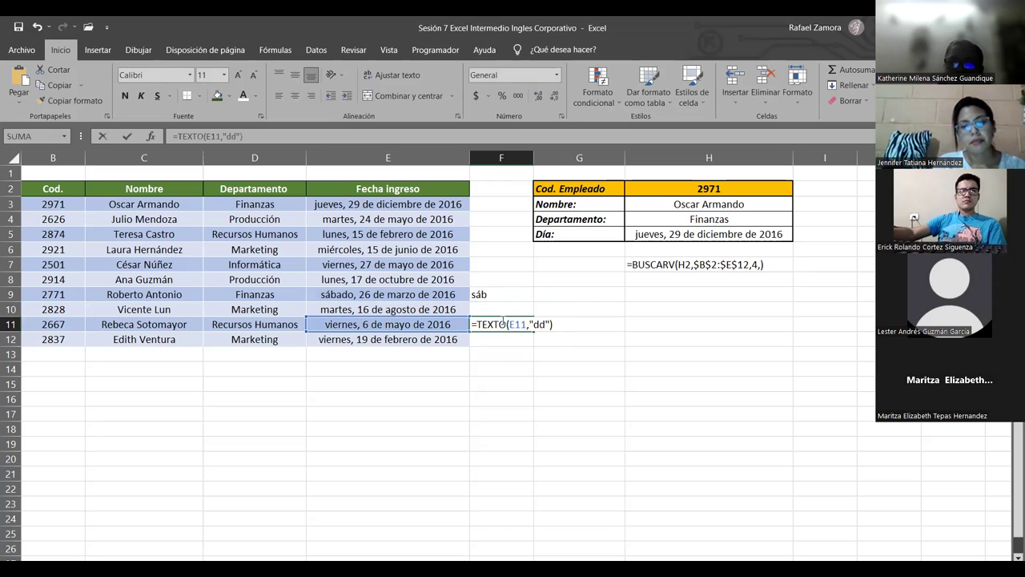
left_click(542, 322)
type("dd")
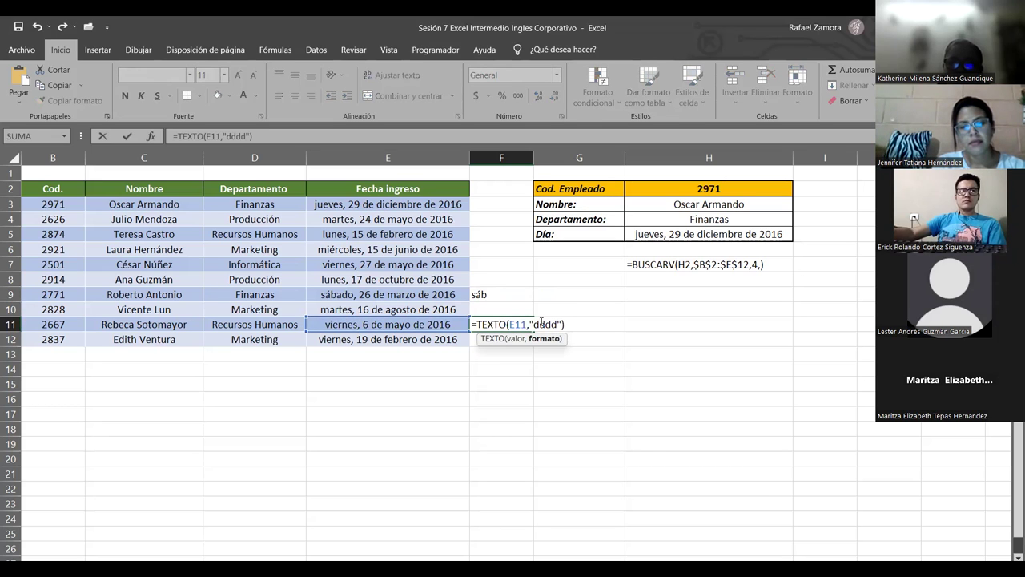
key("Return")
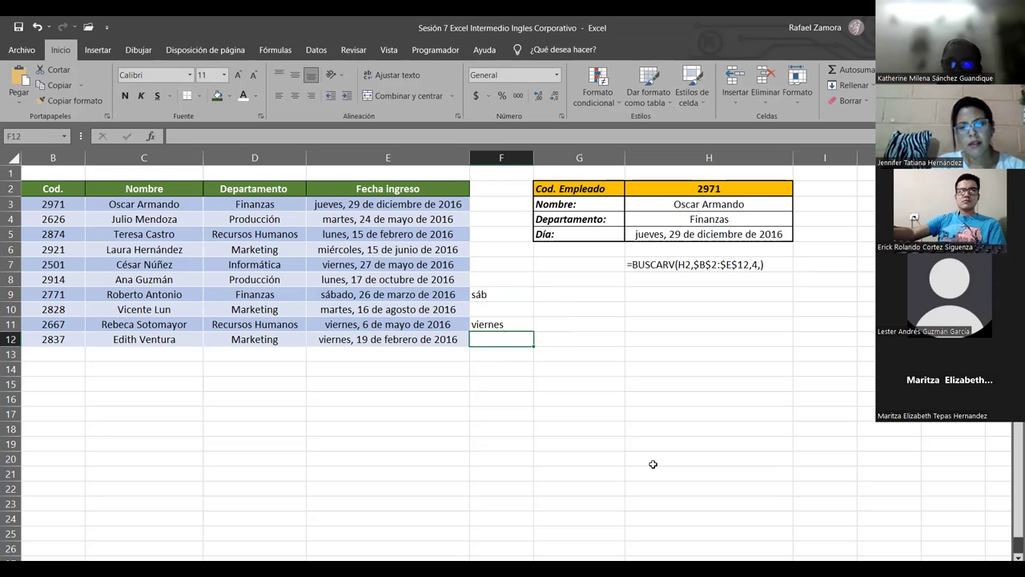
Replace F9's format code with "mmmm" to show the month name marzo.
left_click(519, 294)
double_click(530, 294)
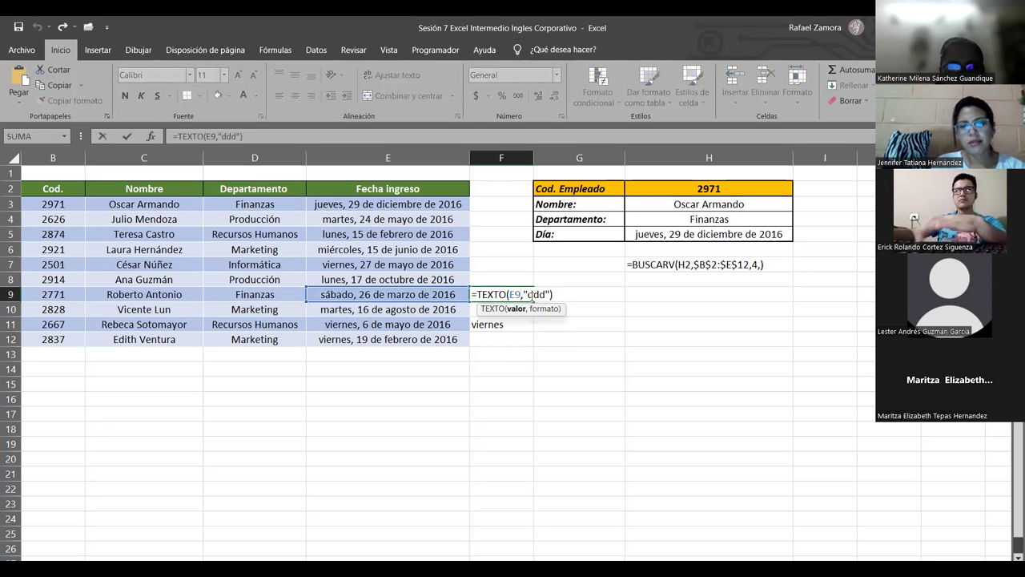
double_click(534, 294)
type("mmmm")
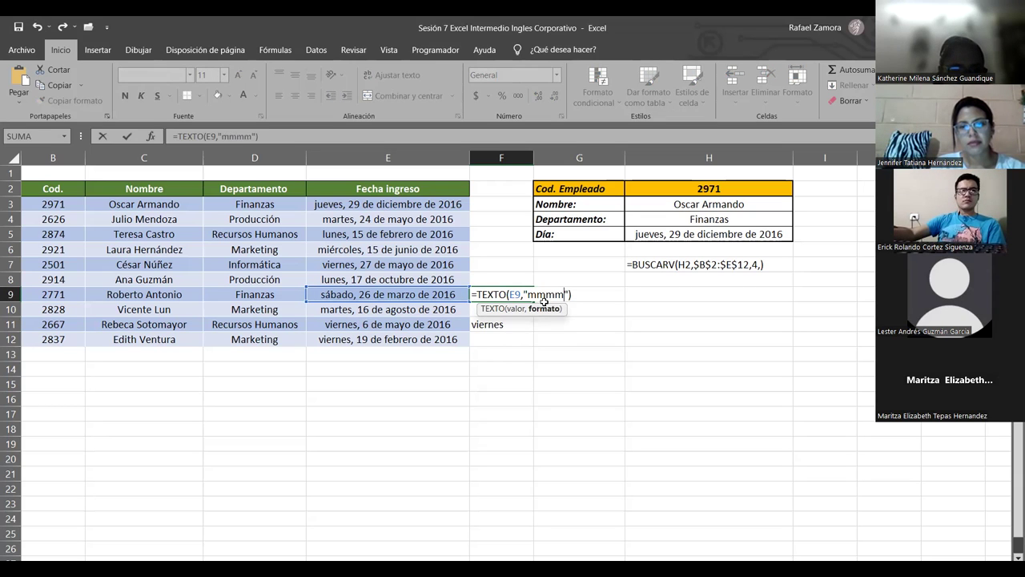
key("Return")
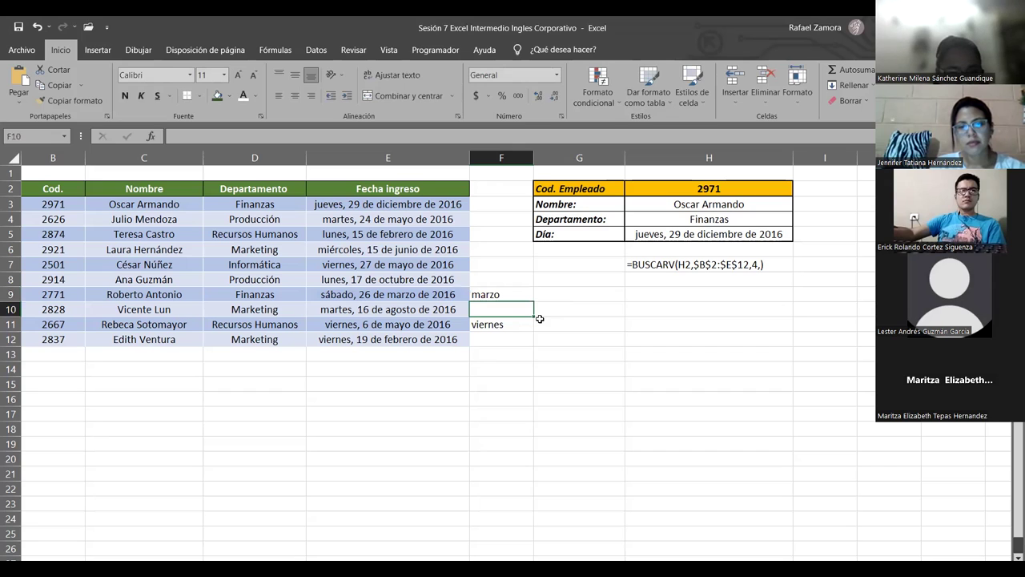
left_click(510, 295)
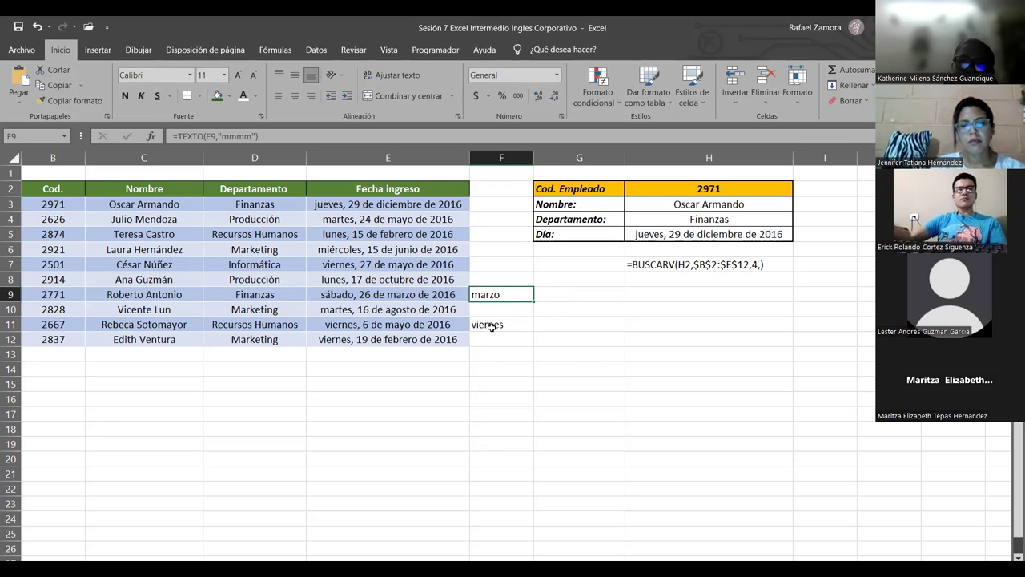
Change the Día formula to =TEXTO(BUSCARV(H2,$B$2:$E$12,4,),"dddd") so it shows only the weekday.
double_click(723, 234)
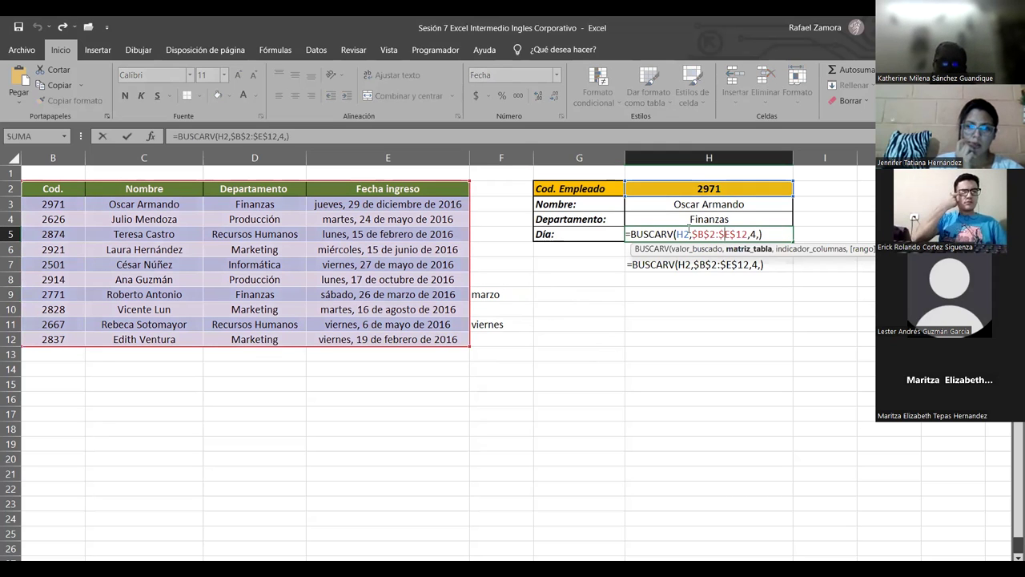
left_click(631, 233)
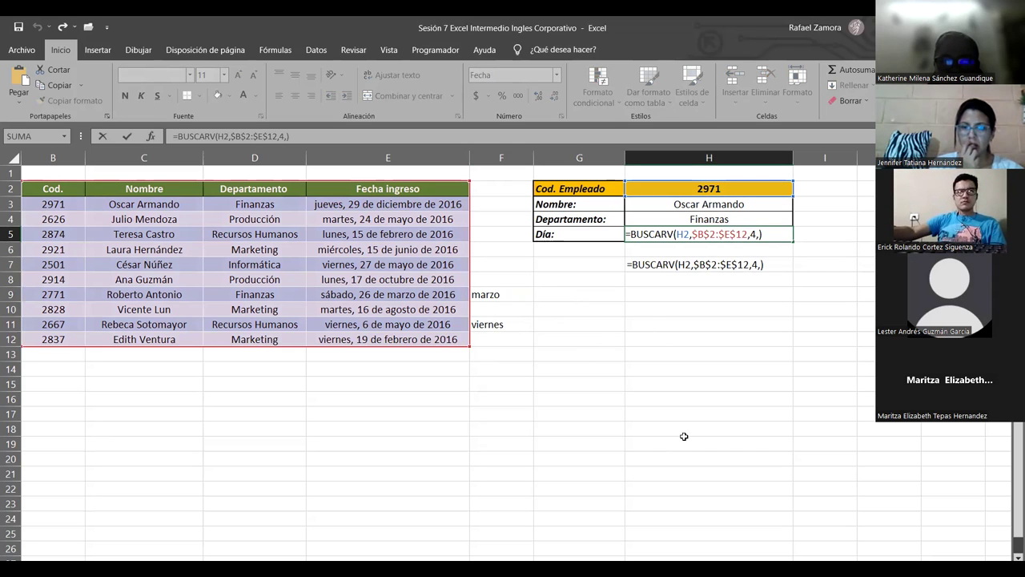
type("TEX")
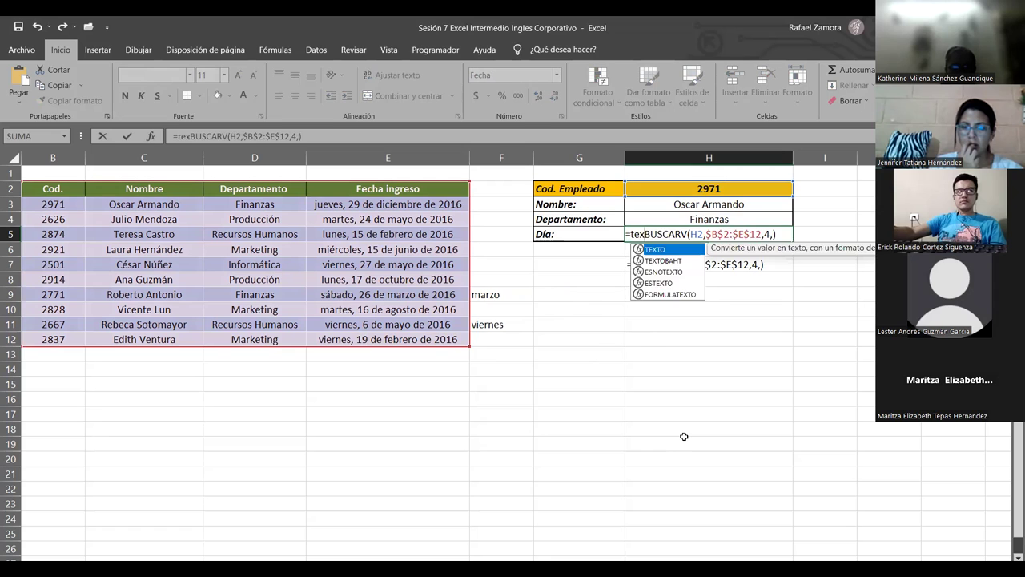
key("Tab")
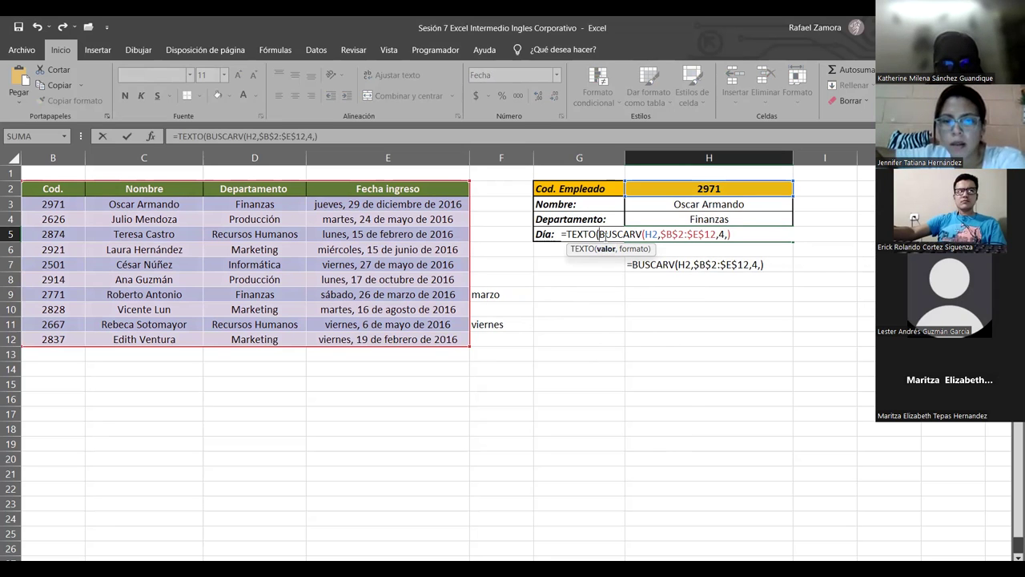
left_click_drag(599, 234, 729, 245)
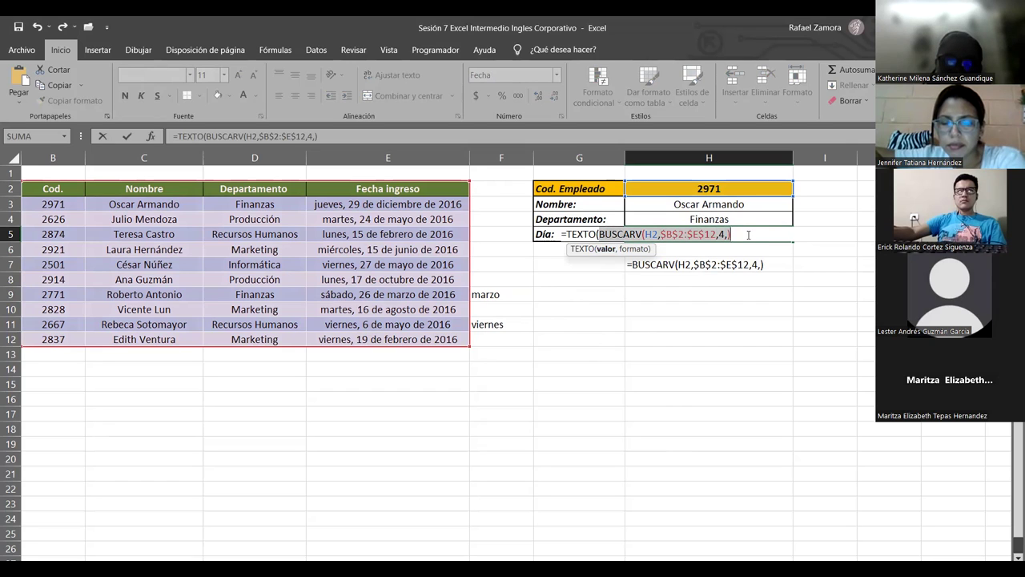
left_click(747, 235)
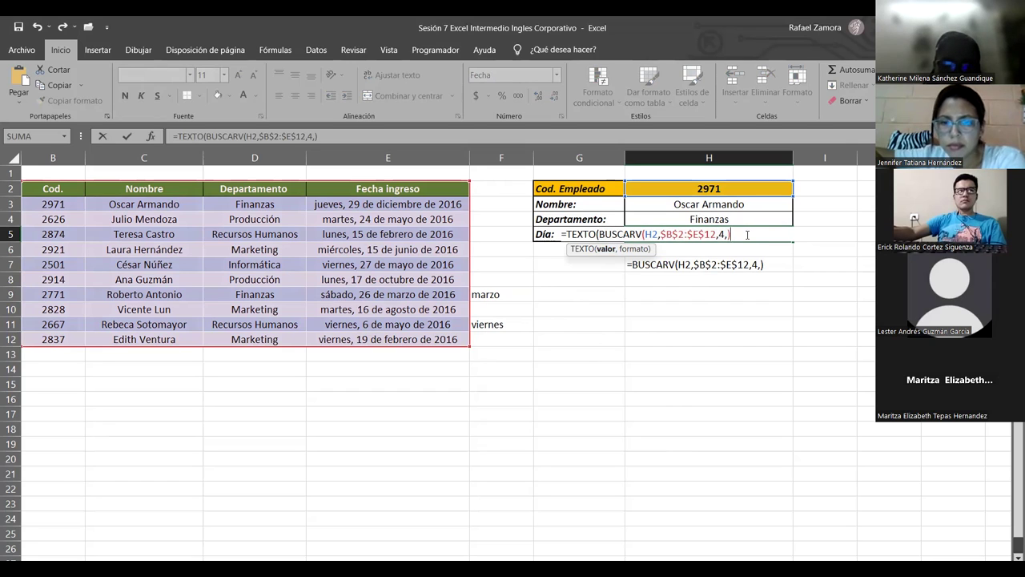
type(",")
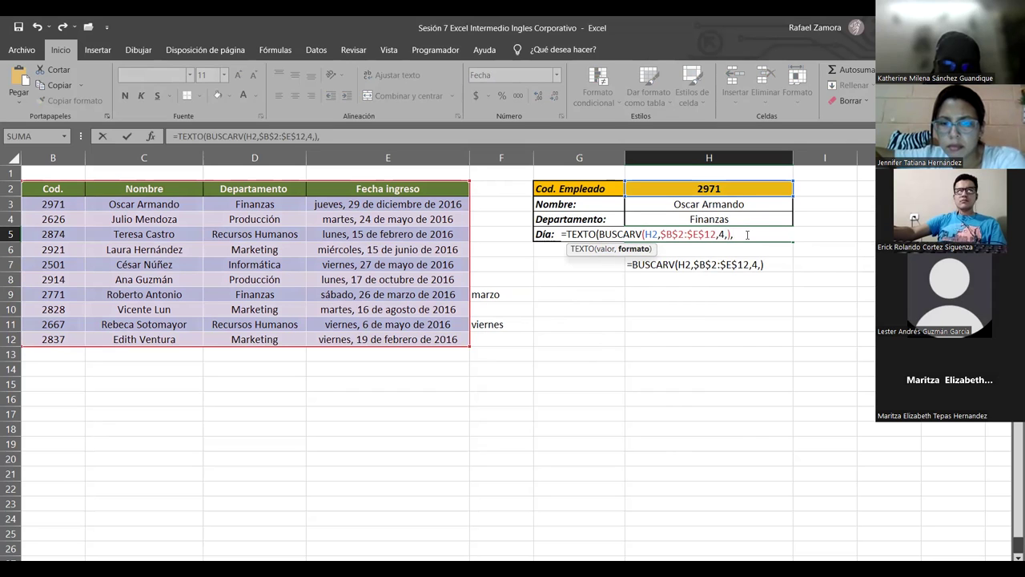
type("\"d")
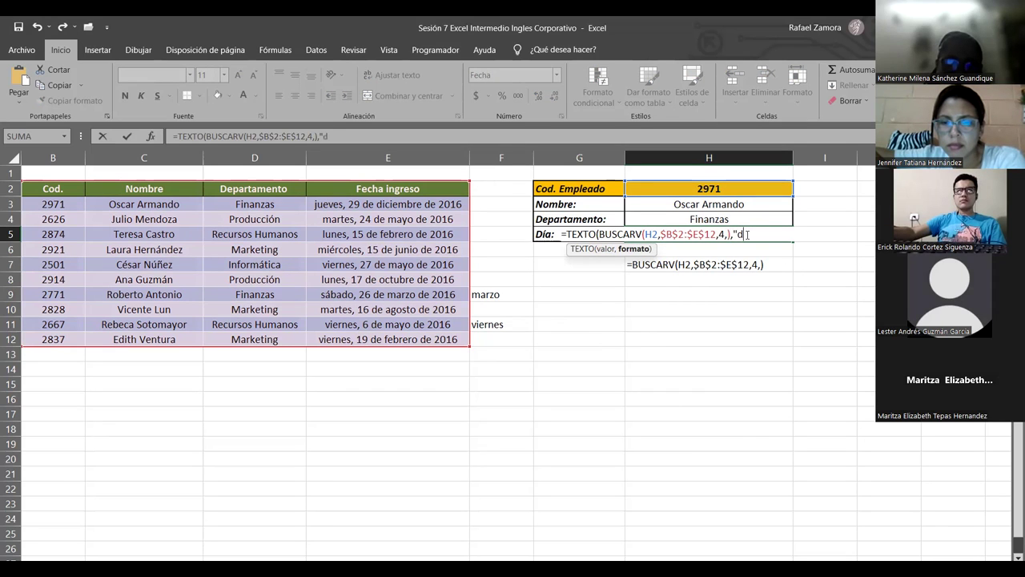
type("ddd\"")
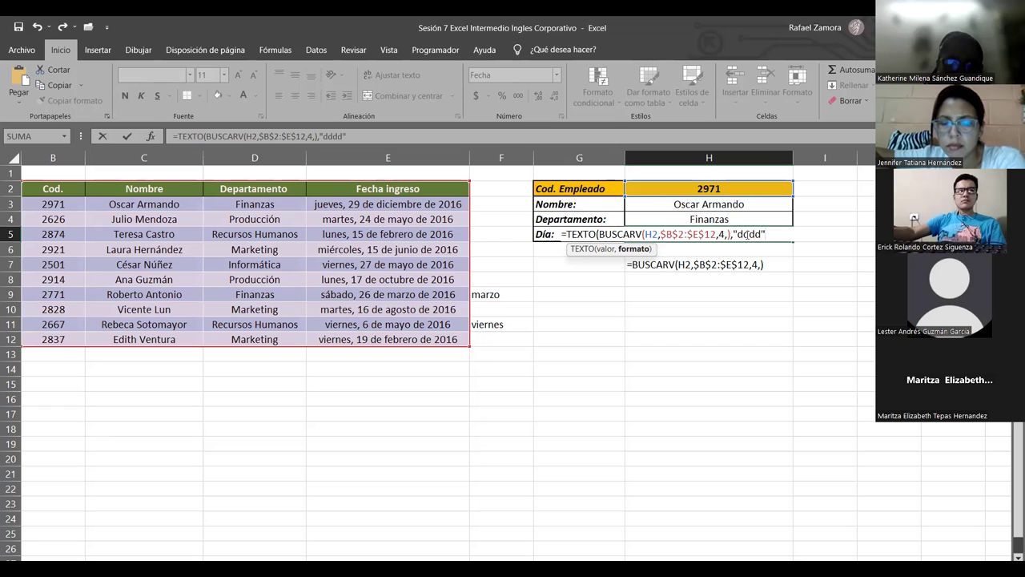
key("Return")
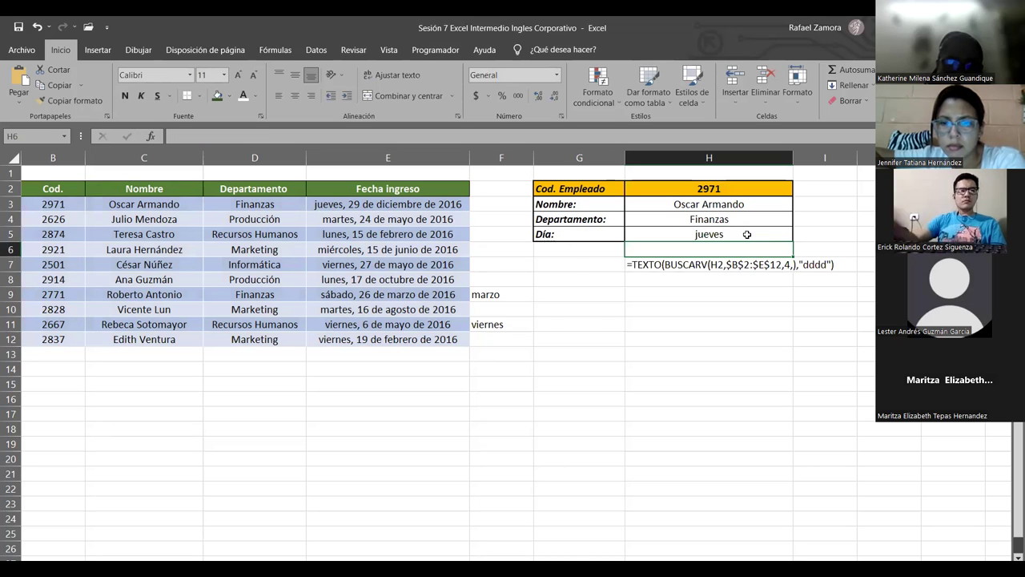
Clear the leftover notes marzo and viernes from F8:F15.
left_click_drag(497, 278, 519, 378)
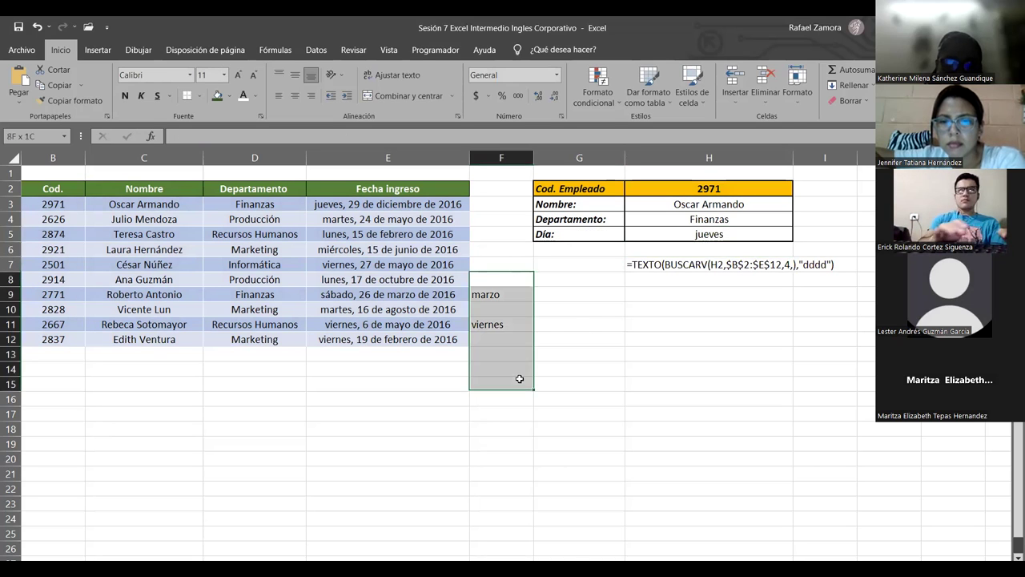
key("Delete")
left_click(652, 323)
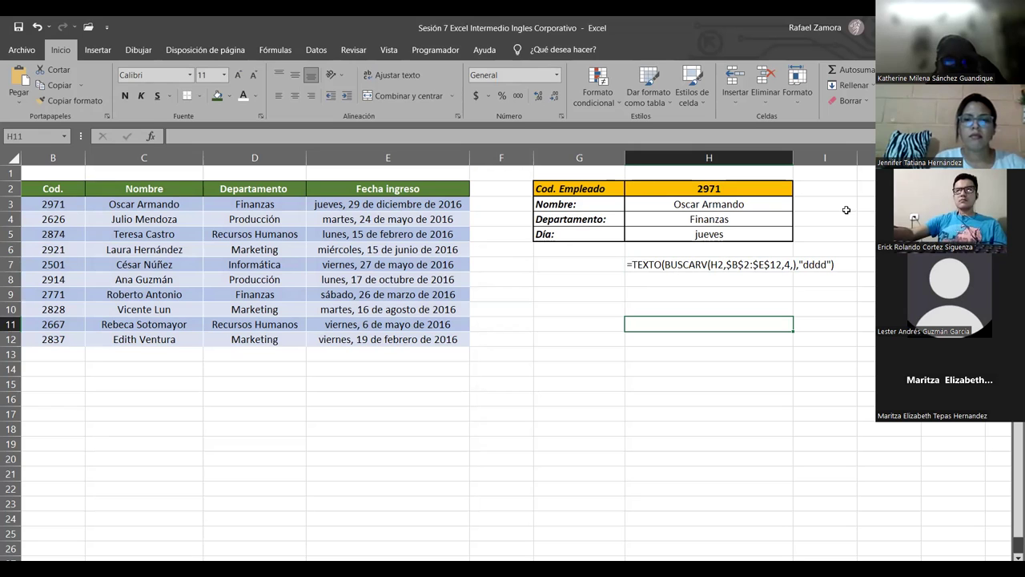
Review the TEXTO, BUSCARV and "dddd" parts of the Día formula, leaving it unchanged.
double_click(671, 233)
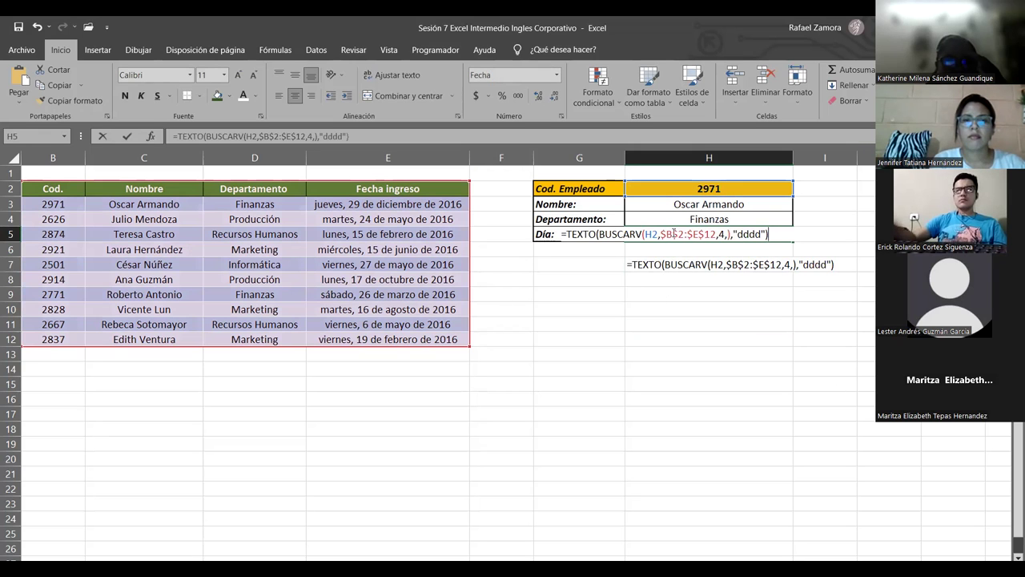
left_click_drag(566, 233, 595, 234)
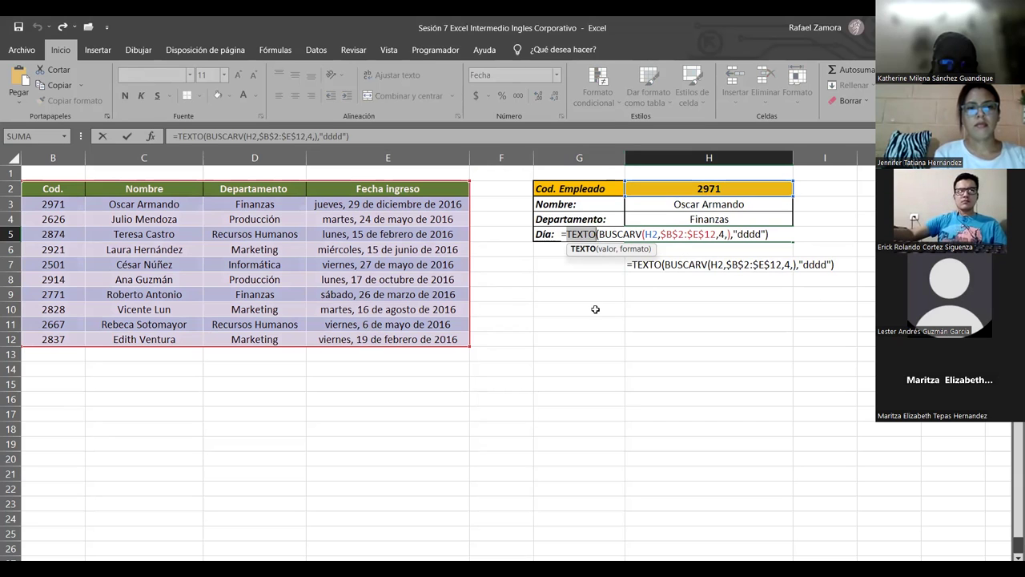
left_click_drag(598, 234, 723, 247)
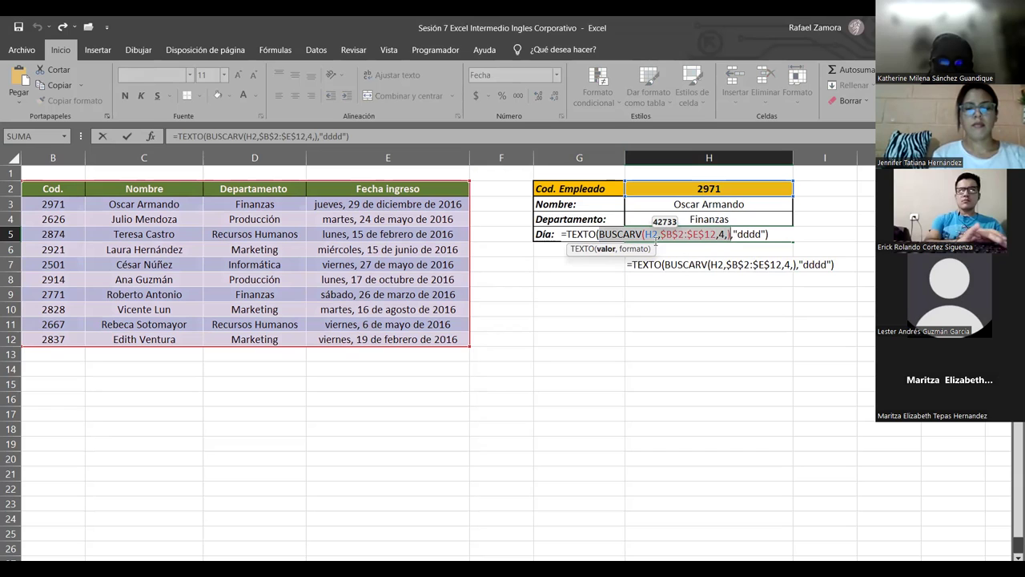
left_click_drag(733, 234, 766, 235)
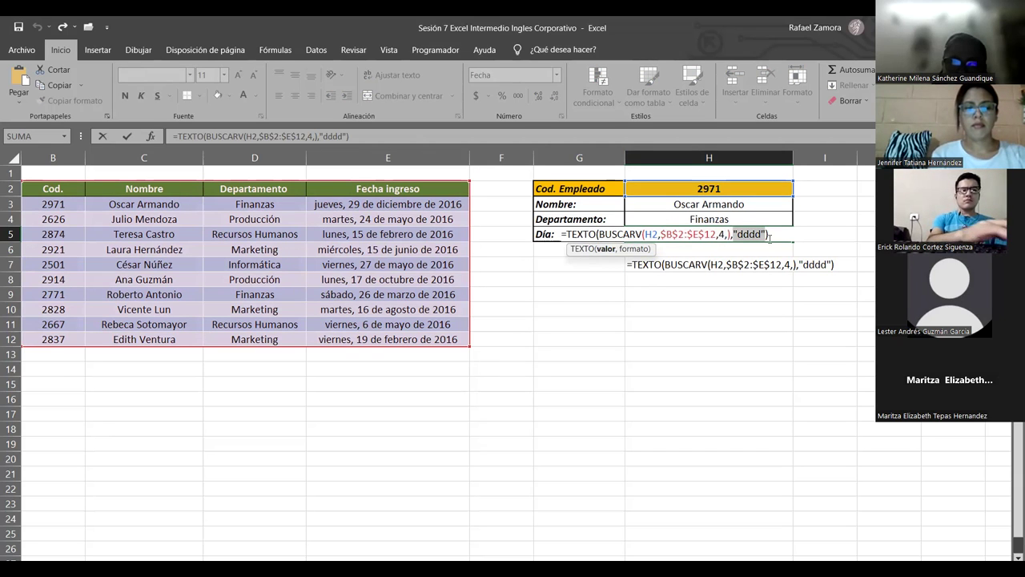
left_click(774, 235)
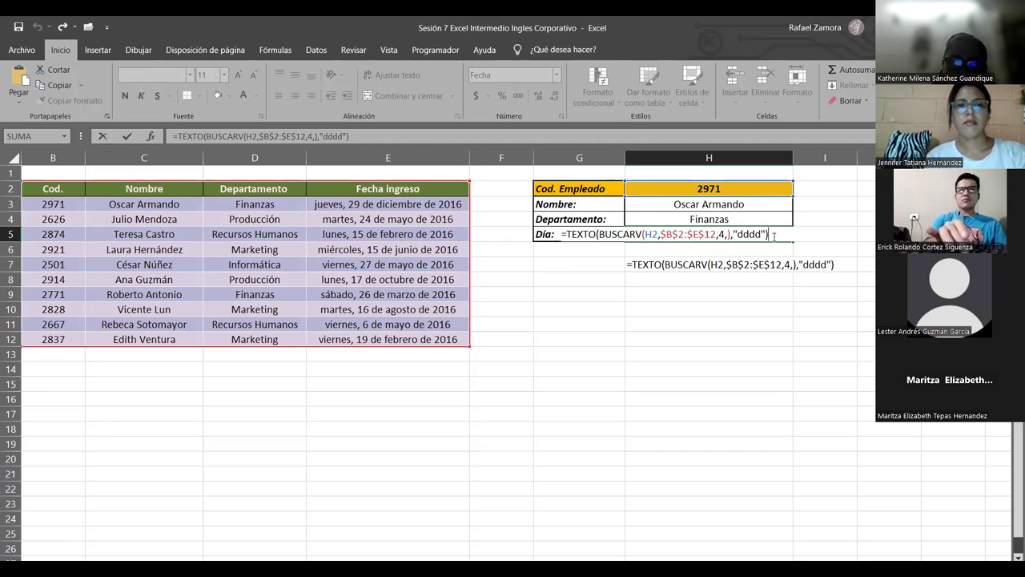
key("Return")
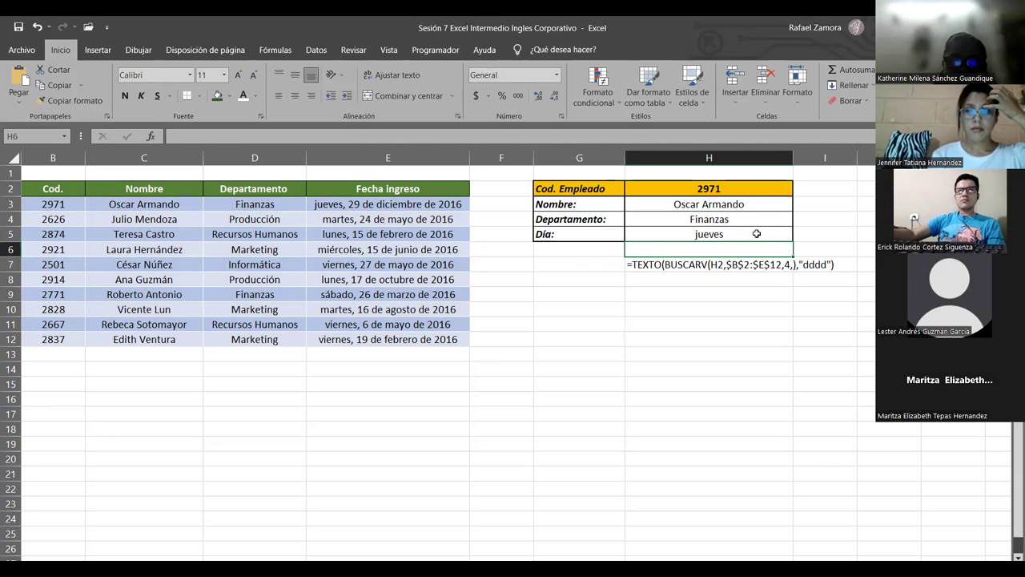
left_click(708, 326)
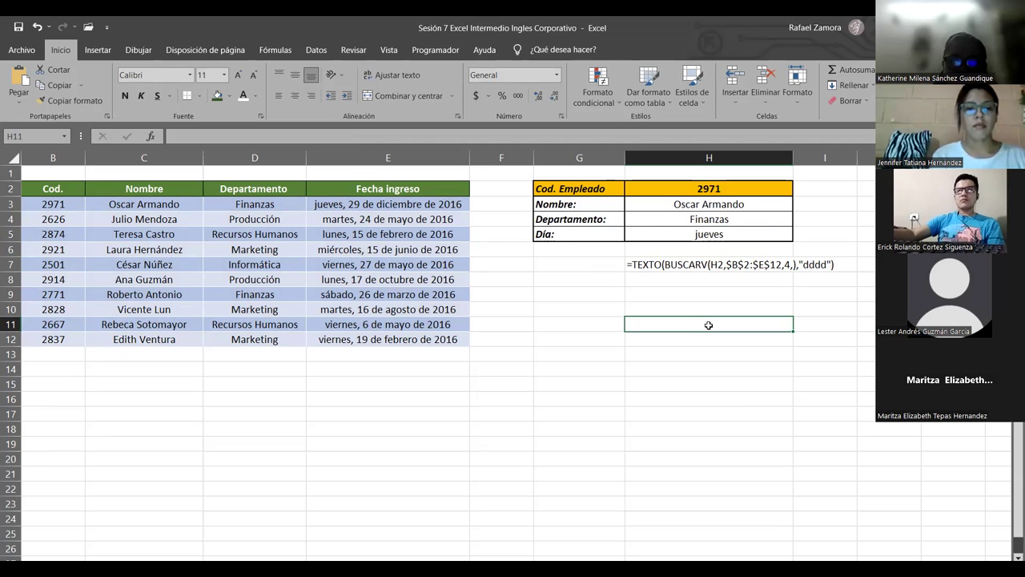
Test the lookup with employee codes 2914 and then 2828 in H2.
left_click(713, 190)
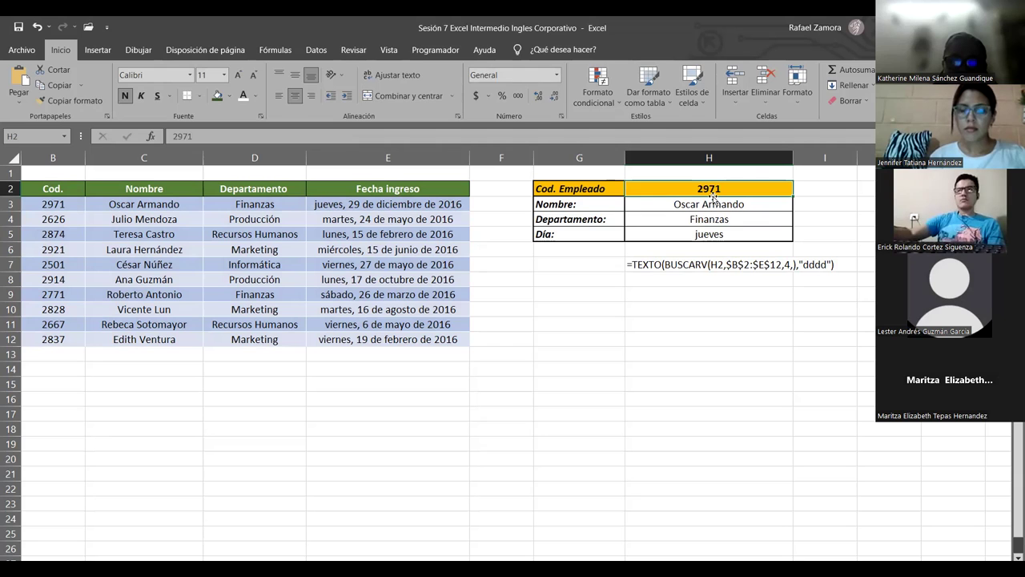
type("2914")
key("ctrl+Return")
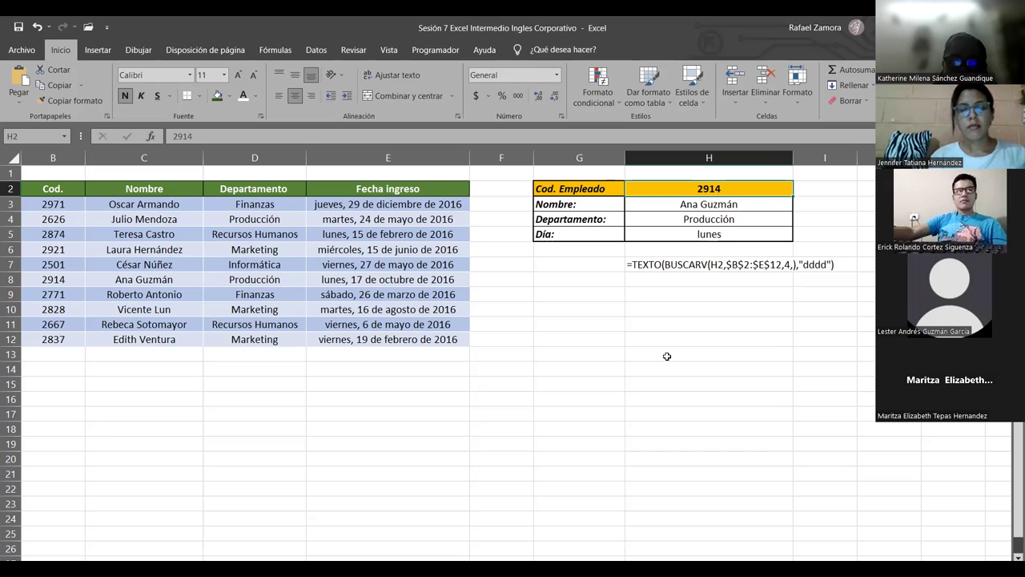
type("2828")
key("ctrl+Return")
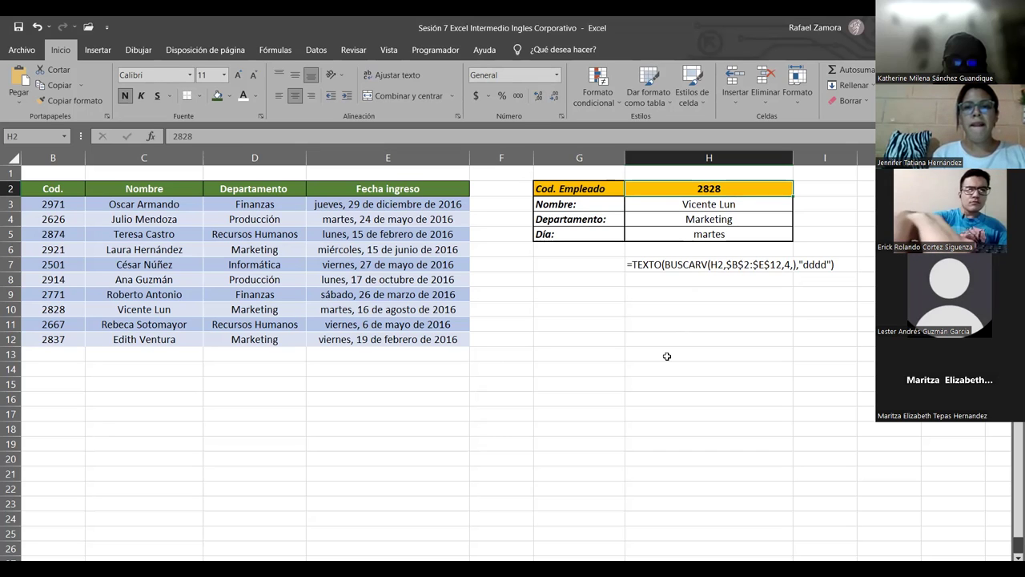
Try the nonexistent code 2544, which returns #N/D, then restore code 2828.
type("254")
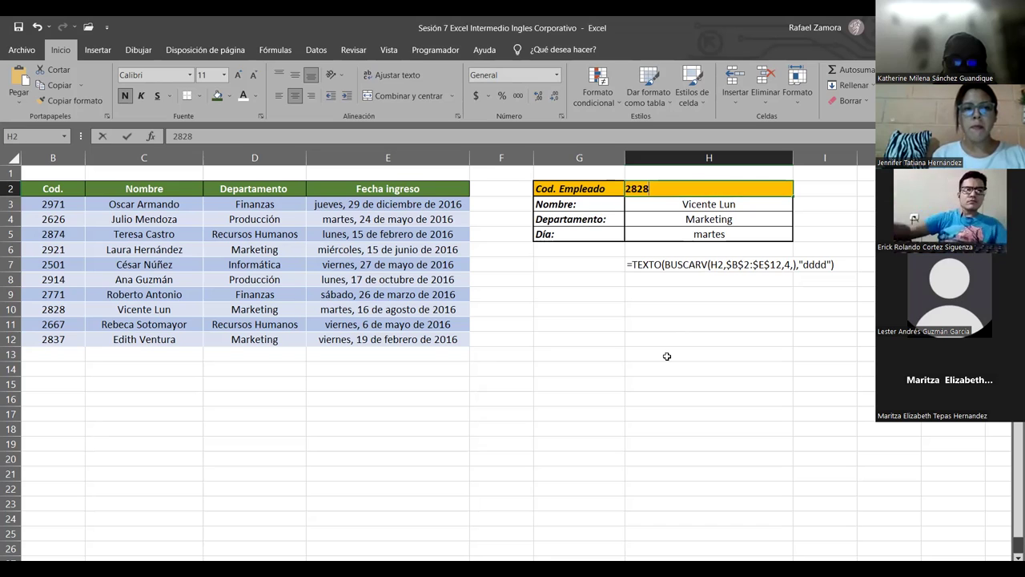
type("4")
key("Return")
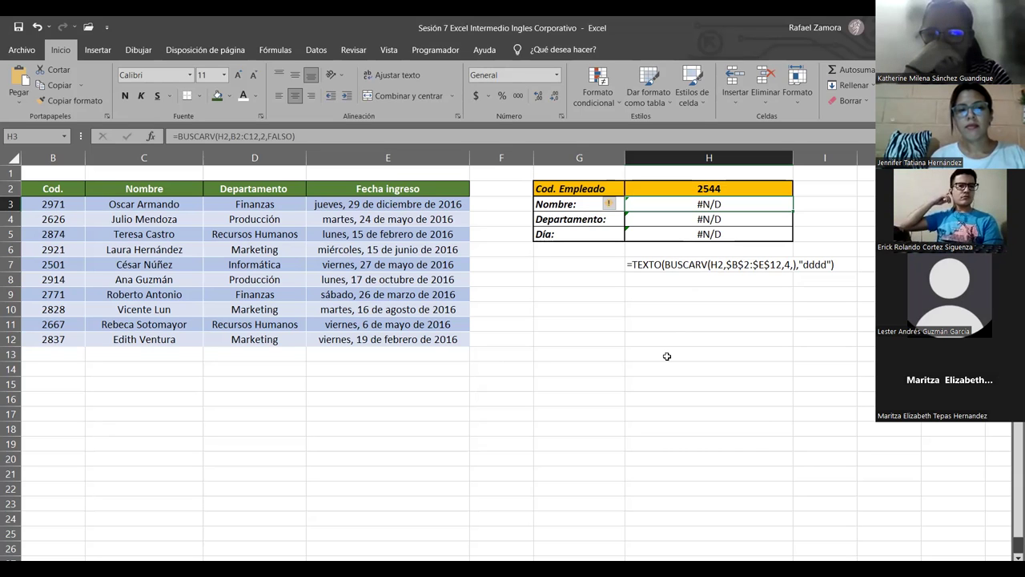
key("Up")
type("2828")
key("ctrl+Return")
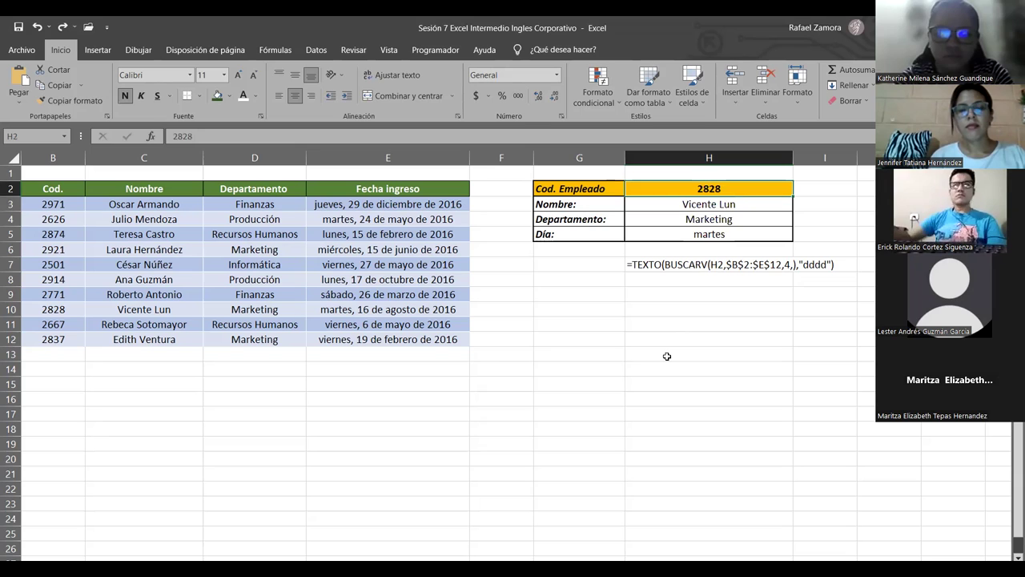
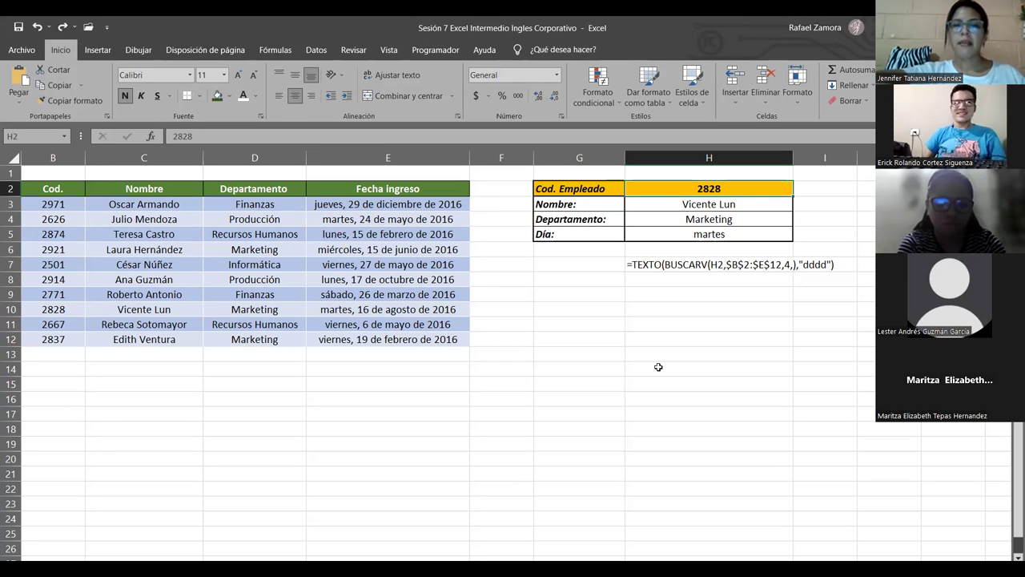
Set the employee code in H2 to 2544, a code missing from the table, after briefly trying 2914.
type("2914")
key("ctrl+Return")
key("ctrl+z")
type("2544")
key("ctrl+Return")
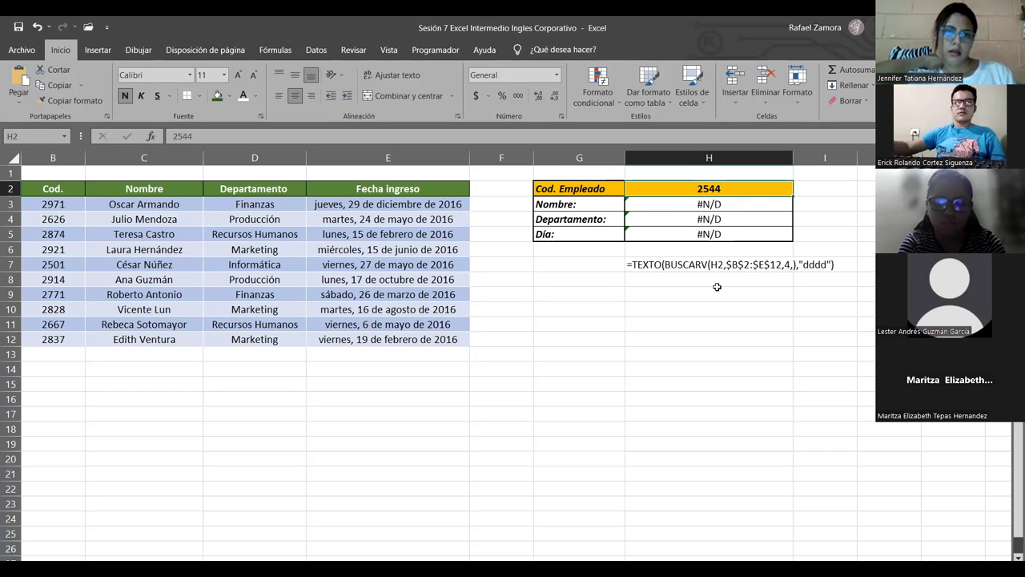
Start a test =SI.ERROR( formula in H9, then cancel it.
left_click(714, 293)
type("=")
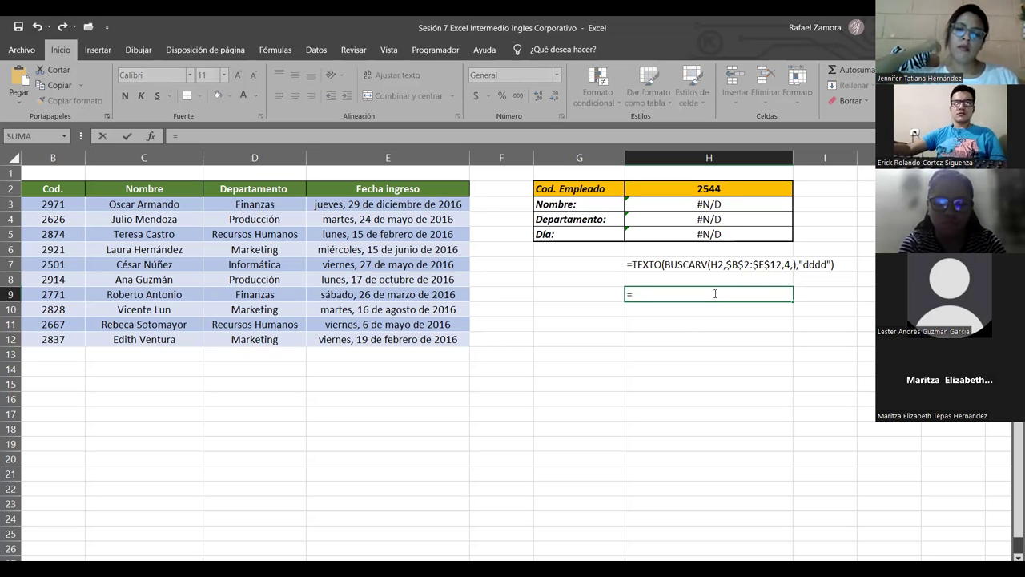
type("si.err")
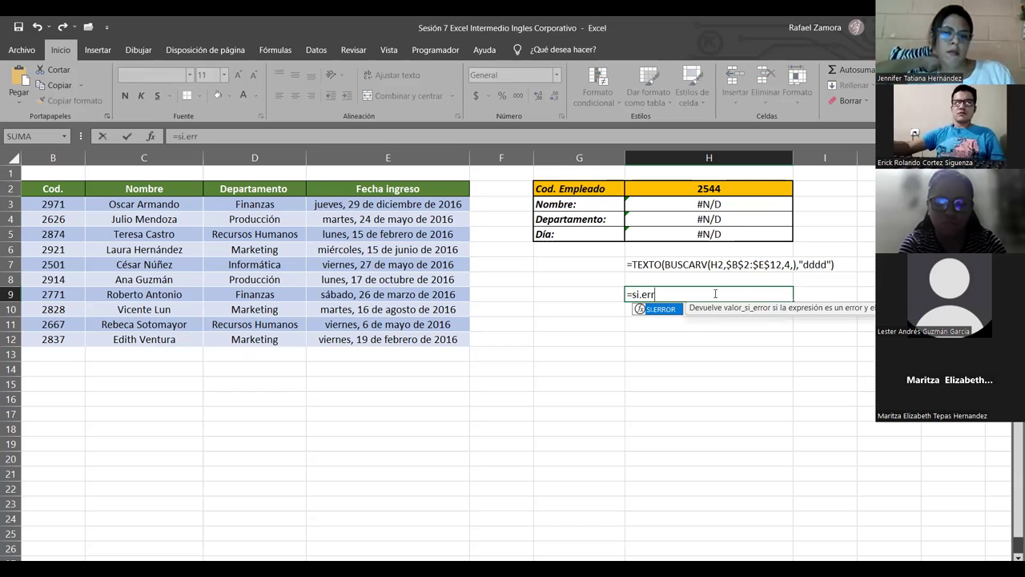
key("Tab")
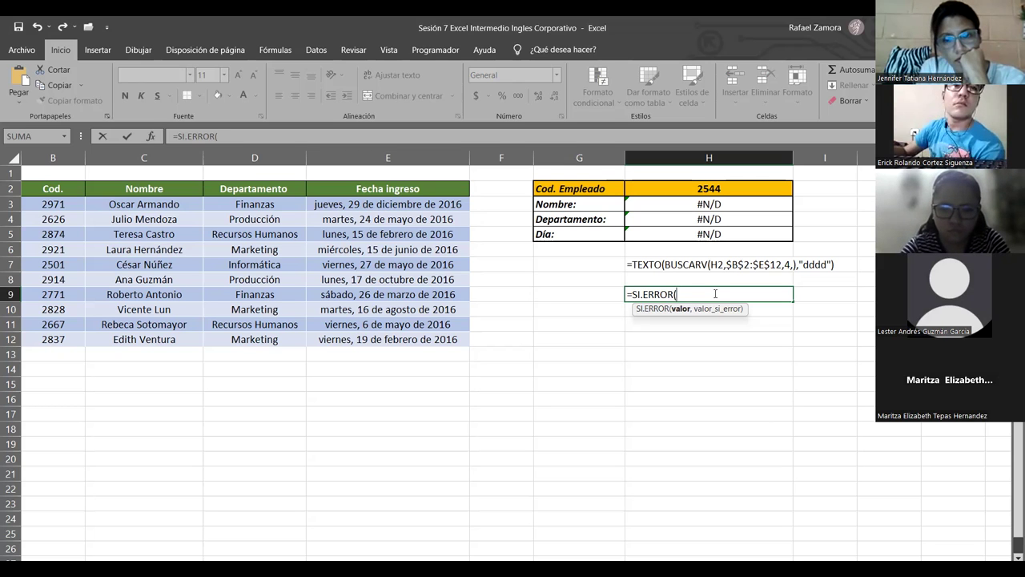
key("Escape")
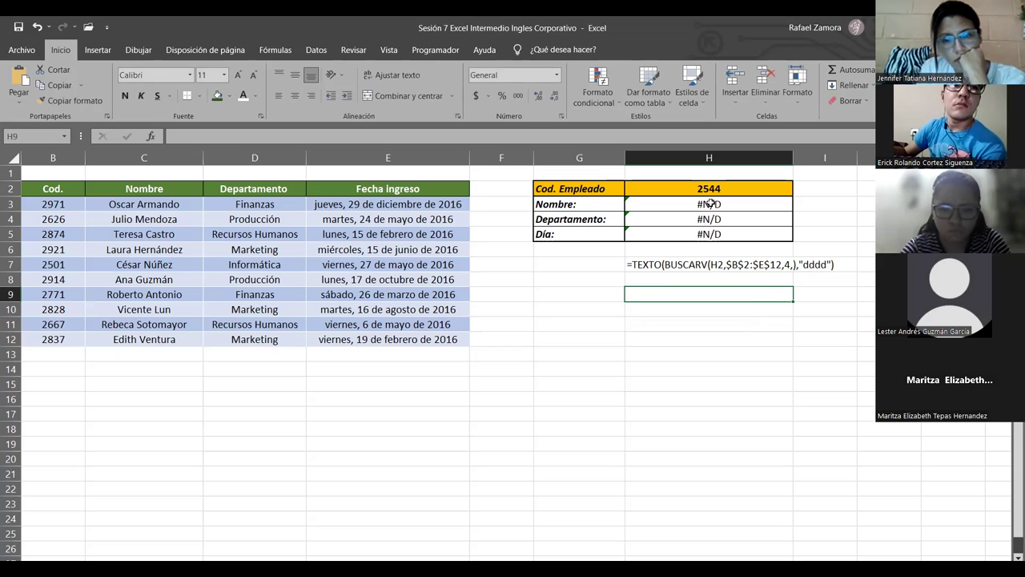
Rewrite the H3 Nombre lookup as =SI.ERROR(BUSCARV(H2,B2:C12,2,FALSO),"") for a blank fallback.
left_click(712, 207)
double_click(635, 207)
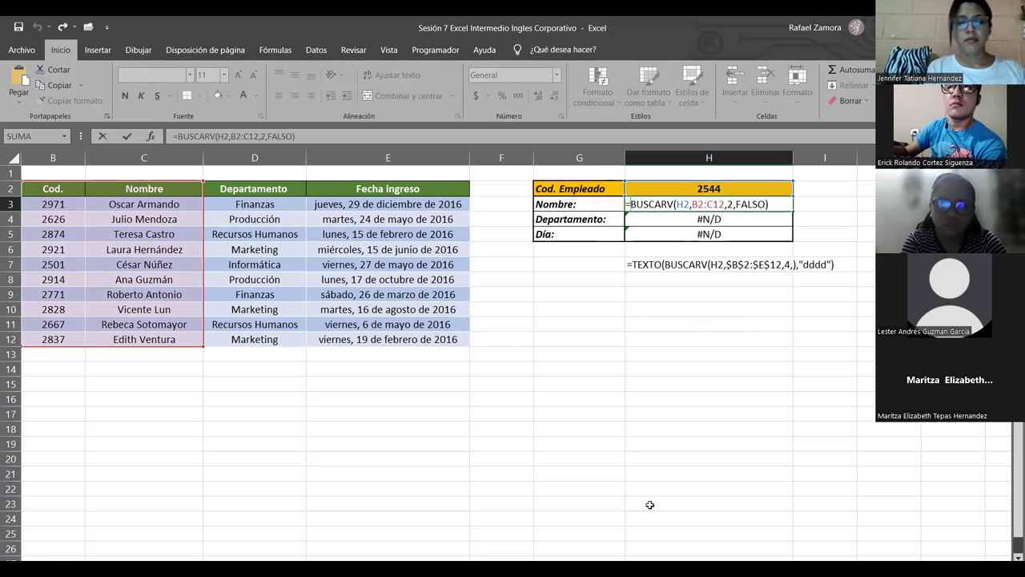
type("si")
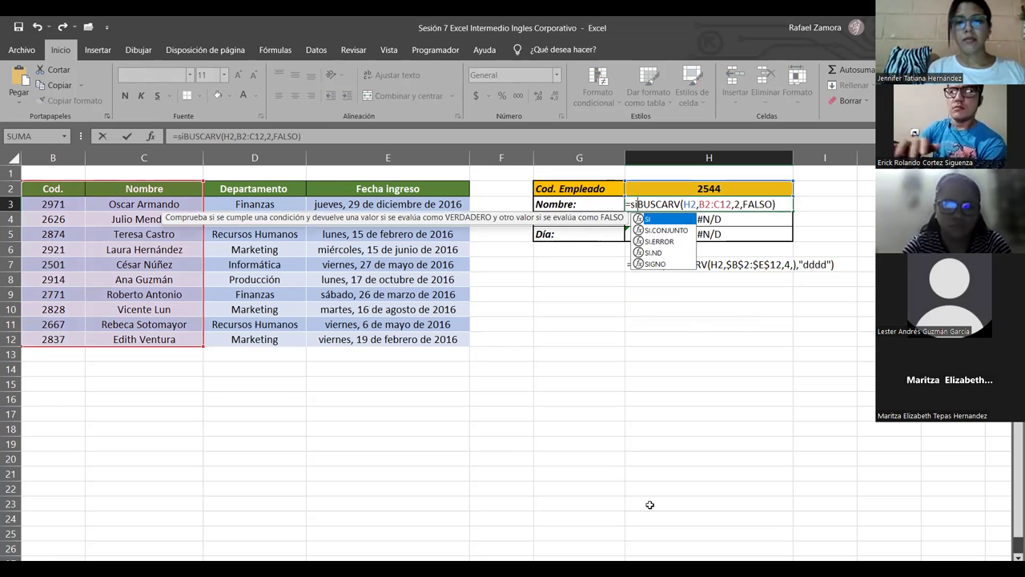
key("Down")
key("Down")
key("Tab")
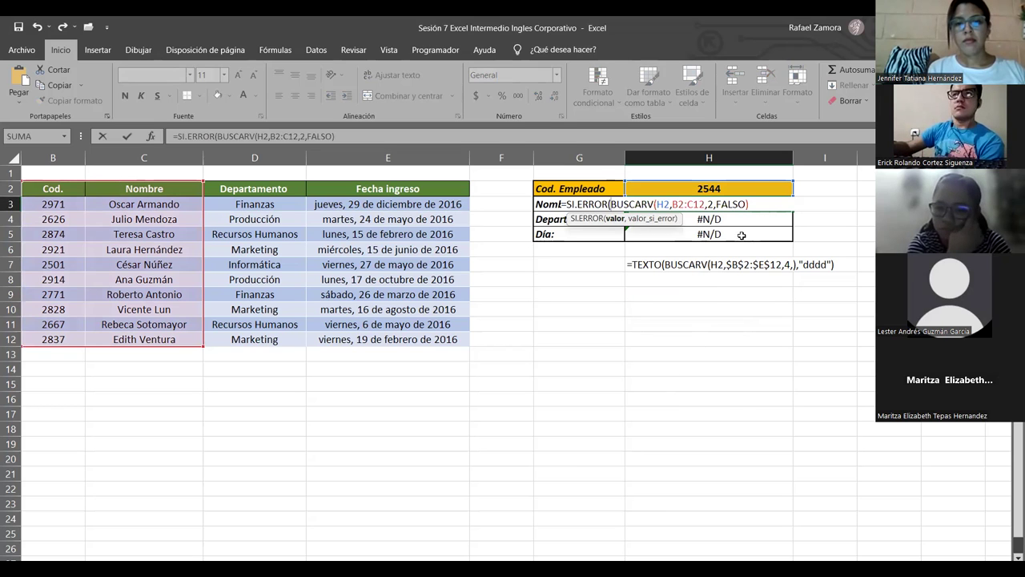
left_click(757, 206)
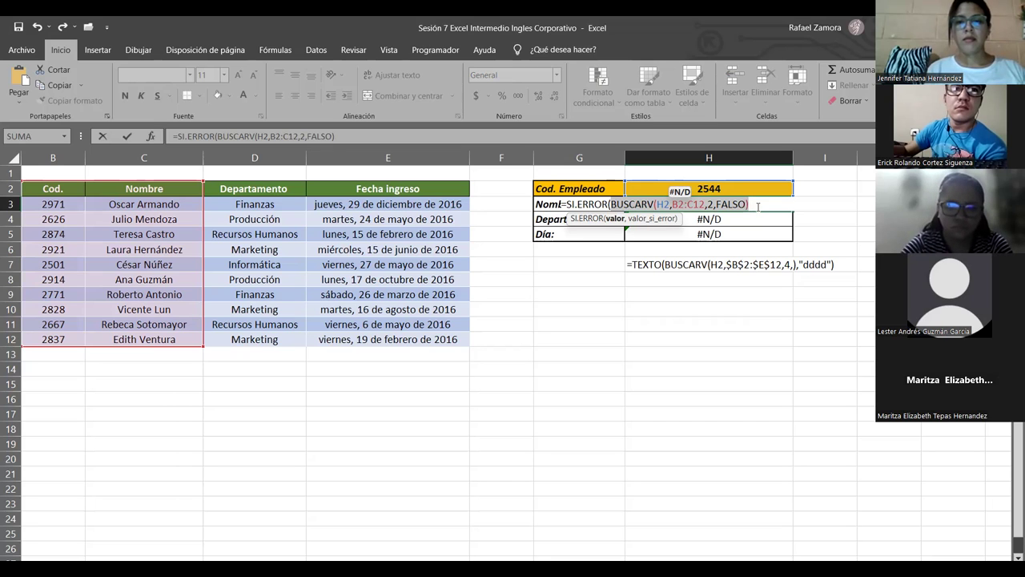
left_click(757, 206)
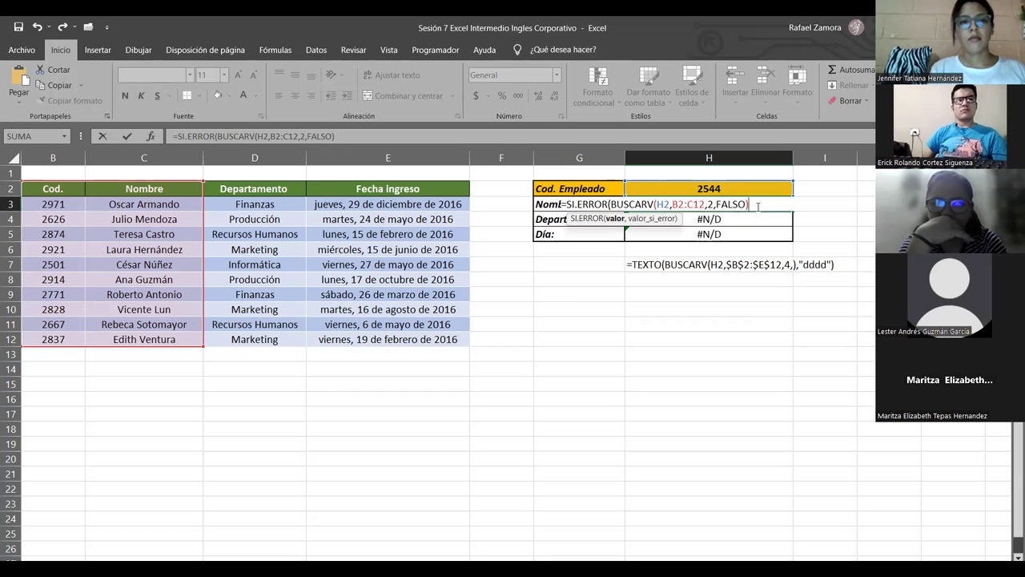
type(",")
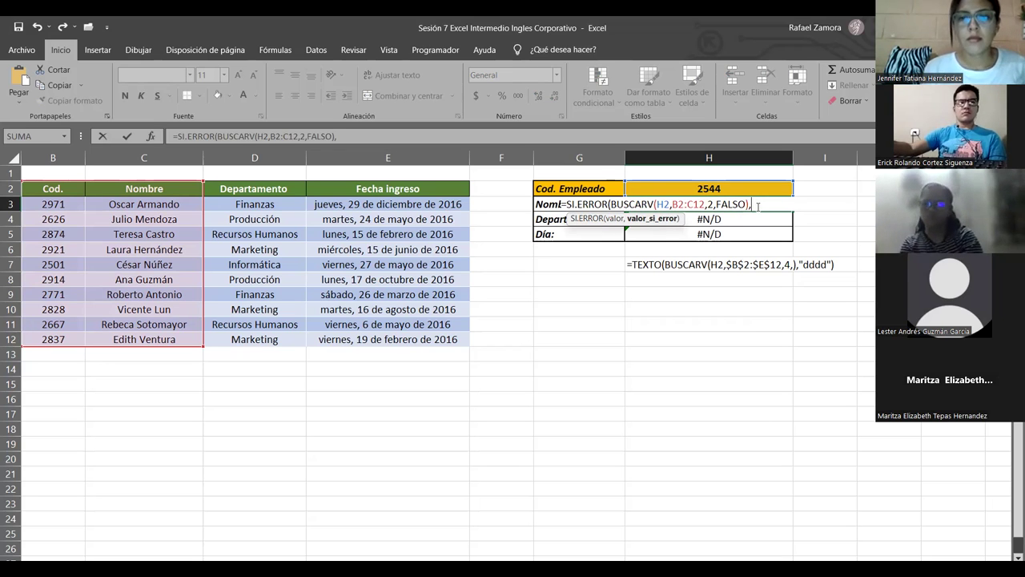
type("\"")
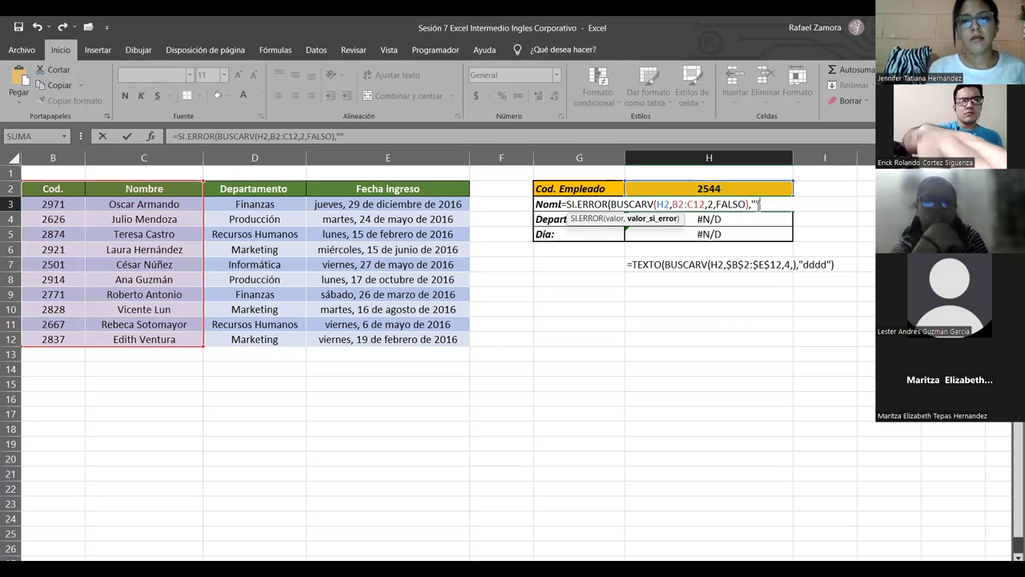
type("dddd\")")
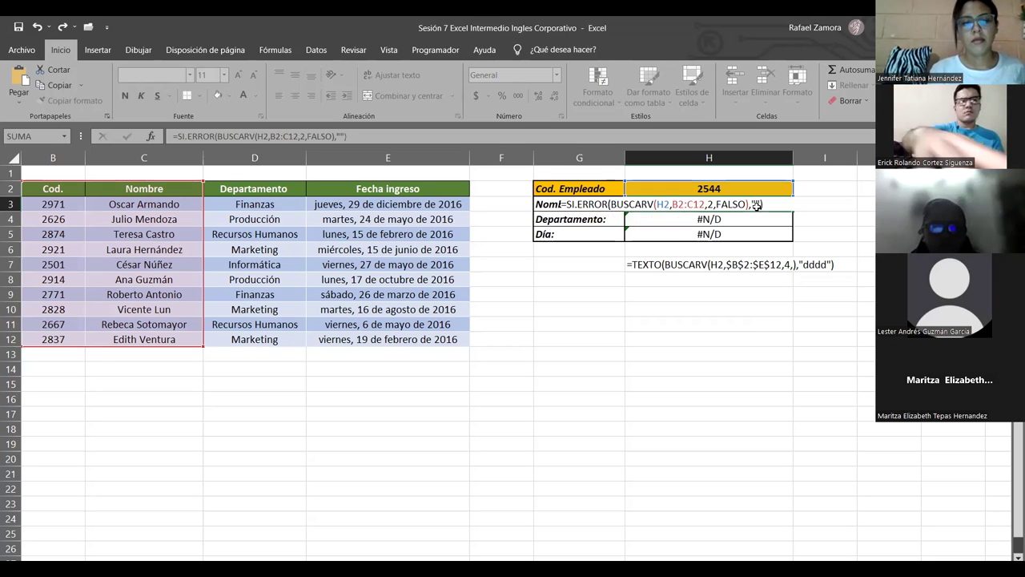
key("Return")
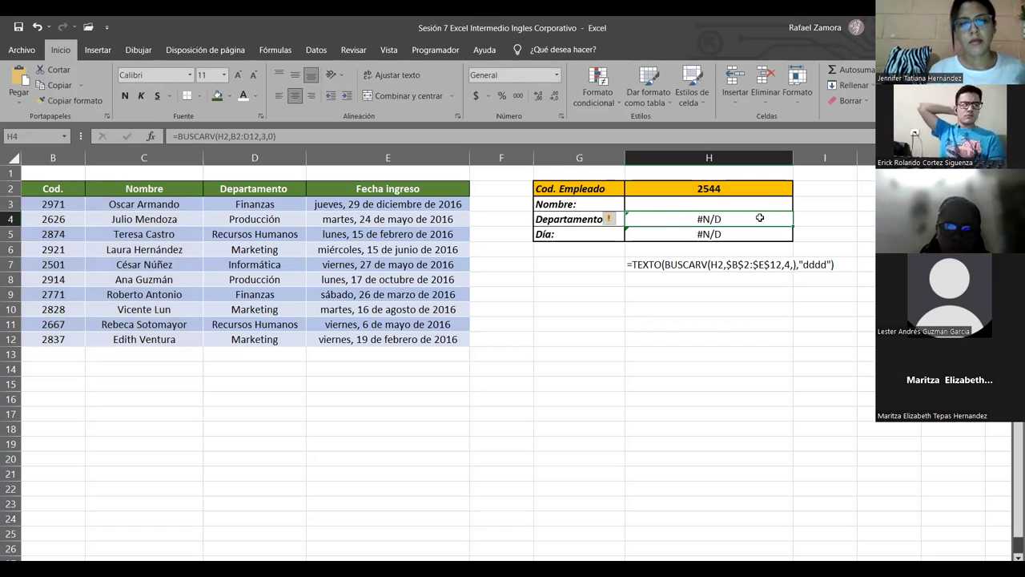
Rewrite the H4 Departamento lookup as =SI.ERROR(BUSCARV(H2,B2:D12,3,0),"").
double_click(757, 216)
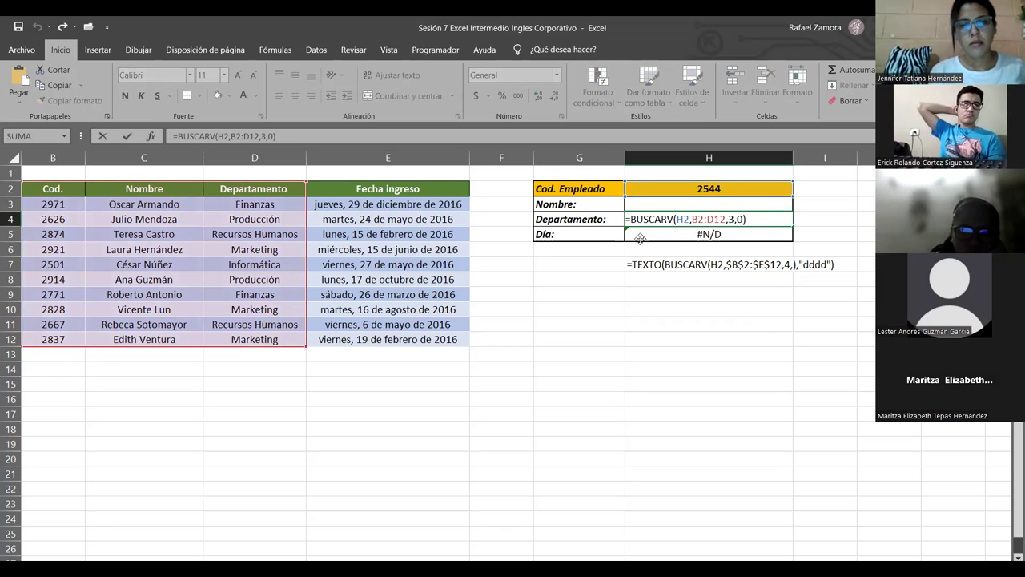
key("Left")
key("Right")
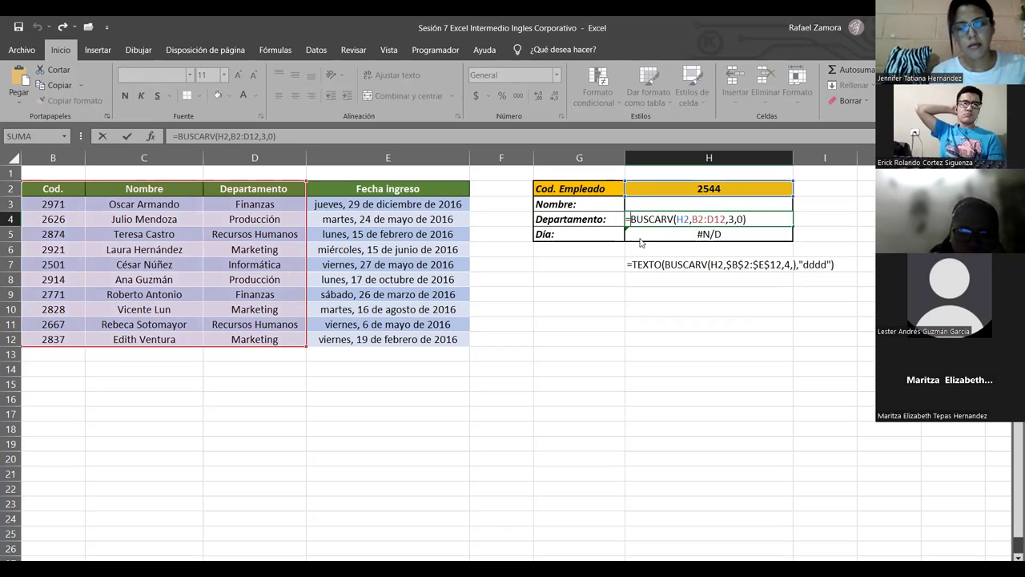
type("SI.ERROR(")
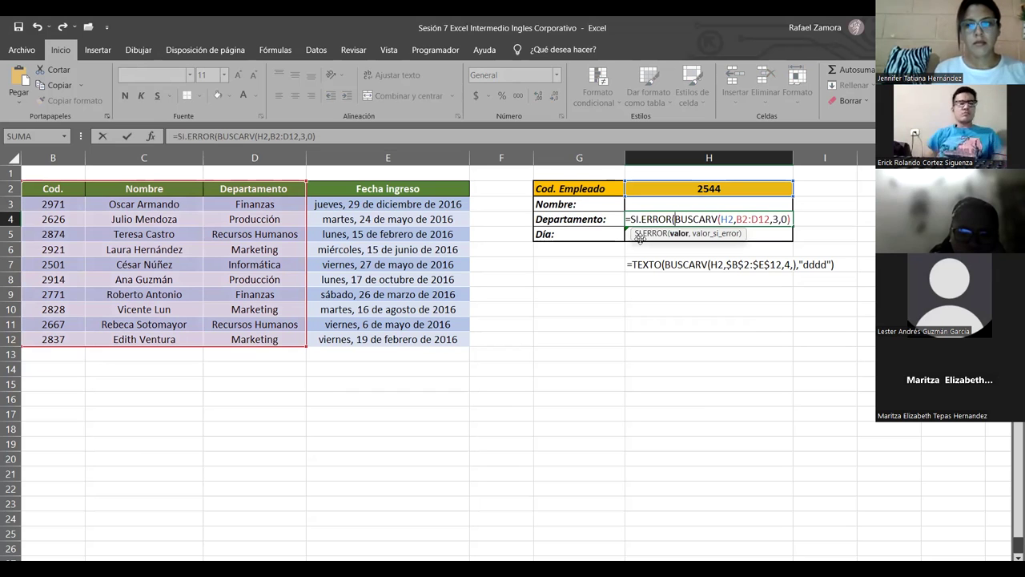
left_click(793, 219)
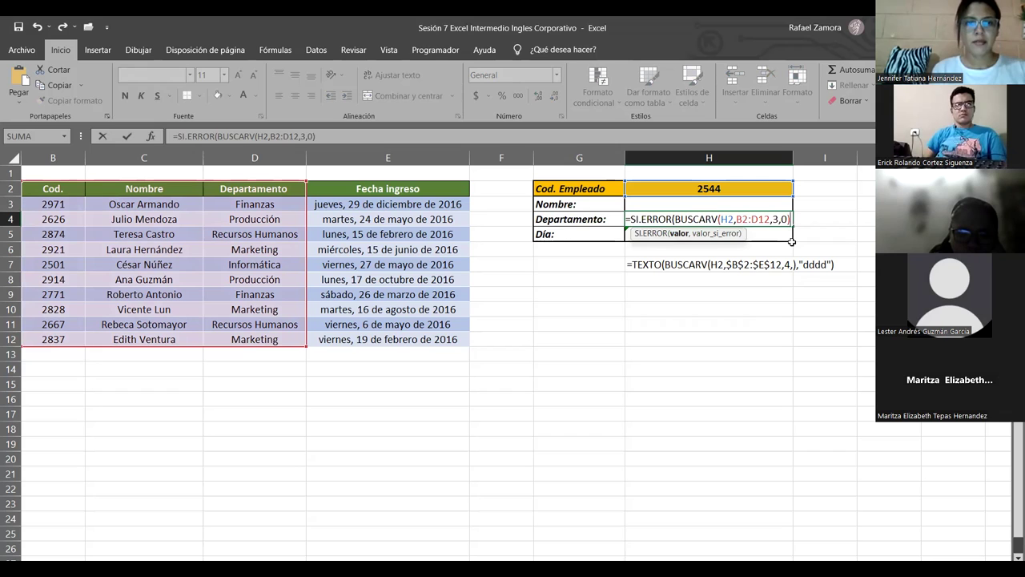
type(",")
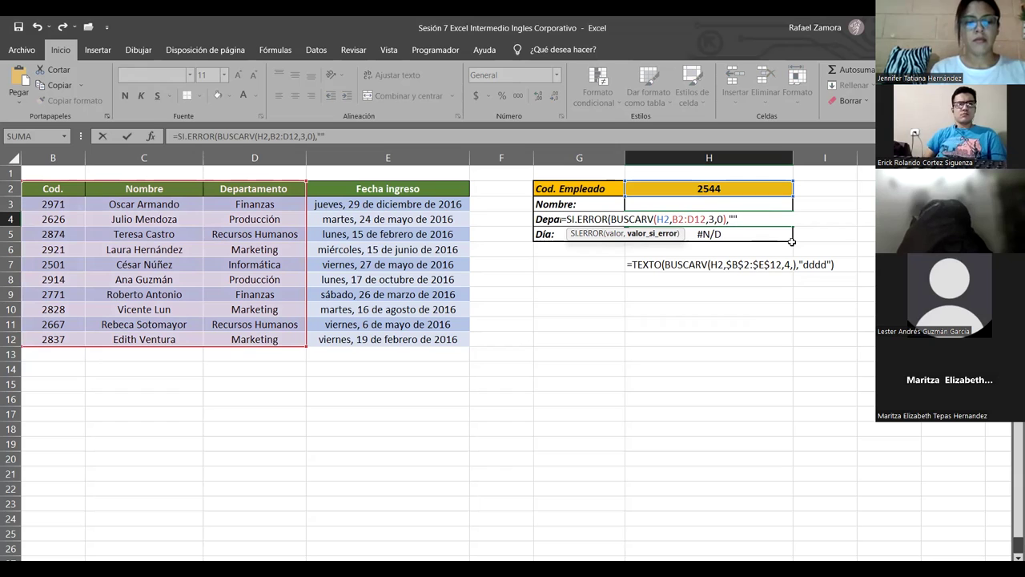
type(")")
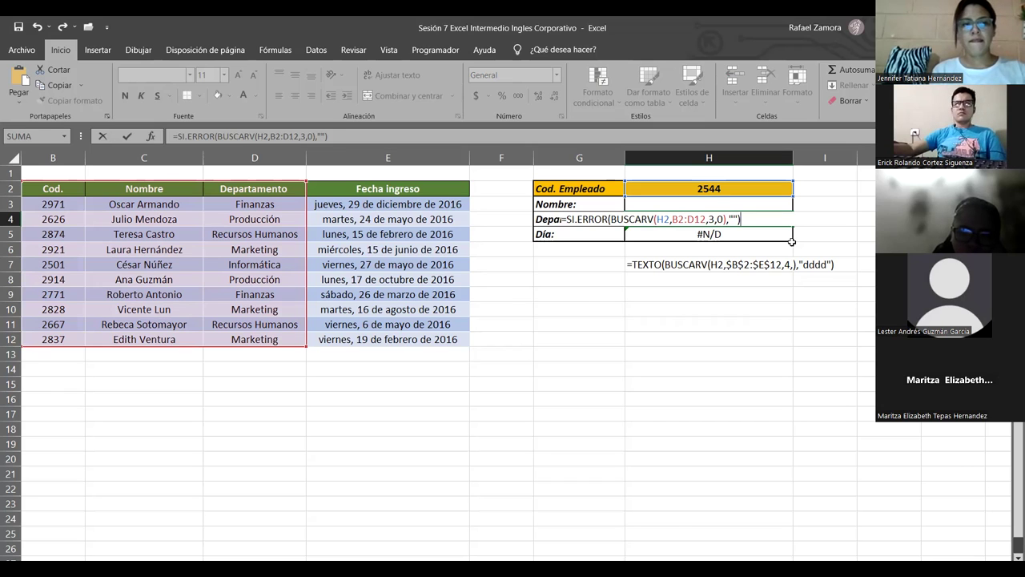
key("Return")
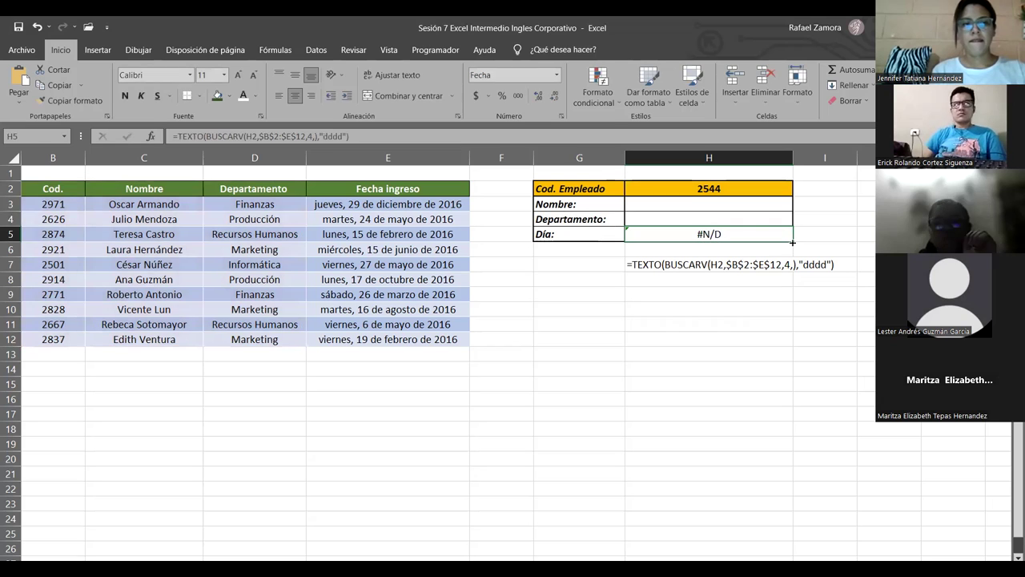
Rewrite the H5 Día formula as =SI.ERROR(TEXTO(BUSCARV(H2,$B$2:$E$12,4,),"dddd"),"").
left_click(753, 234)
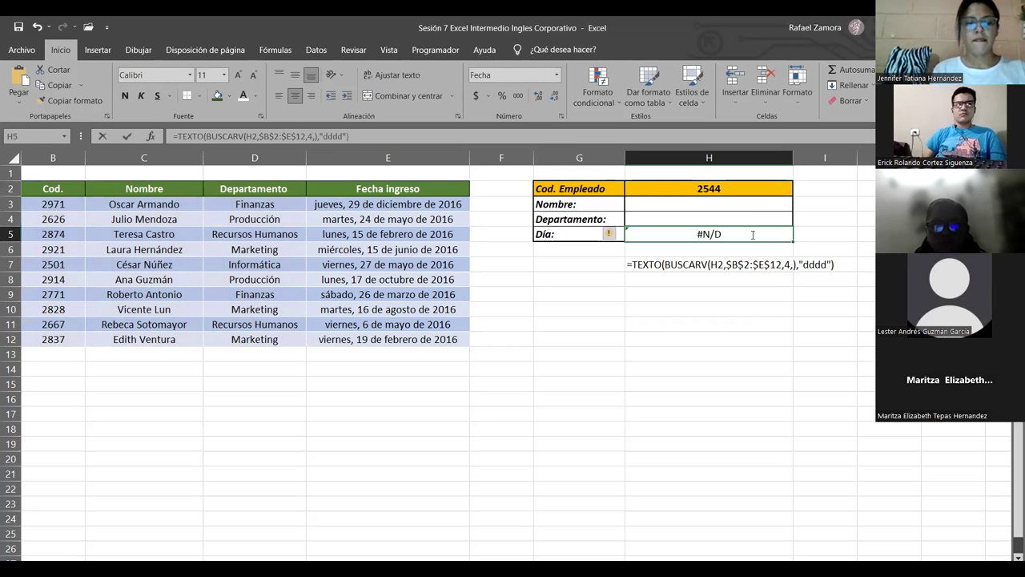
double_click(753, 234)
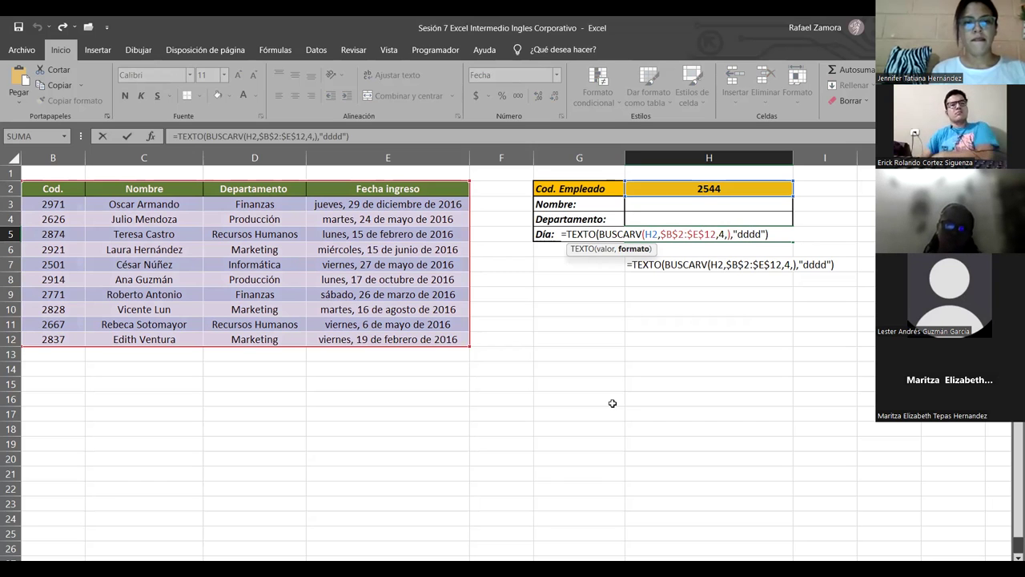
left_click(572, 247)
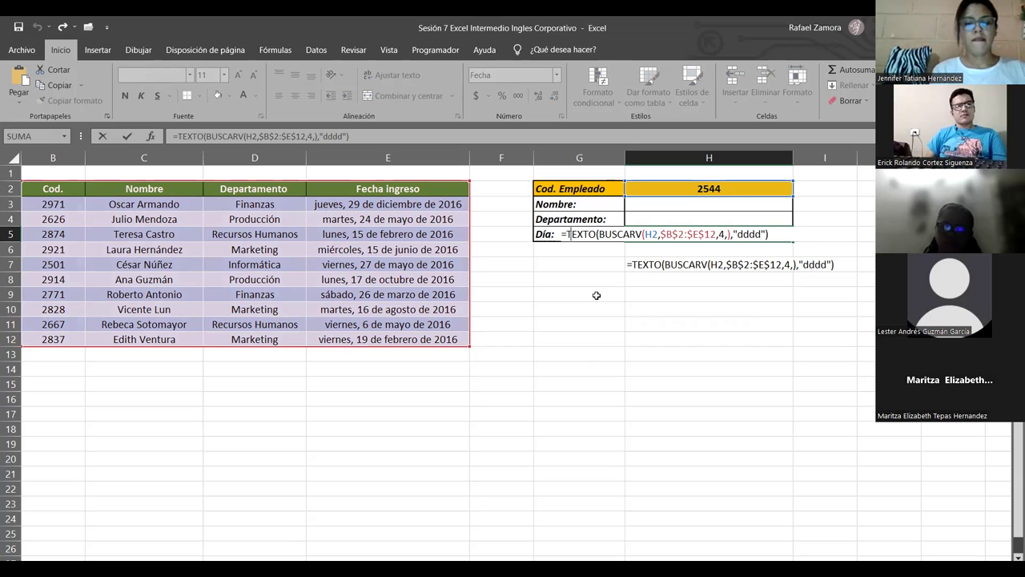
type("si")
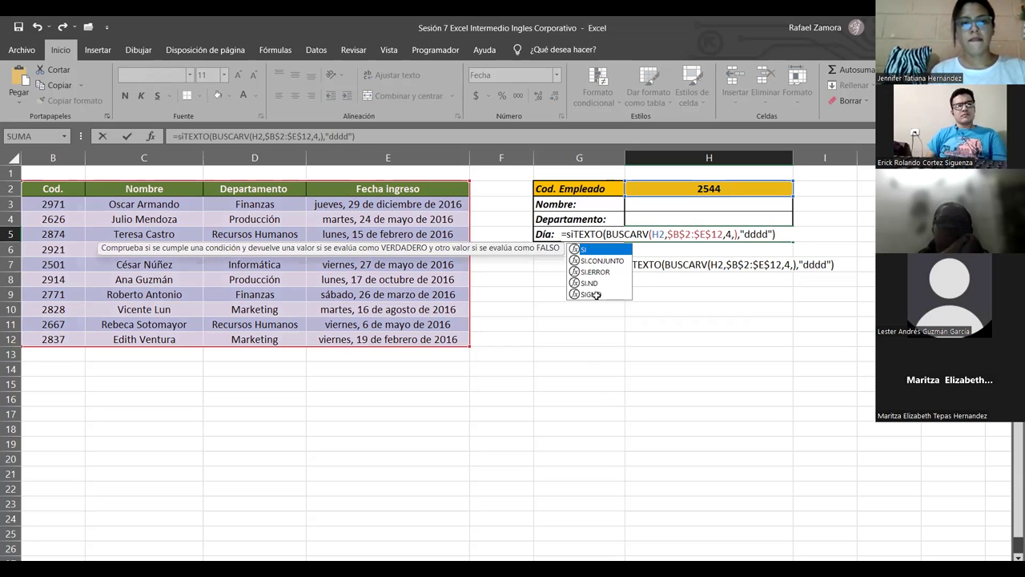
double_click(594, 271)
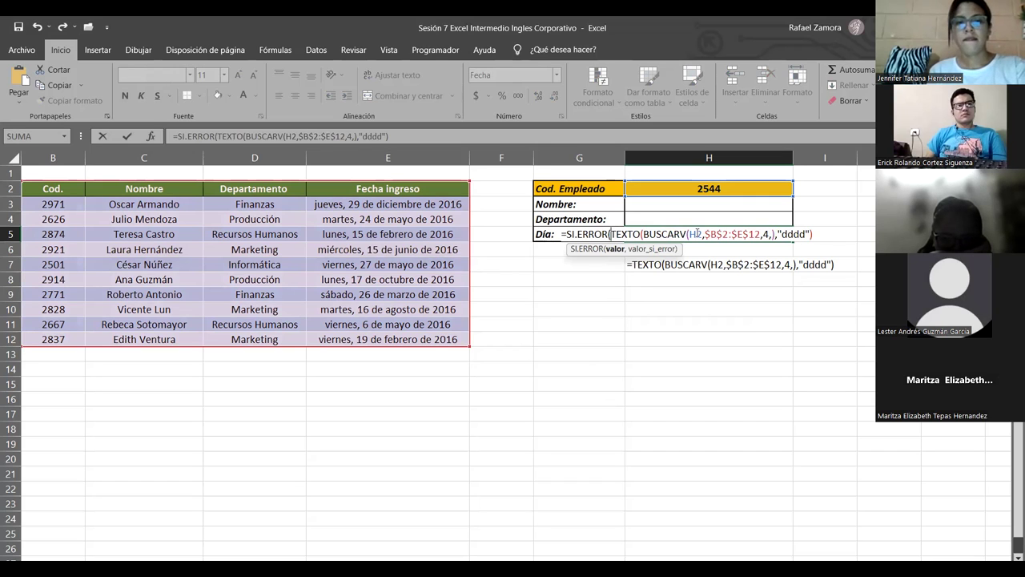
left_click(824, 234)
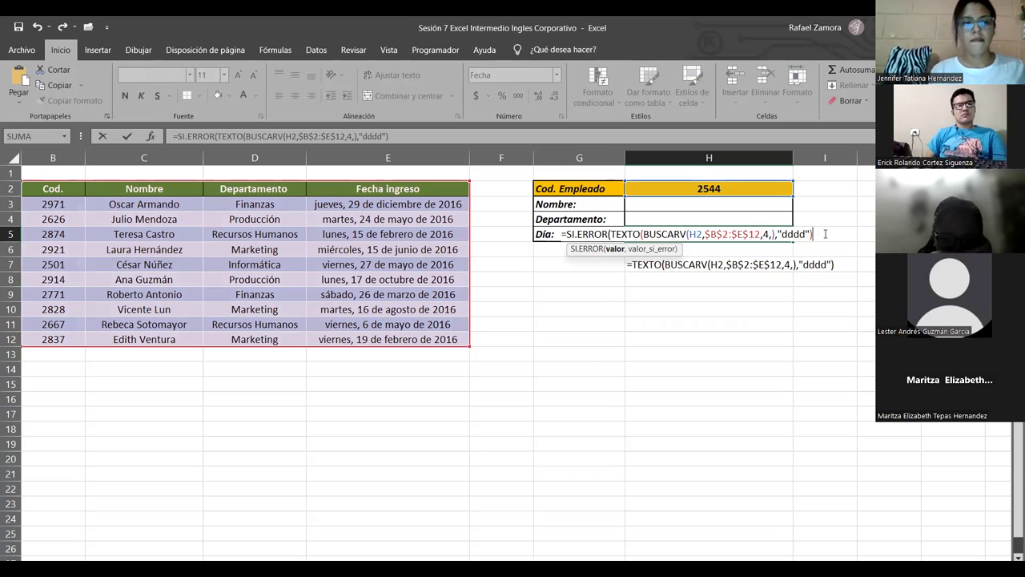
type(",")
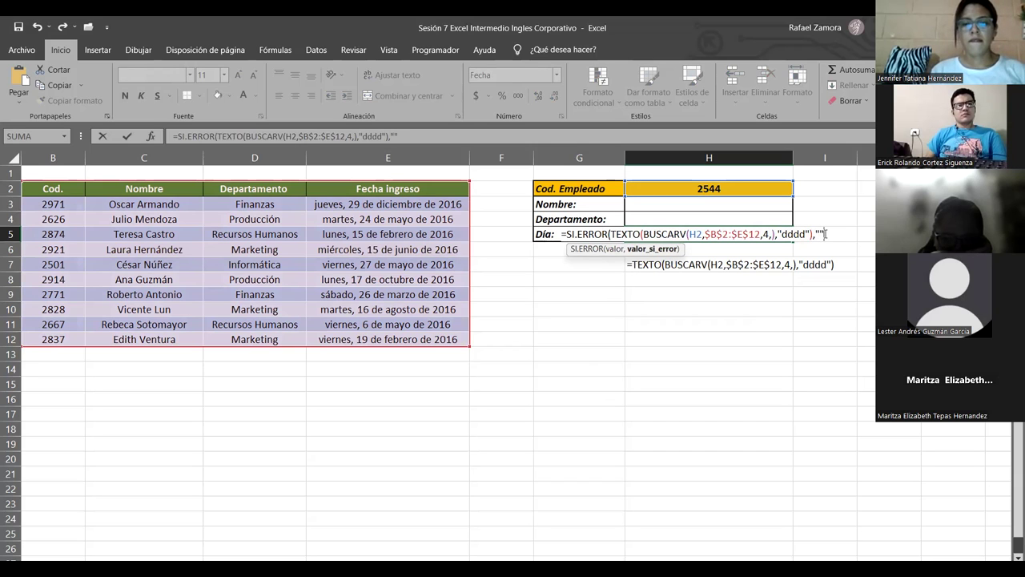
key("Return")
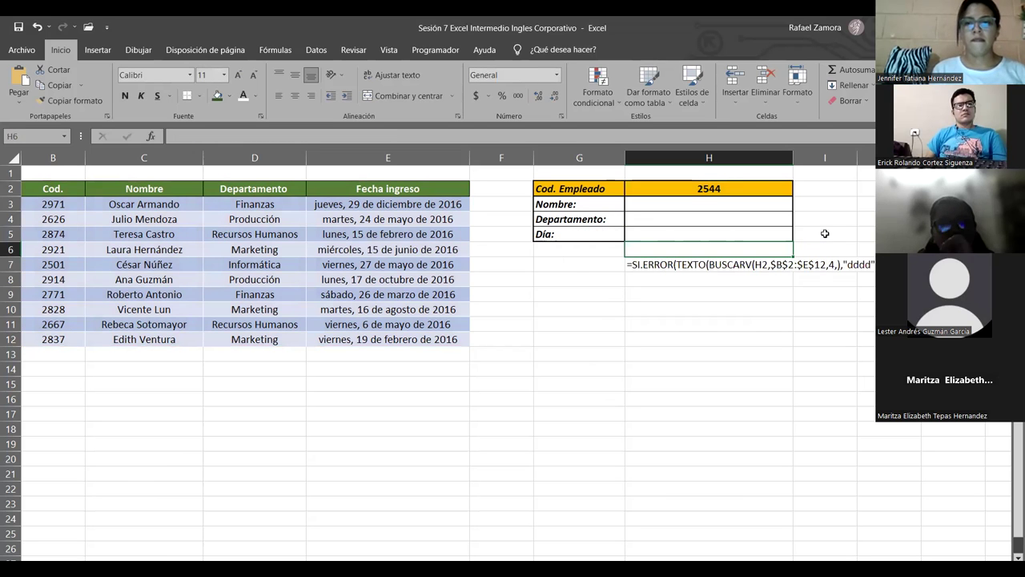
Test codes 5454 and 2971 in H2, ending on 2874, which returns Recursos Humanos and lunes.
left_click(746, 175)
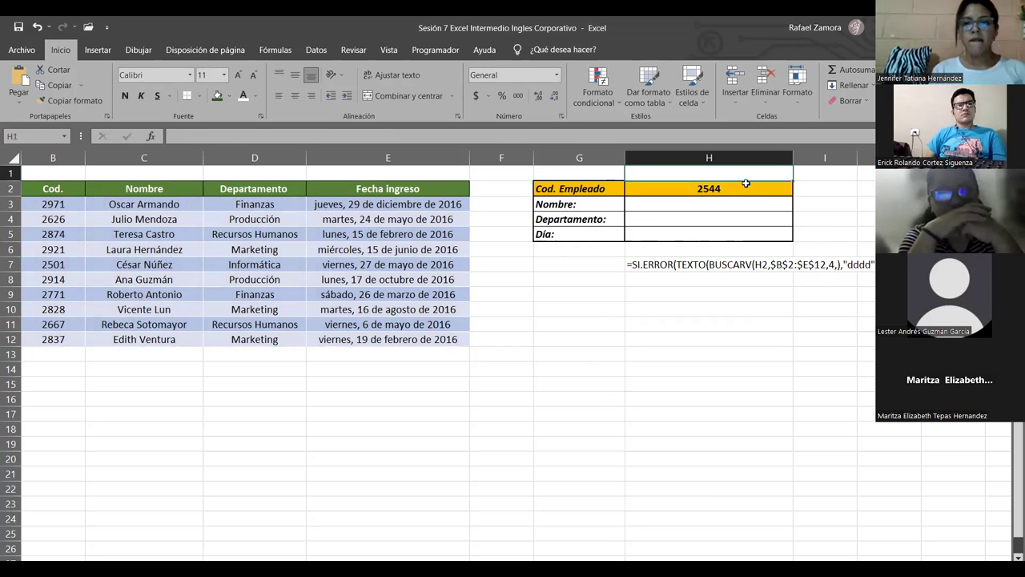
left_click(745, 183)
type("5454")
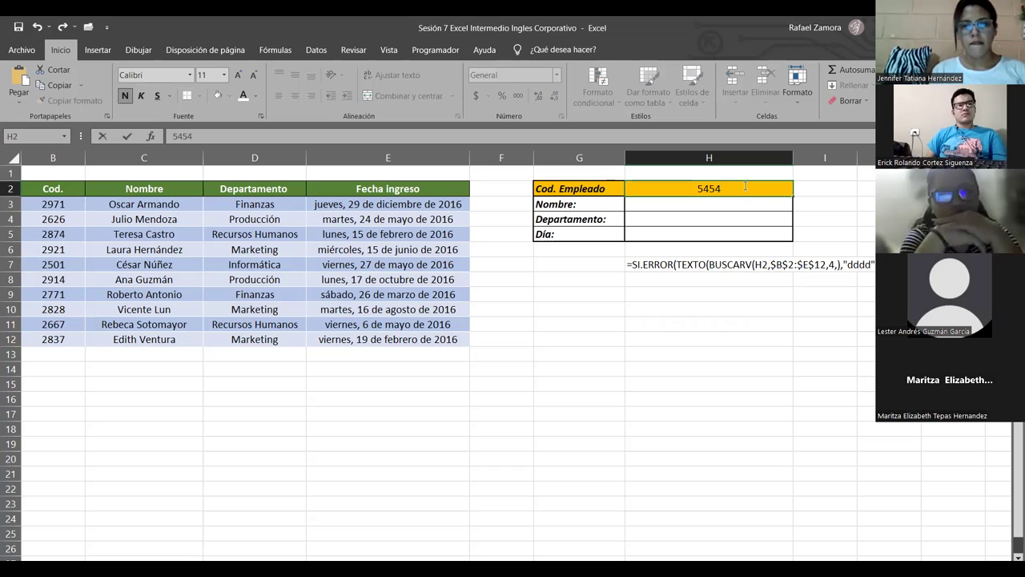
key("Return")
left_click(743, 186)
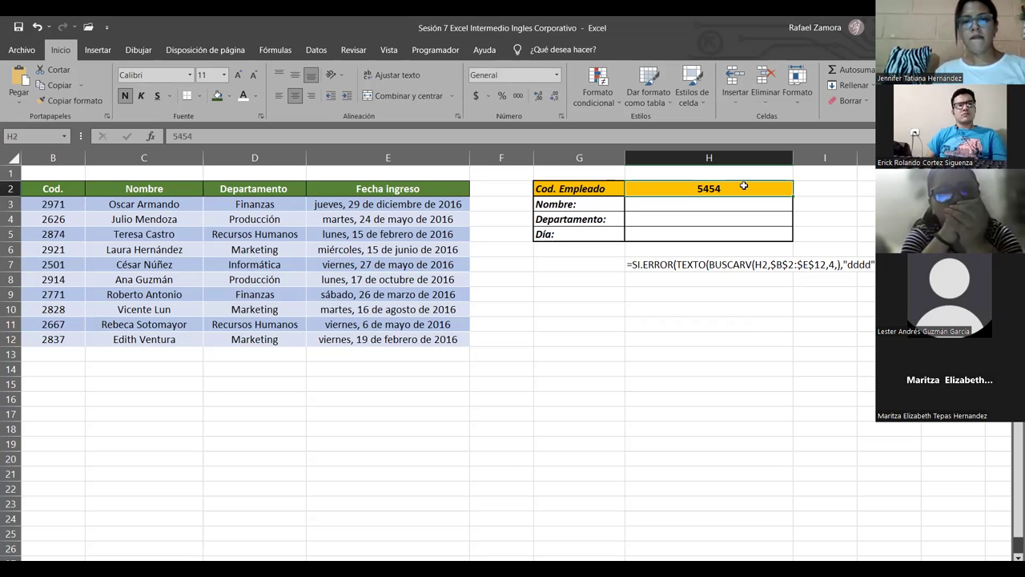
type("2971")
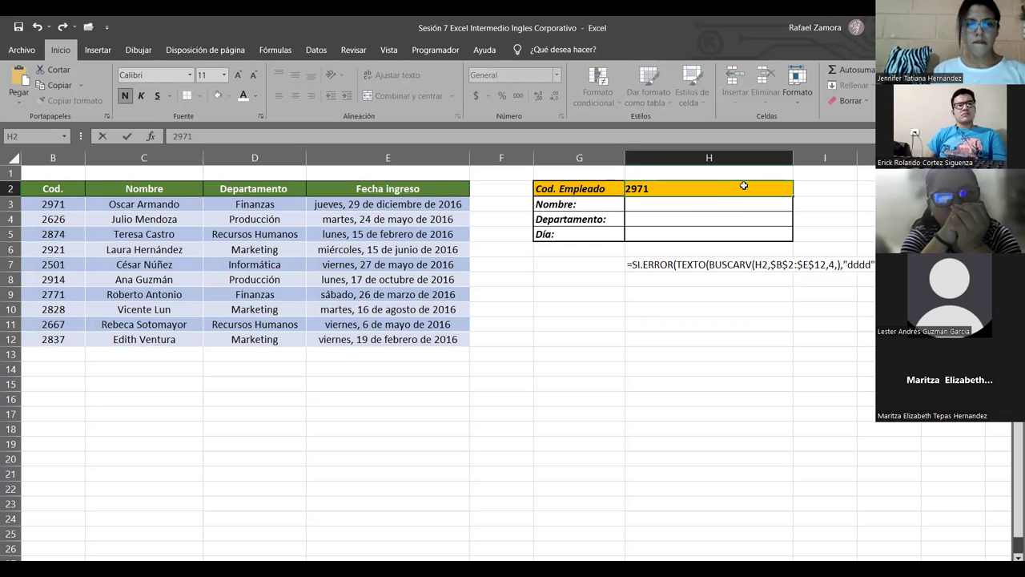
key("ctrl+Return")
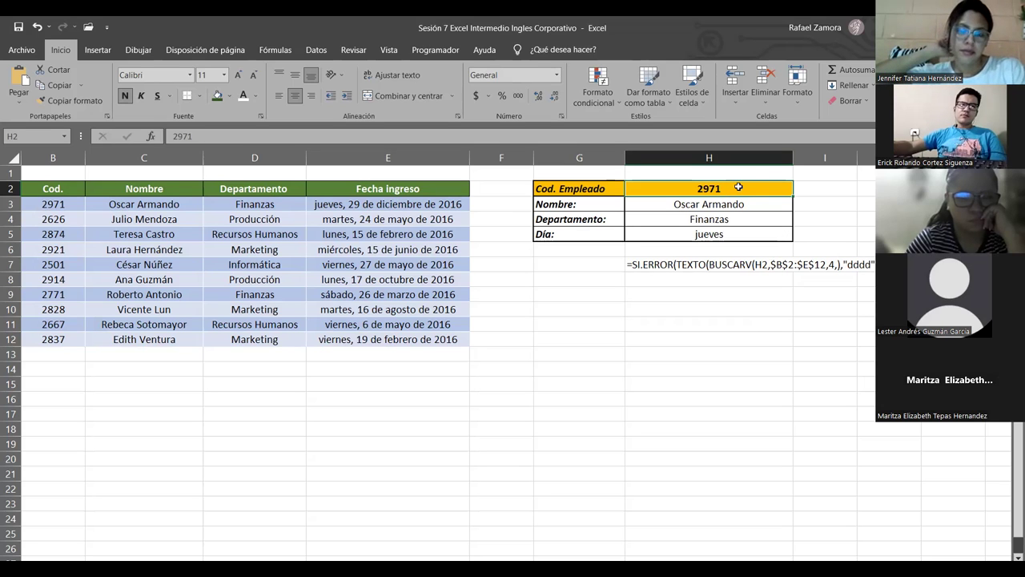
type("28")
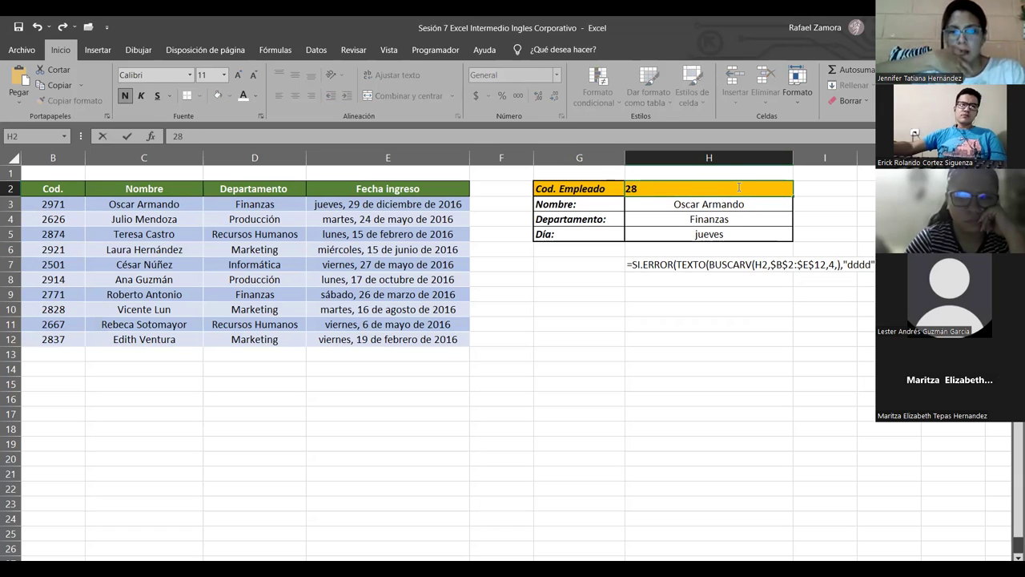
key("ctrl+Return")
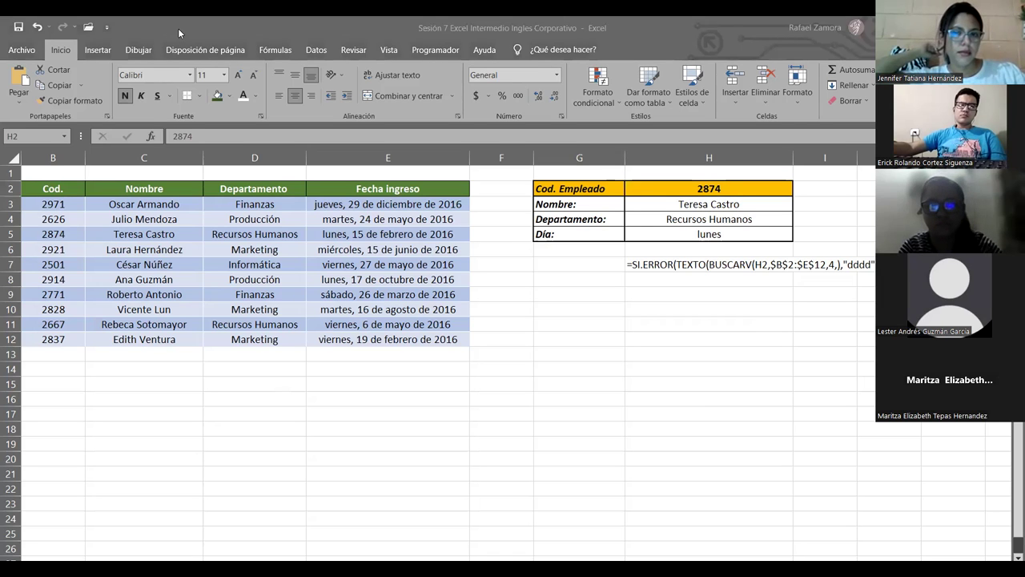
left_click(680, 265)
key("F2")
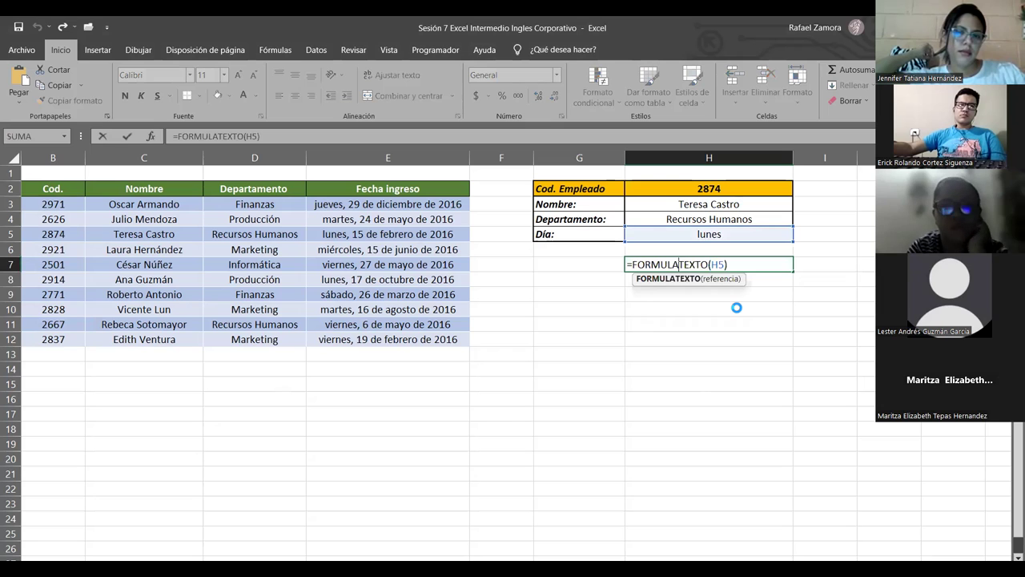
key("Return")
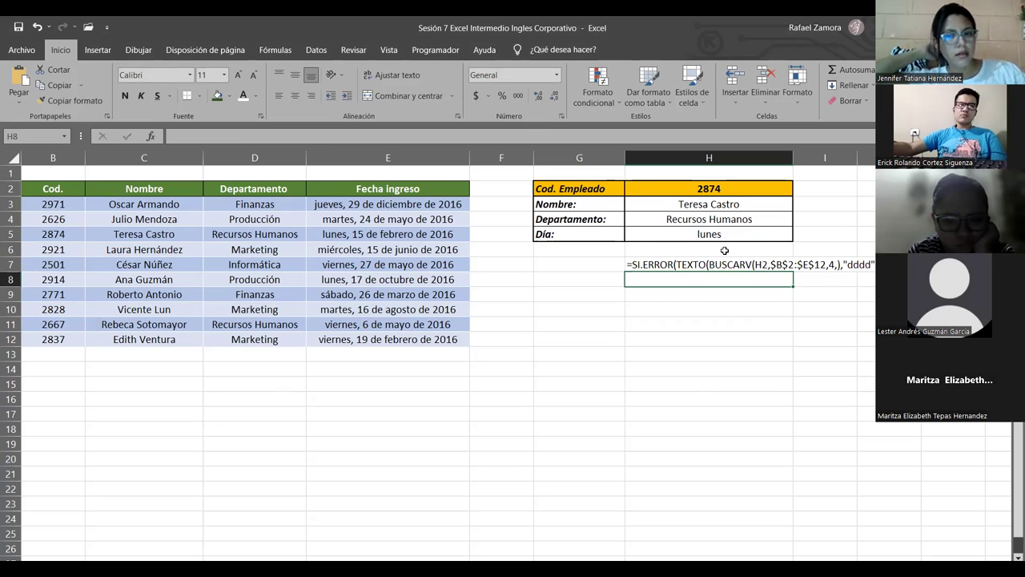
double_click(703, 201)
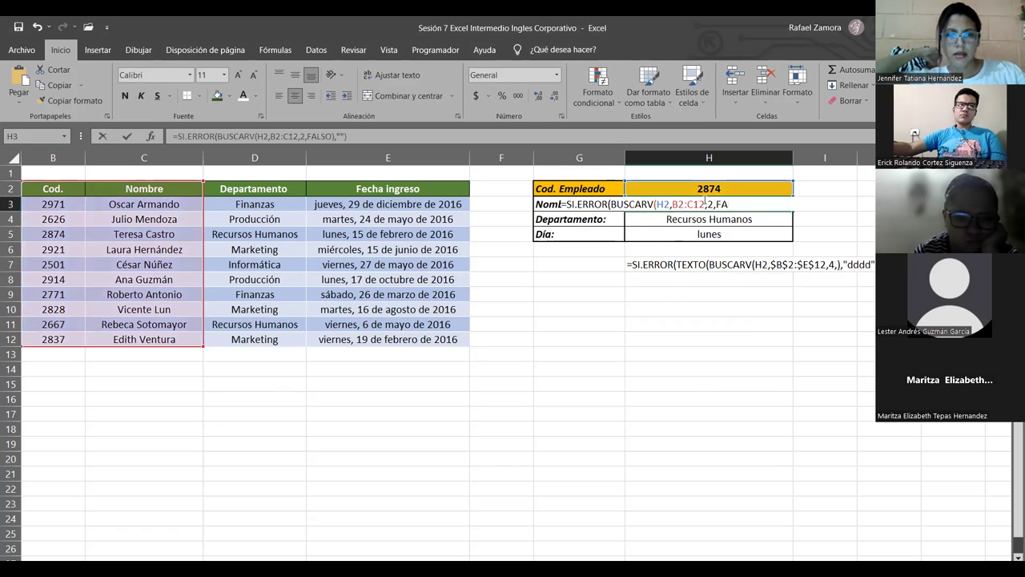
key("Escape")
left_click(658, 265)
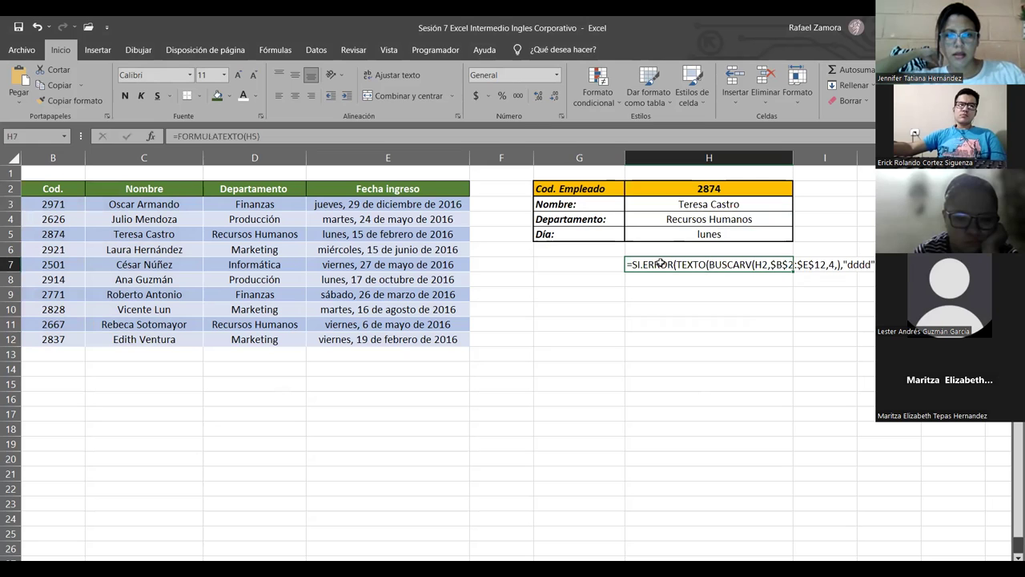
left_click(686, 330)
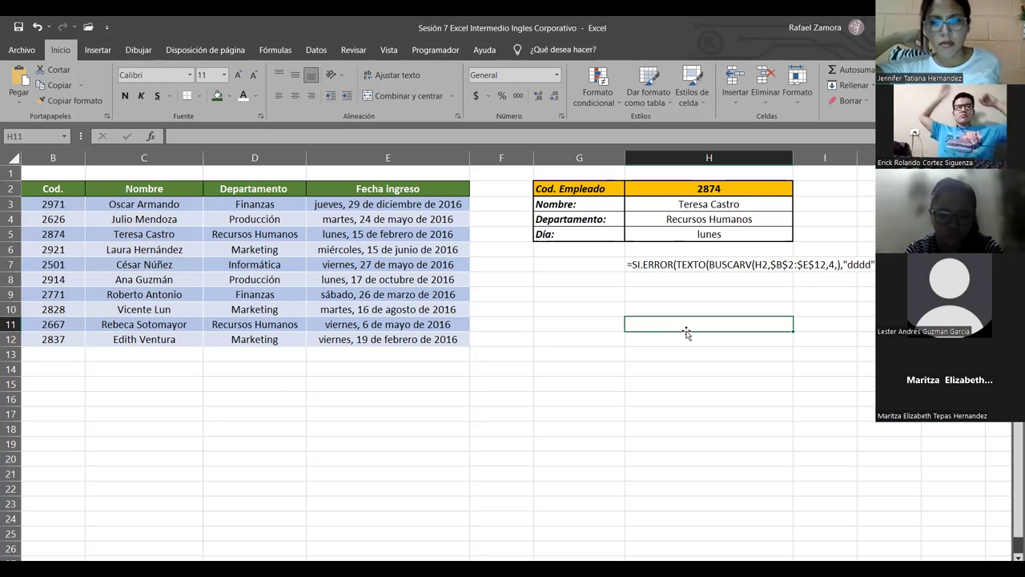
double_click(699, 221)
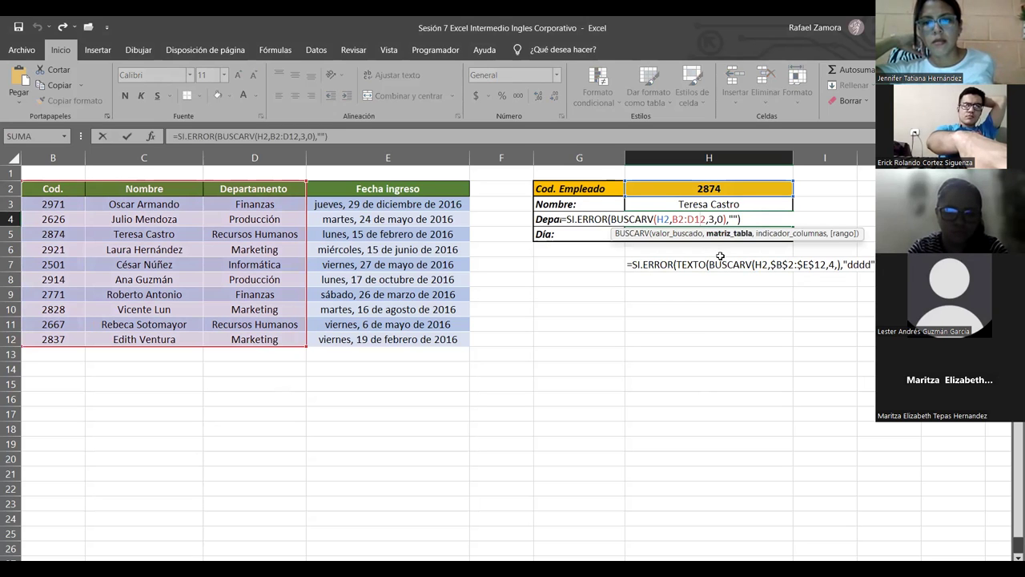
left_click(720, 206)
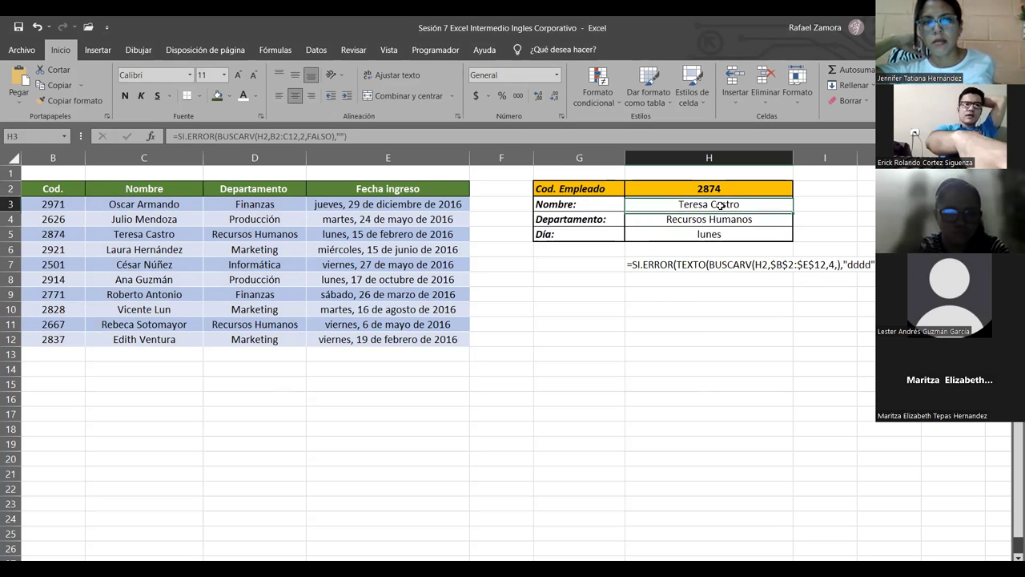
double_click(720, 206)
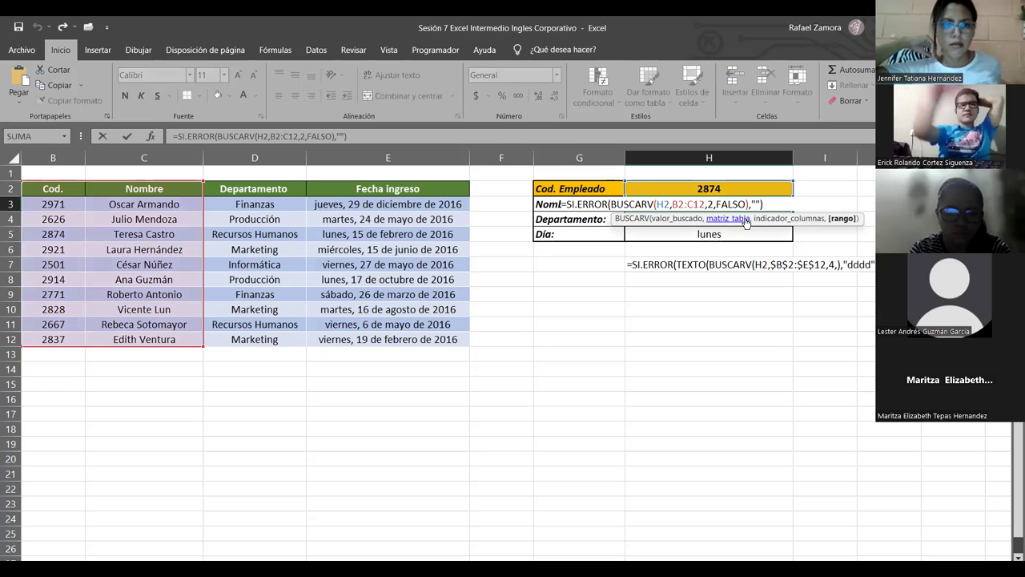
key("ctrl+Return")
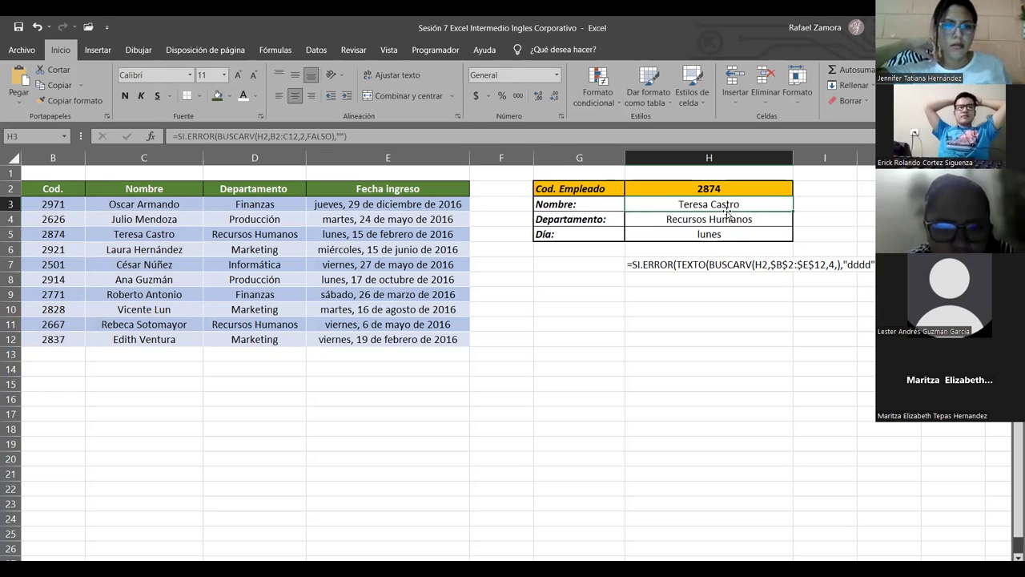
left_click(690, 267)
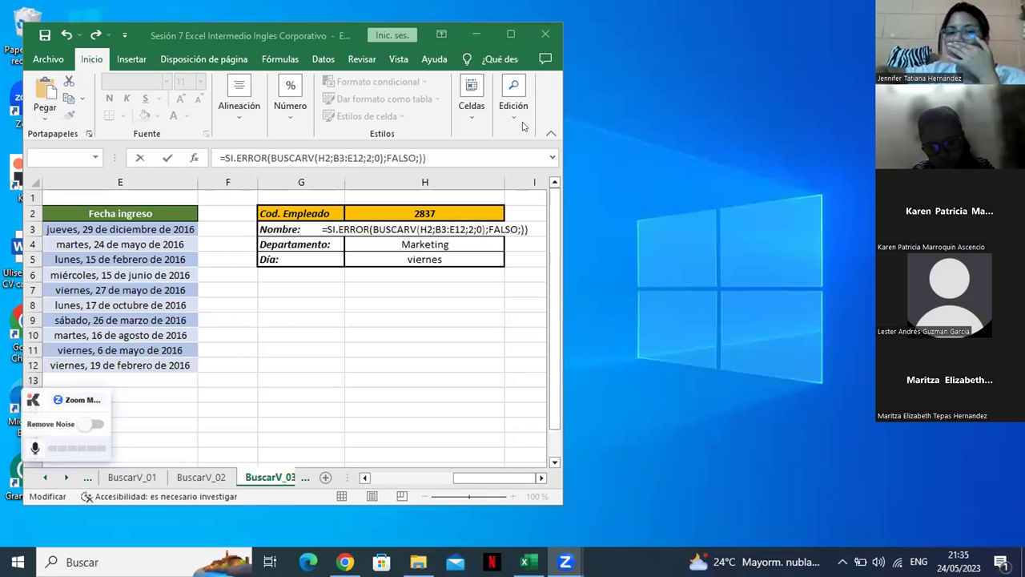
Maximize the workbook and fix BuscarV_03's H3 to =SI.ERROR(BUSCARV(H2;B3:E12;2;0);"").
left_click(510, 34)
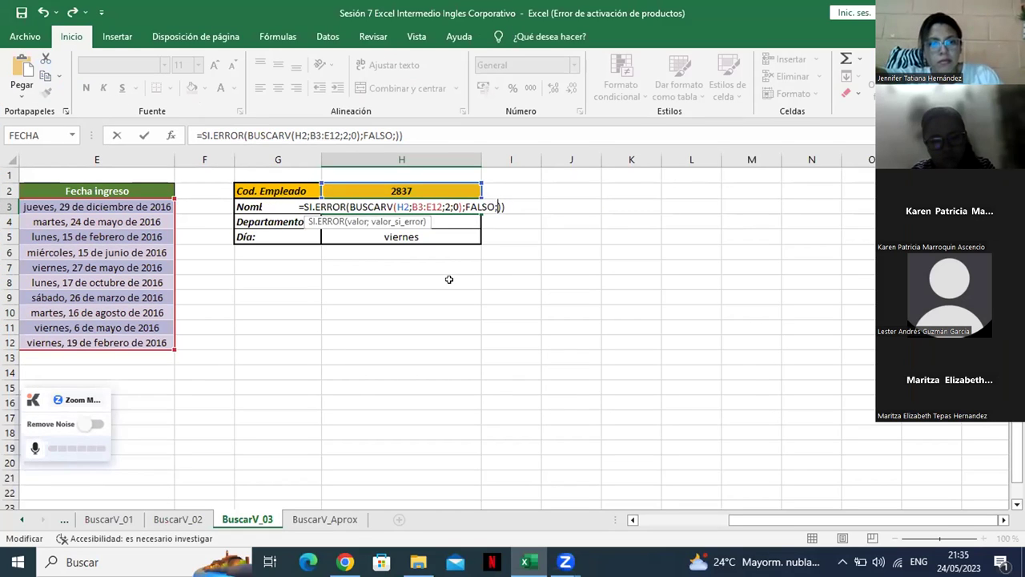
key("BackSpace")
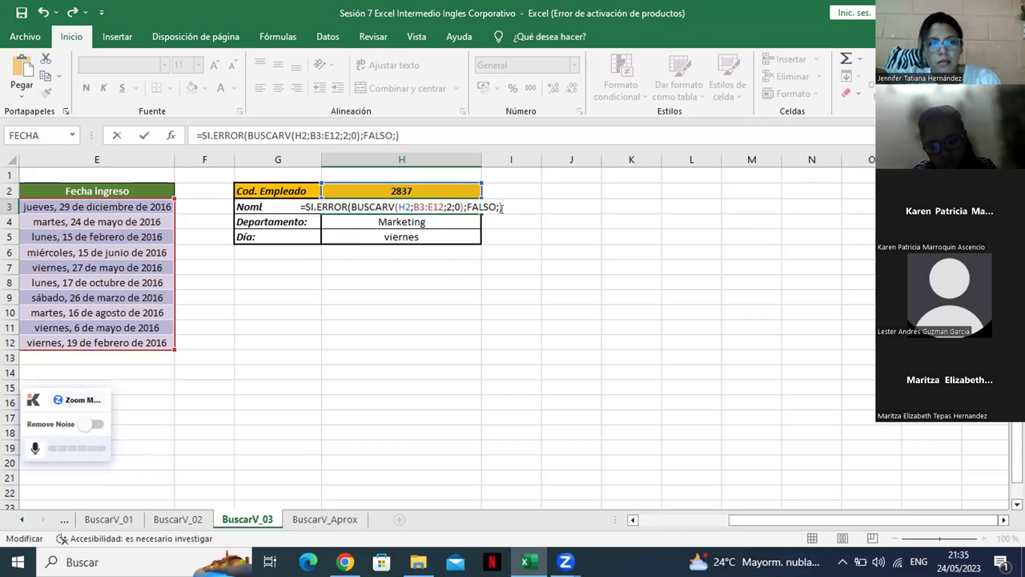
key("BackSpace")
type("\"")
key("BackSpace")
key("BackSpace")
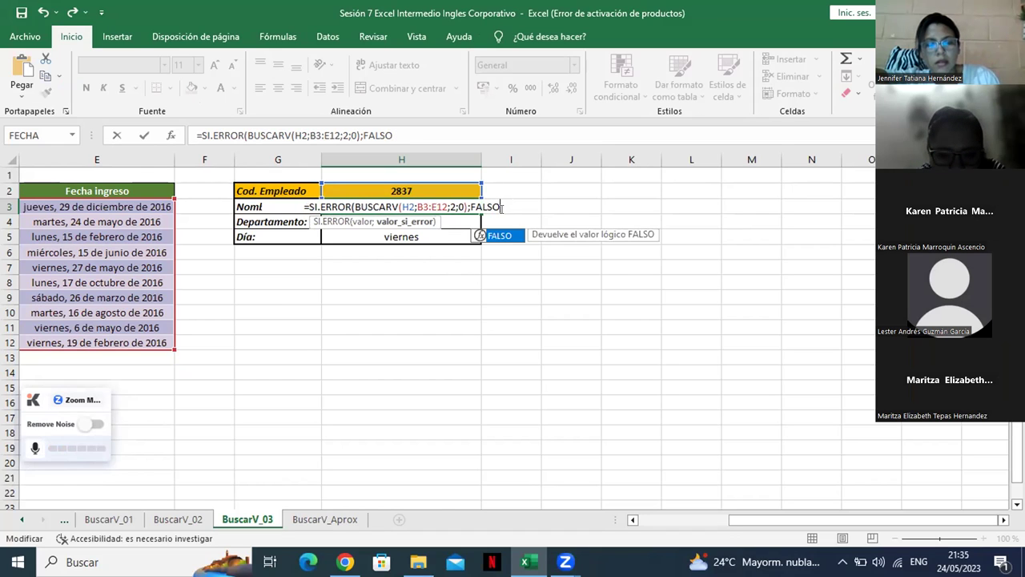
type(")")
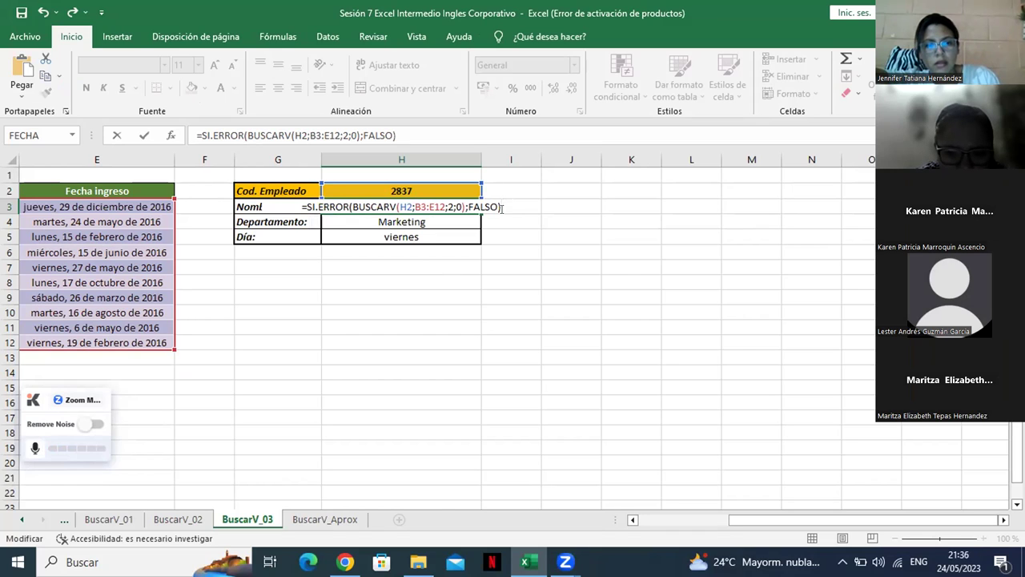
key("BackSpace")
key("BackSpace")
key("BackSpace")
key("BackSpace")
key("BackSpace")
key("BackSpace")
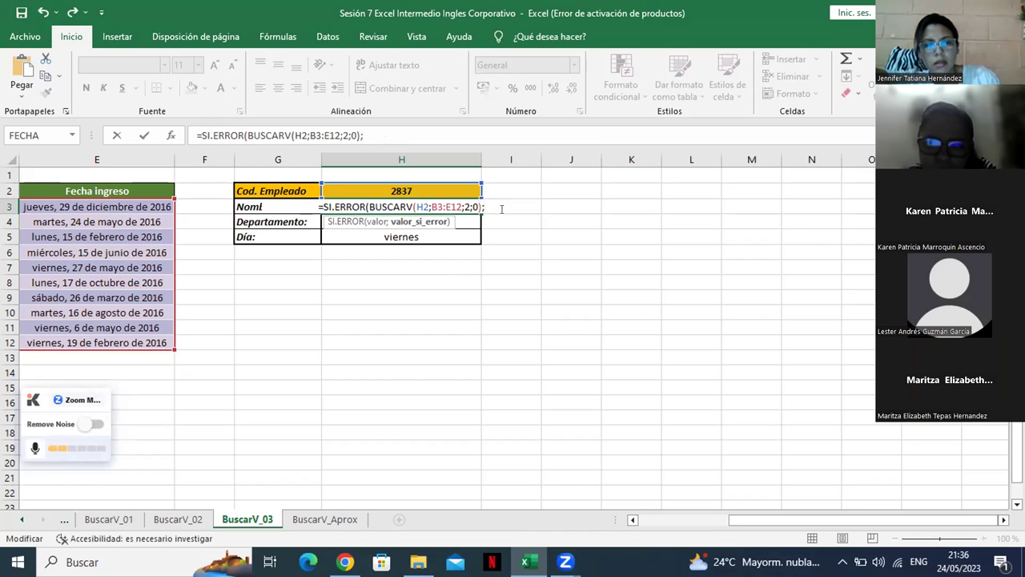
type("\"")
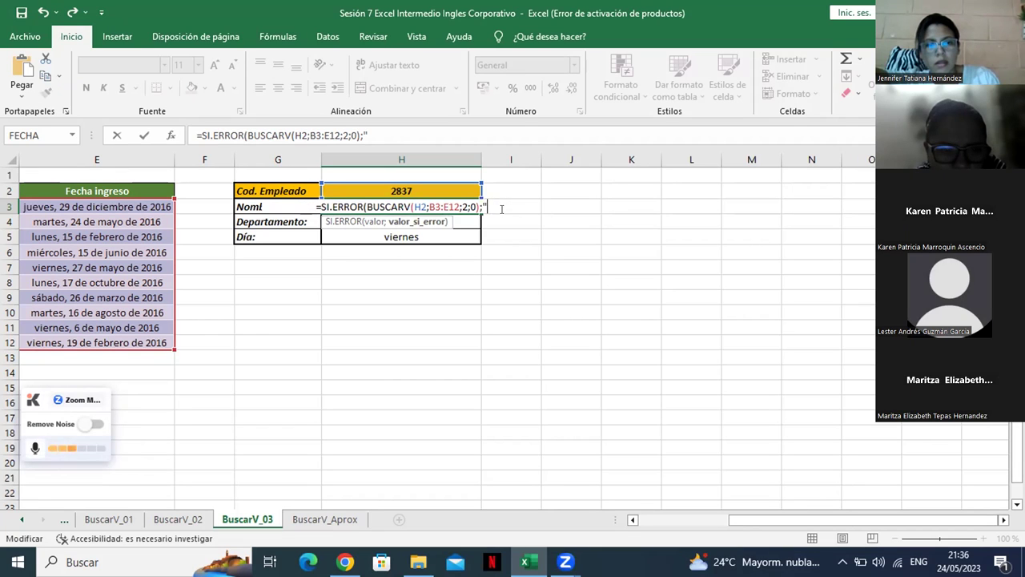
key("BackSpace")
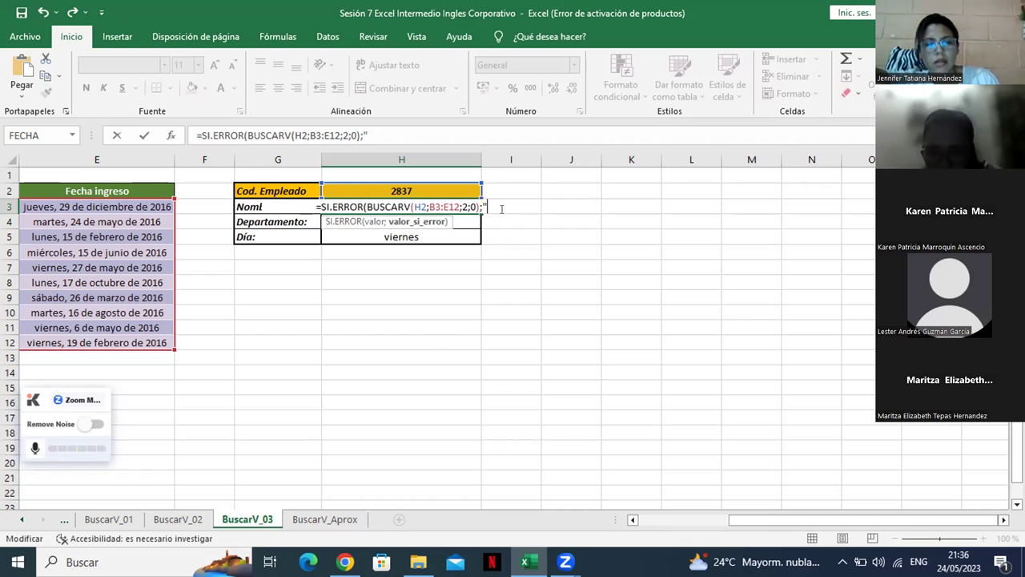
type("\"\"")
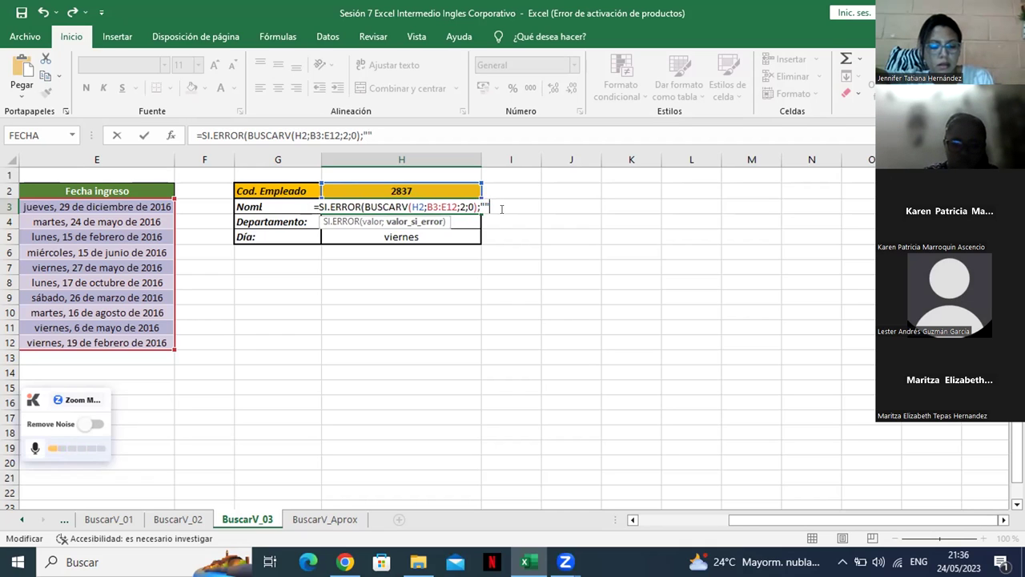
type(")")
key("Return")
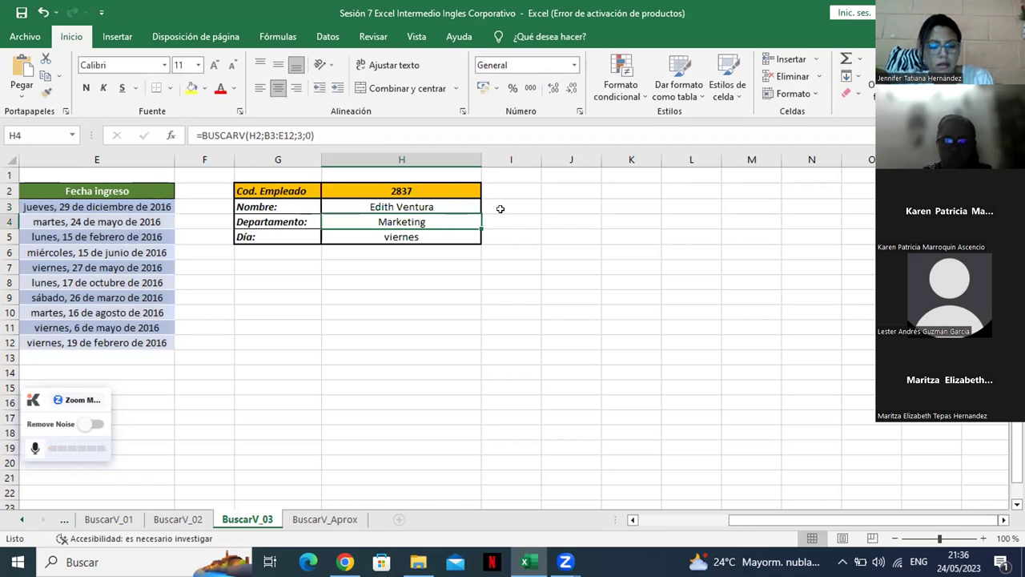
Change the employee code in H2 to 2515.
left_click(406, 201)
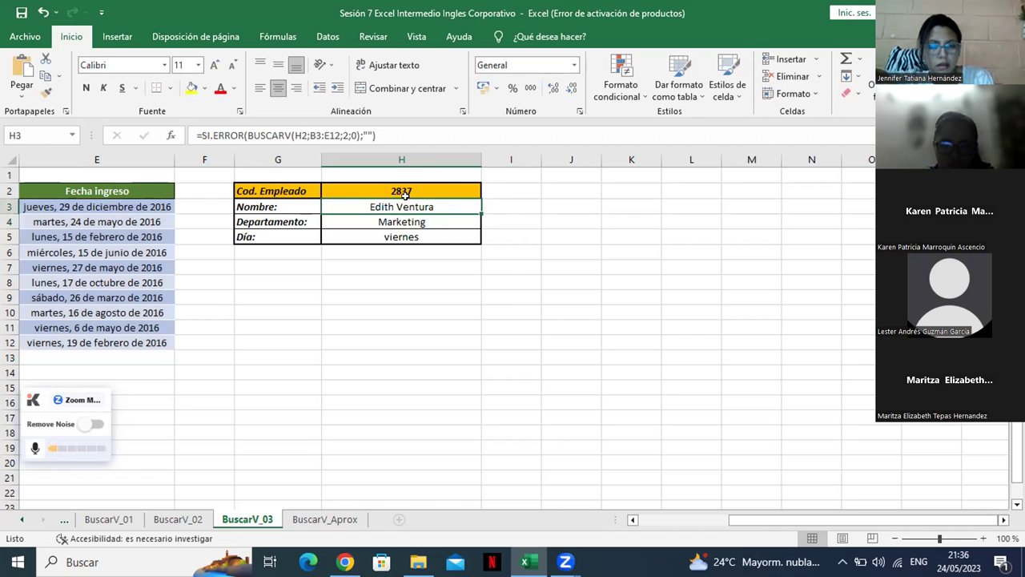
left_click(401, 190)
type("2")
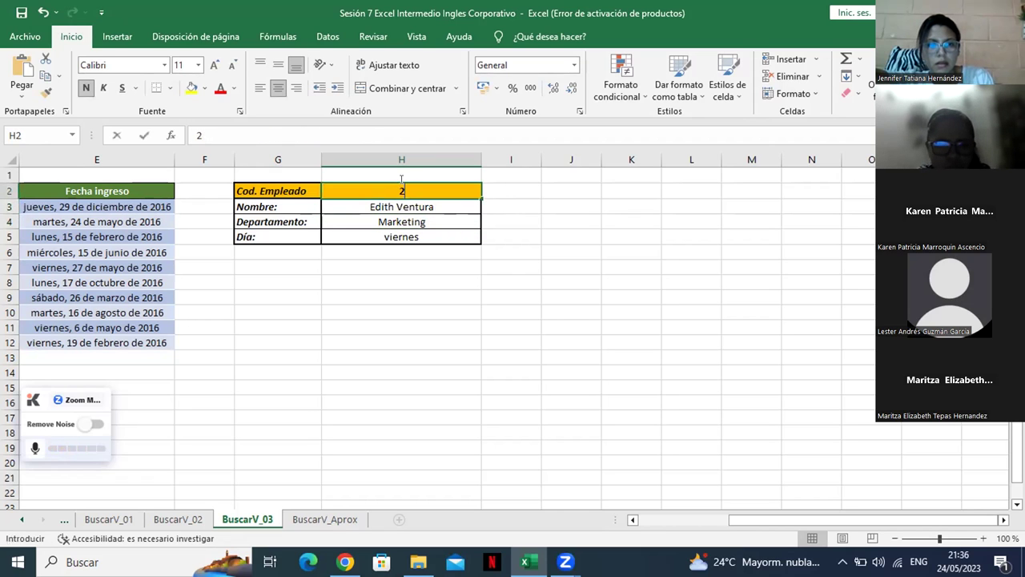
type("515")
key("Return")
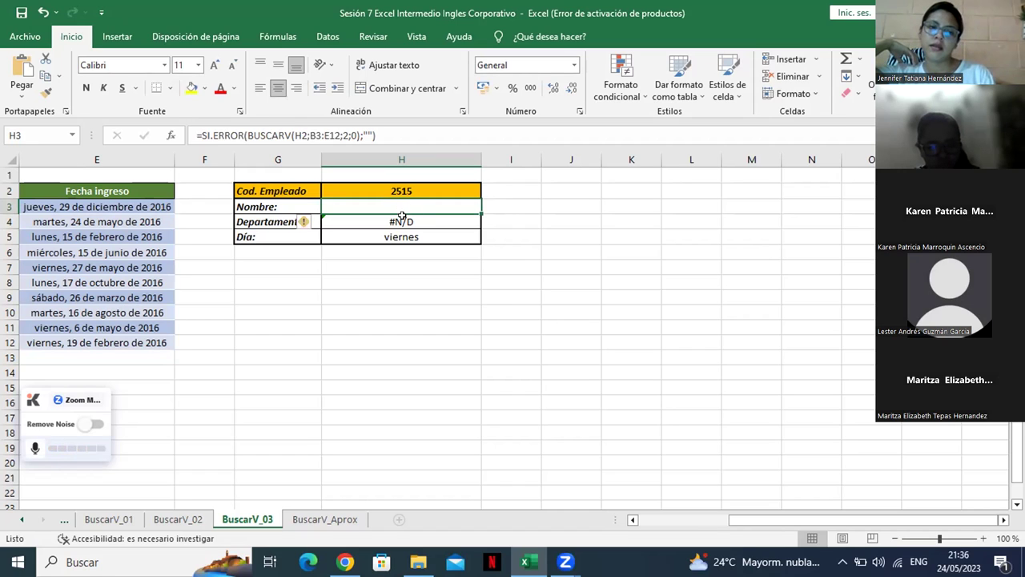
Compare the H4 Departamento formula with the error-handled H3 Nombre formula.
left_click(402, 218)
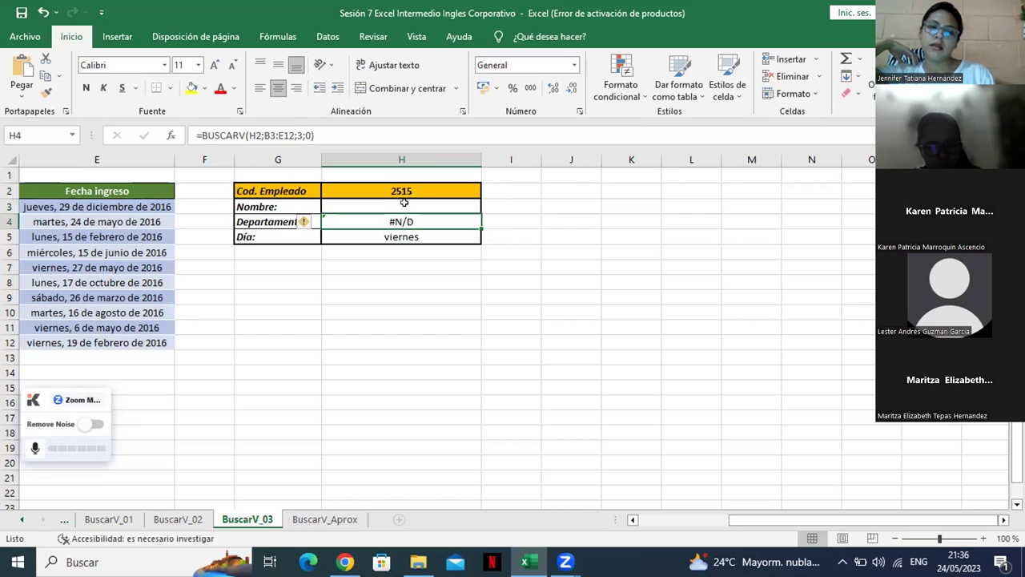
left_click(404, 203)
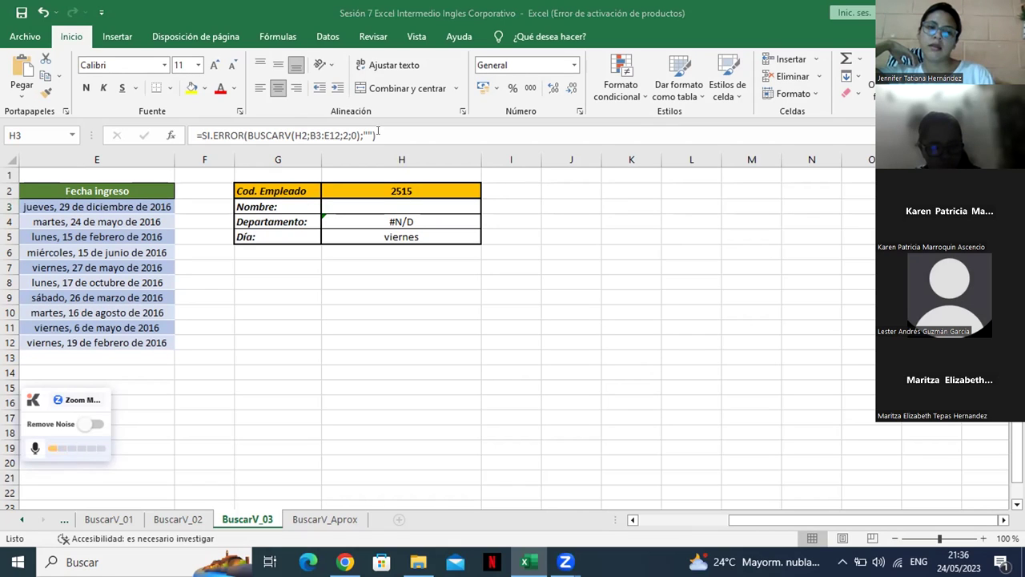
left_click(377, 199)
left_click(383, 215)
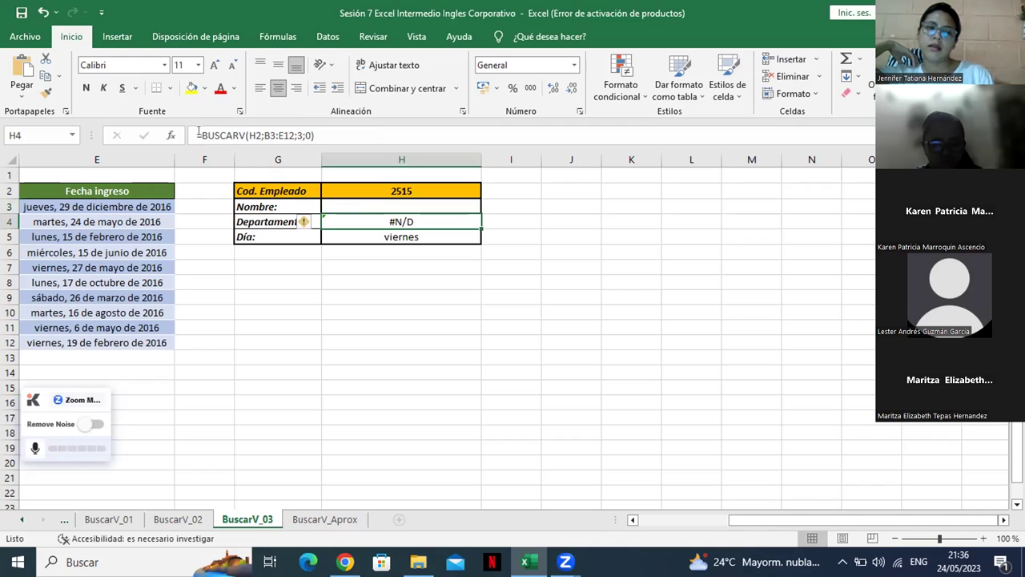
Rewrite the H4 Departamento formula as =SI.ERROR(BUSCARV(H2;B3:E12;3;0);"") in the formula bar.
left_click(199, 134)
type("SI.")
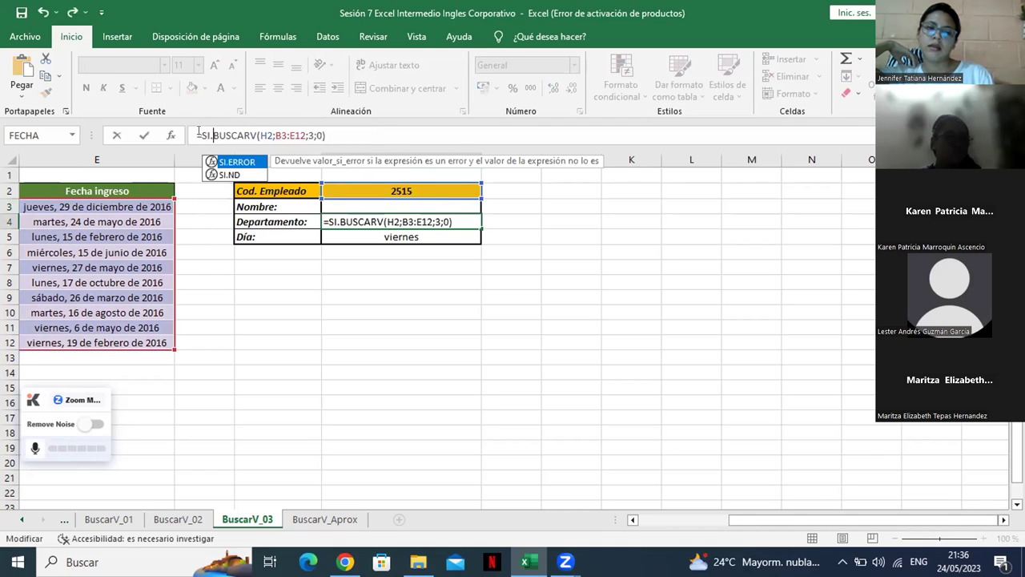
type("ERROR")
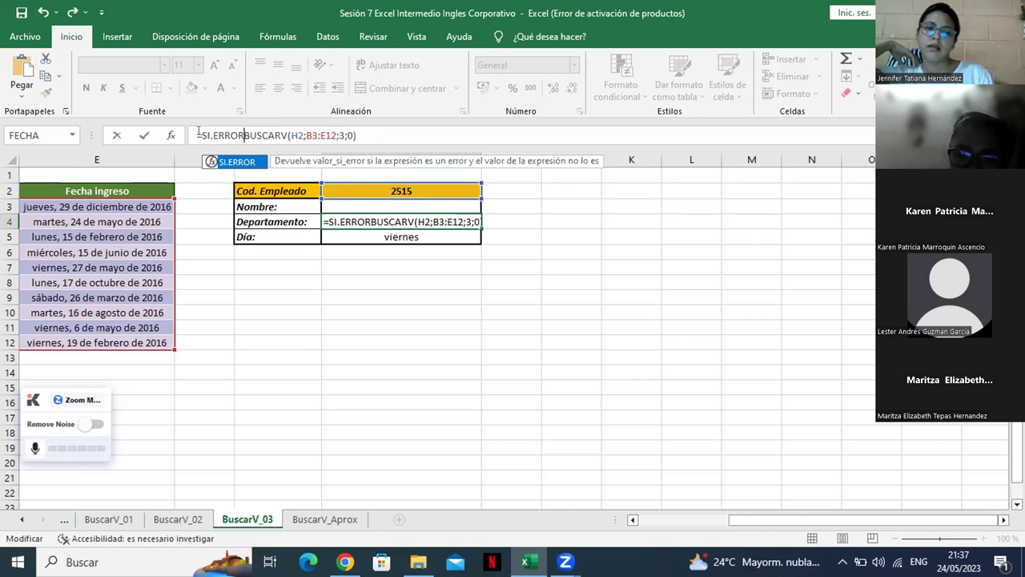
type("(")
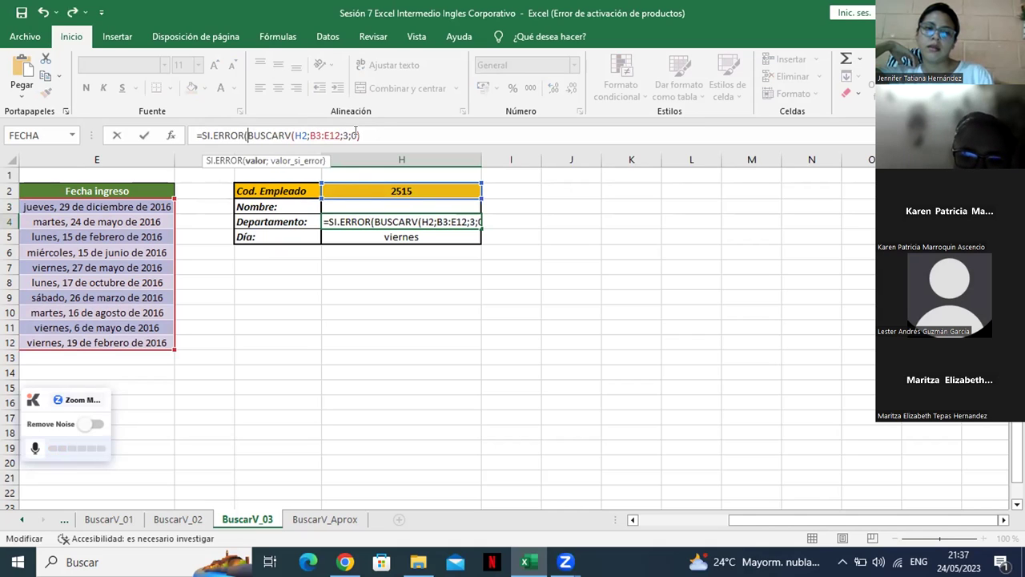
left_click(366, 130)
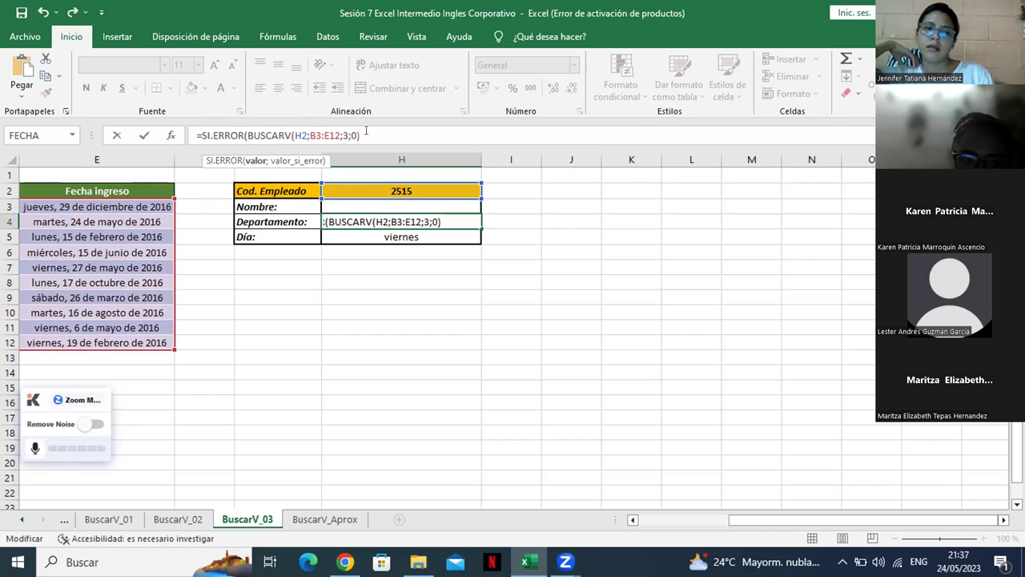
type(";")
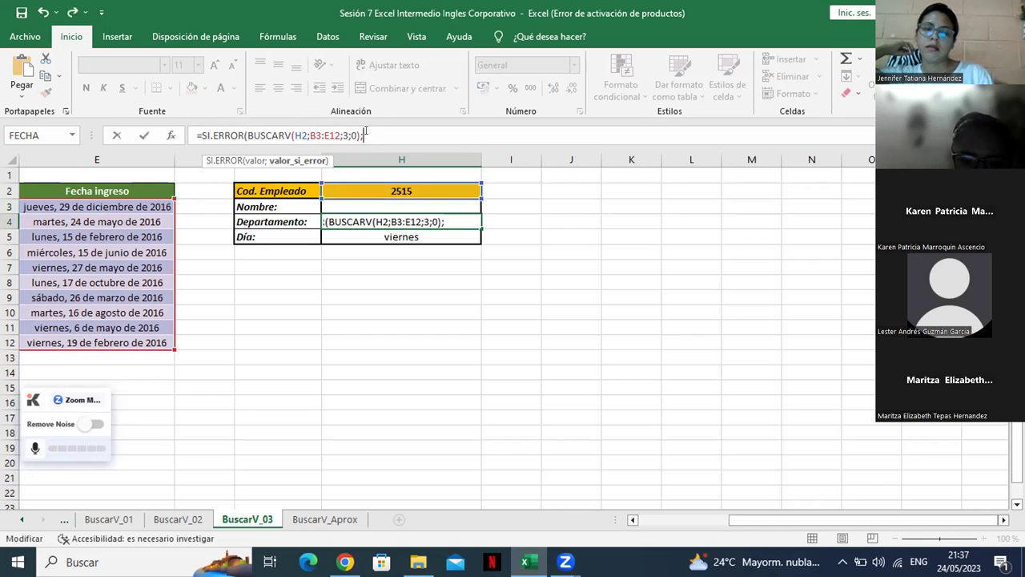
type("\"\"")
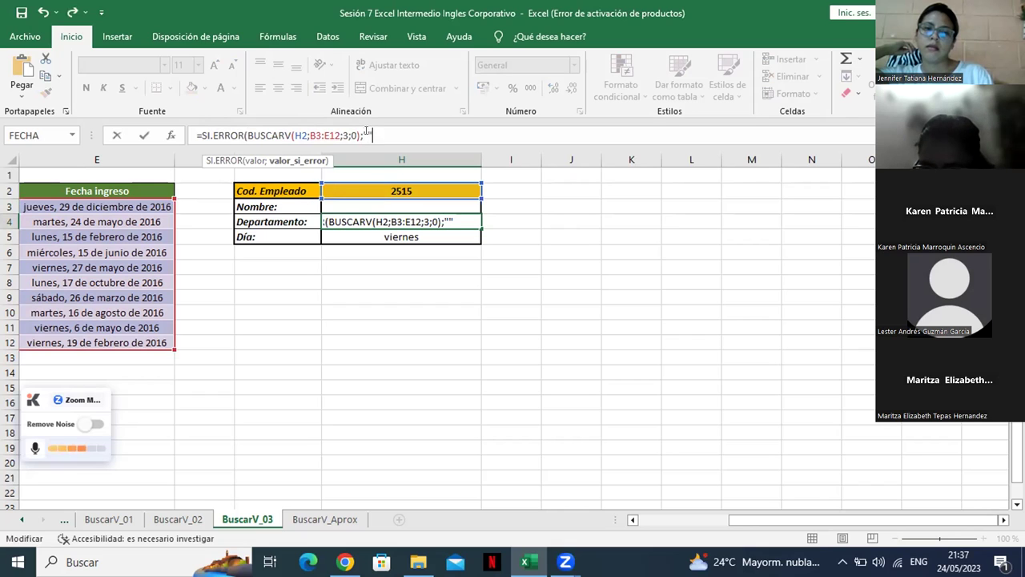
type(")")
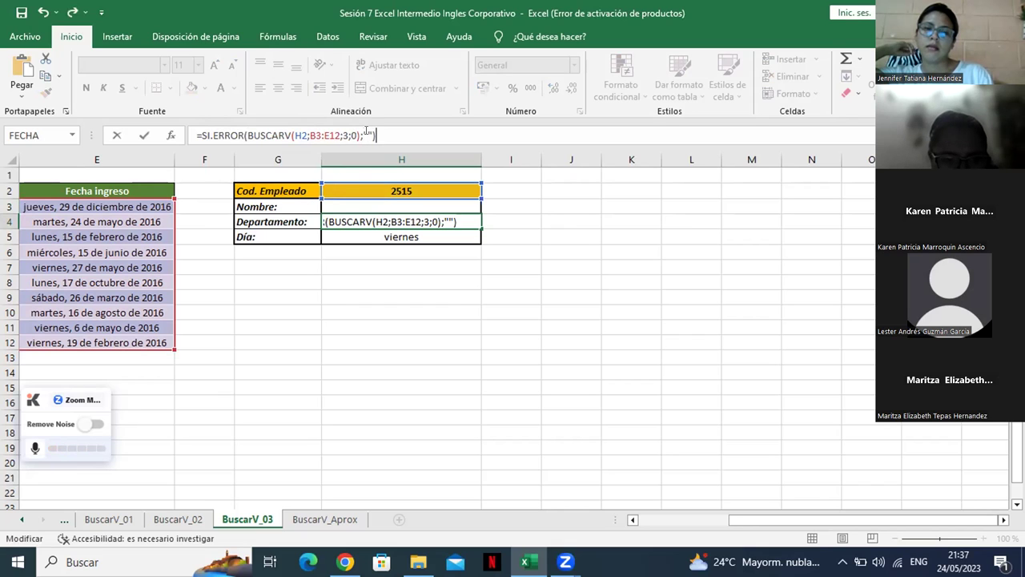
key("Return")
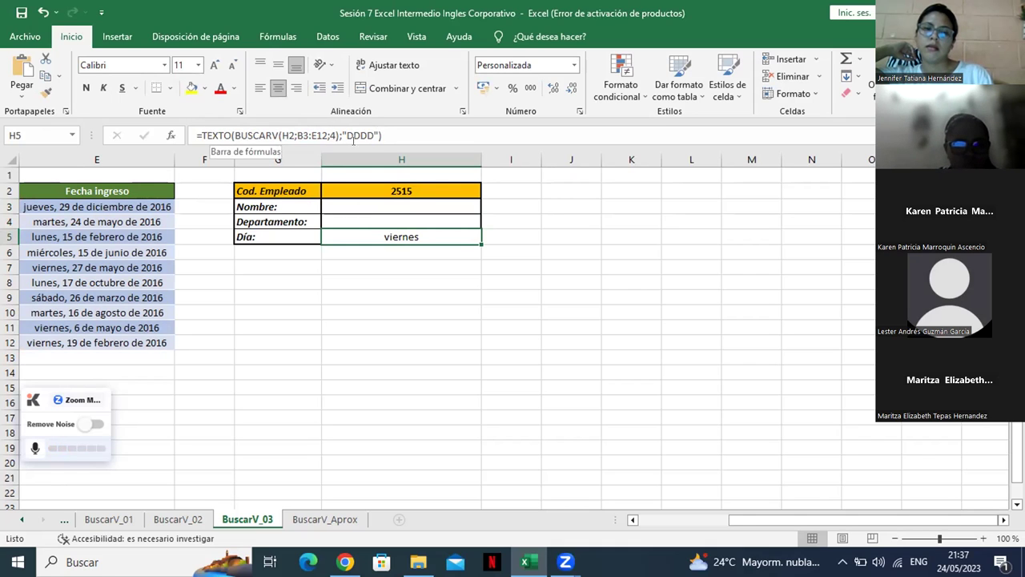
Add a 0 exact-match argument after column index 4 in the H5 day formula.
double_click(395, 233)
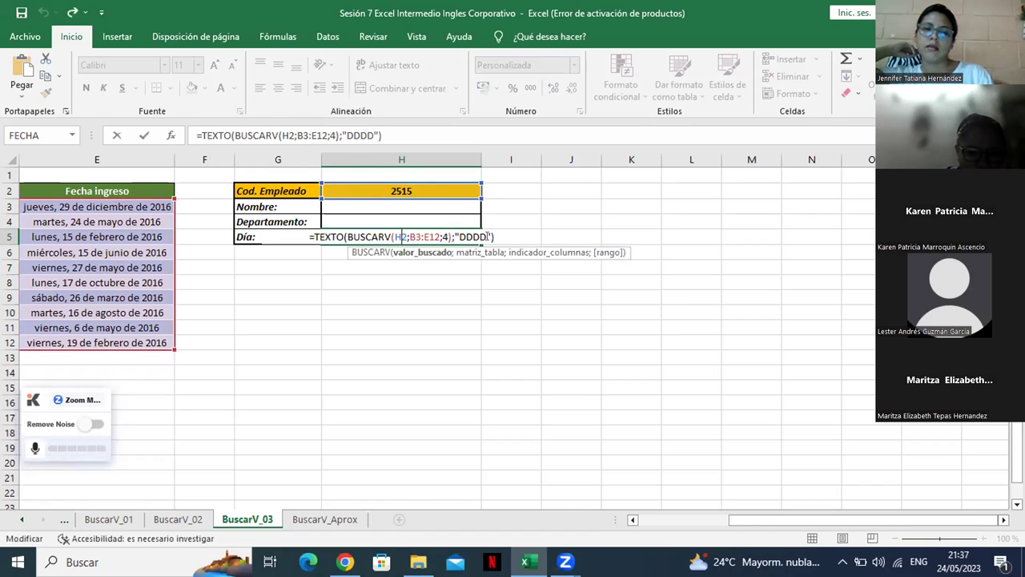
left_click(444, 233)
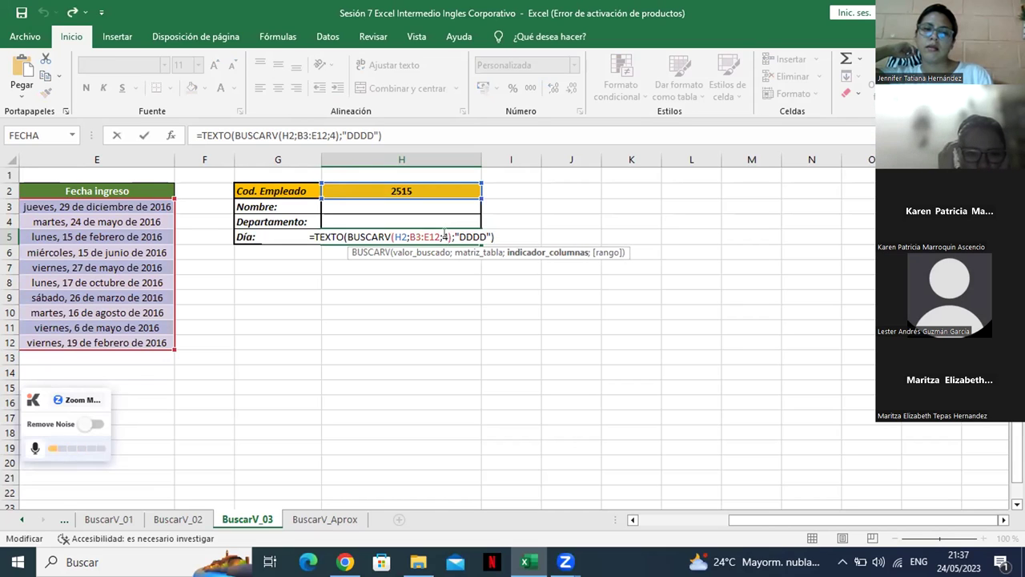
type(",")
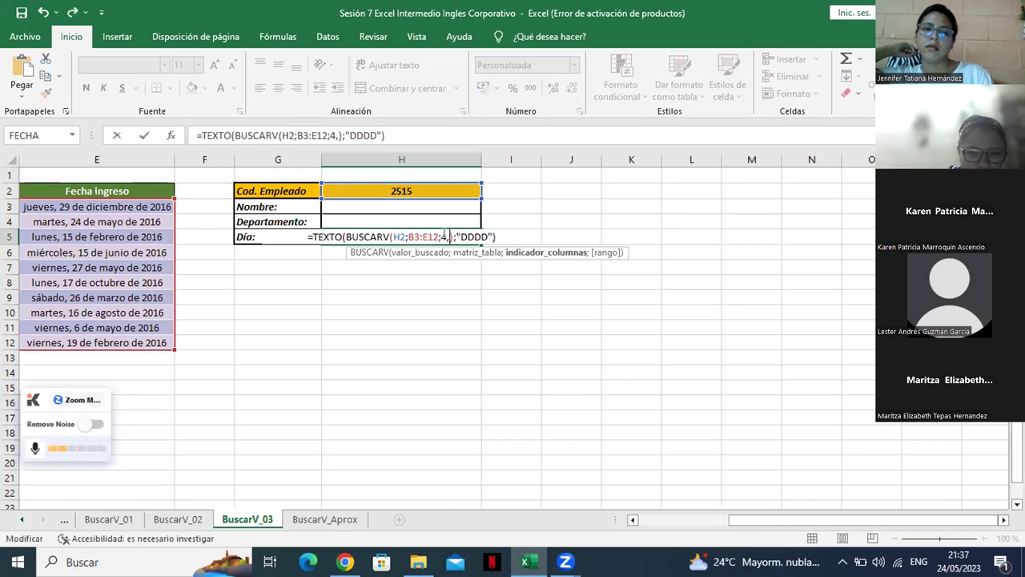
type("0")
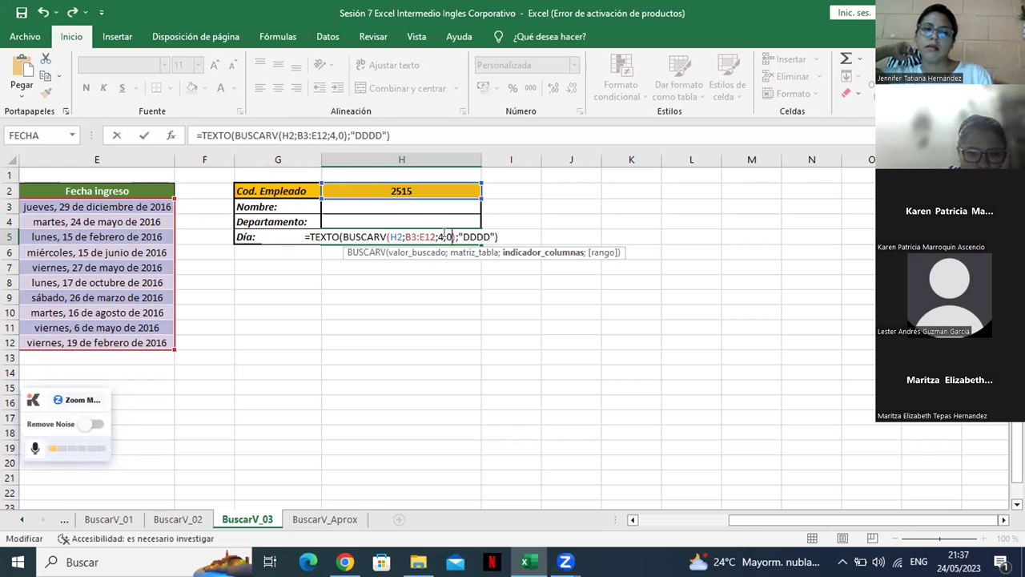
key("Return")
left_click(435, 233)
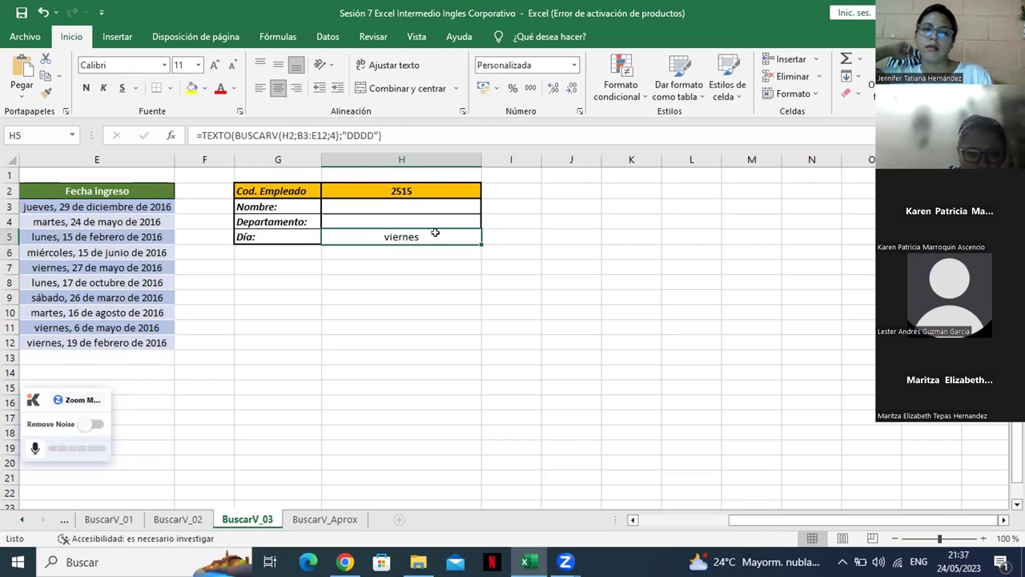
left_click(334, 134)
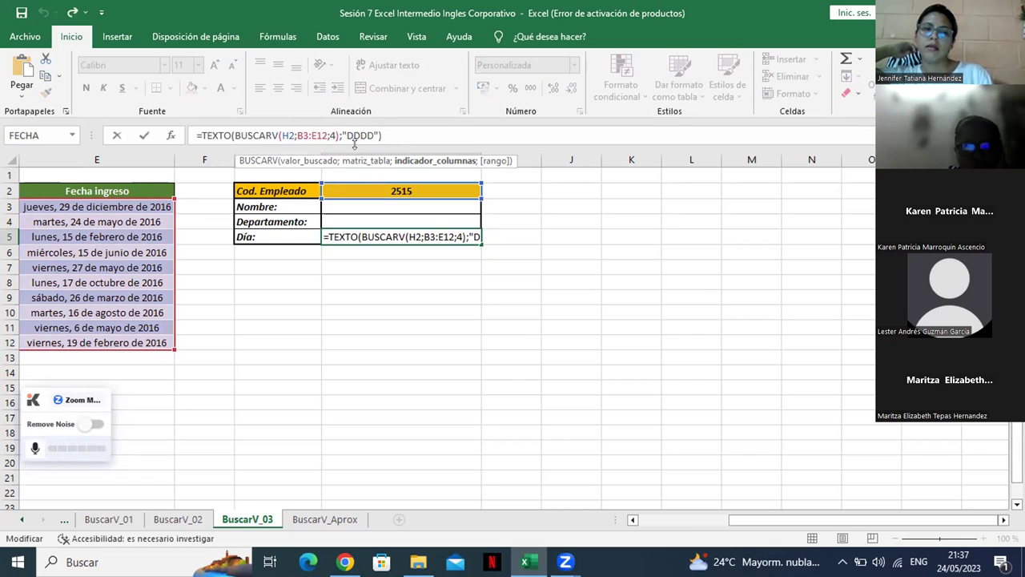
key("Return")
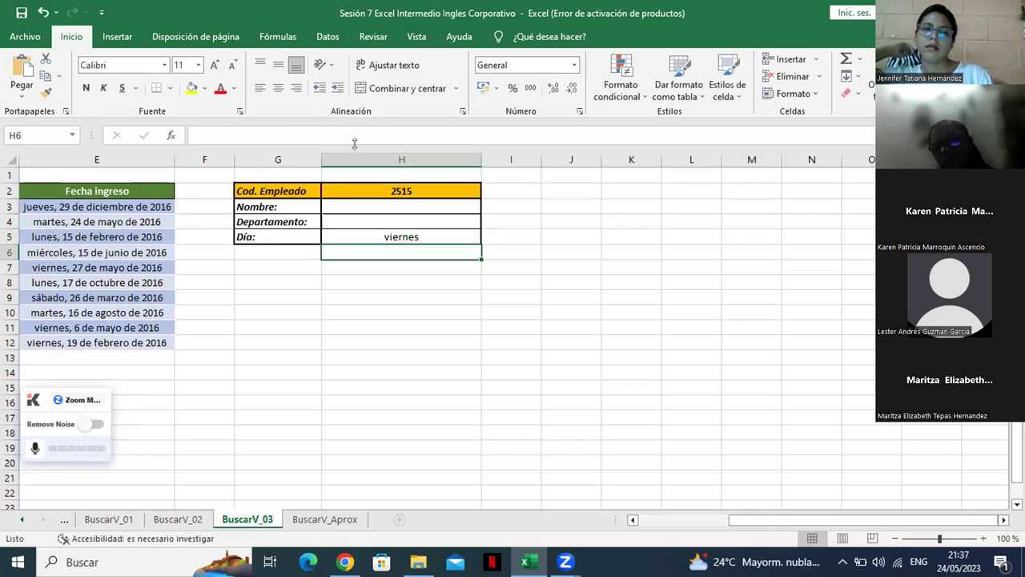
Correct H5 to =TEXTO(BUSCARV(H2;B3:E12;4;0);"DDDD"), which returns #N/D for 2515.
left_click(406, 236)
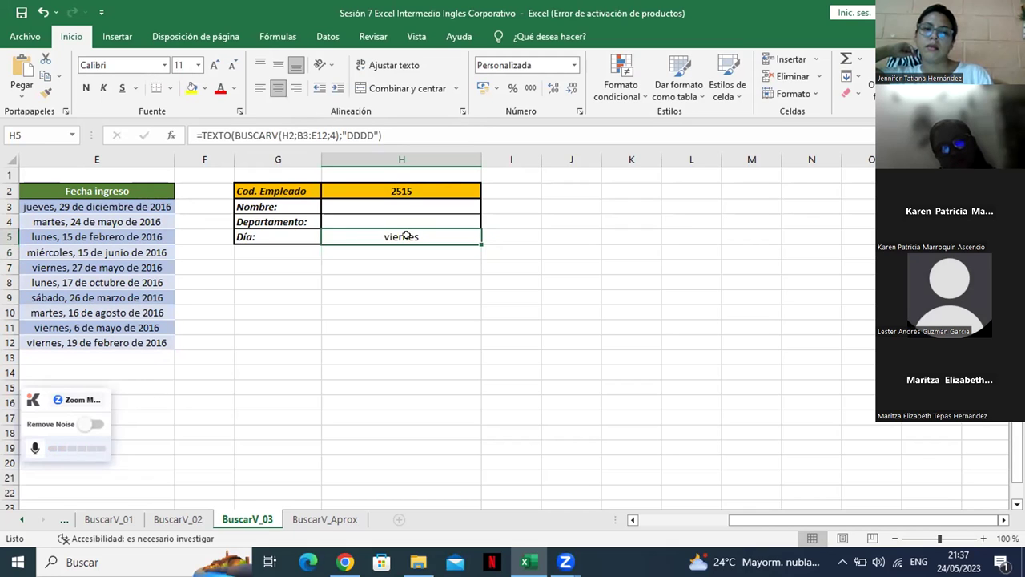
left_click(285, 136)
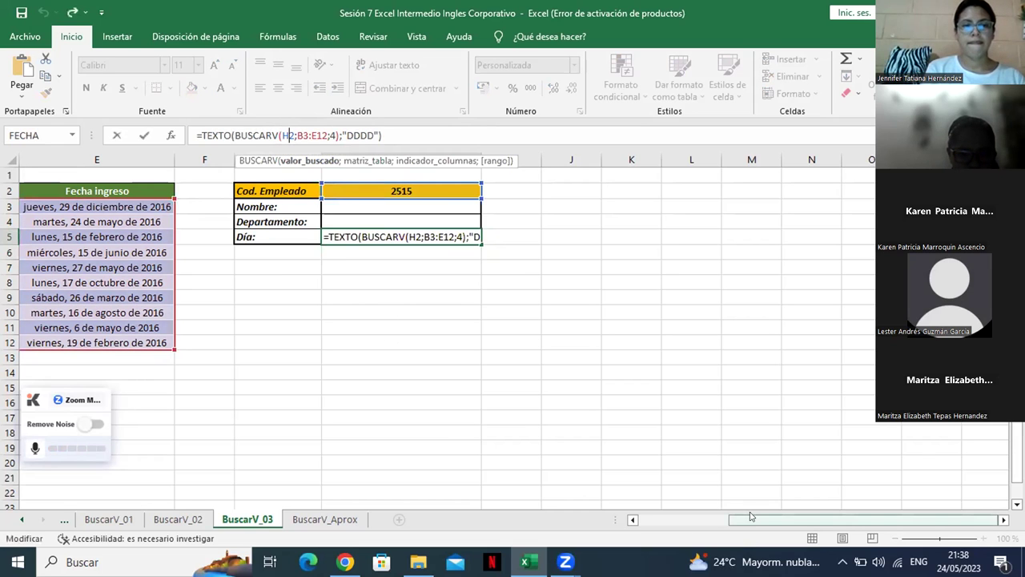
mouse_move(750, 519)
left_mouse_down()
mouse_move(685, 515)
mouse_move(700, 514)
left_mouse_up()
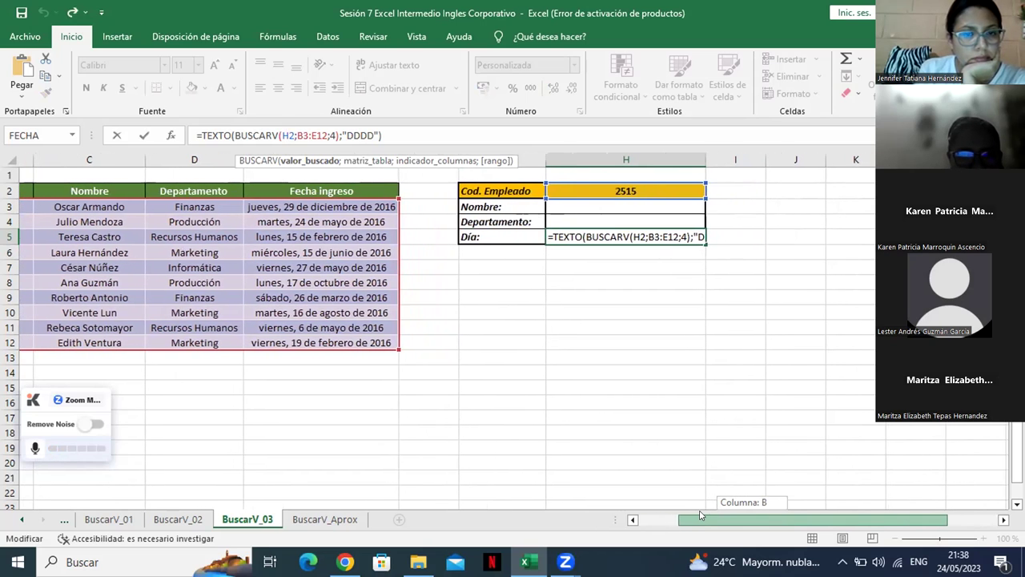
left_click_drag(700, 515, 704, 515)
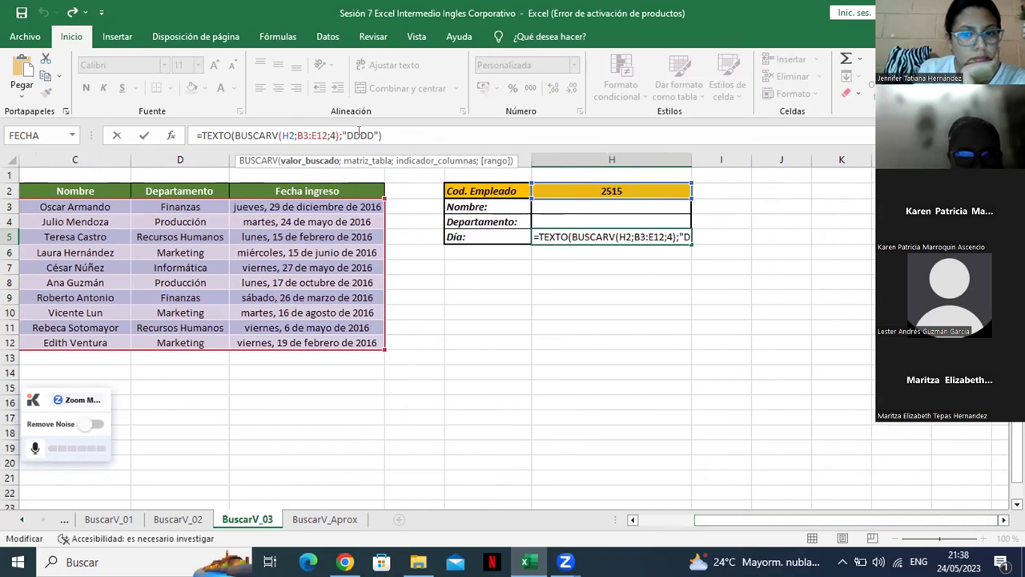
left_click(333, 134)
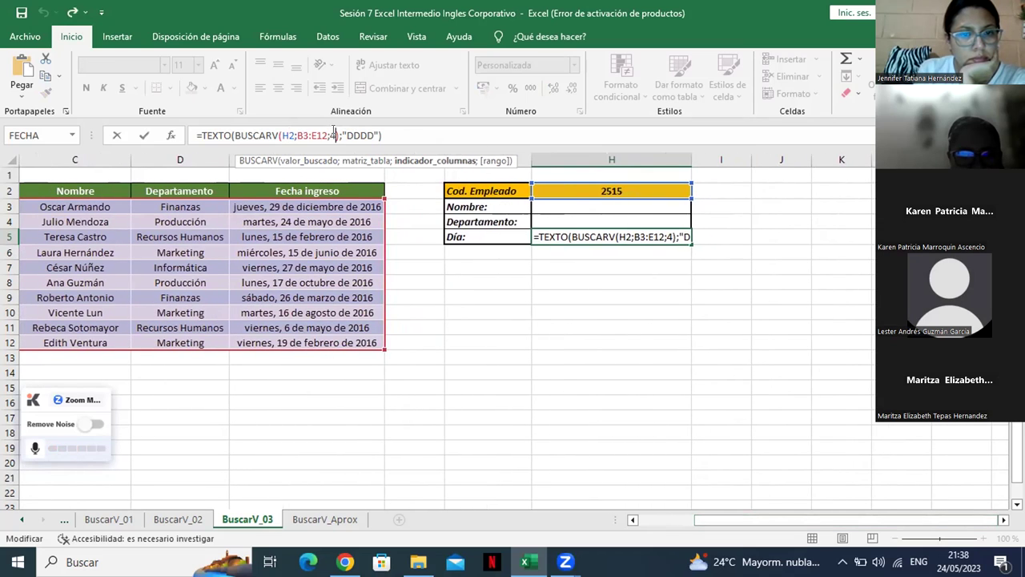
type(")")
key("Left")
type(";")
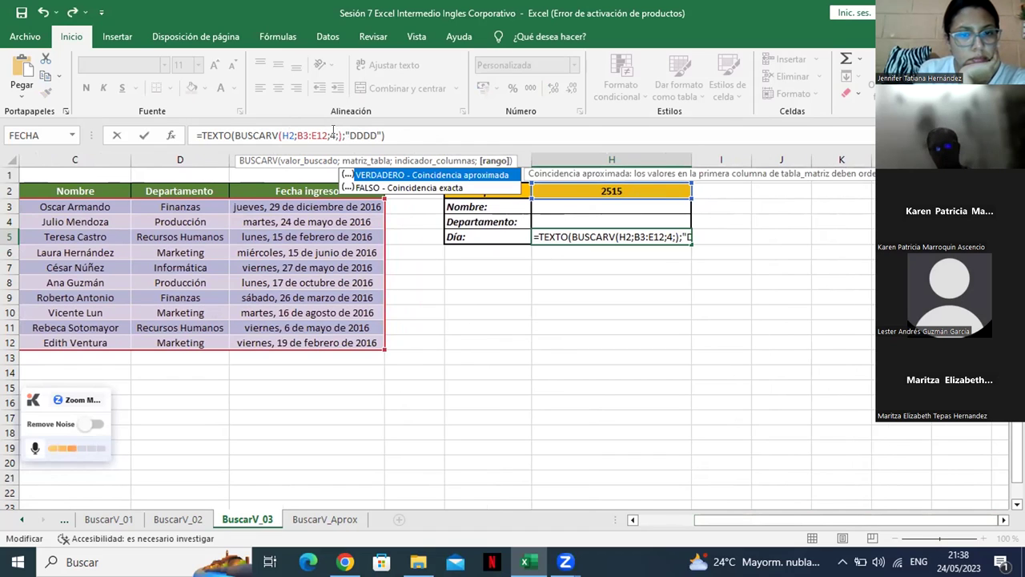
type("0")
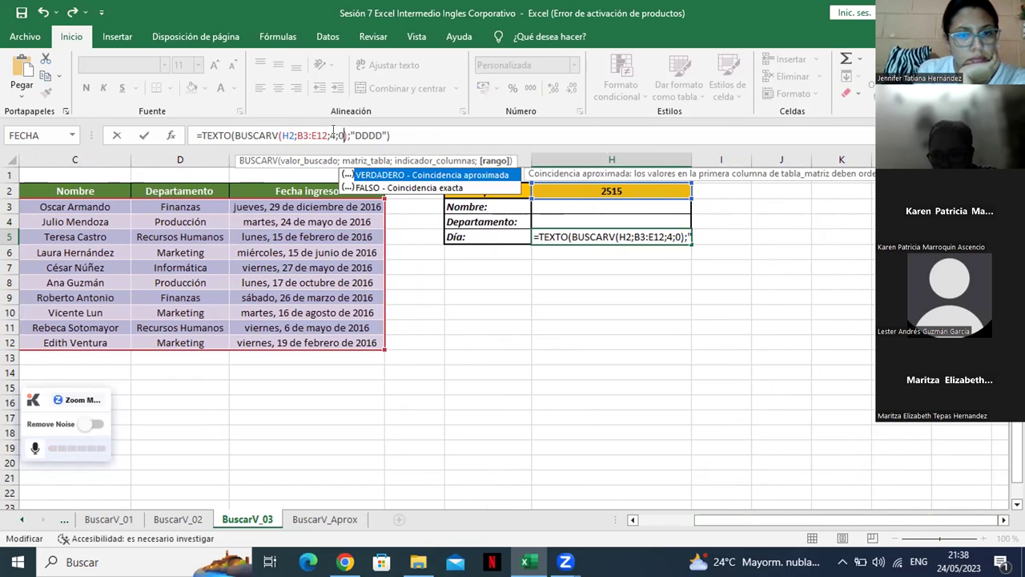
key("Return")
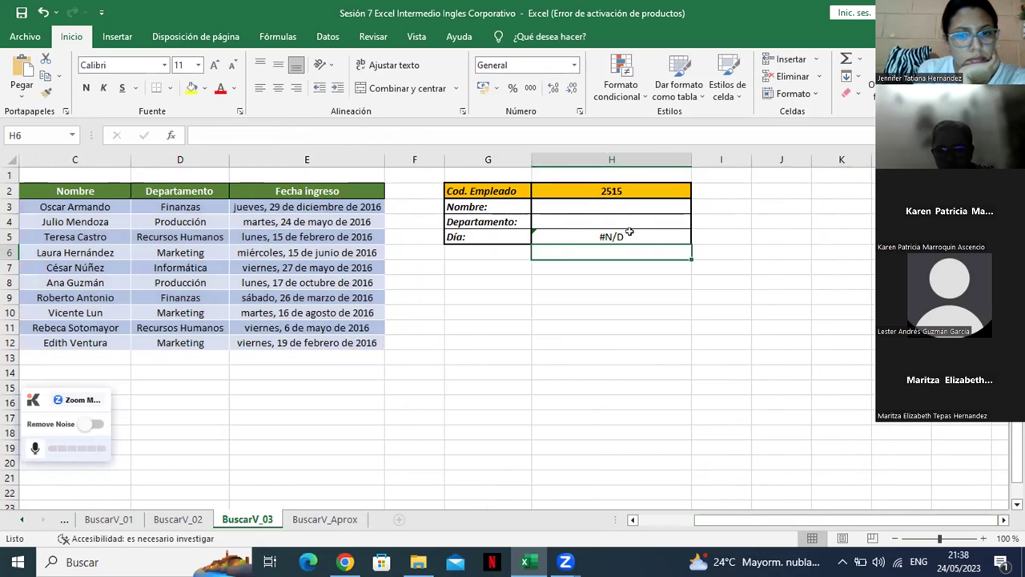
left_click(628, 233)
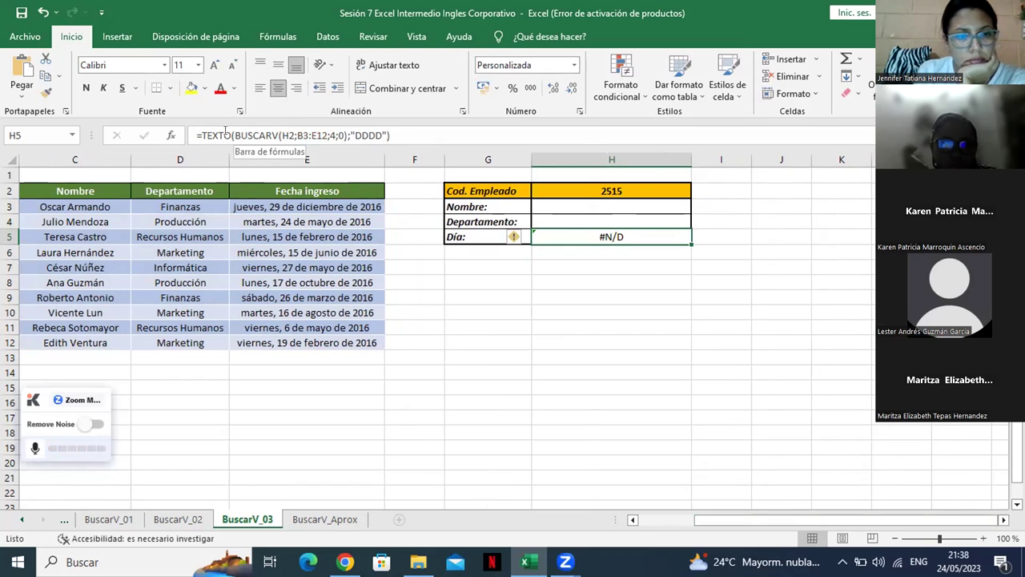
left_click(201, 134)
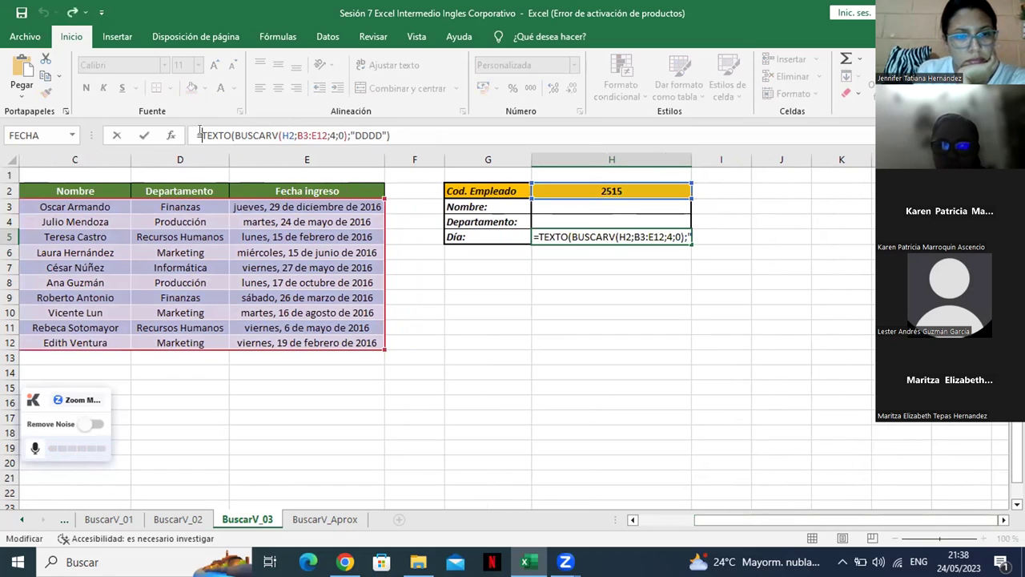
Wrap the H5 weekday formula in SI.ERROR with a "" fallback so Día shows blank.
type("SI.ERROR(")
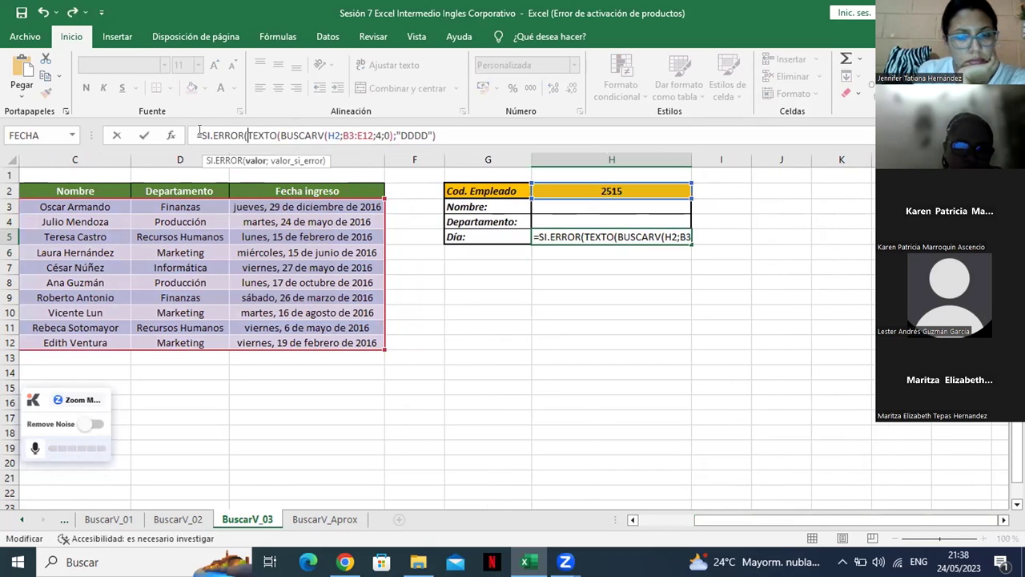
left_click(436, 134)
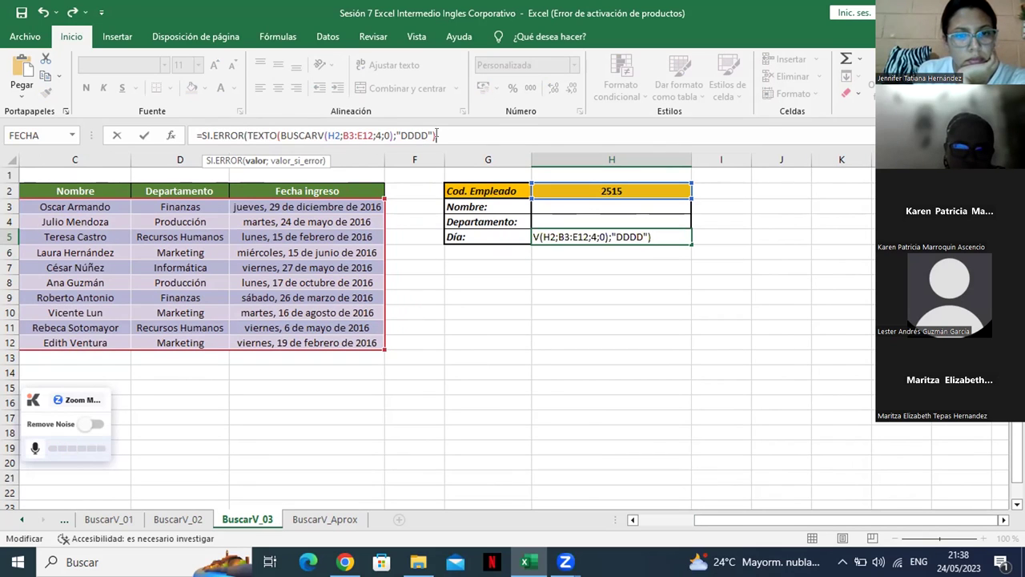
type(";")
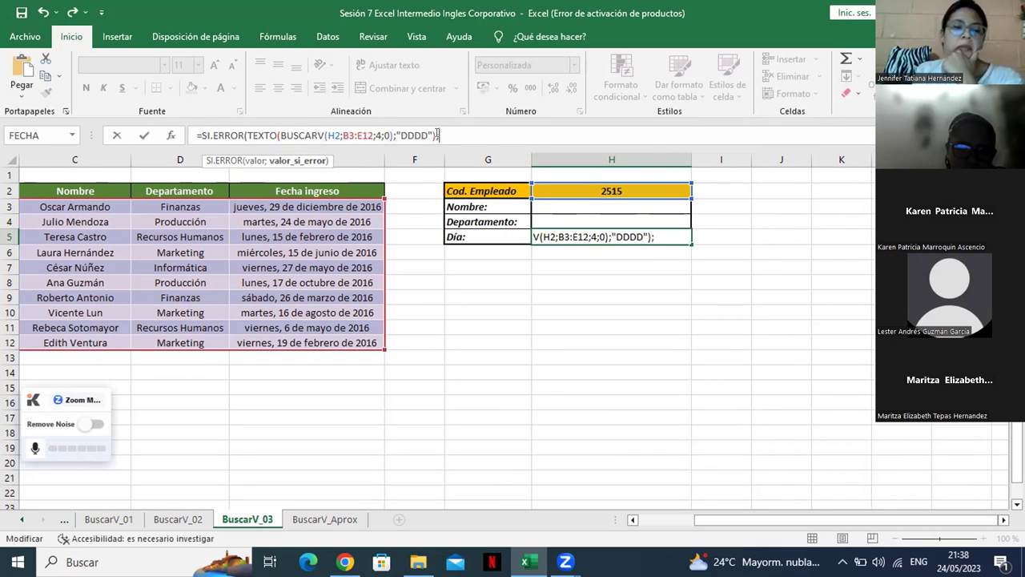
type("\"\"")
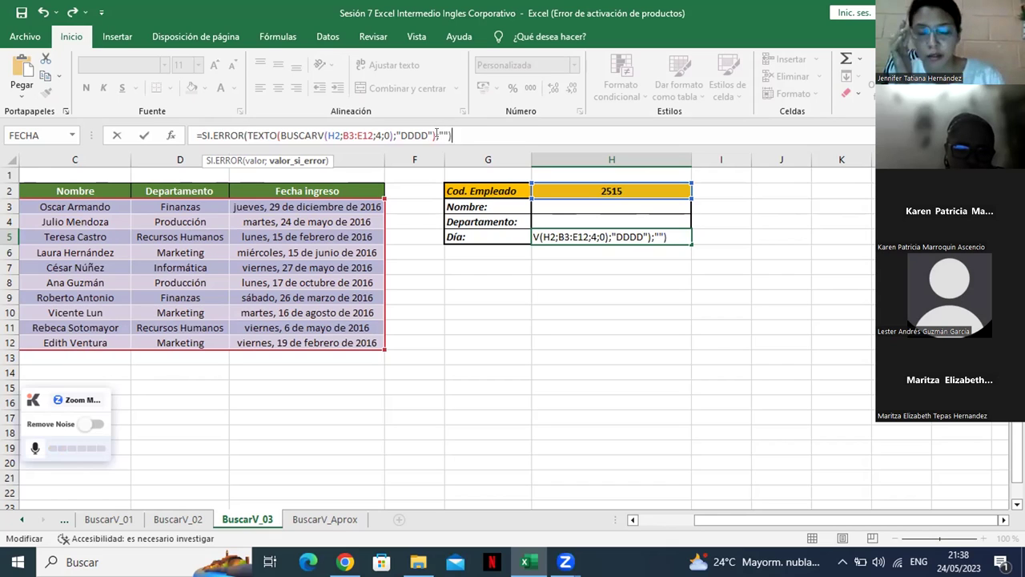
type(")")
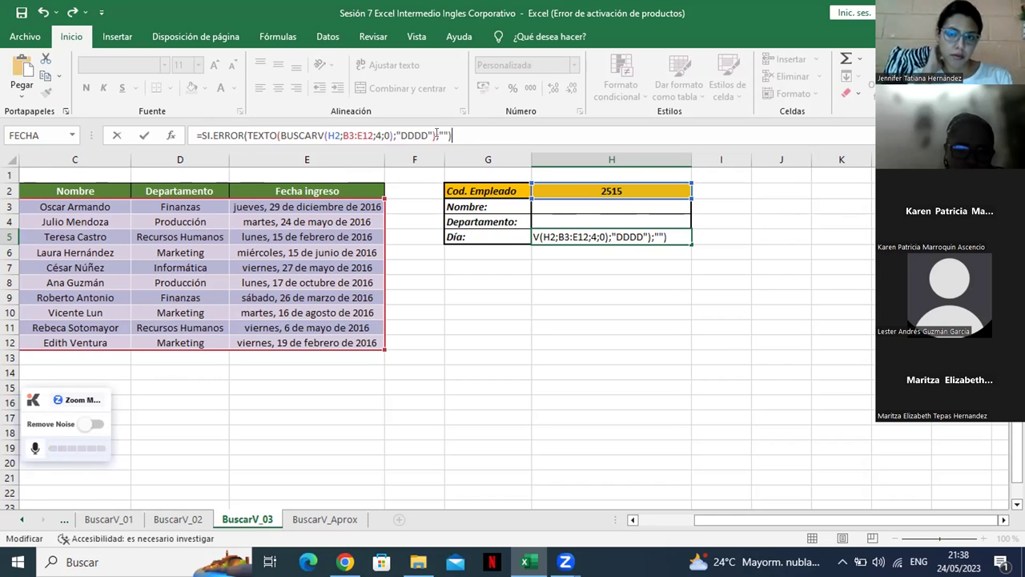
key("Return")
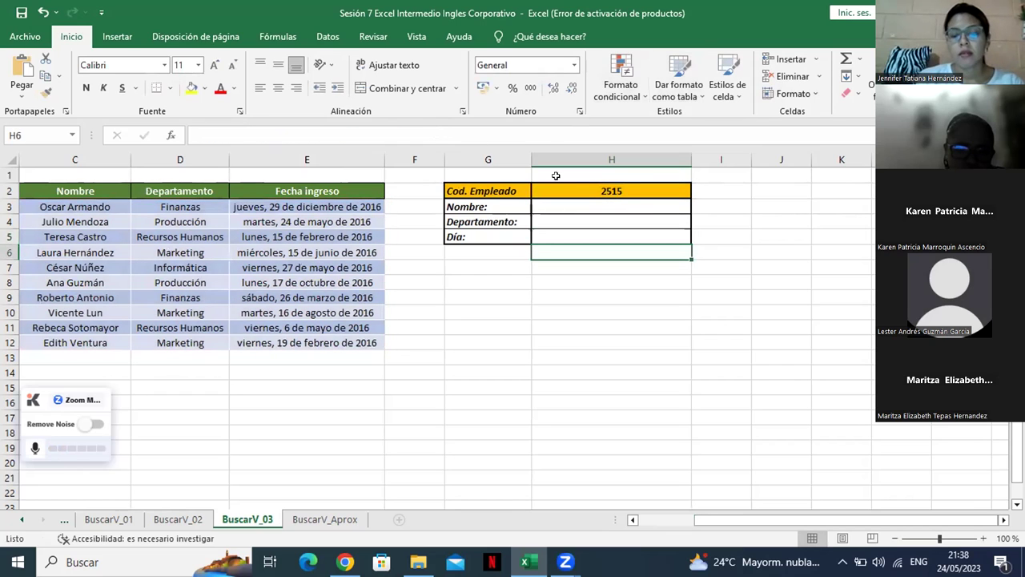
left_click(615, 189)
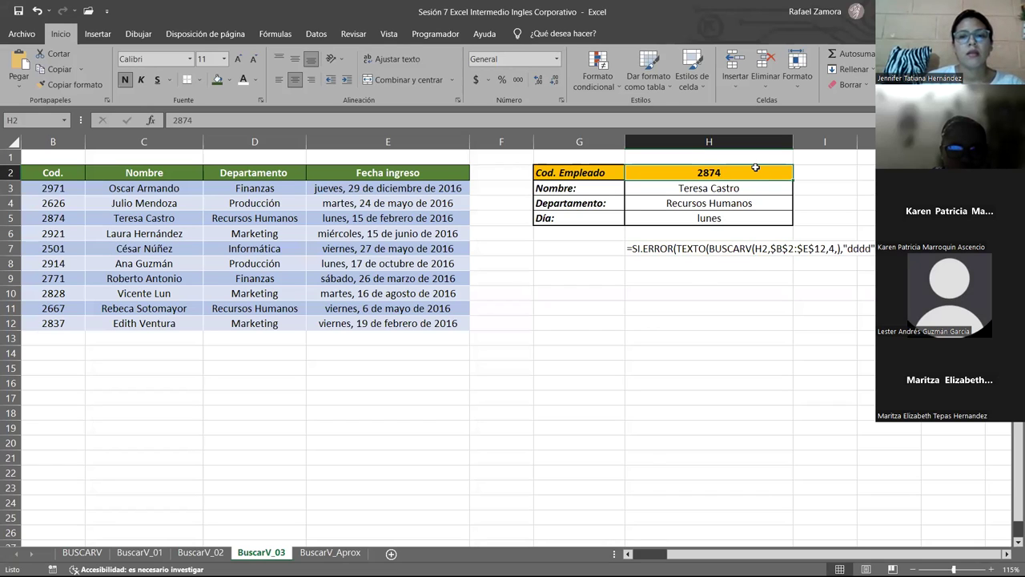
Show the completed BuscarV_03 lookup with employee code 2874 in H2 and the Datos ribbon displayed.
left_click(279, 444)
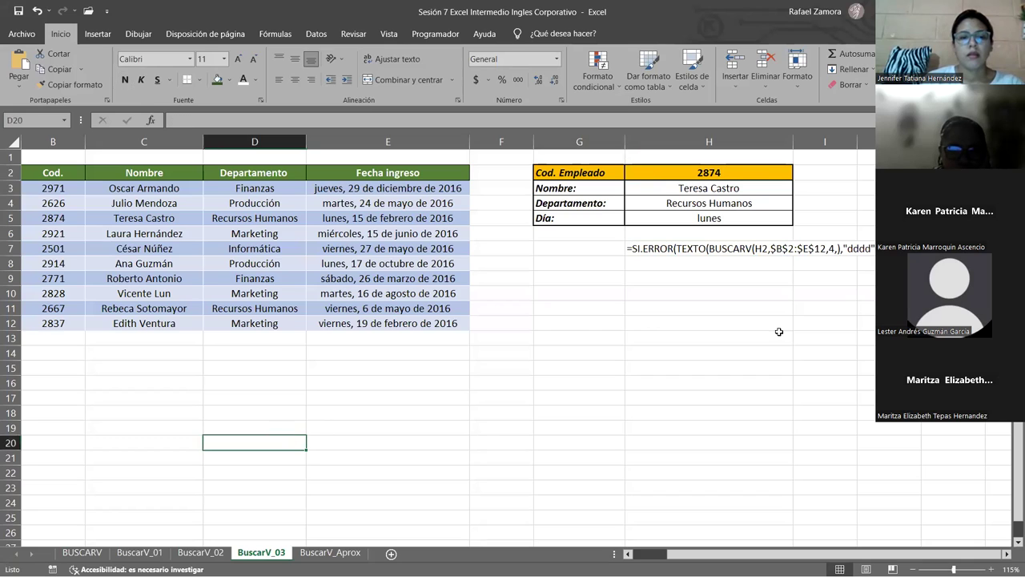
left_click(748, 176)
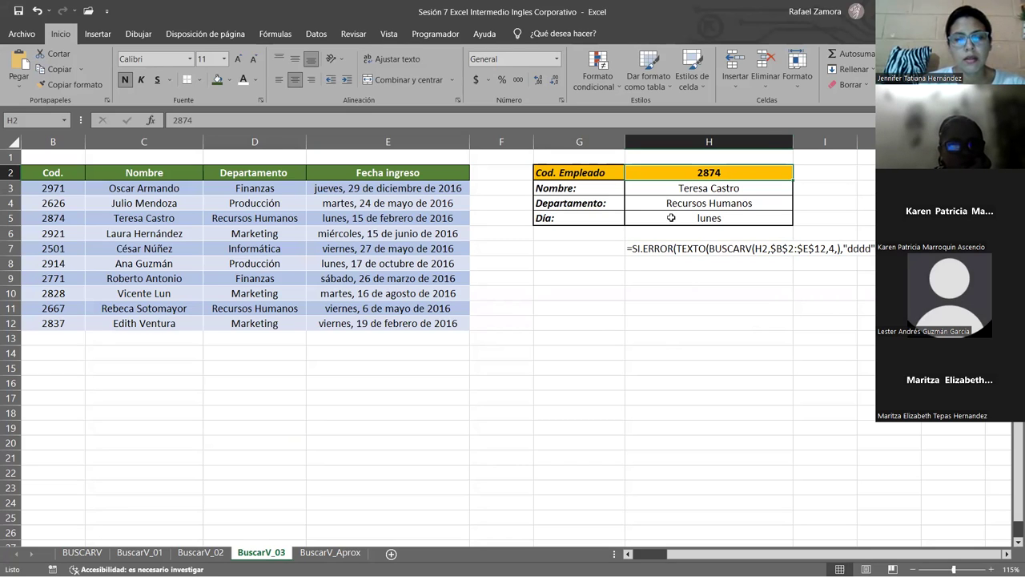
left_click(317, 34)
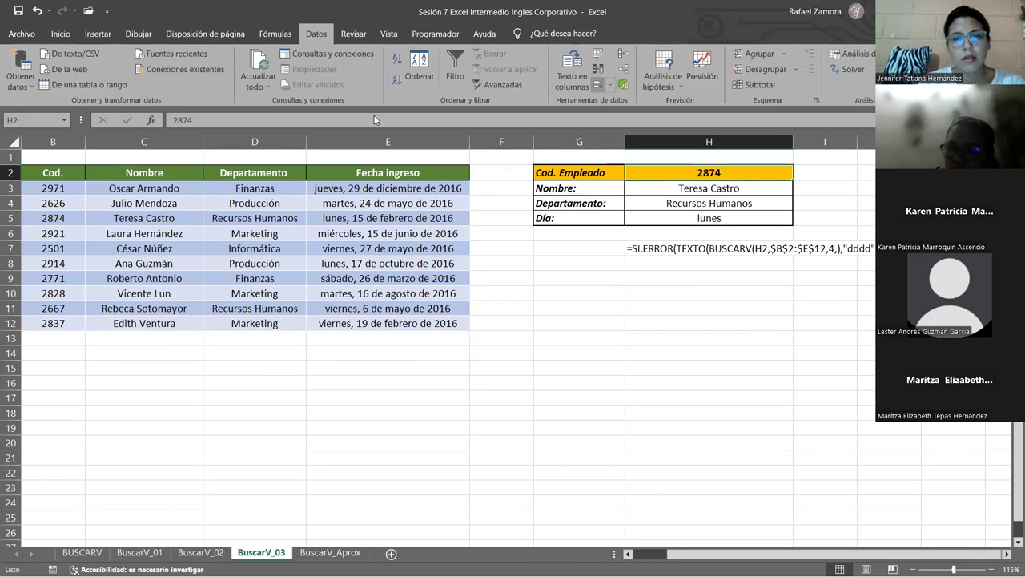
Restrict H2 to a List validation of the employee codes from column B.
left_click(248, 185)
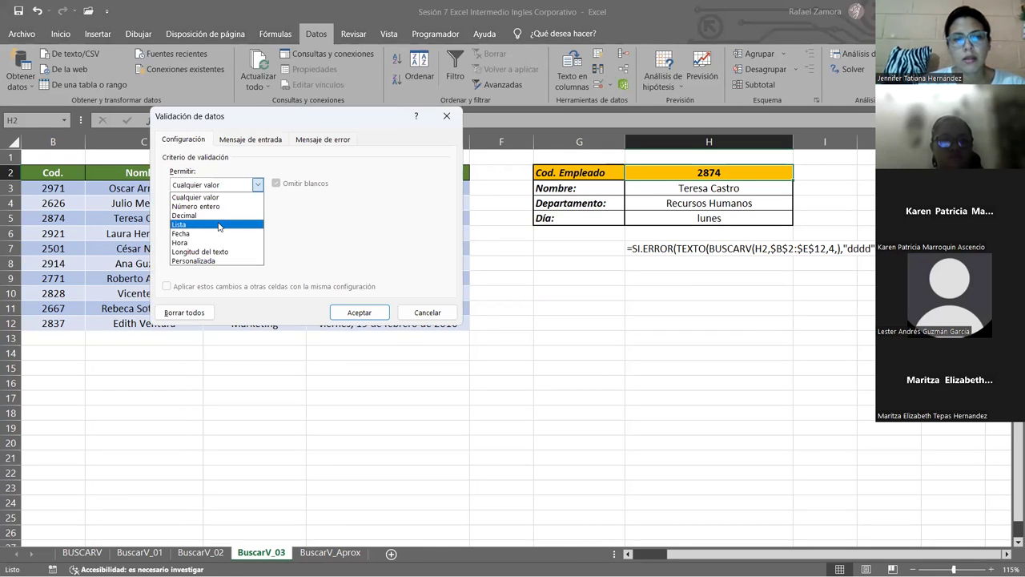
left_click(282, 253)
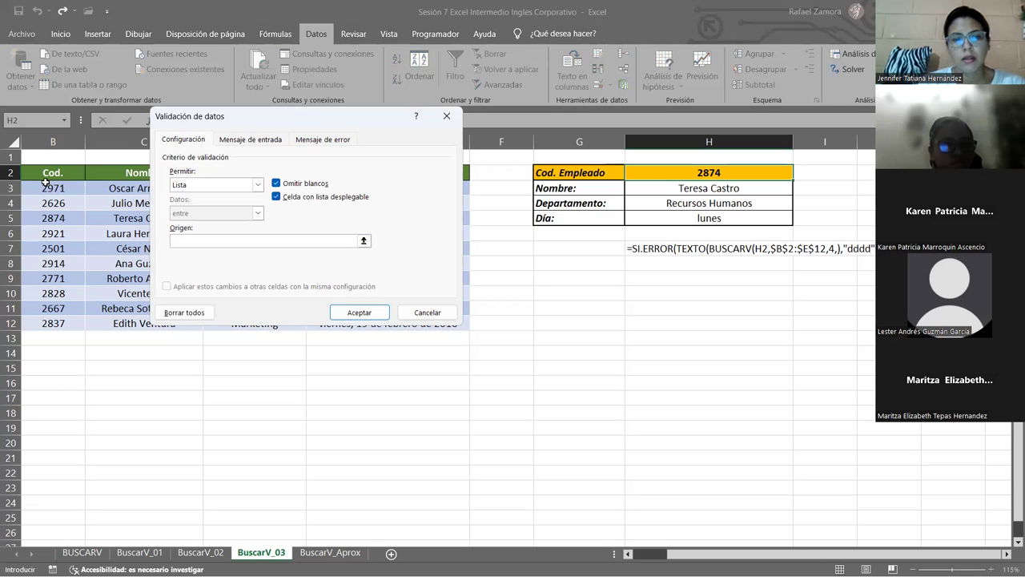
left_click(360, 312)
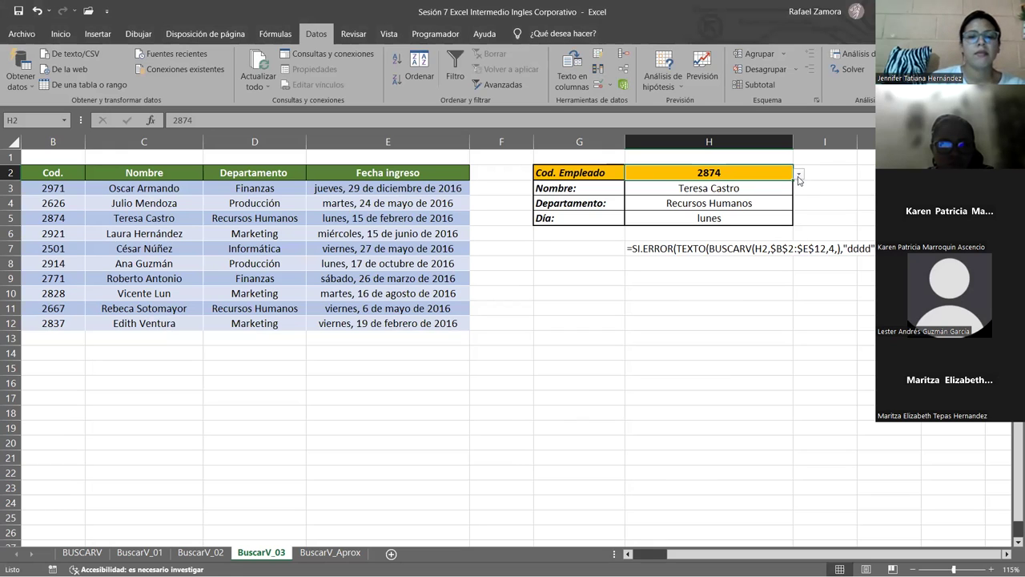
Try employee codes 2914, 2828, 2874 and 2971 from H2's drop-down list.
left_click(799, 176)
left_click(689, 217)
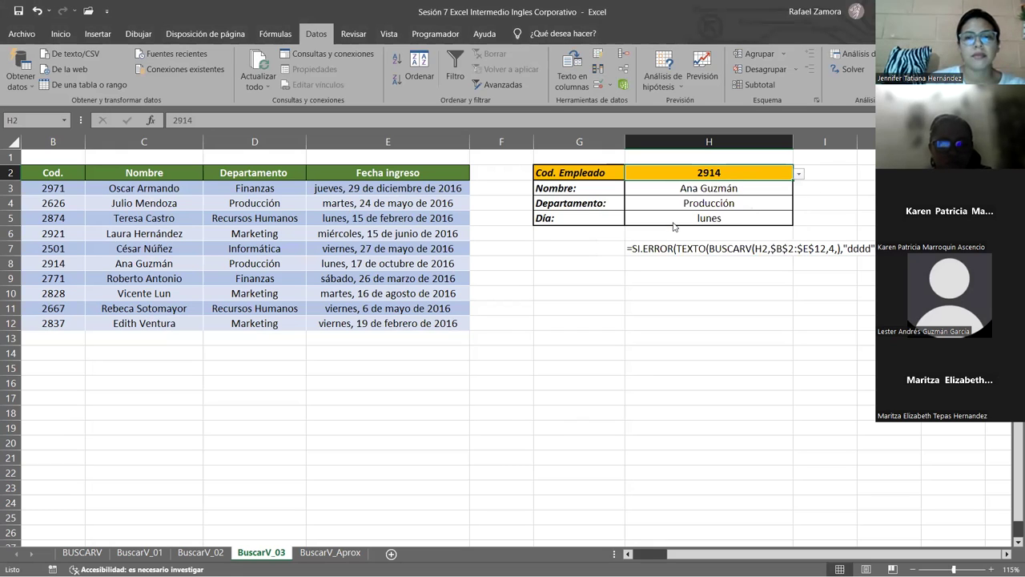
left_click(798, 174)
left_click(709, 240)
left_click(799, 175)
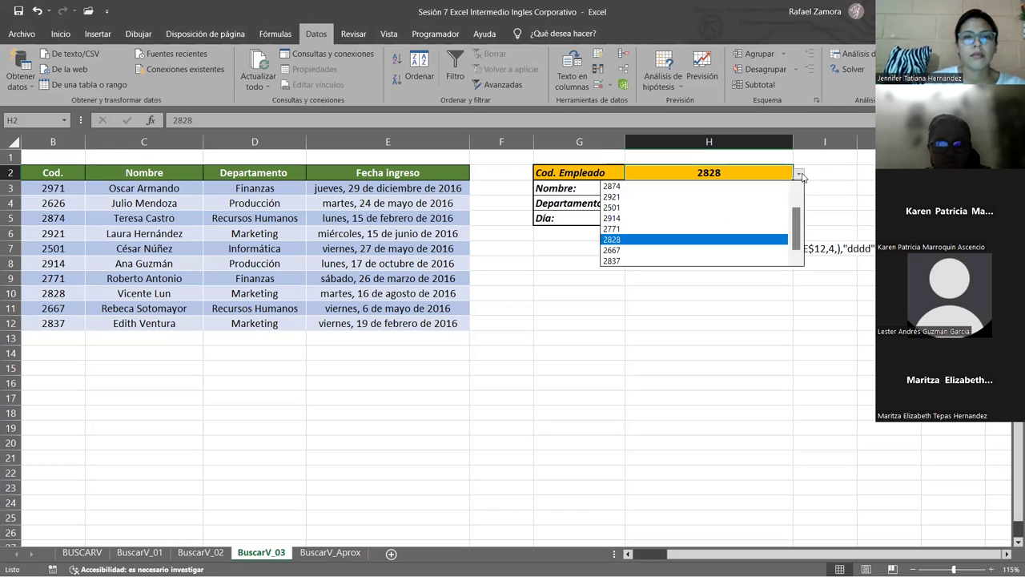
left_click(759, 185)
left_click(800, 175)
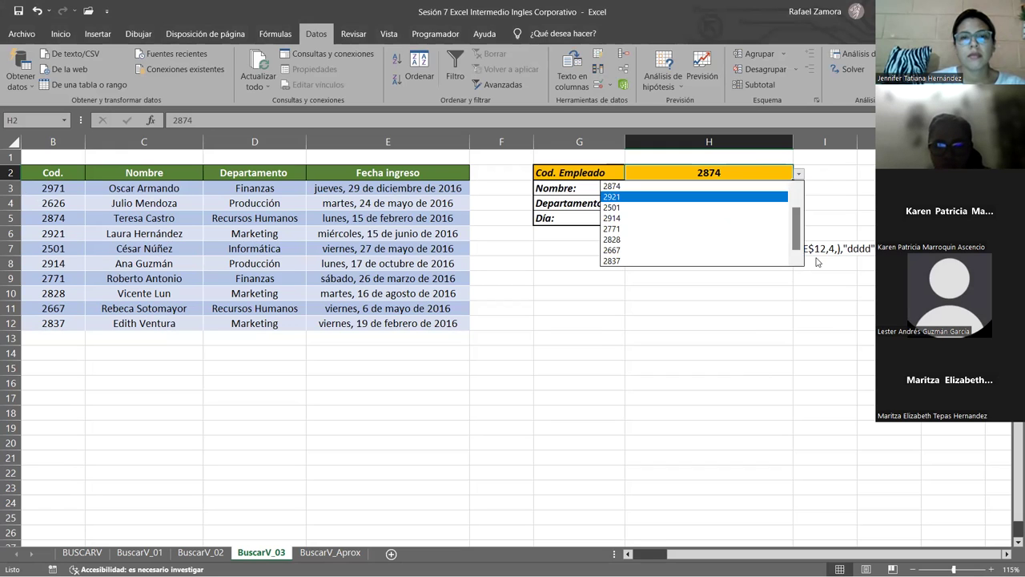
scroll(690, 212, "up", 1)
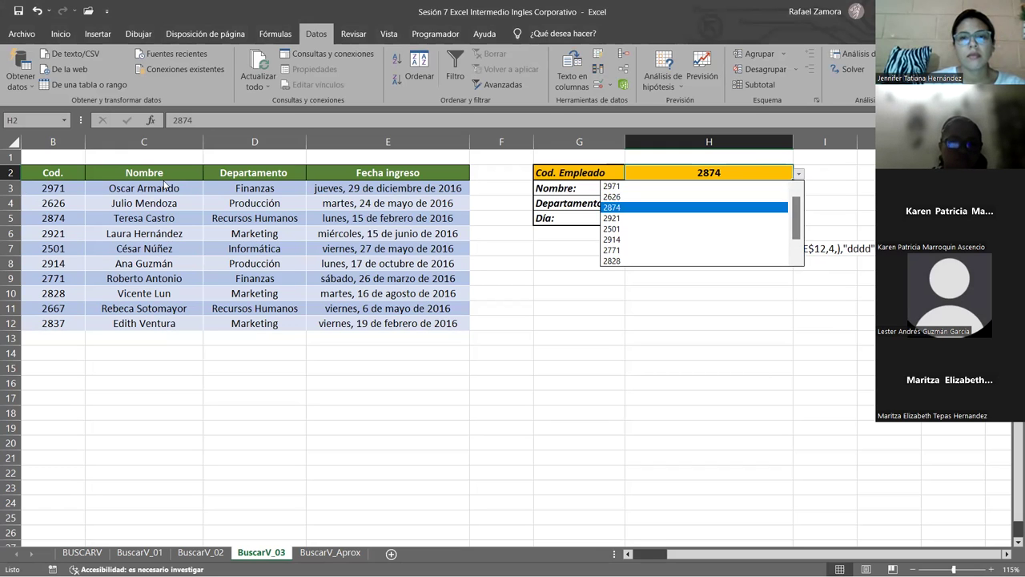
left_click(633, 186)
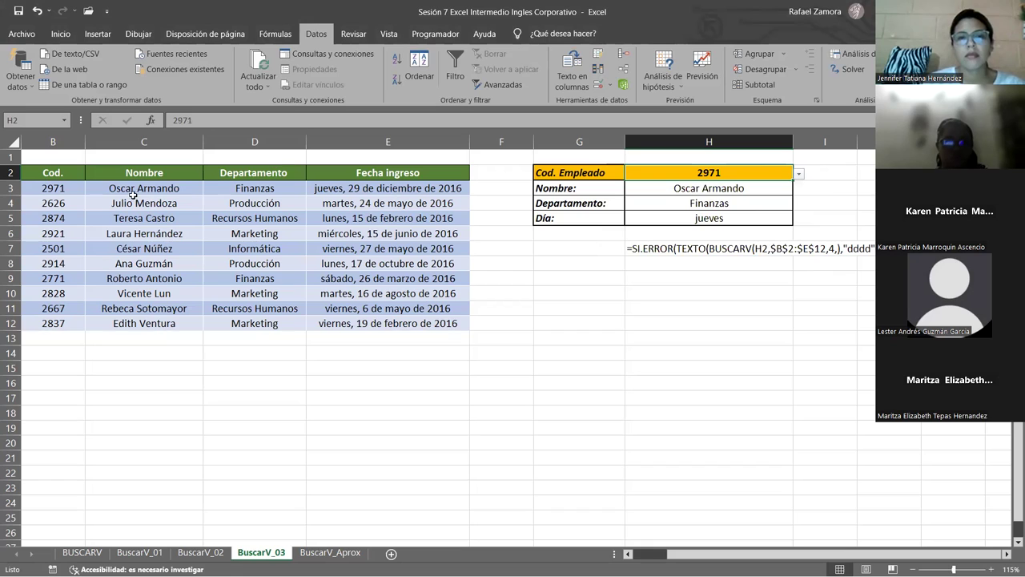
Pick codes 2837, 2914 and finally 2771, returning Finanzas and sábado.
left_click(798, 176)
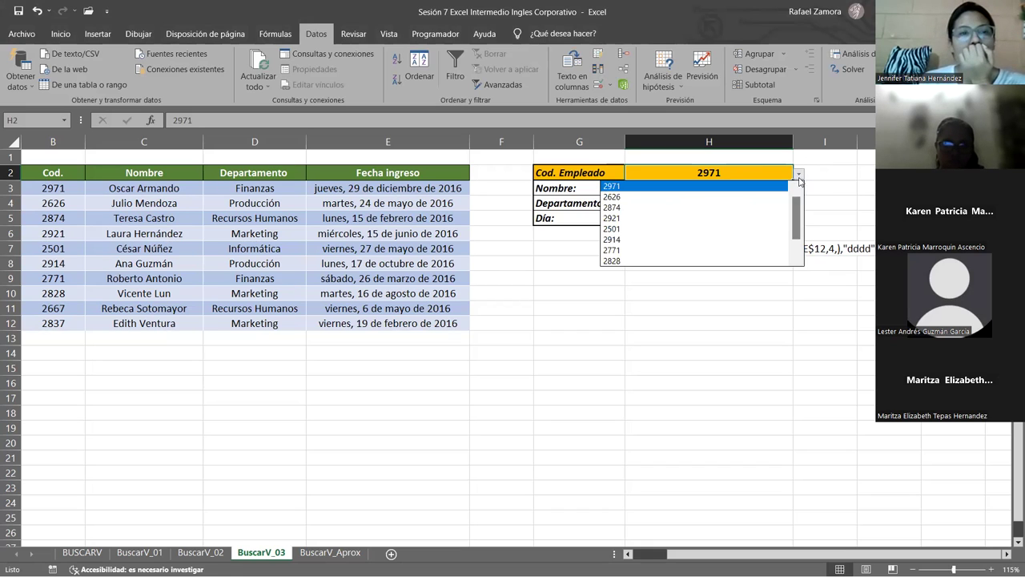
scroll(640, 240, "down", 1)
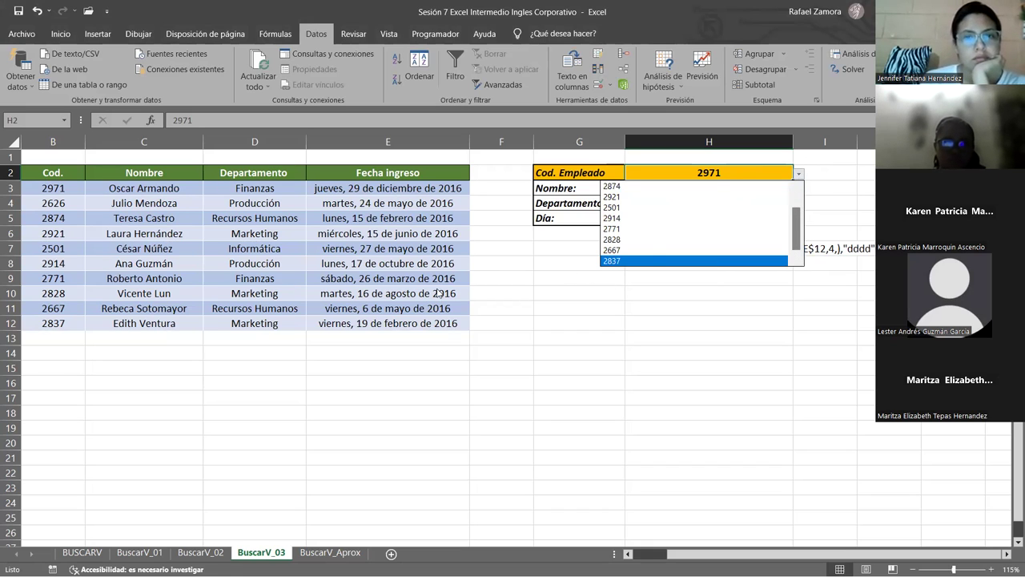
left_click(633, 261)
left_click(798, 174)
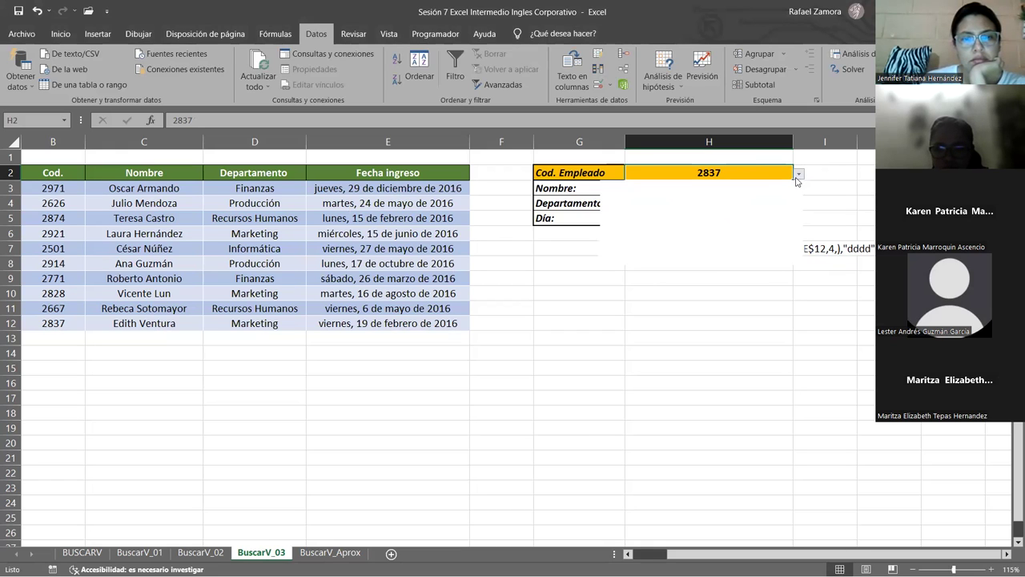
left_click(656, 220)
left_click(798, 174)
left_click(705, 231)
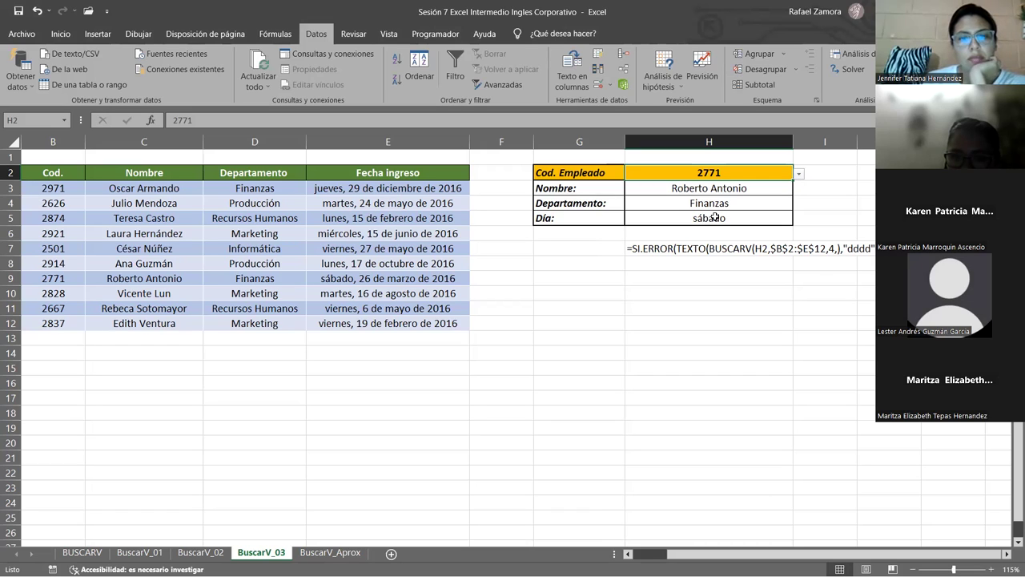
left_click(597, 84)
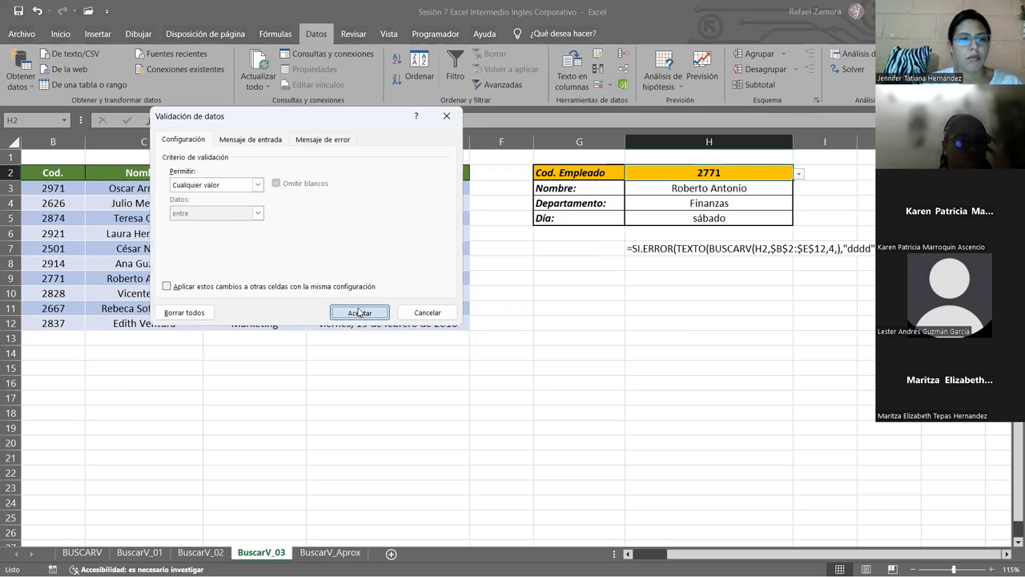
left_click(359, 313)
left_click(721, 353)
left_click(774, 172)
key("Delete")
left_click(742, 375)
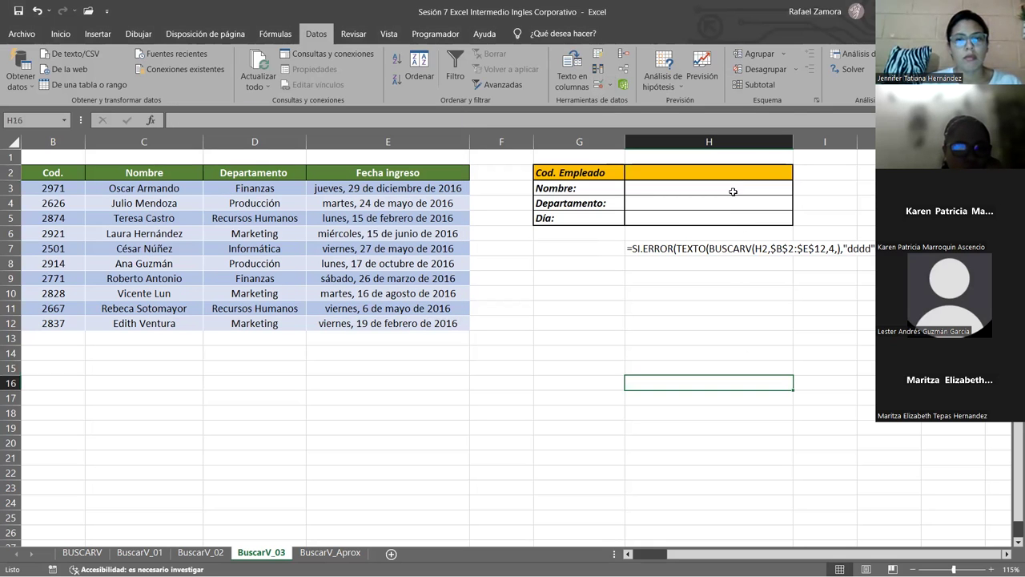
left_click(737, 172)
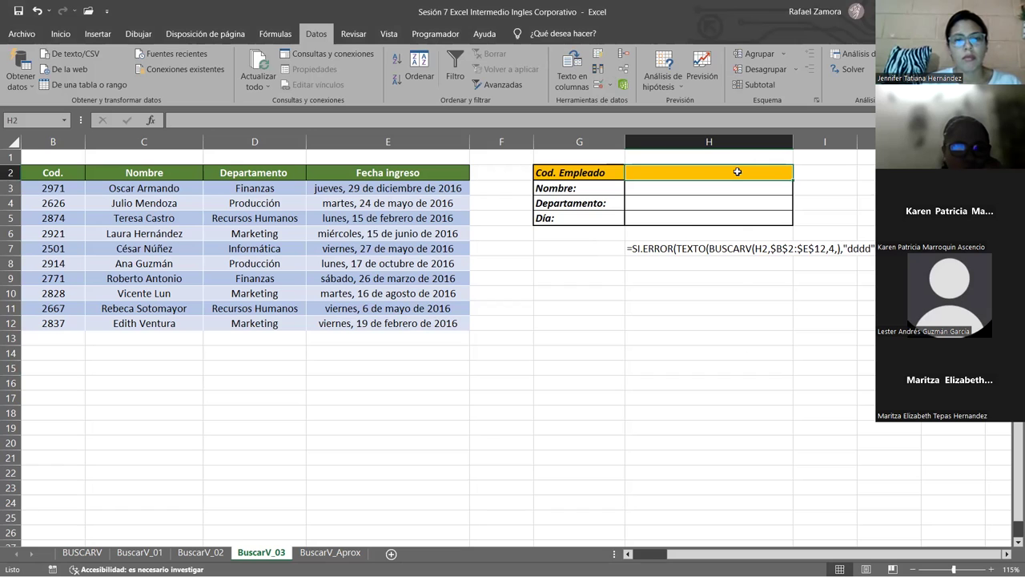
left_click(729, 186)
double_click(729, 186)
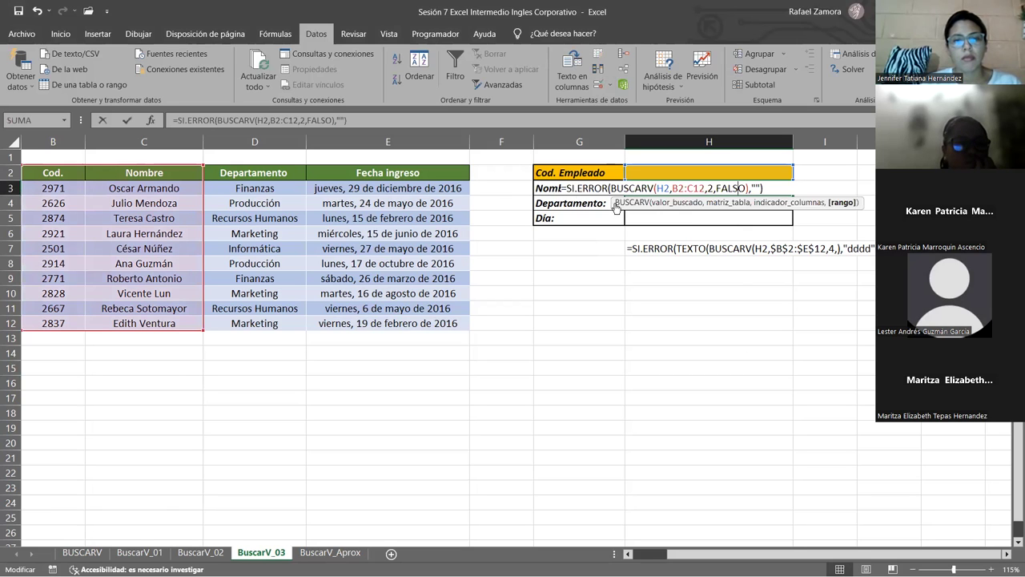
key("Escape")
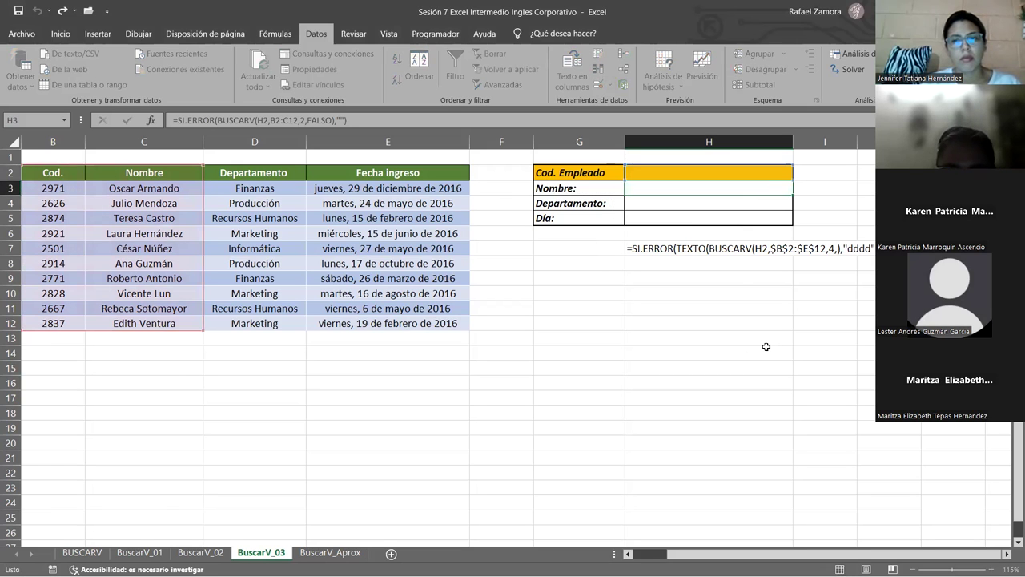
left_click(710, 173)
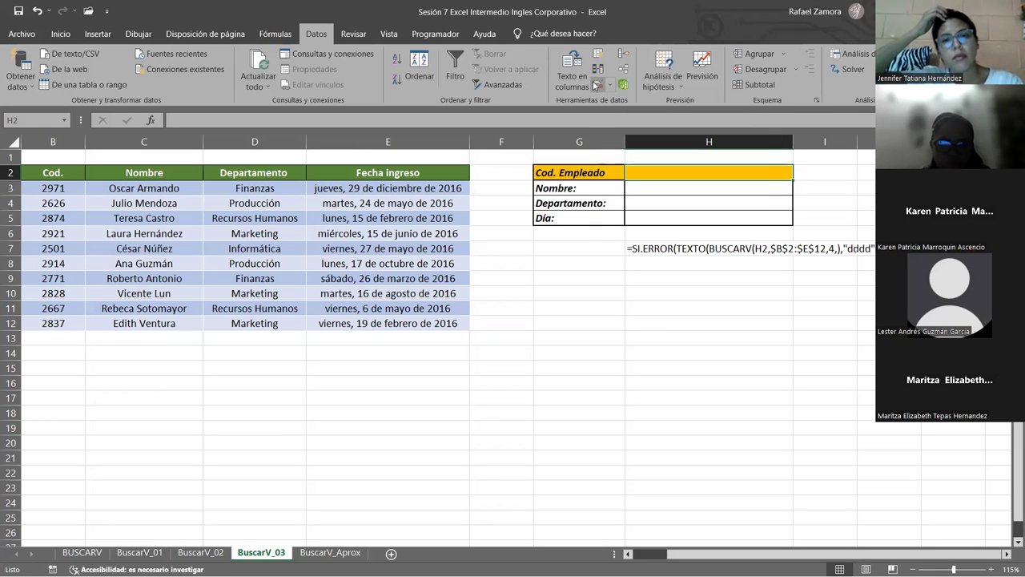
Open Data Validation for H2 and review its Input Message and Error Alert tabs.
left_click(595, 85)
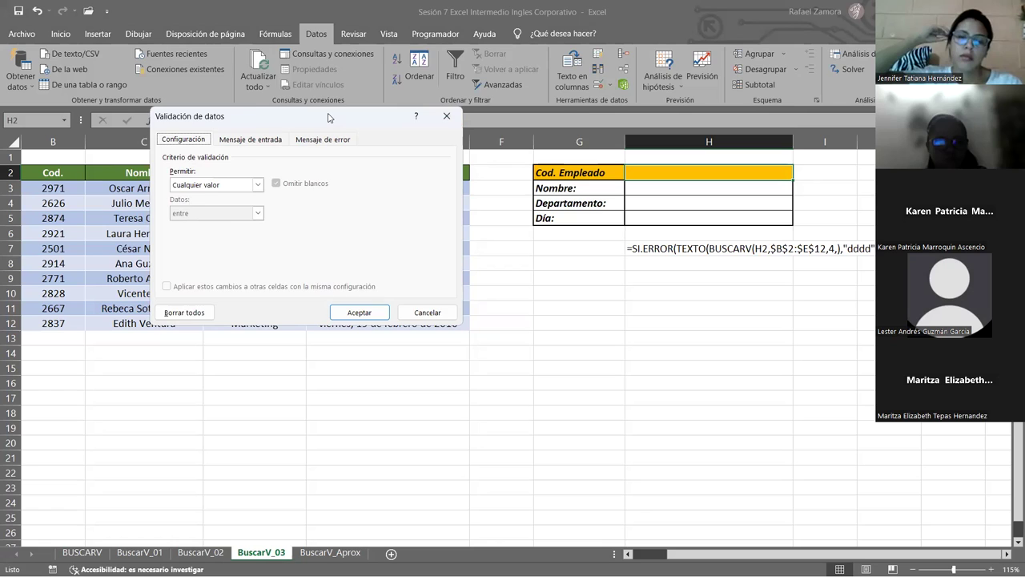
left_click_drag(327, 118, 394, 21)
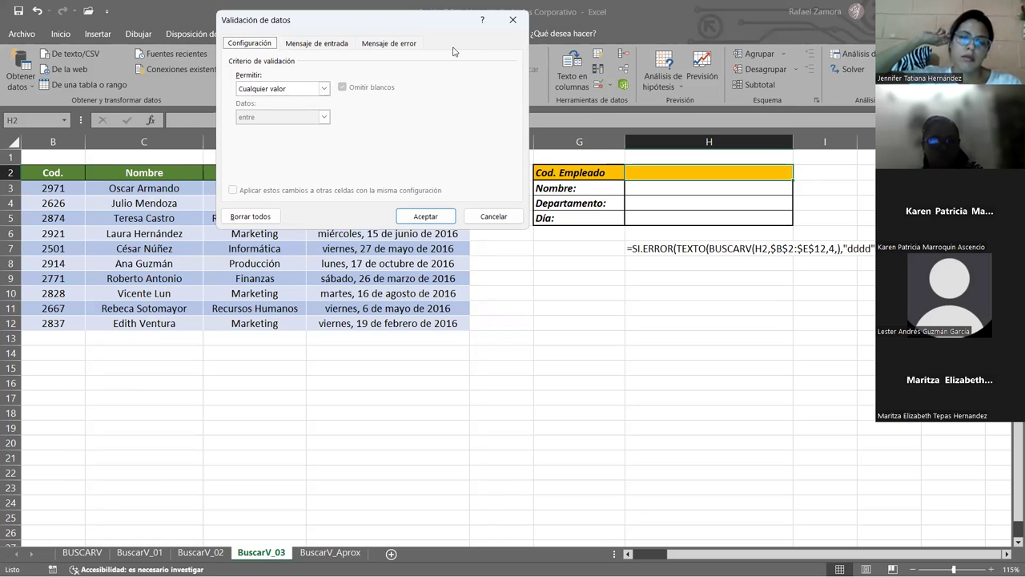
left_click(309, 42)
left_click(393, 42)
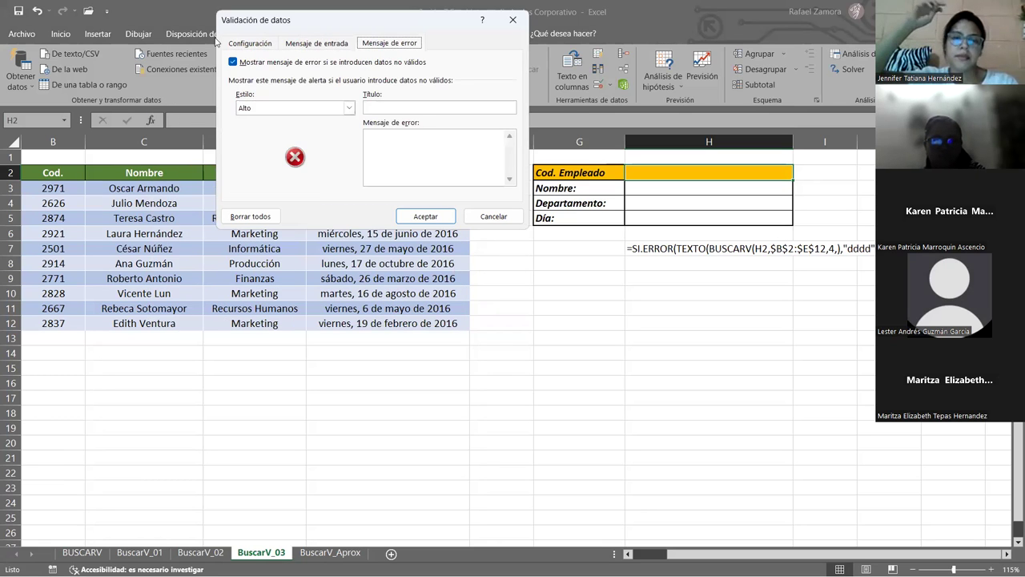
left_click(240, 43)
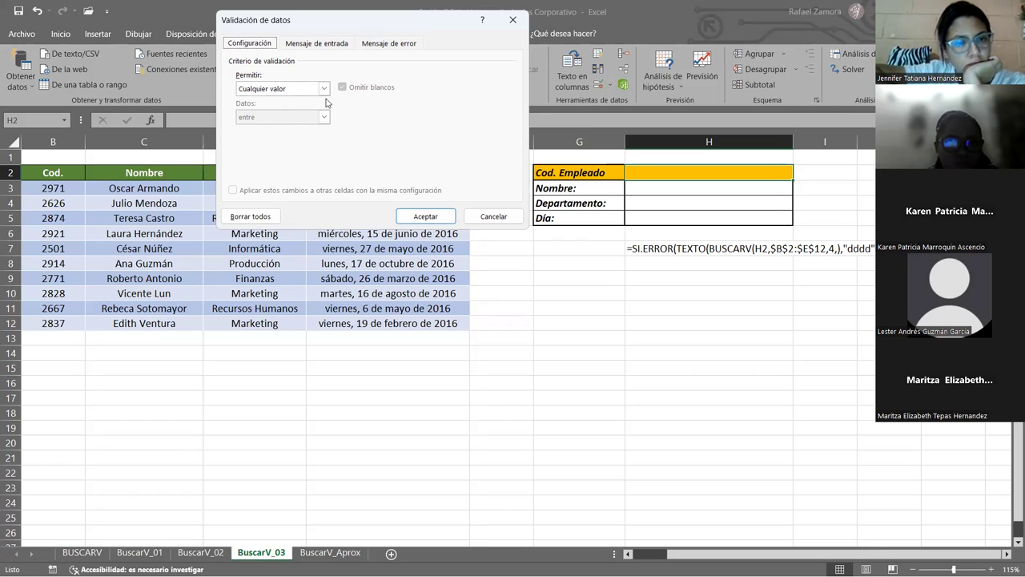
Allow a List with source =$B$3:$B$12 and confirm the rule.
left_click(323, 89)
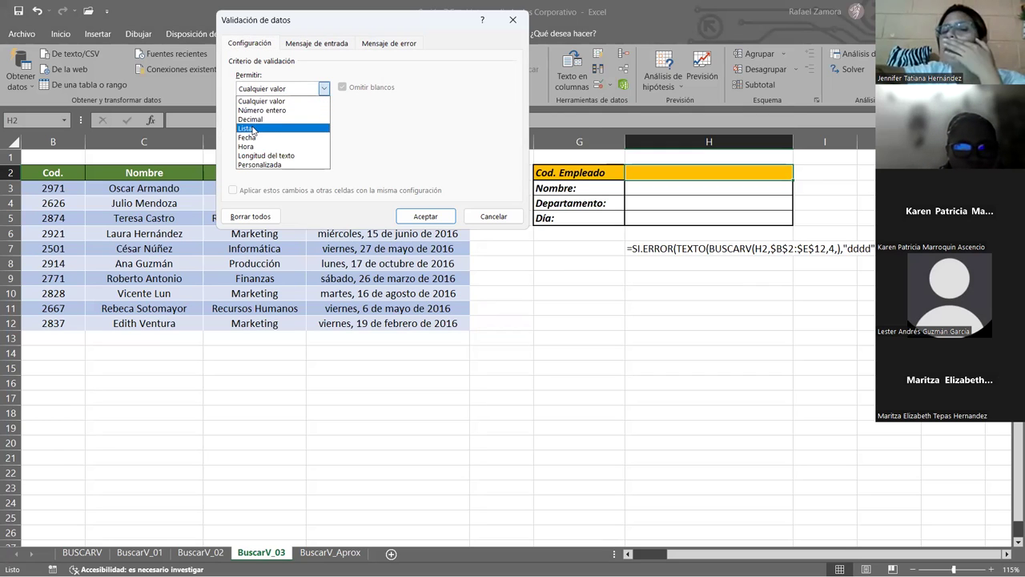
left_click(253, 129)
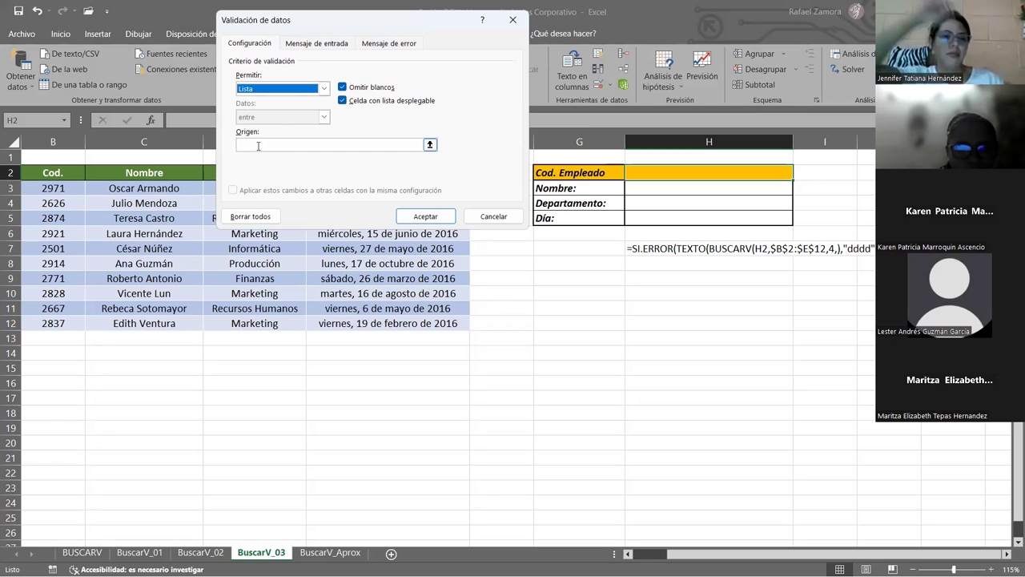
left_click(258, 145)
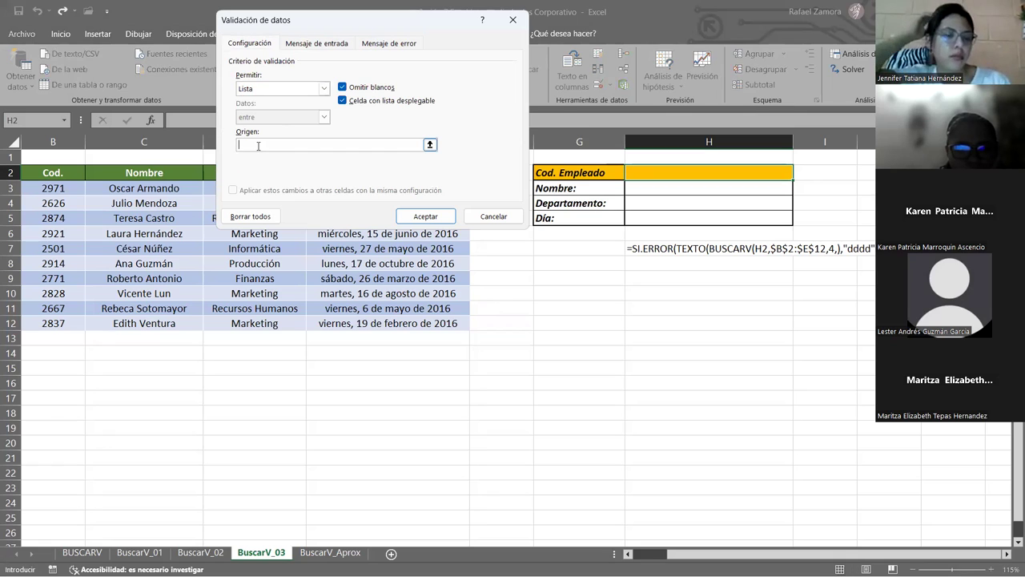
left_click(62, 189)
left_click(53, 322, "shift")
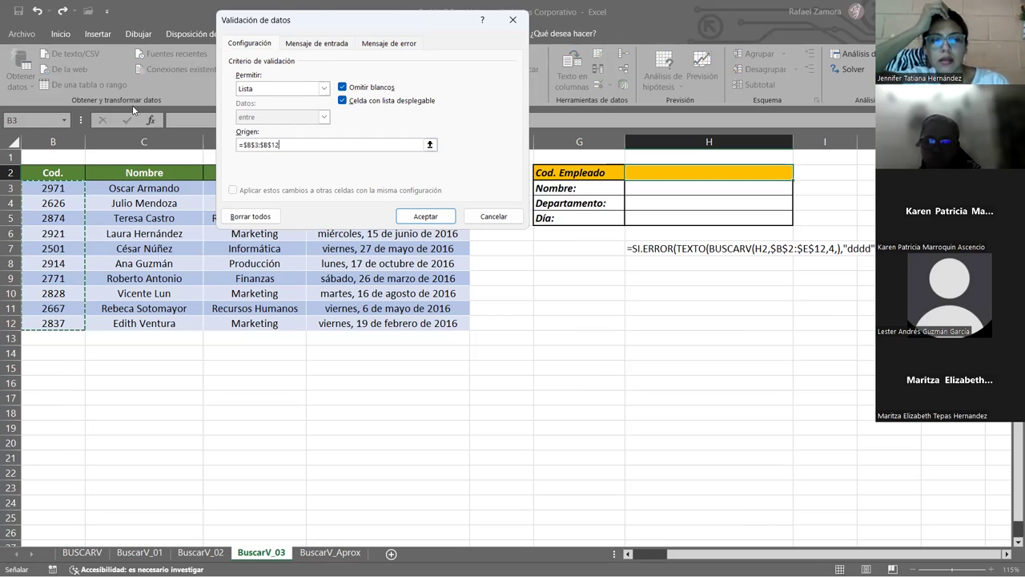
left_click(411, 216)
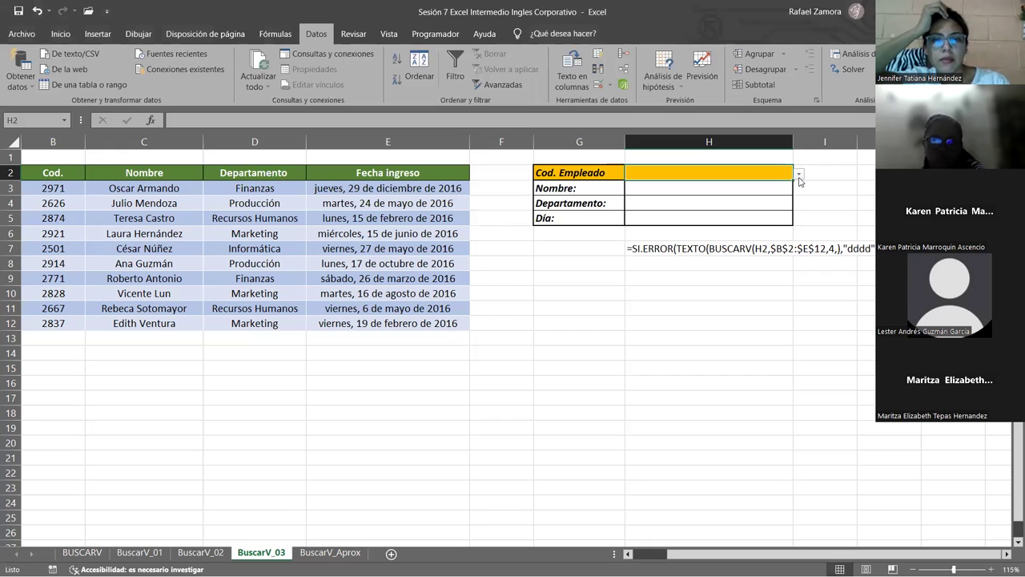
Choose employee code 2921, then 2771 from H2's drop-down, showing Finanzas and sábado.
left_click(799, 174)
left_click(741, 215)
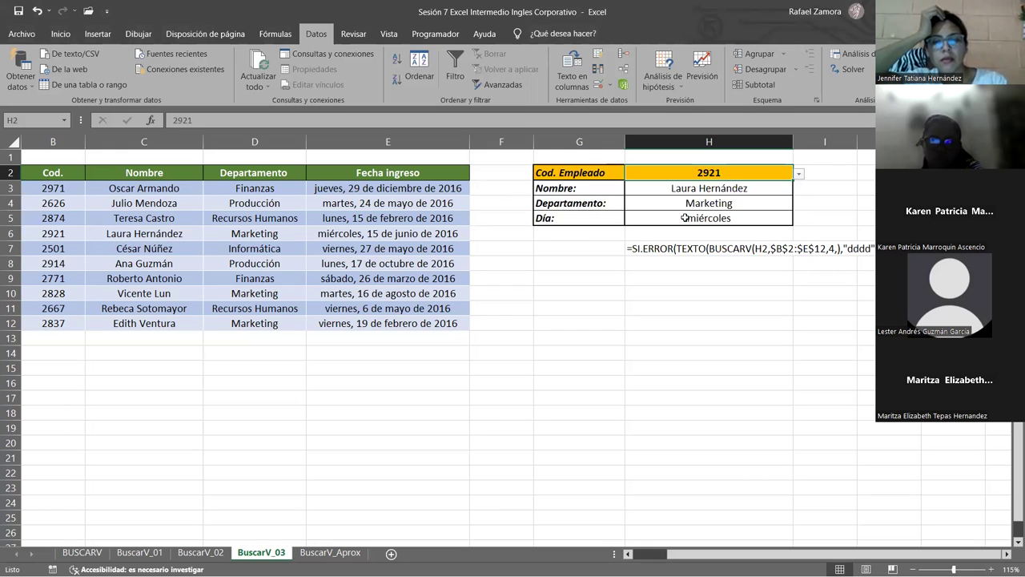
left_click(799, 174)
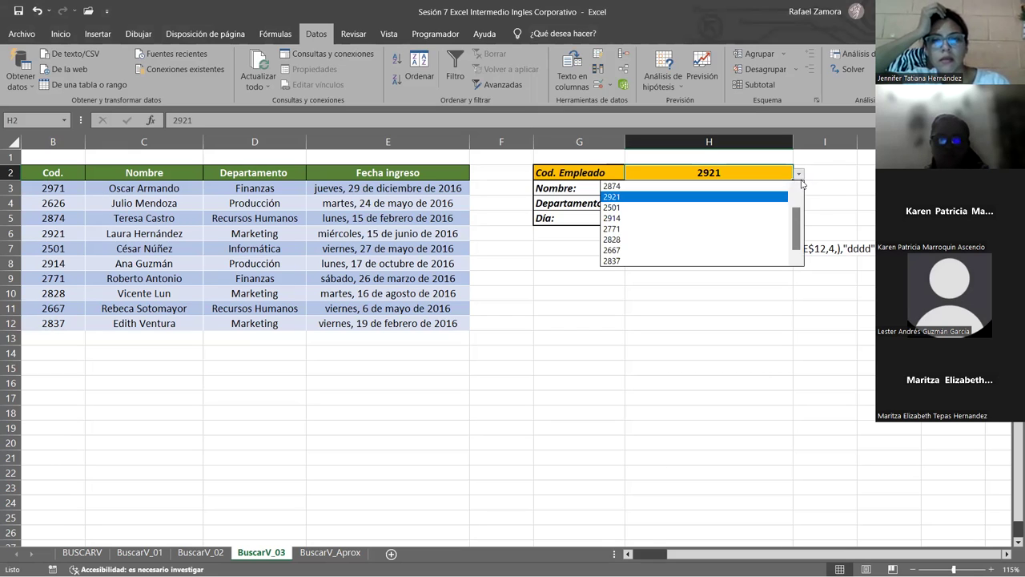
left_click(744, 227)
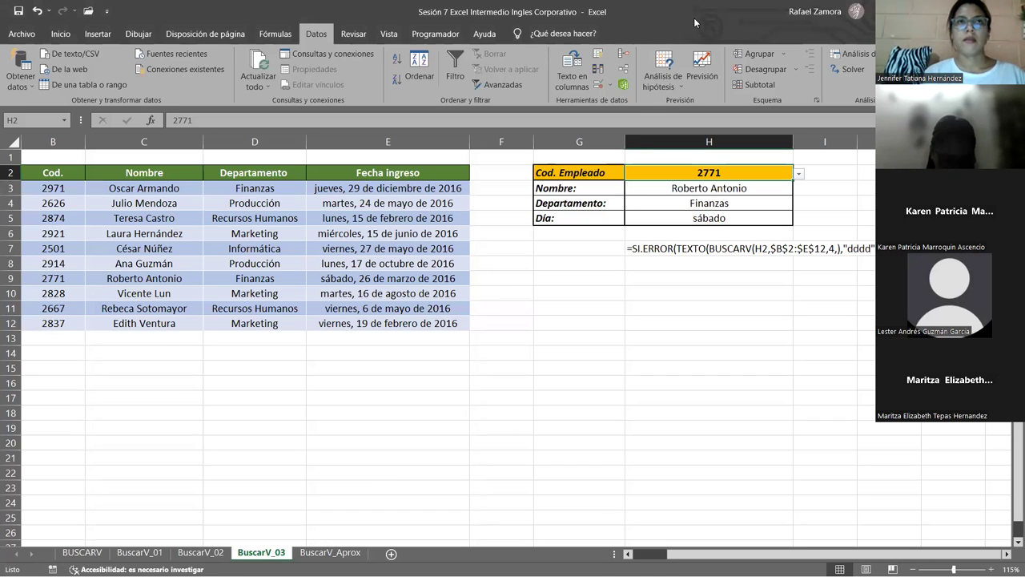
left_click(316, 32)
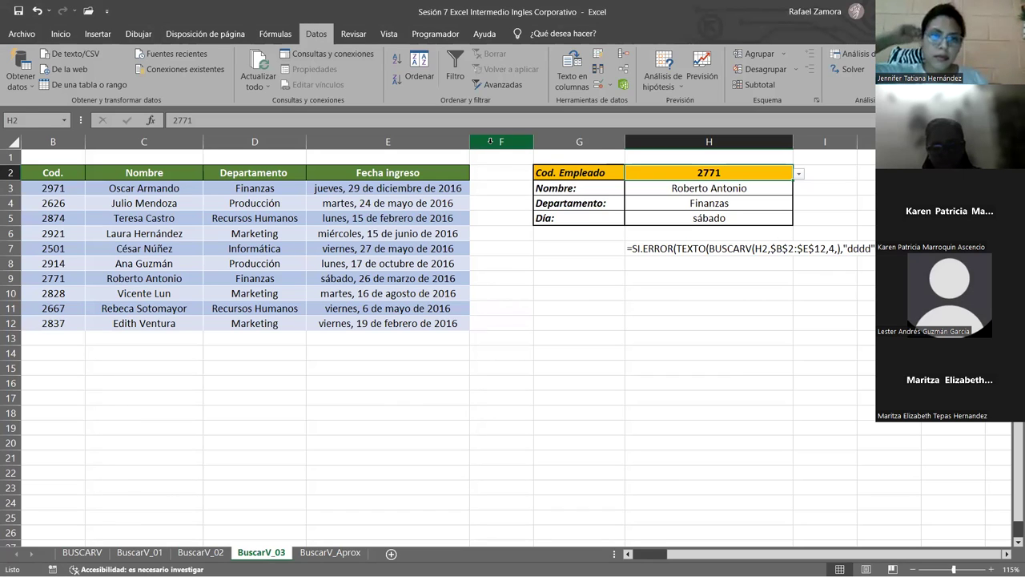
left_click(596, 86)
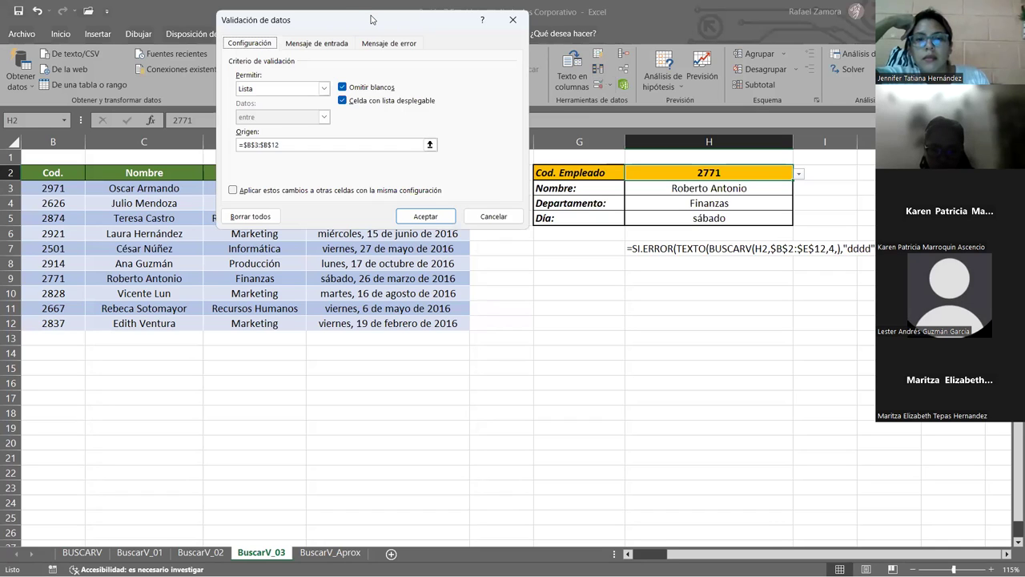
left_click_drag(370, 19, 289, 87)
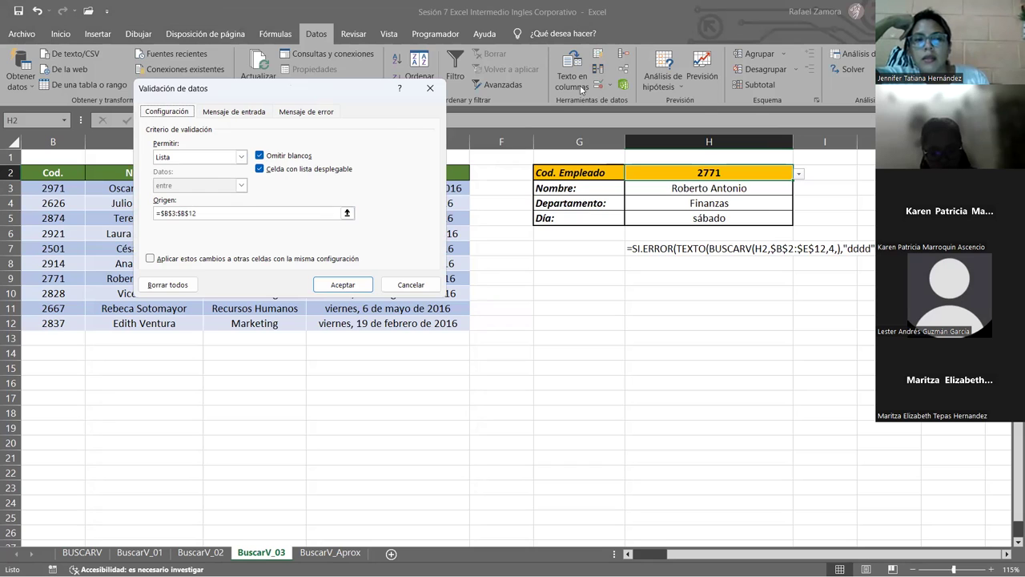
left_click_drag(322, 88, 581, 90)
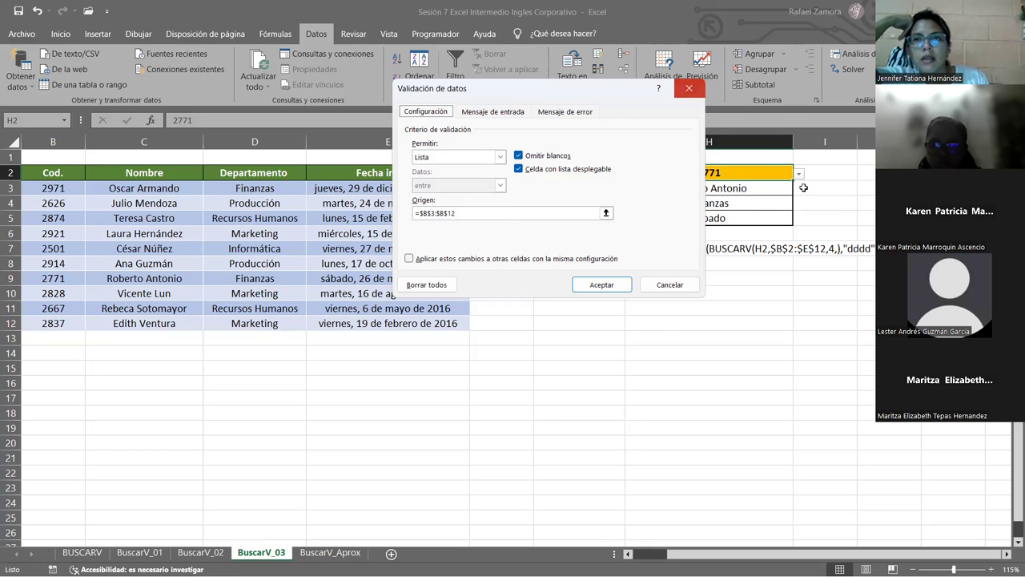
key("Escape")
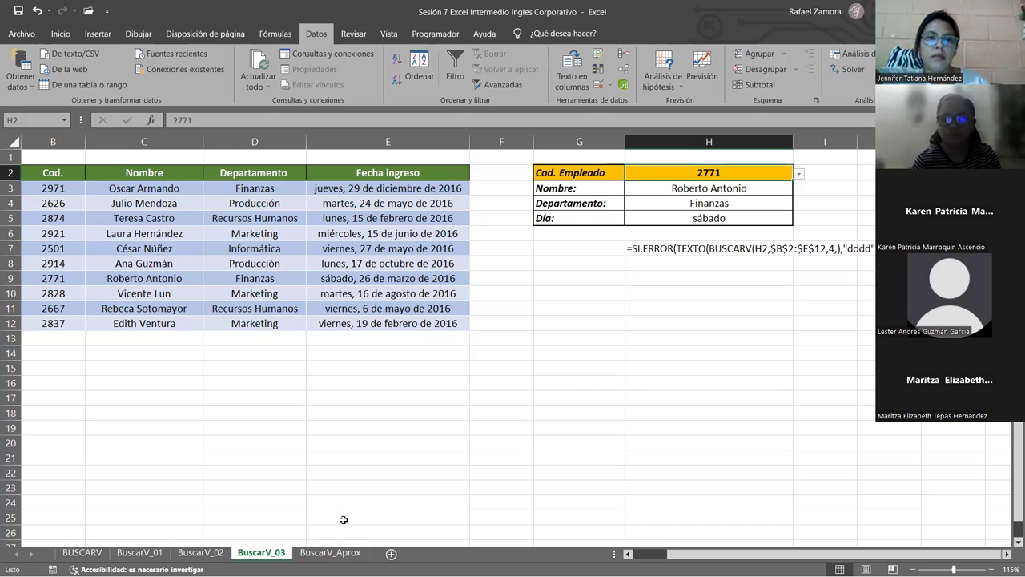
left_click(340, 551)
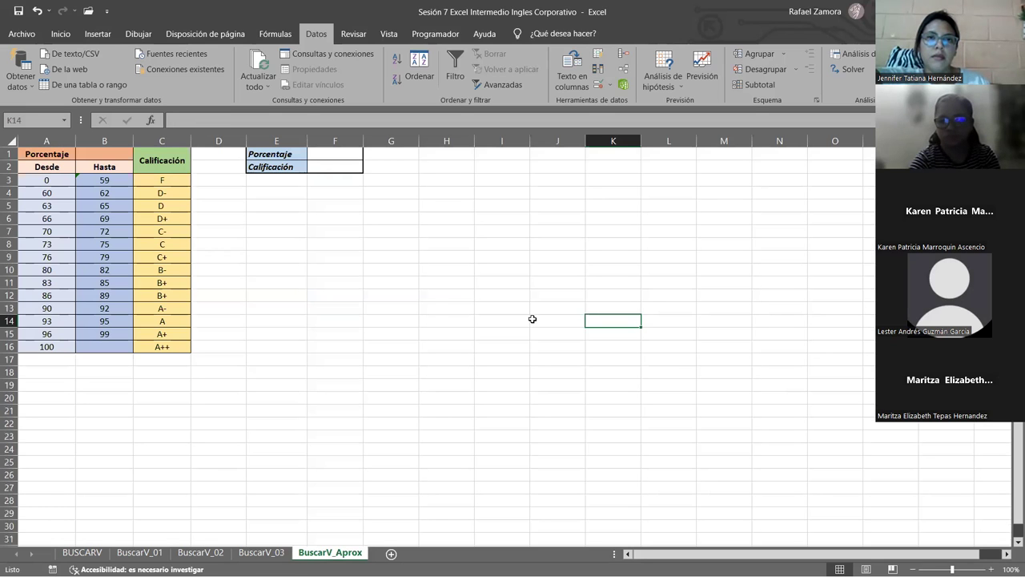
scroll(434, 310, "up", 2)
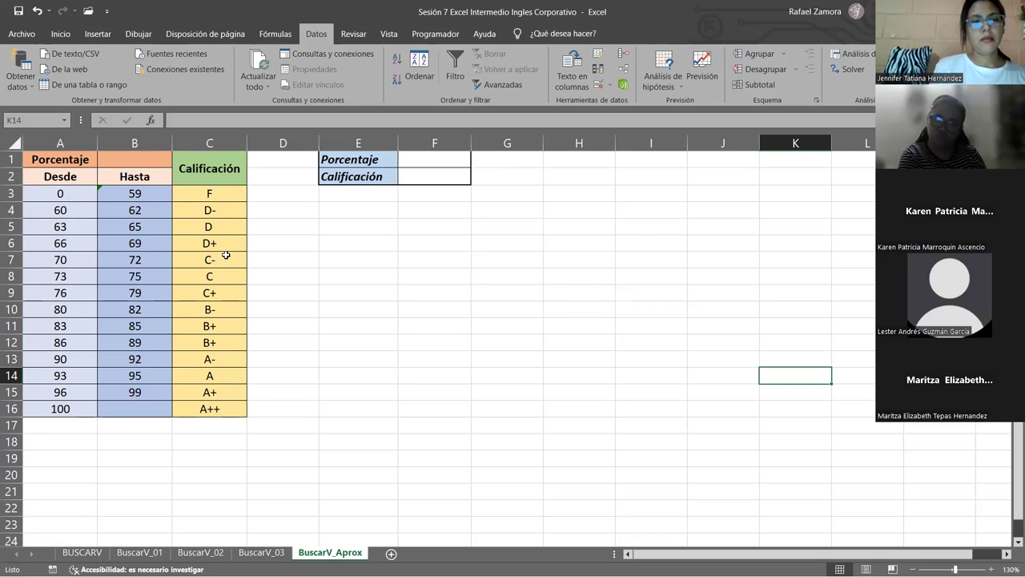
left_click_drag(75, 198, 95, 410)
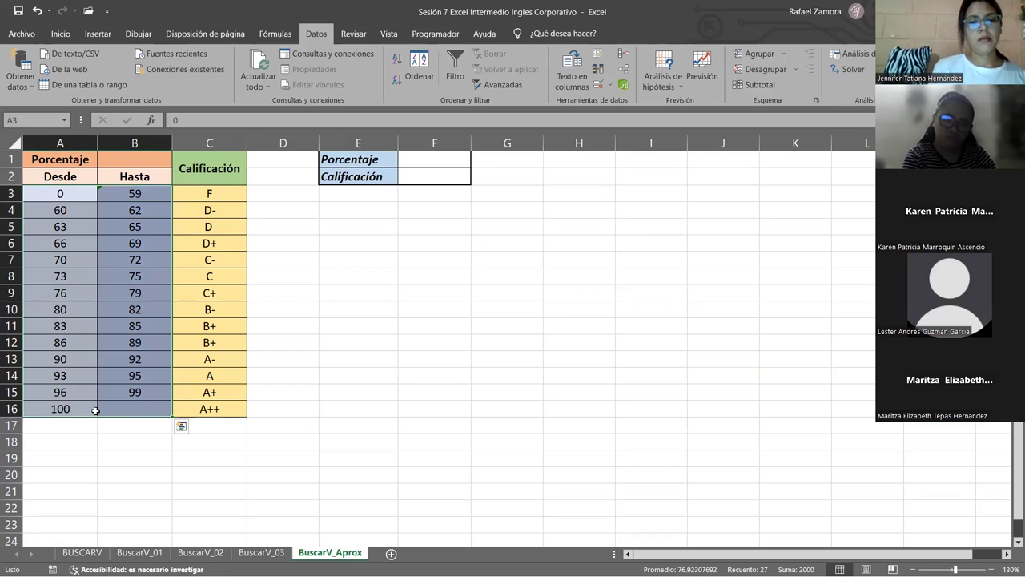
left_click(438, 175)
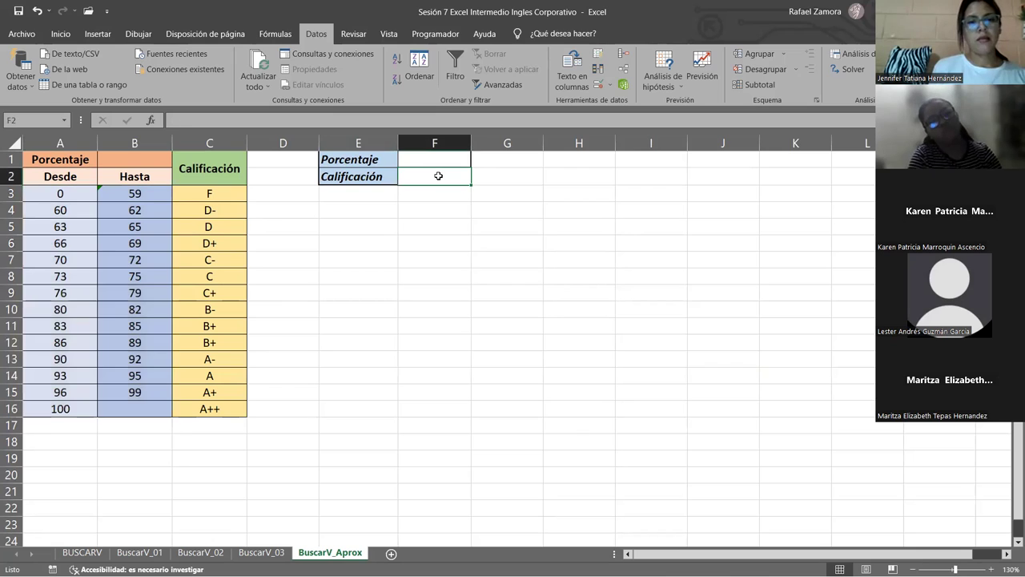
left_click_drag(227, 193, 218, 406)
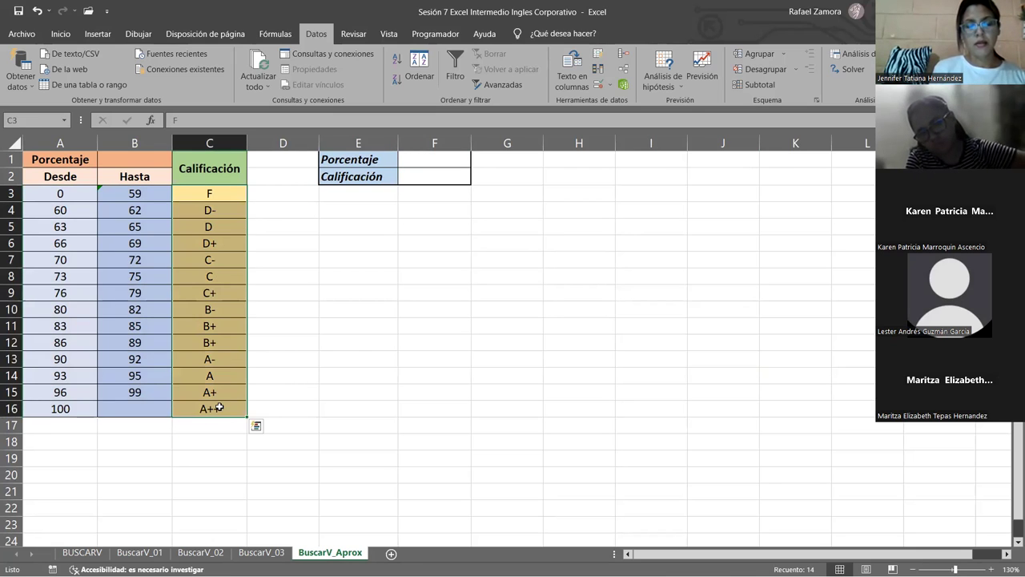
left_click(233, 192)
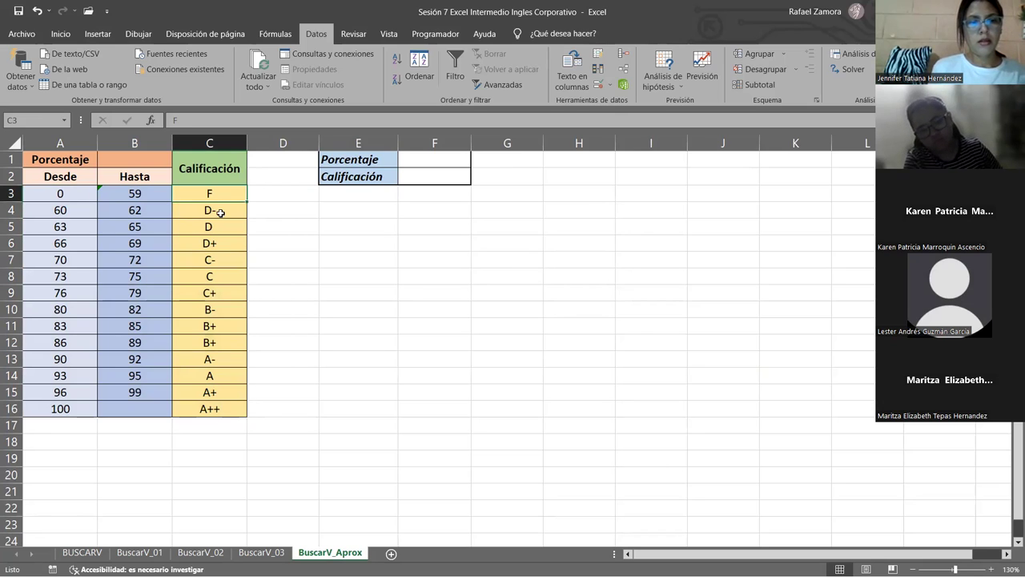
left_click(221, 212)
left_click(229, 228)
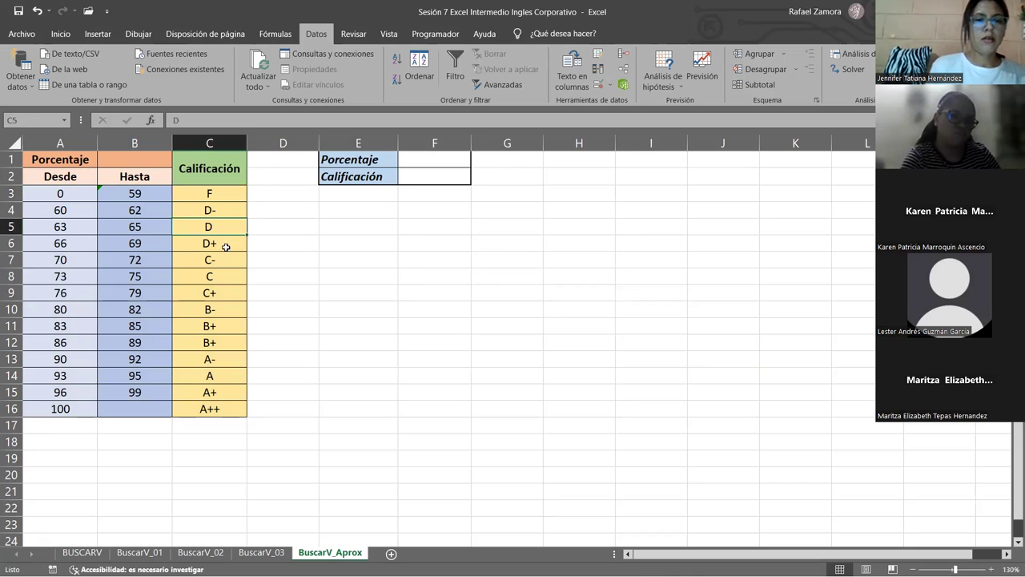
left_click(226, 246)
left_click(226, 260)
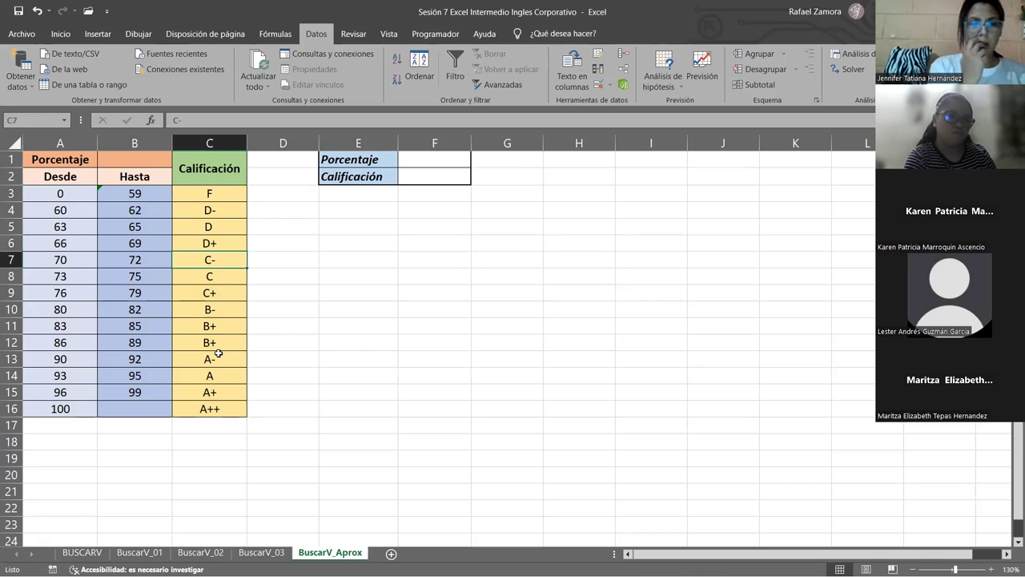
left_click(223, 403)
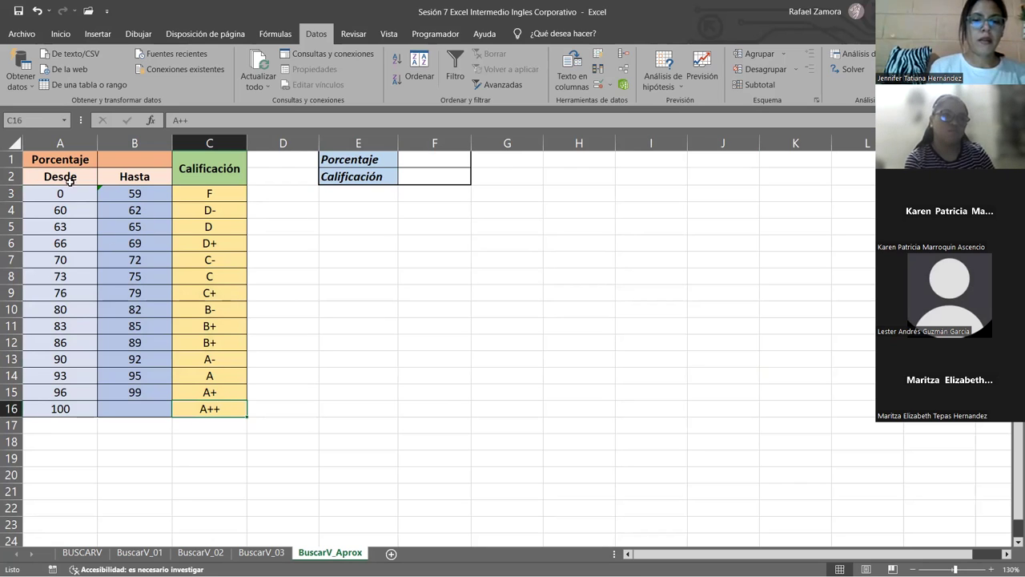
left_click_drag(64, 193, 130, 406)
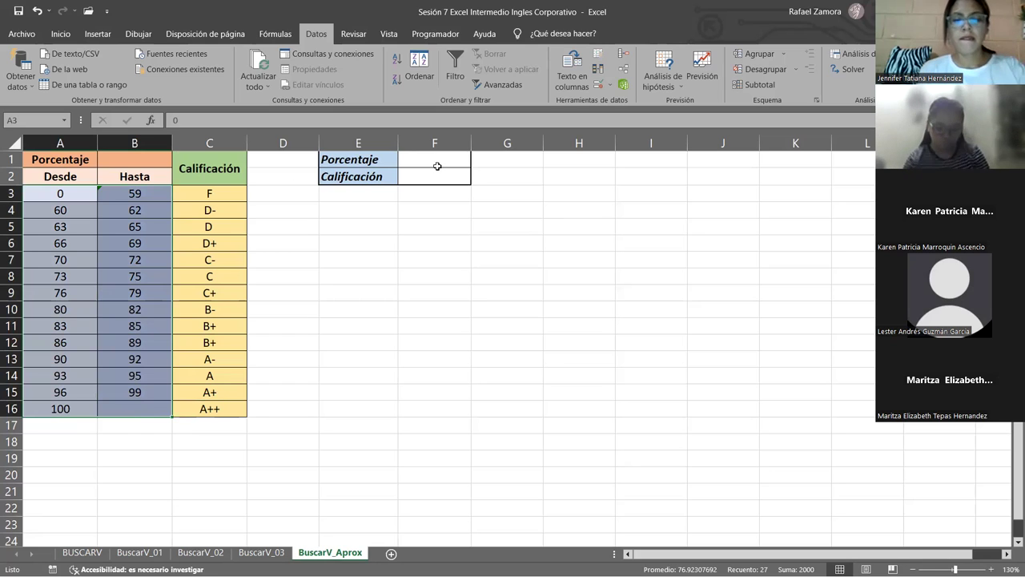
Enter the percentage 59 in F1.
left_click(441, 162)
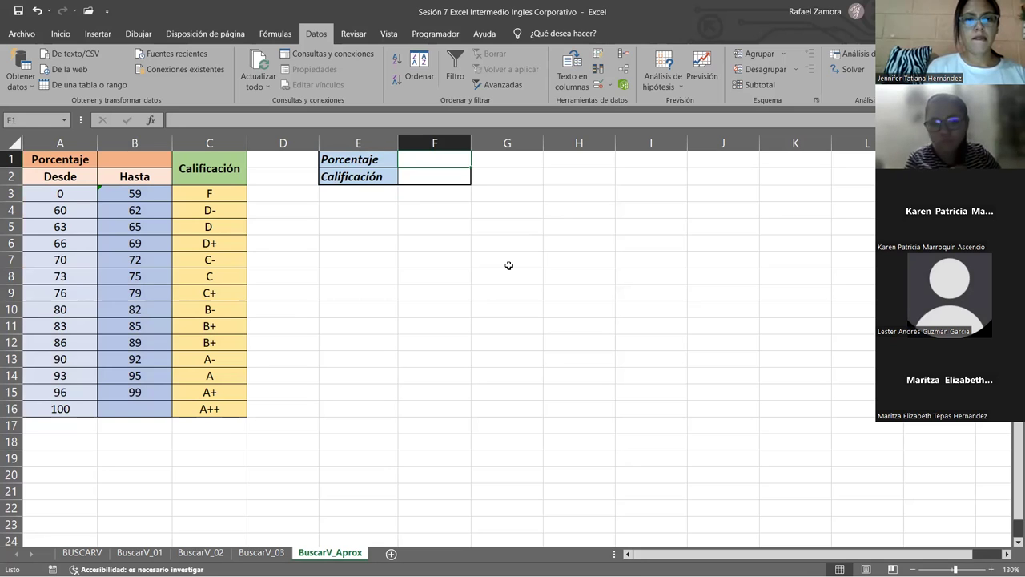
type("59")
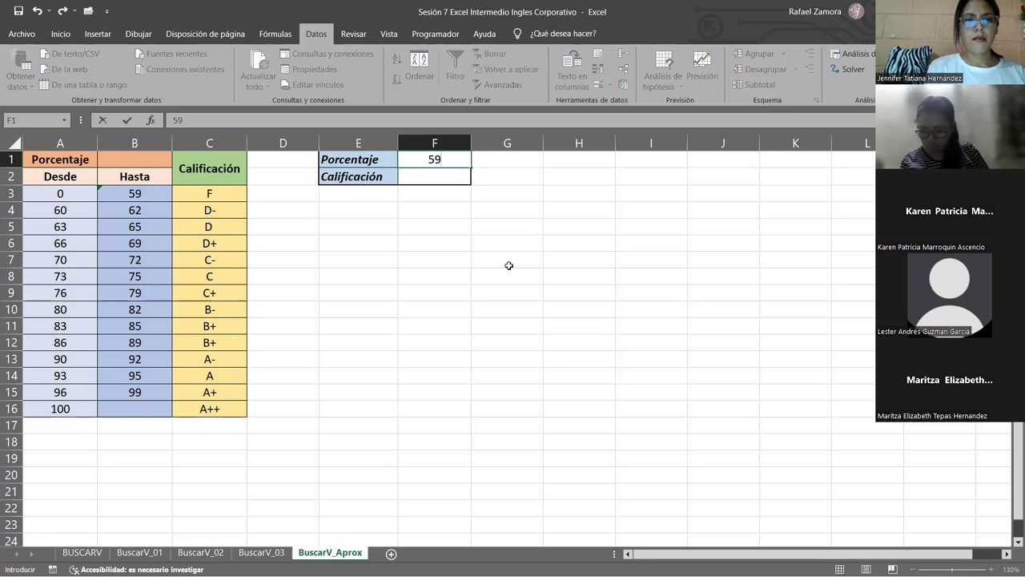
key("Return")
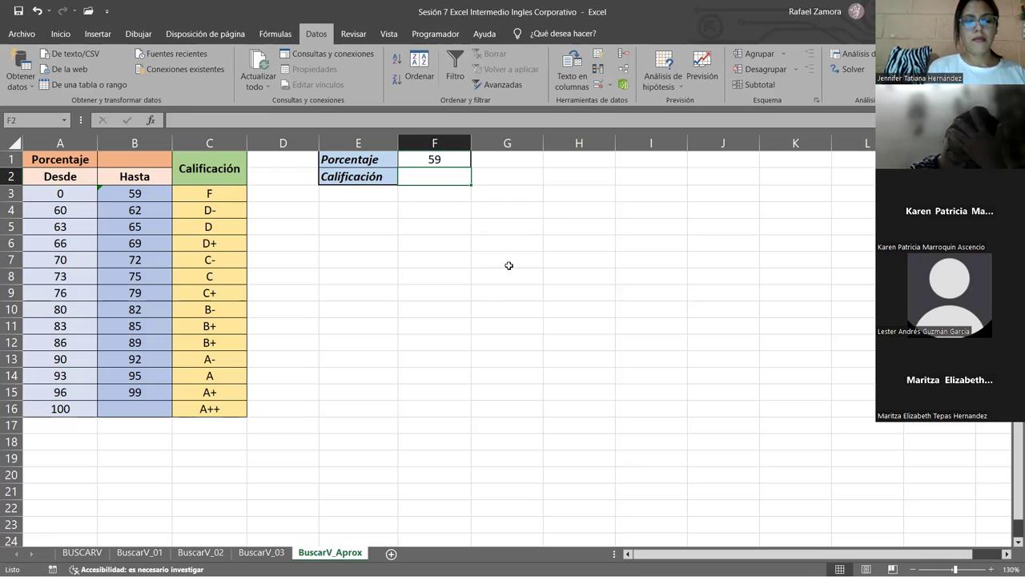
Start a BUSCARV formula in F2 looking up F1 in the range A3:B16.
type("=")
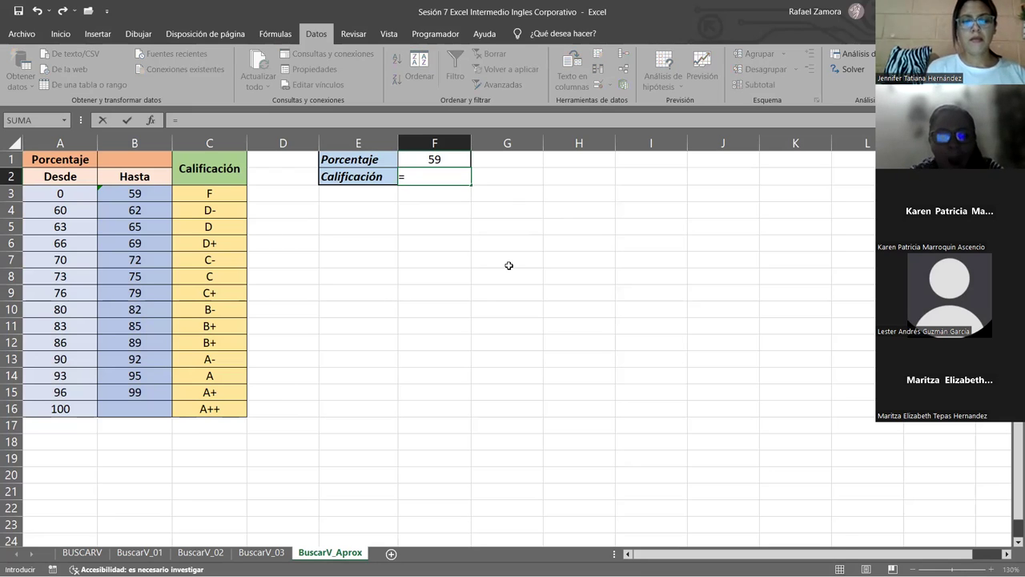
type("buscar")
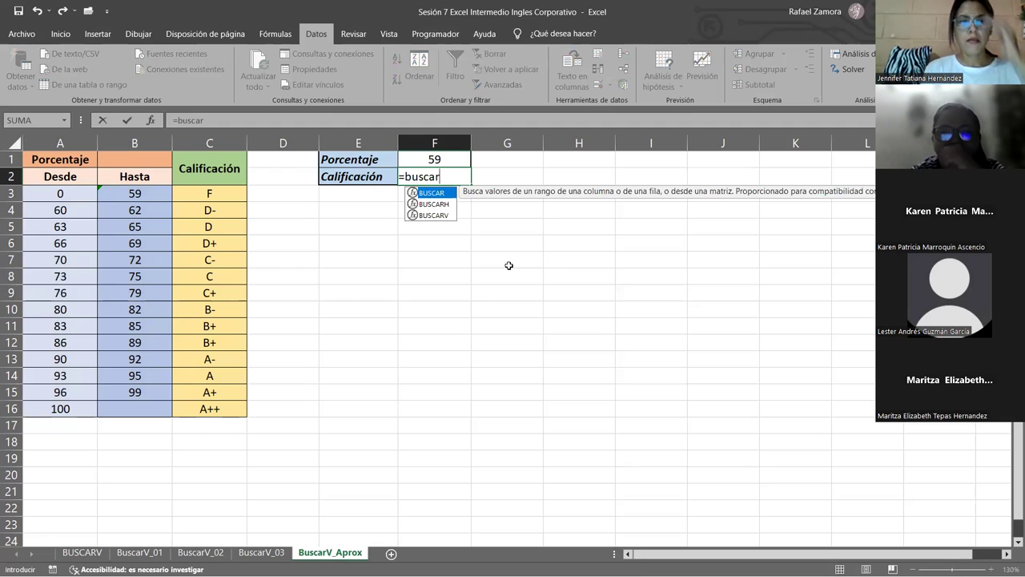
key("Tab")
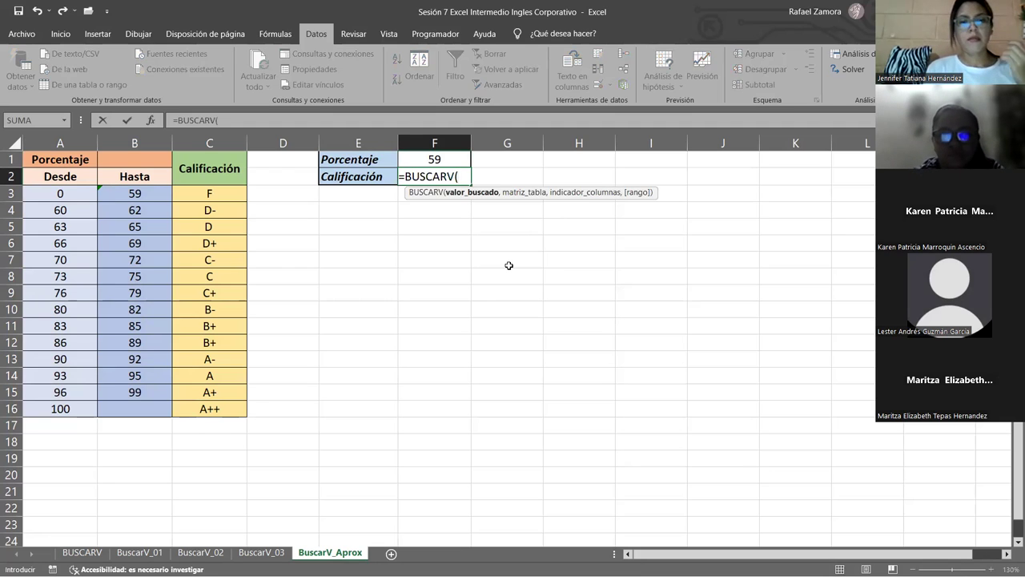
left_click(447, 159)
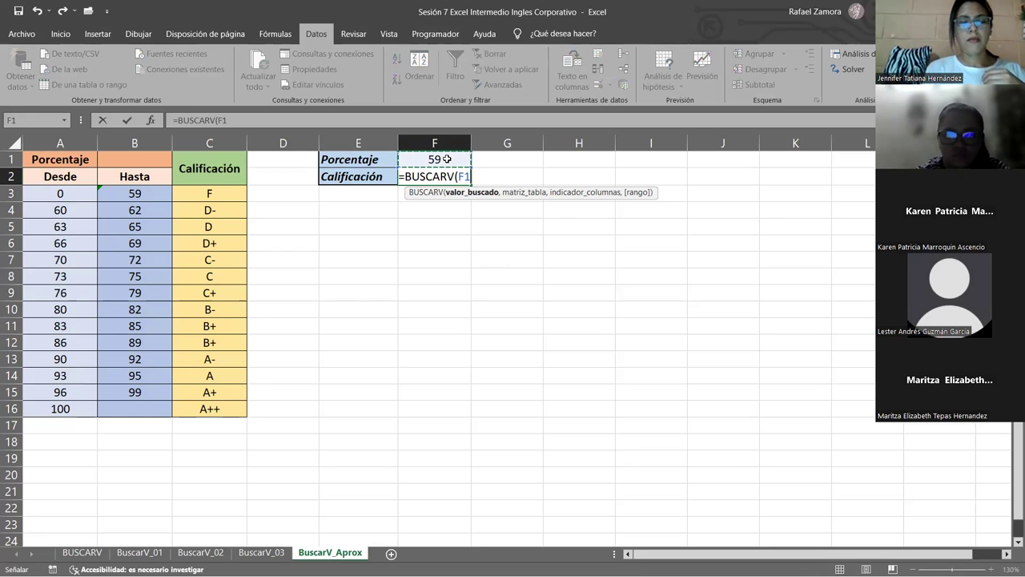
type(",")
left_click_drag(73, 193, 82, 233)
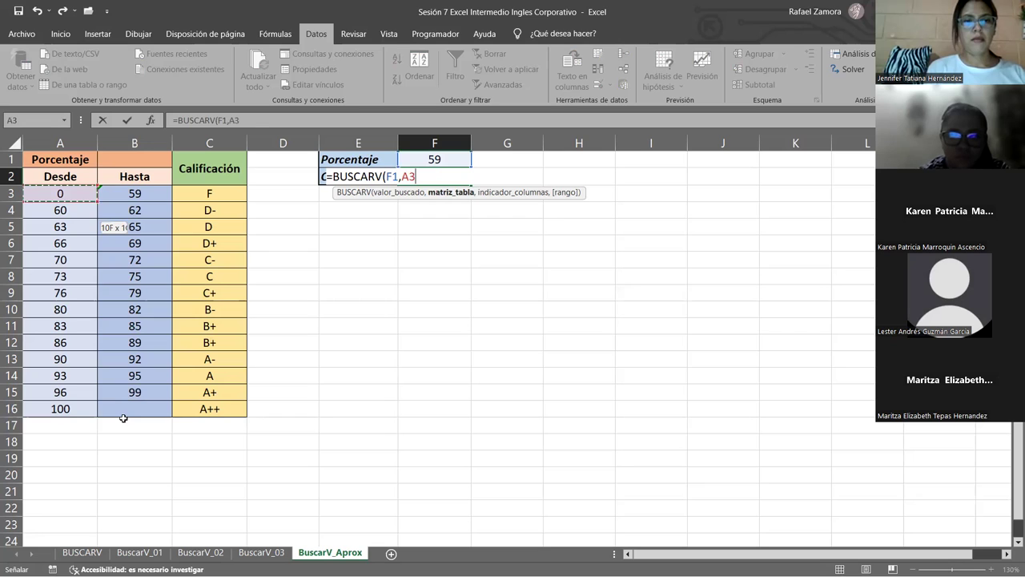
left_click_drag(123, 378, 127, 402)
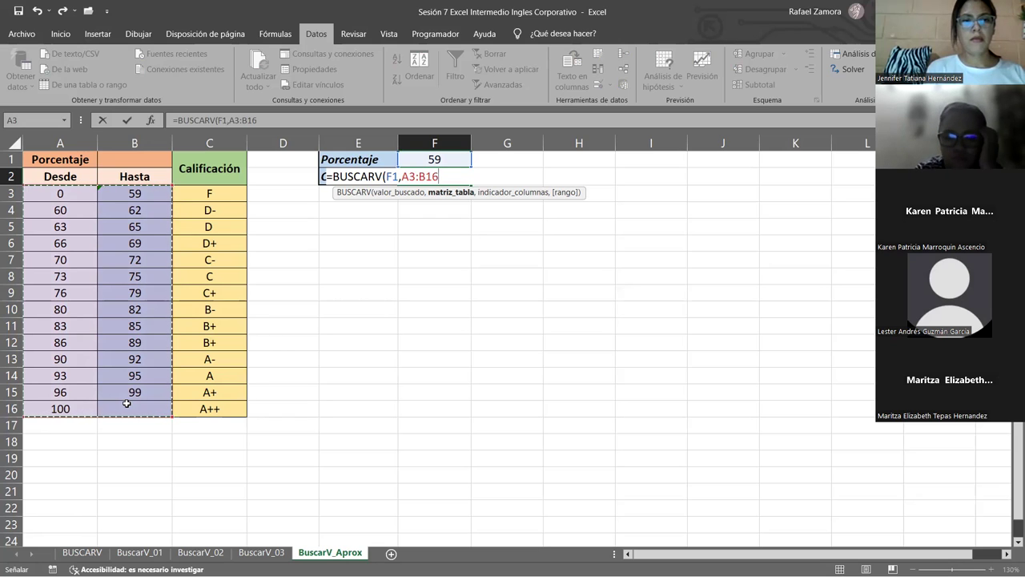
Complete F2's formula as =BUSCARV(F1,A3:C16,3,VERDADERO).
type(",")
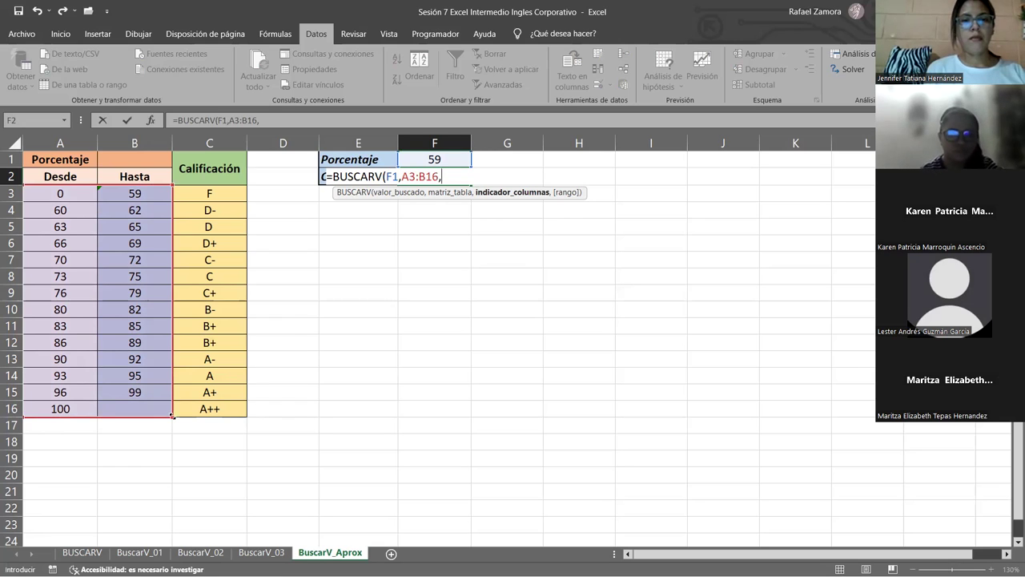
left_click_drag(181, 415, 213, 413)
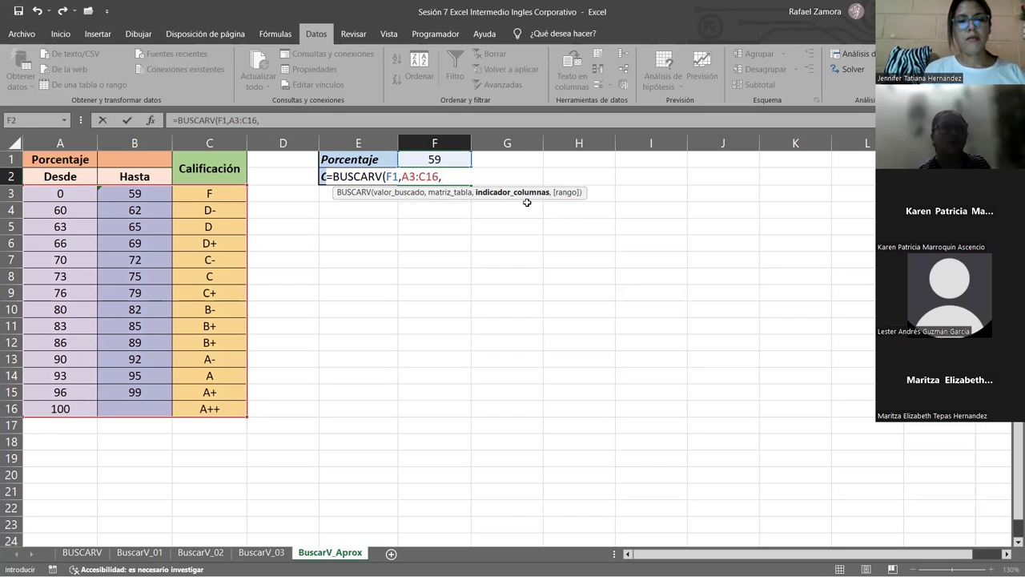
left_click_drag(456, 171, 400, 176)
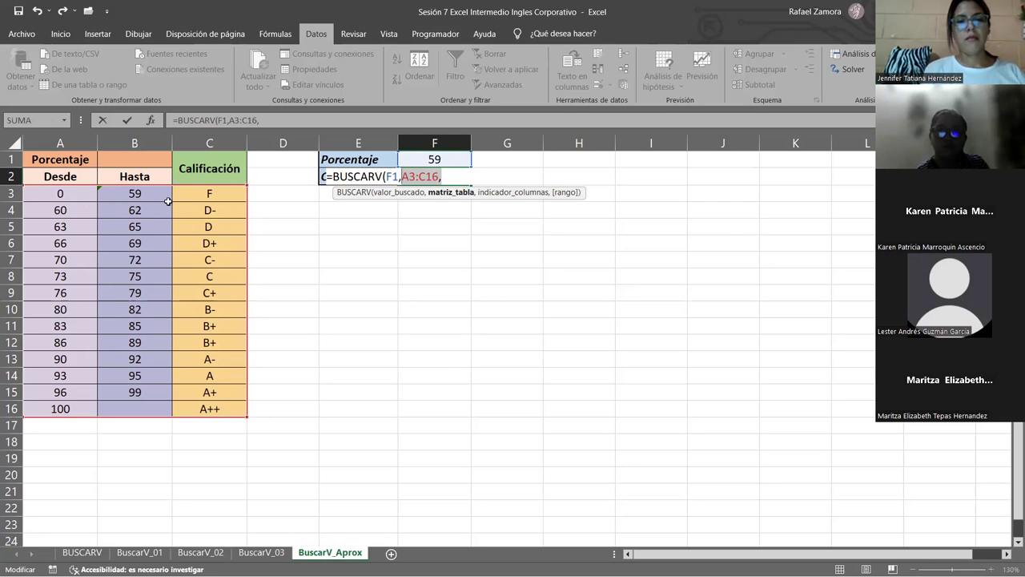
left_click(479, 178)
type("3")
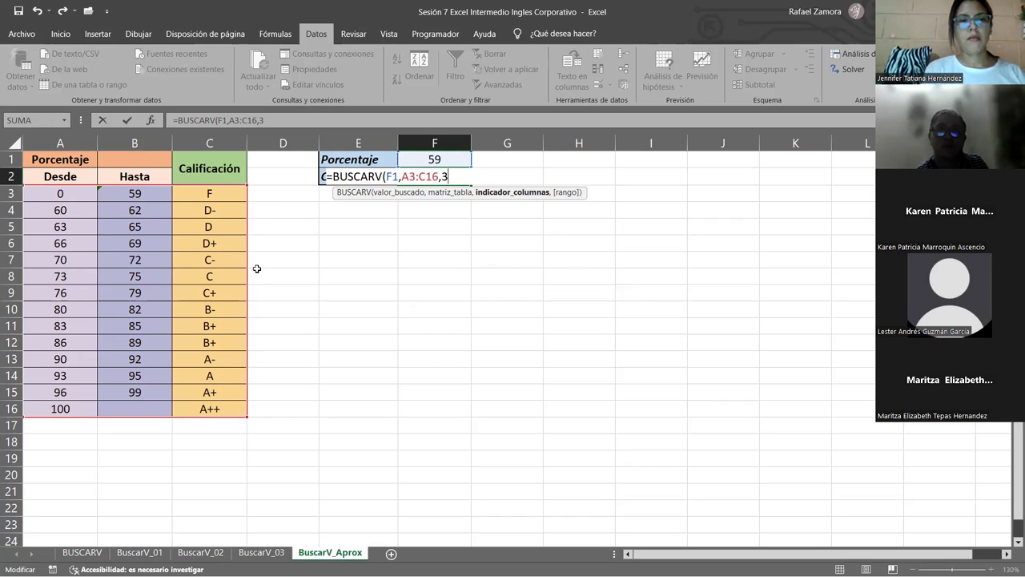
type(",")
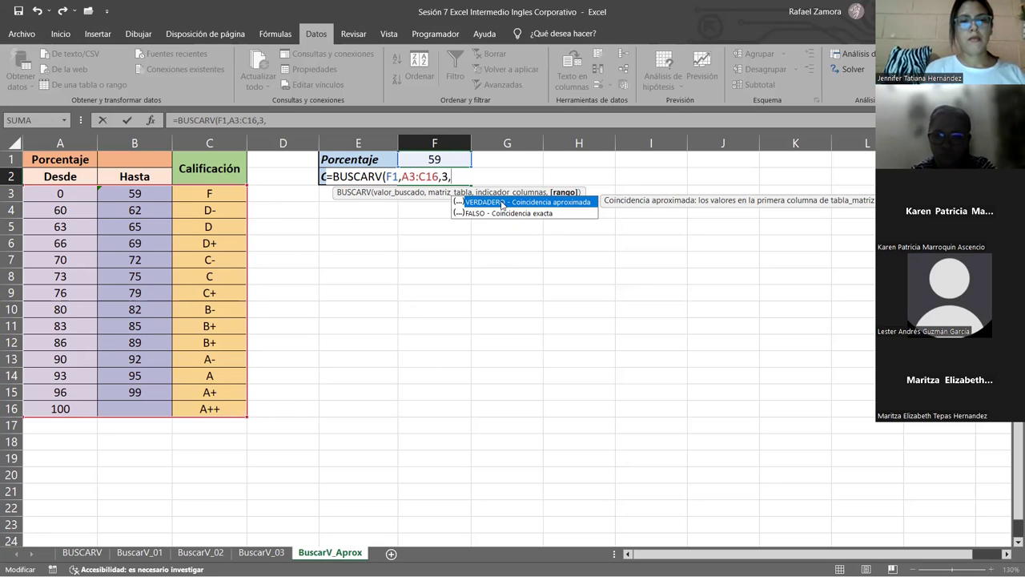
double_click(501, 201)
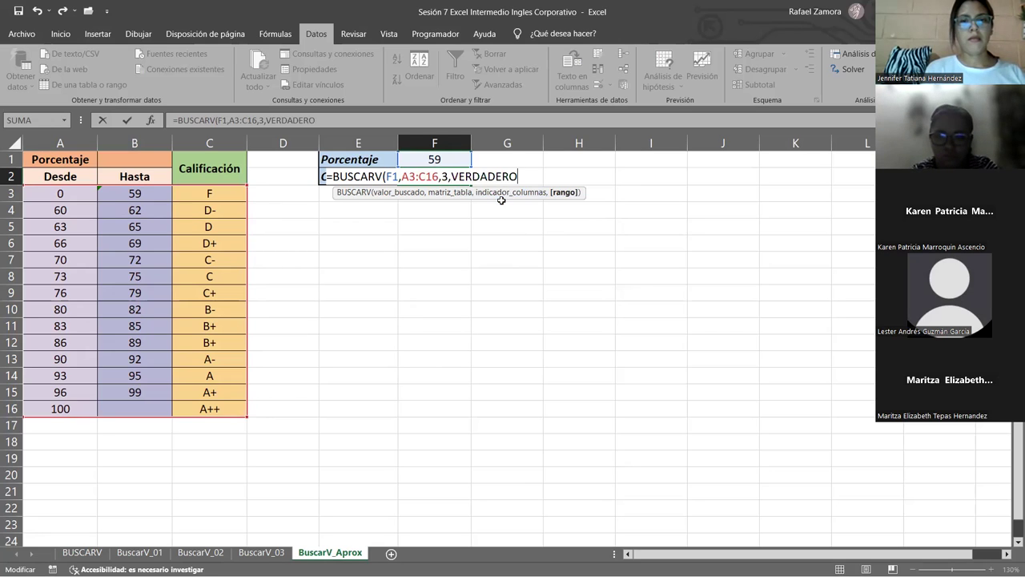
type(")")
key("Return")
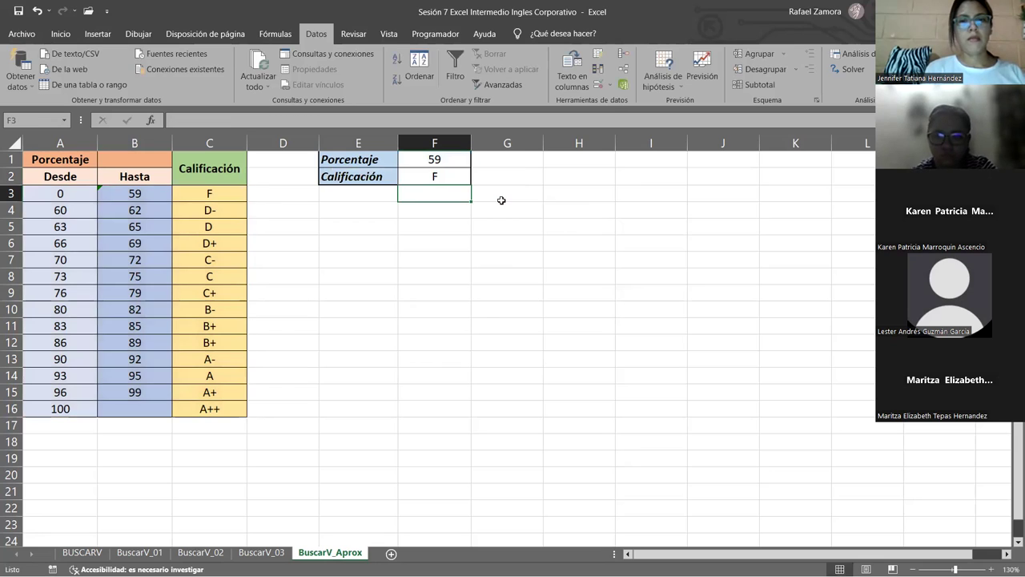
Change the percentage in F1 to 65, giving grade D.
left_click(445, 161)
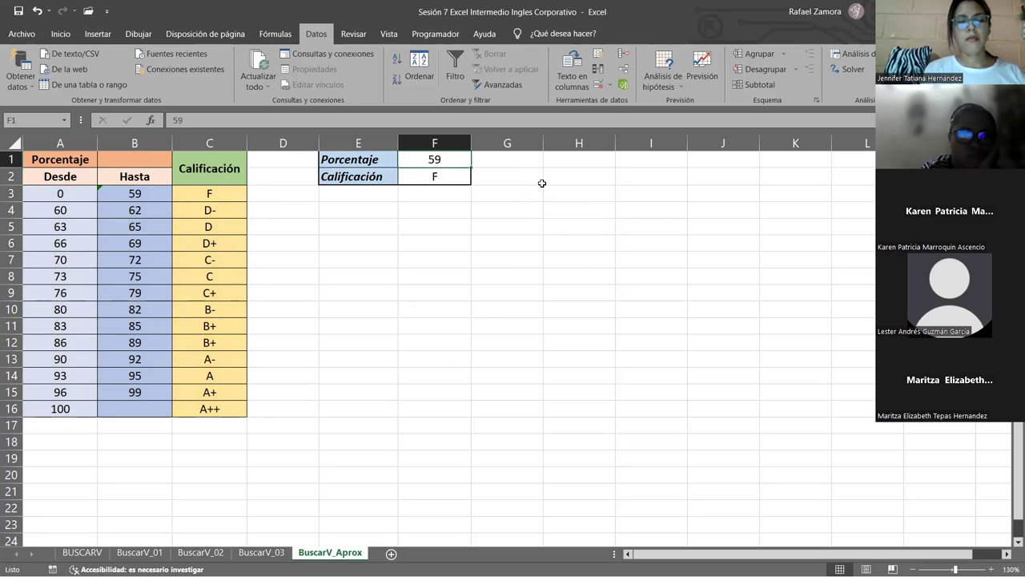
type("65")
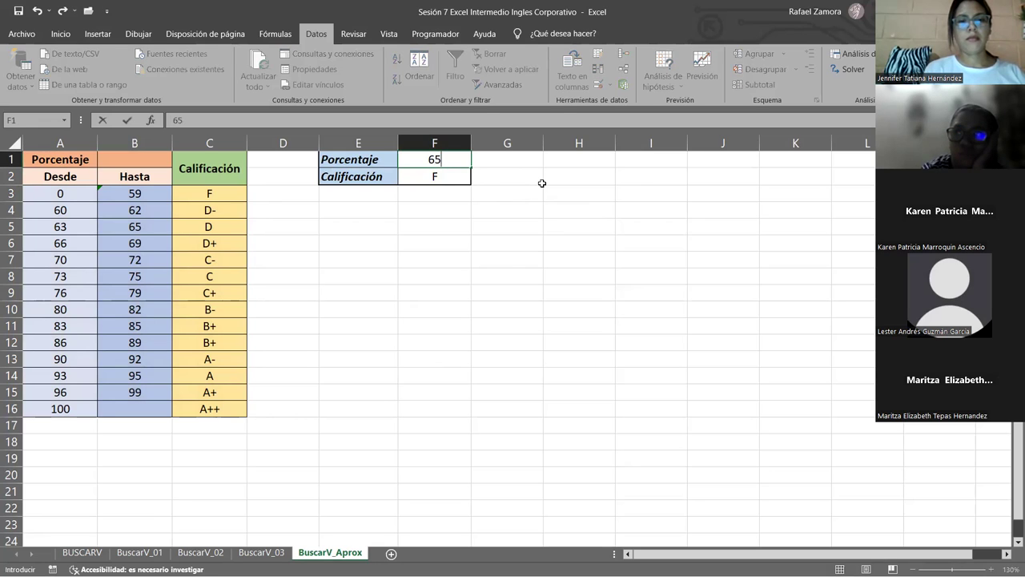
key("Return")
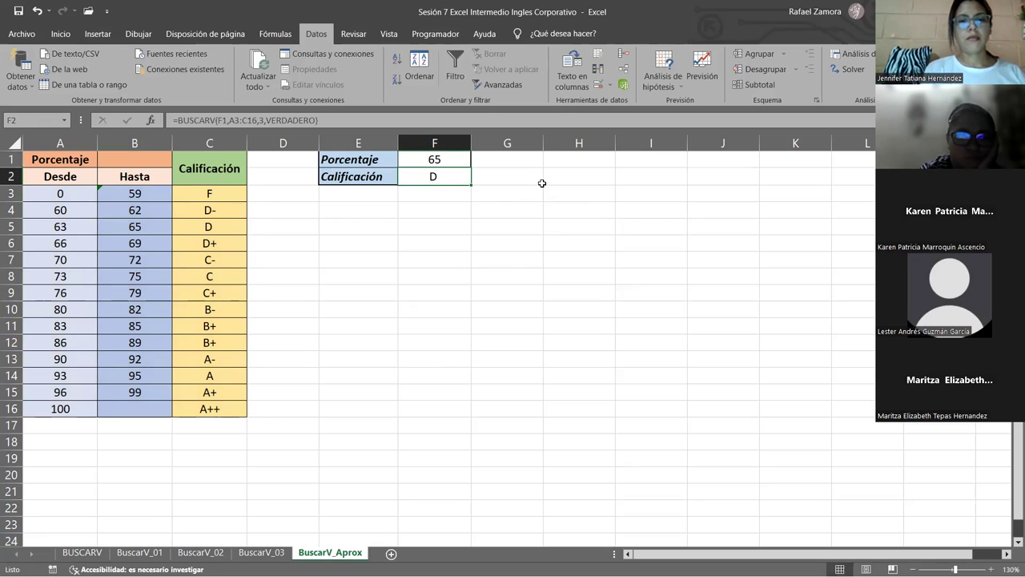
Test percentages 73, 85 and 81 in F1, ending with grade B- in F2.
key("Up")
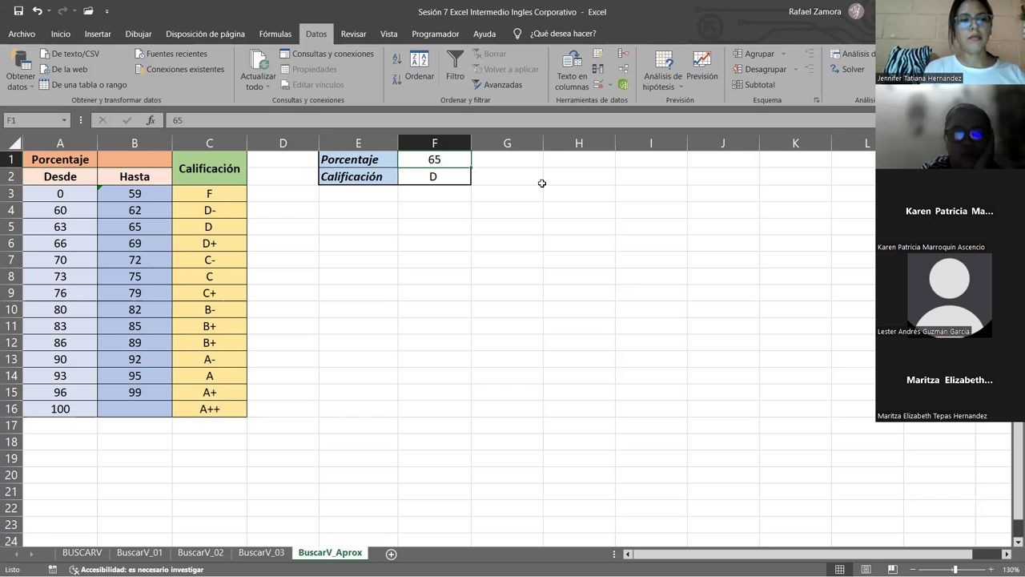
type("73")
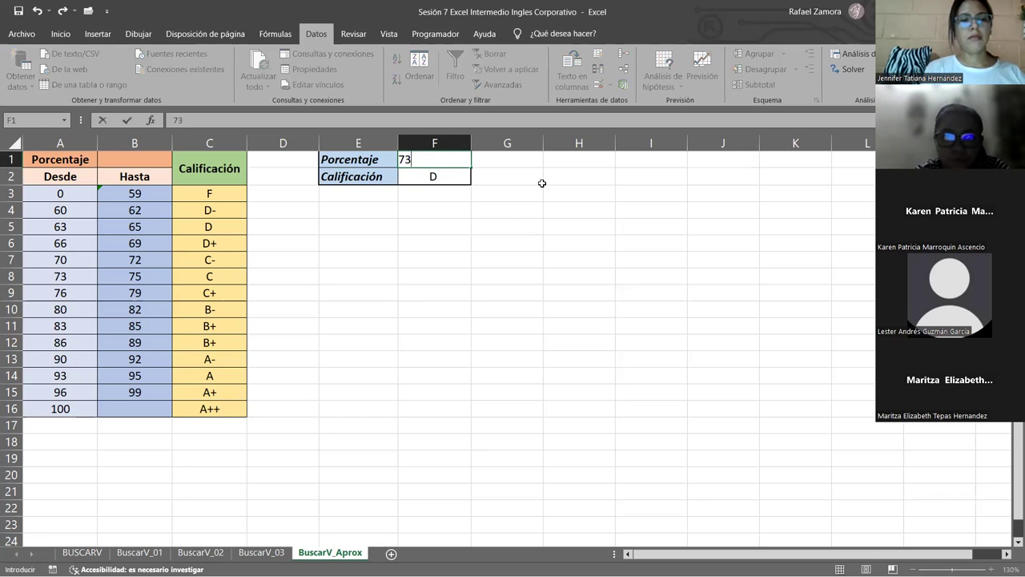
key("ctrl+Return")
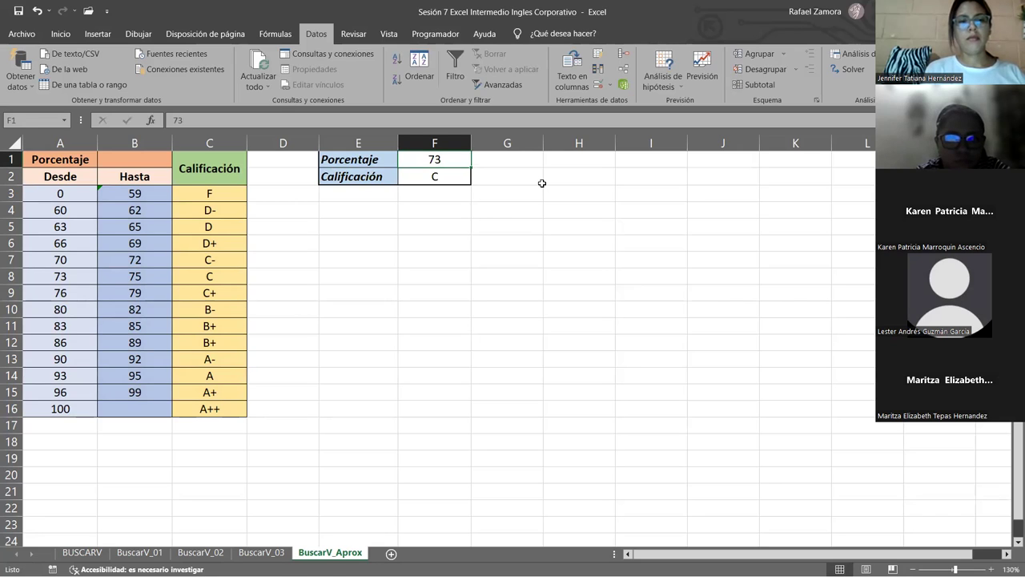
type("85")
key("ctrl+Return")
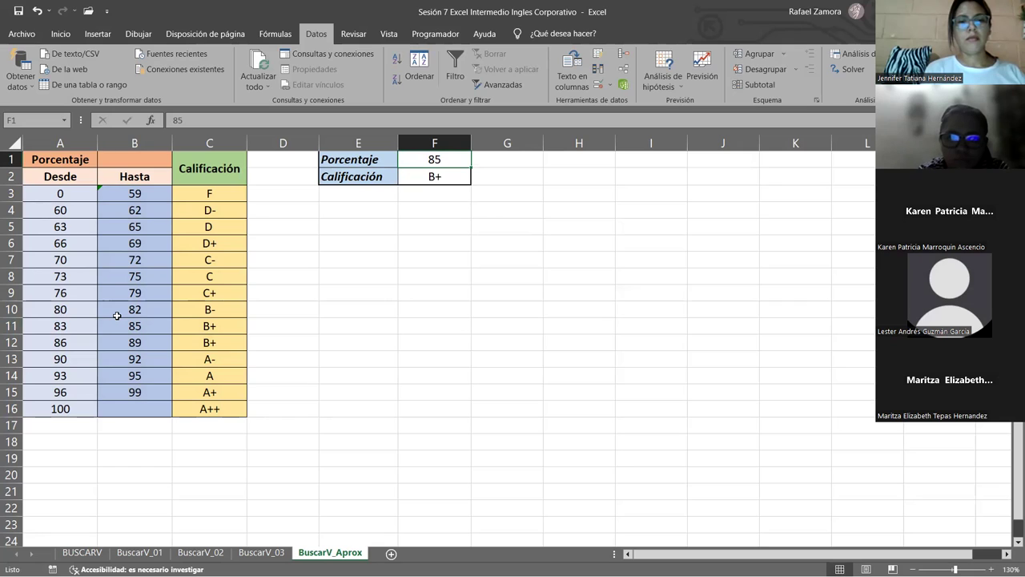
type("81")
key("ctrl+Return")
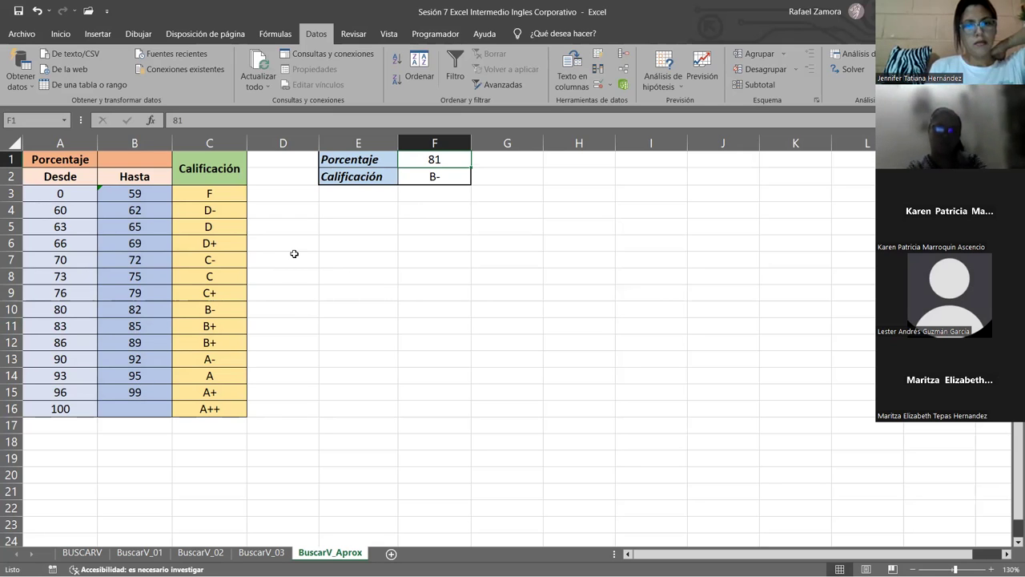
Review F2's VERDADERO argument, then change F1's percentage to 91.
double_click(442, 177)
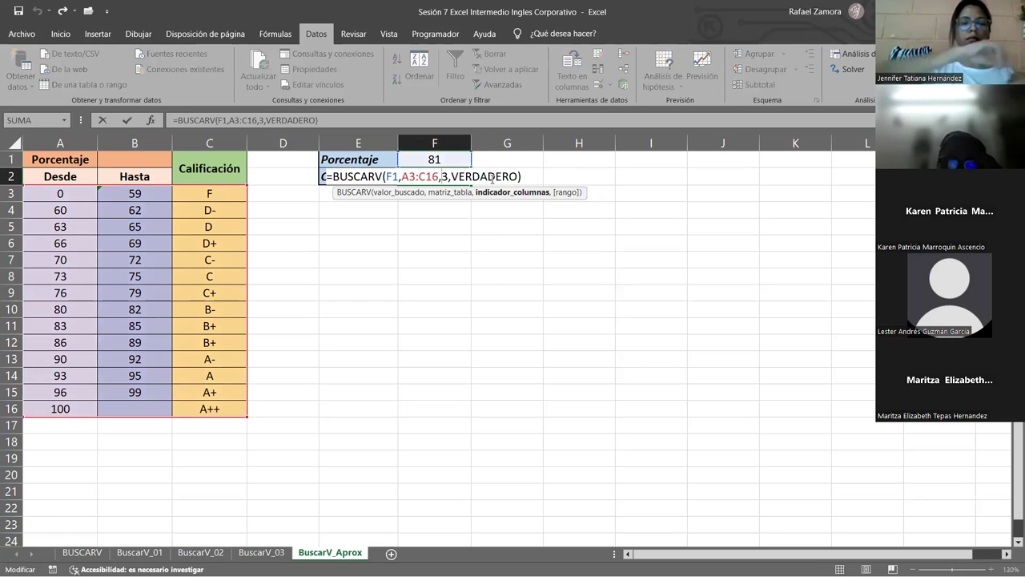
left_click_drag(515, 176, 454, 204)
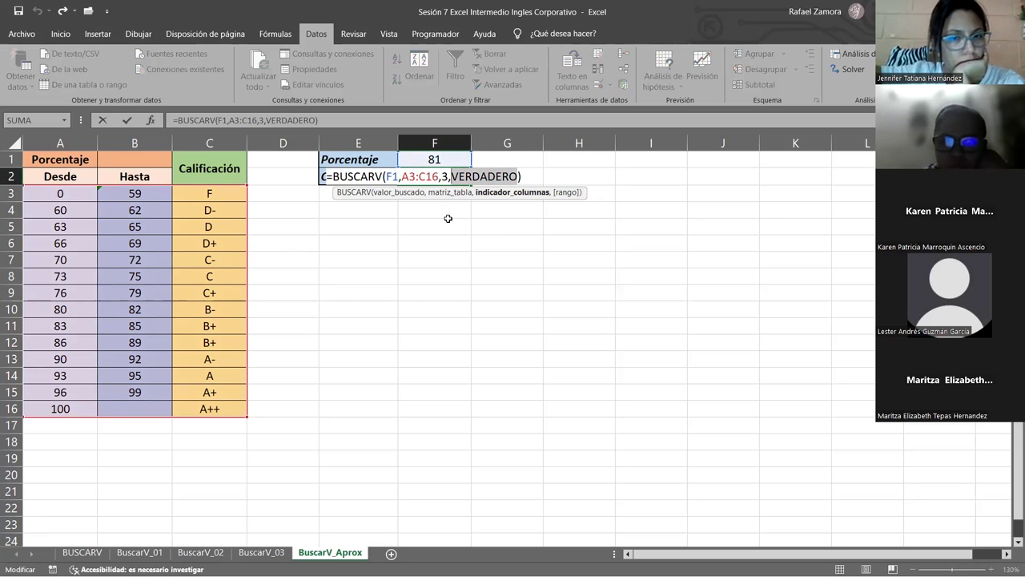
key("Return")
left_click(441, 162)
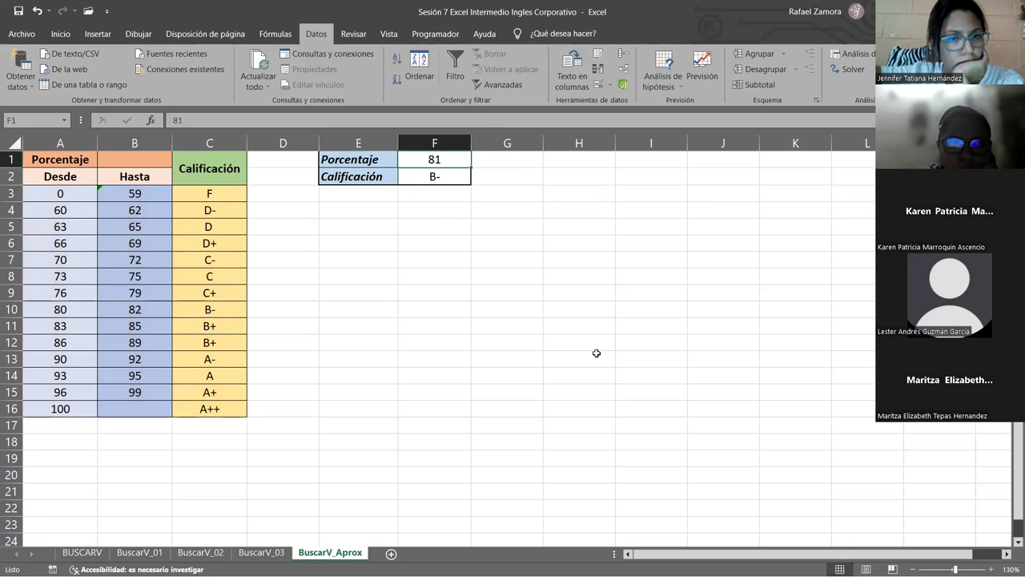
type("91")
key("ctrl+Return")
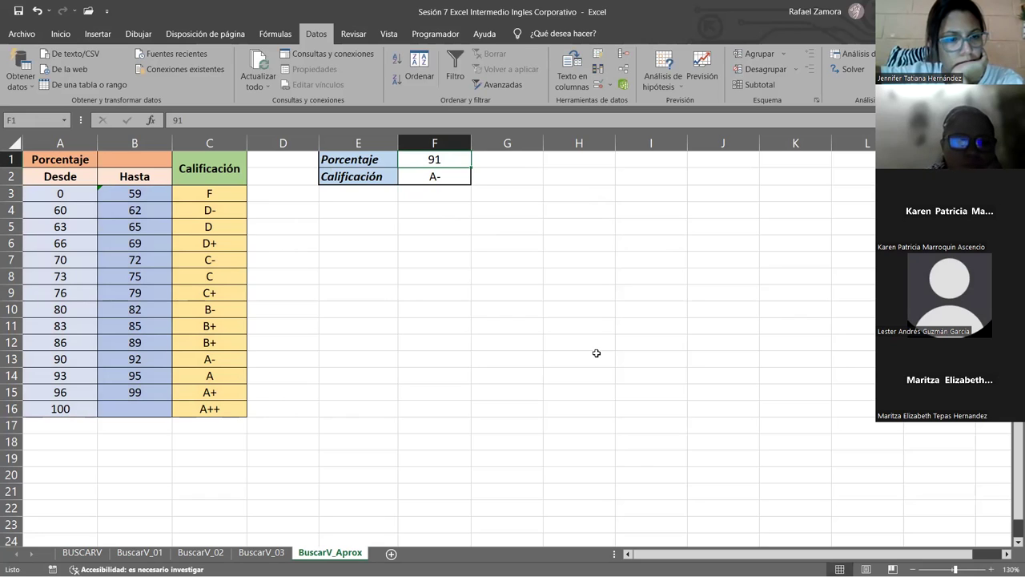
Highlight the 90–92 band for A- in row 13, then select F2.
left_click(70, 359)
left_click(144, 358)
left_click_drag(65, 361, 136, 358)
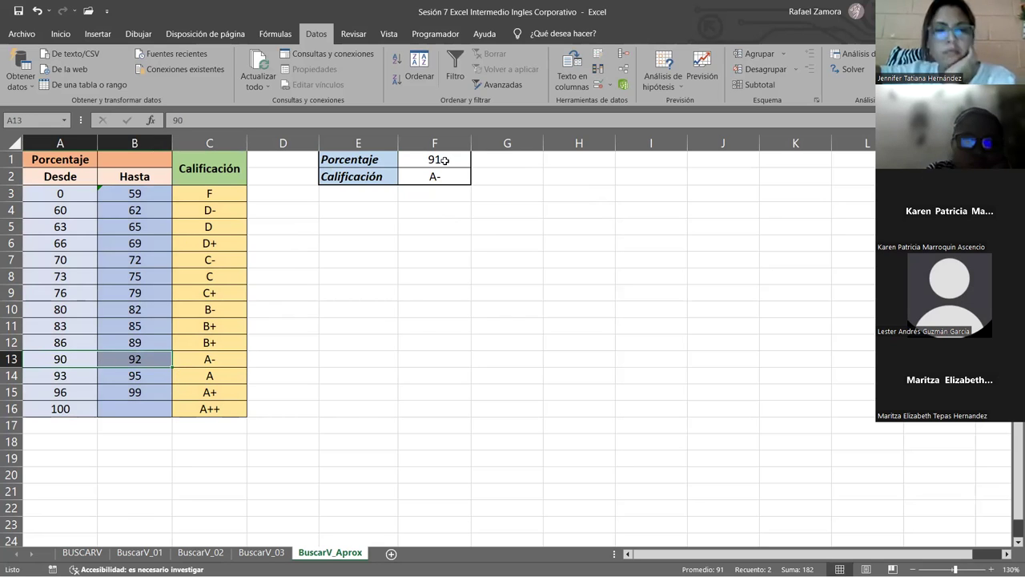
left_click(76, 358)
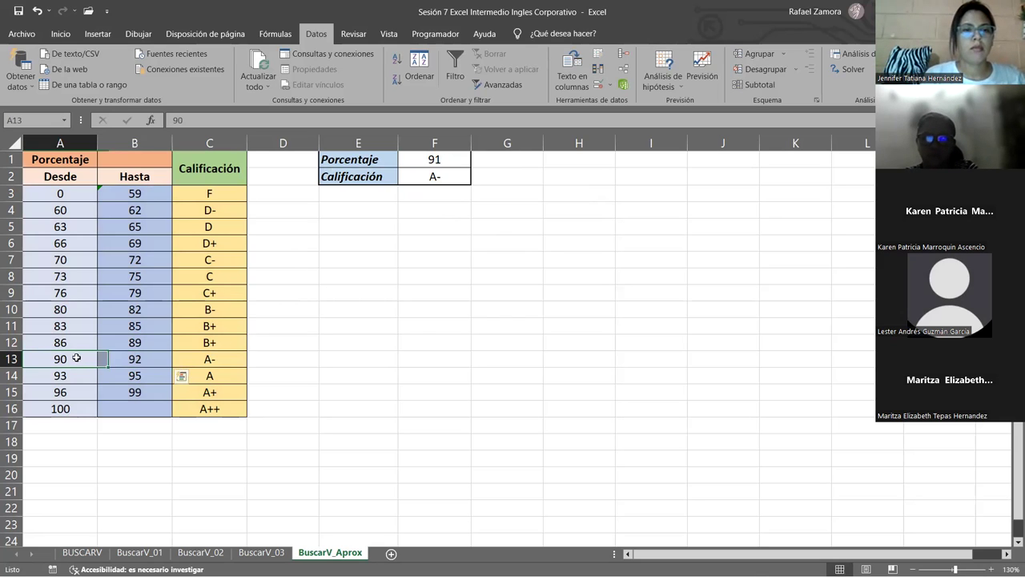
left_click(124, 356)
left_click(443, 175)
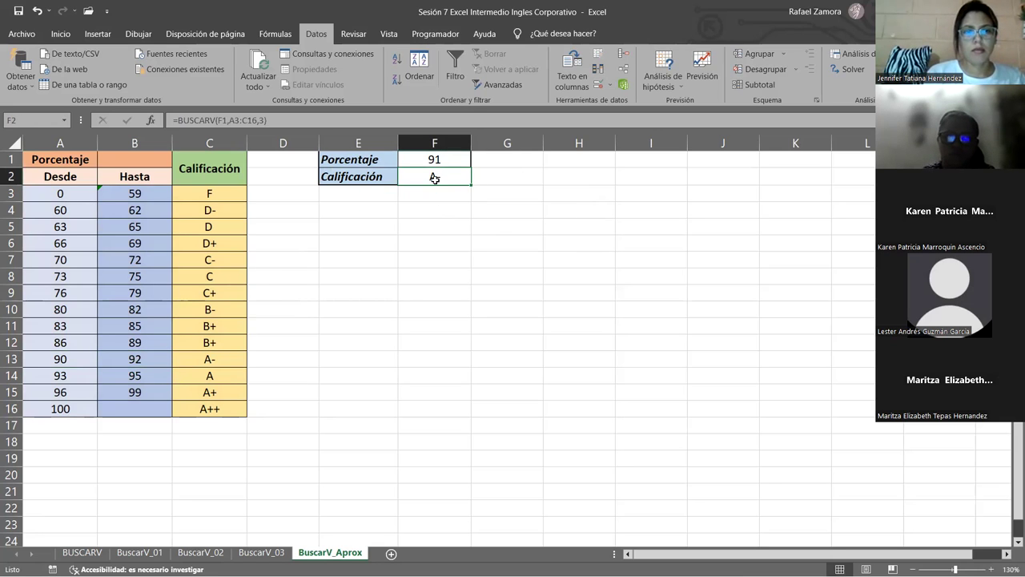
Edit F2's lookup to =BUSCARV(F1,A3:C16,3,1) for an approximate match.
double_click(434, 178)
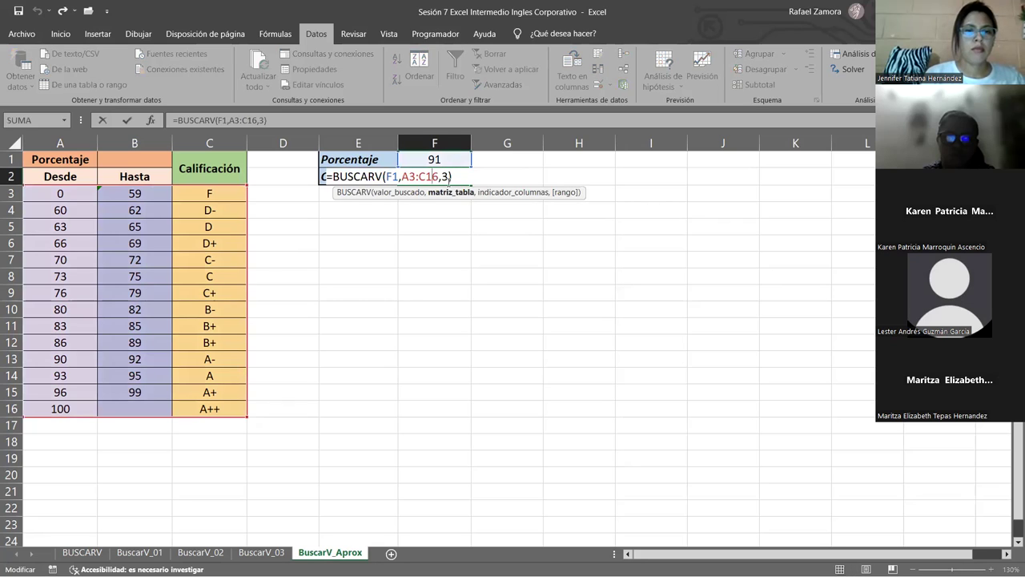
left_click(447, 177)
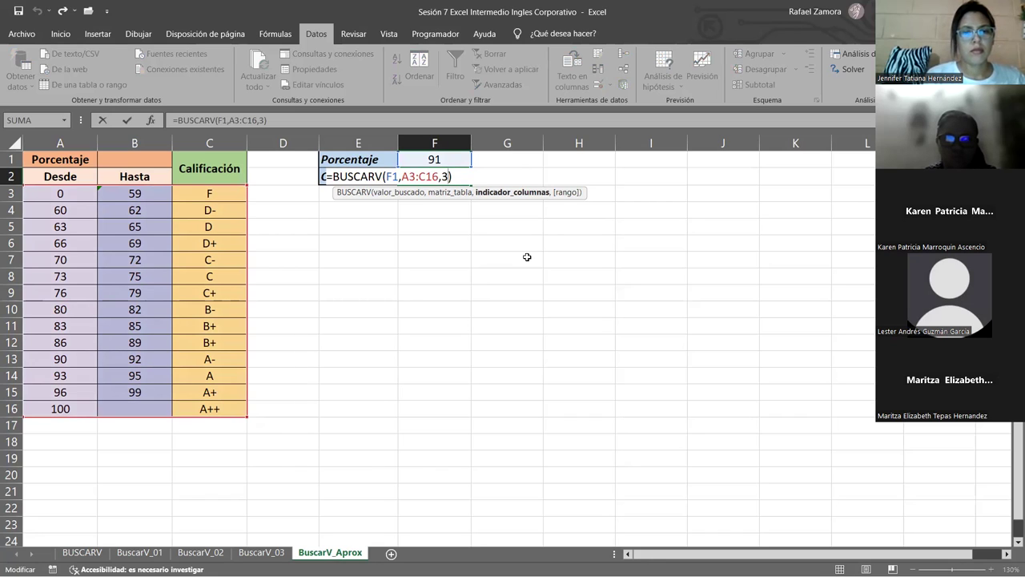
type(",")
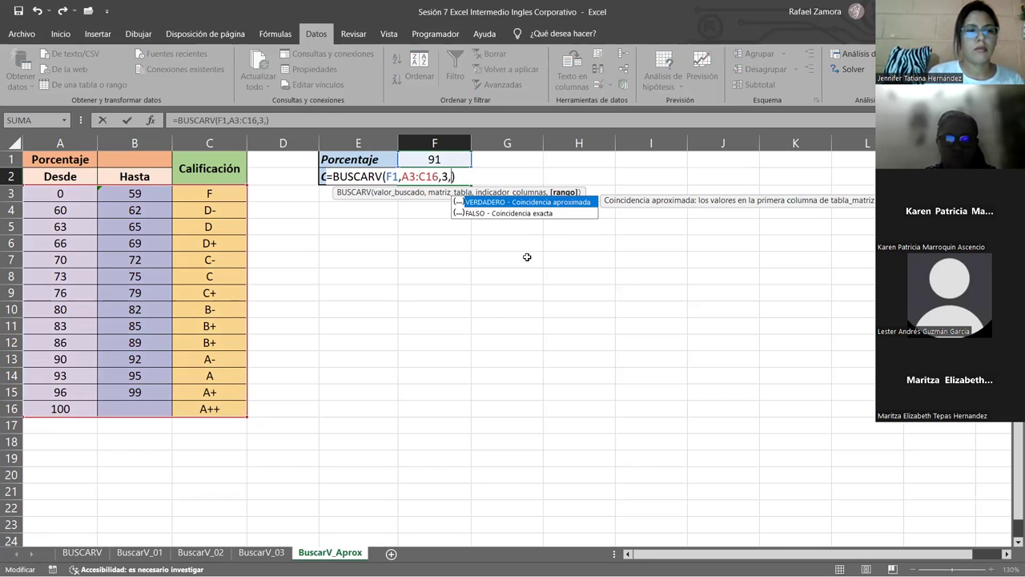
type("1")
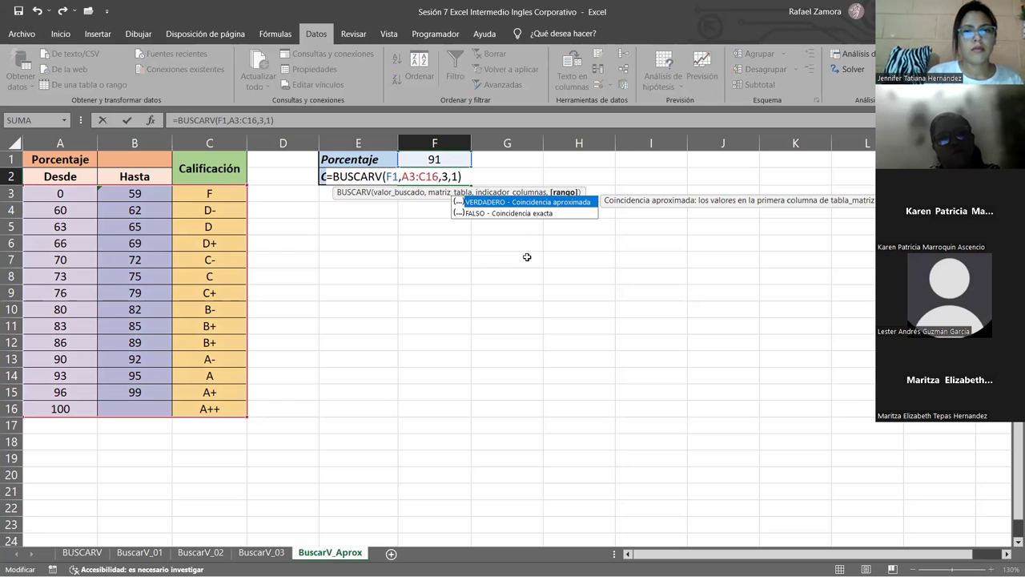
key("Return")
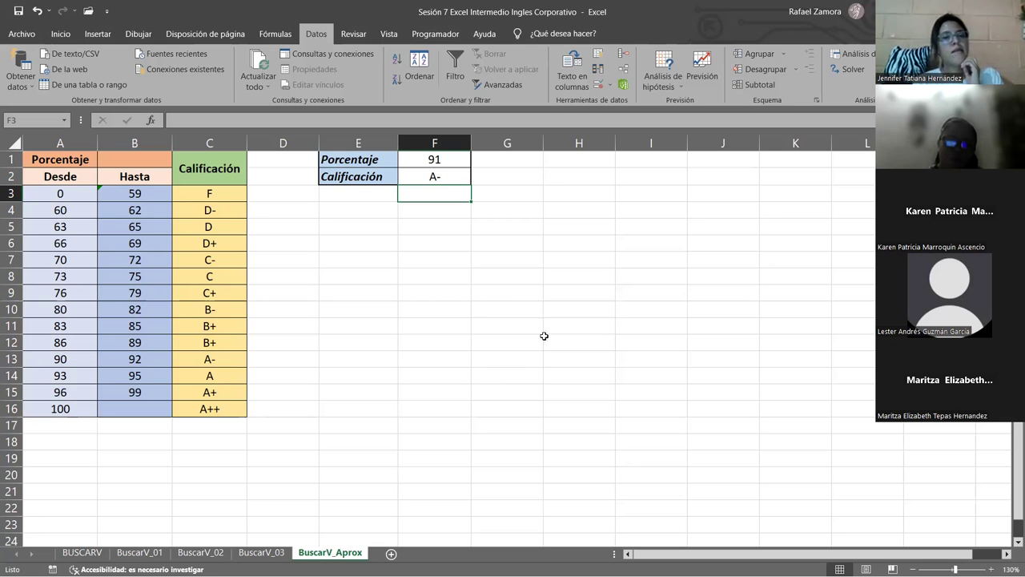
left_click(449, 175)
double_click(449, 176)
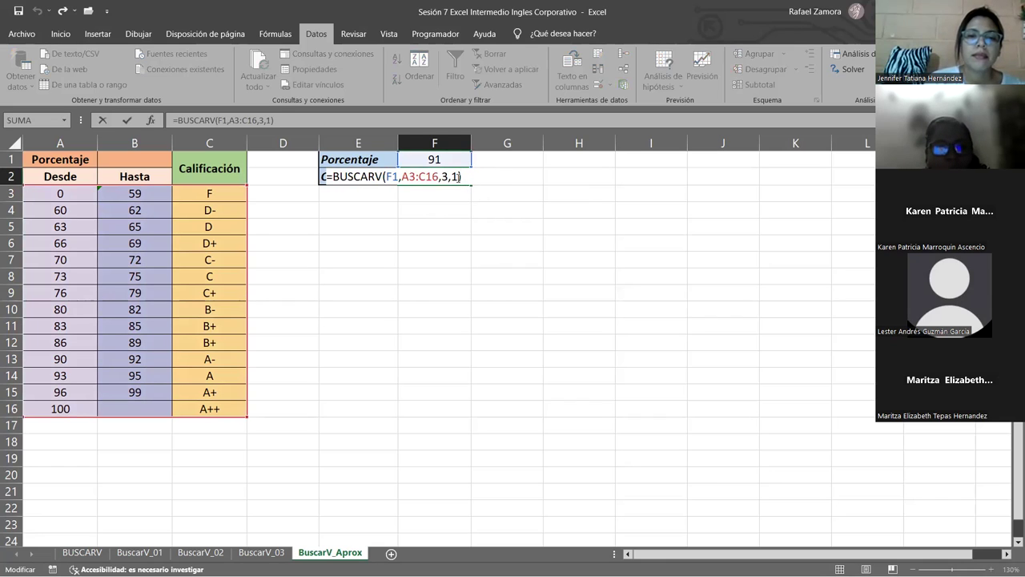
double_click(454, 176)
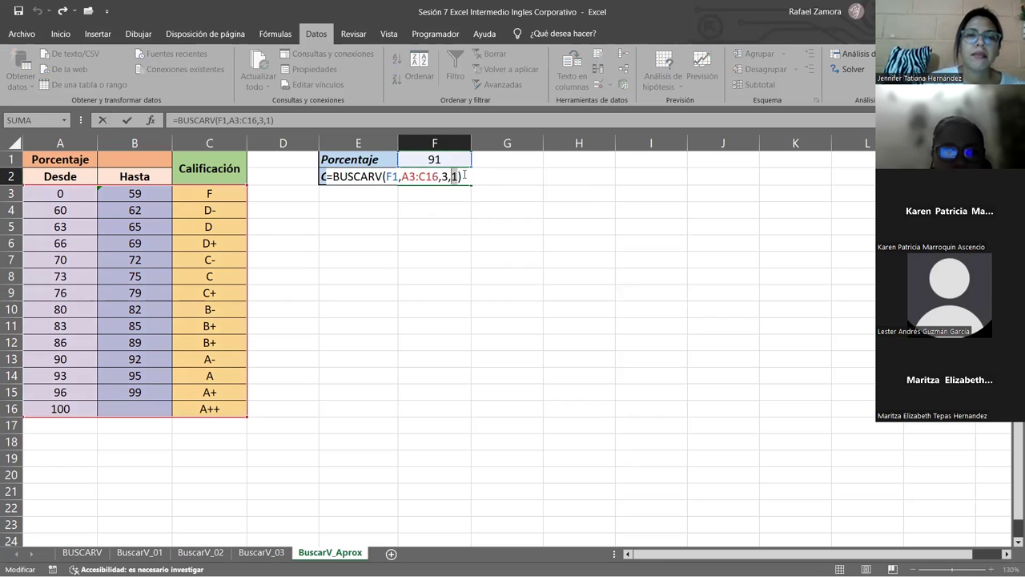
left_click(464, 174)
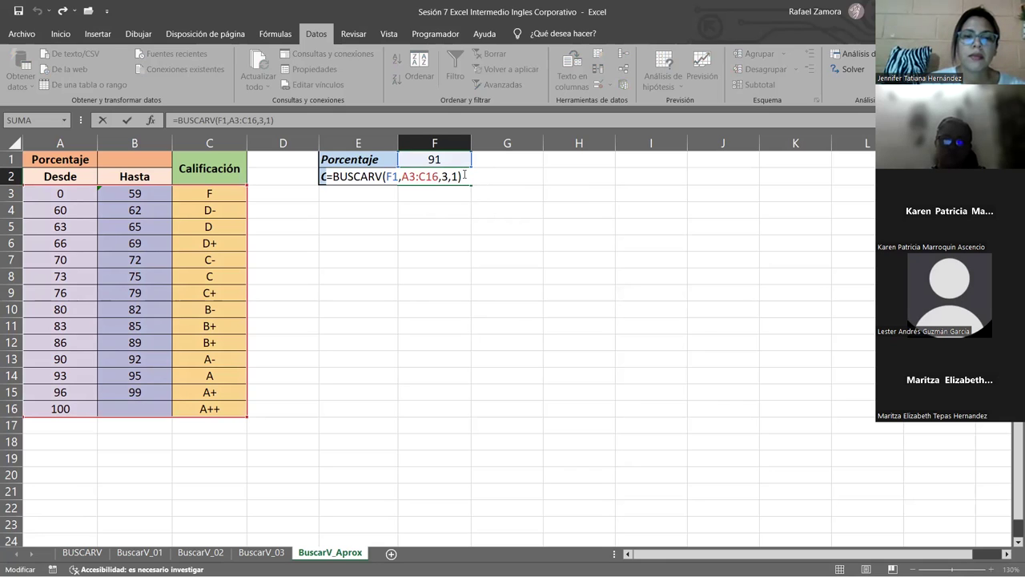
key("BackSpace")
key("BackSpace")
key("BackSpace")
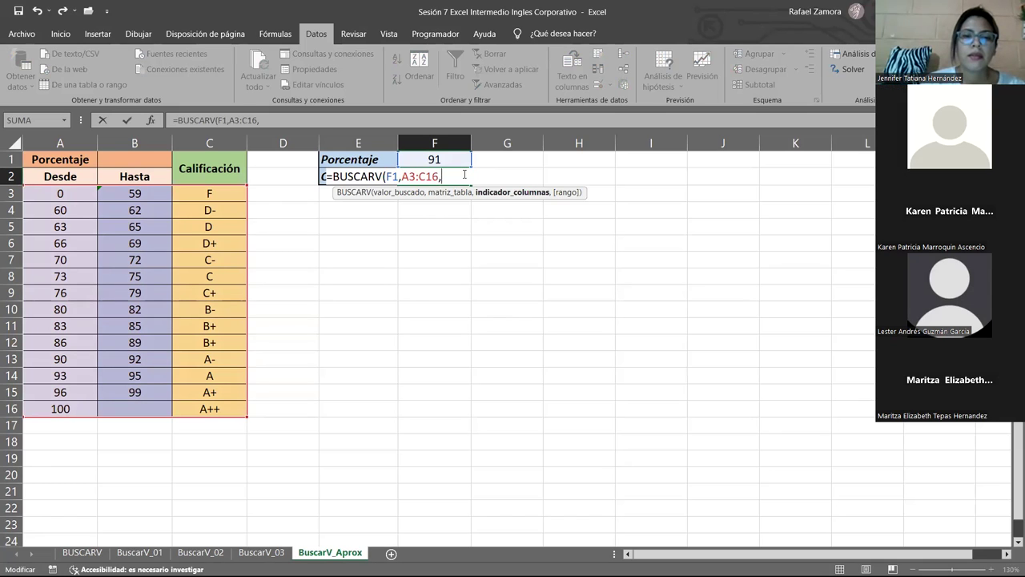
type("3")
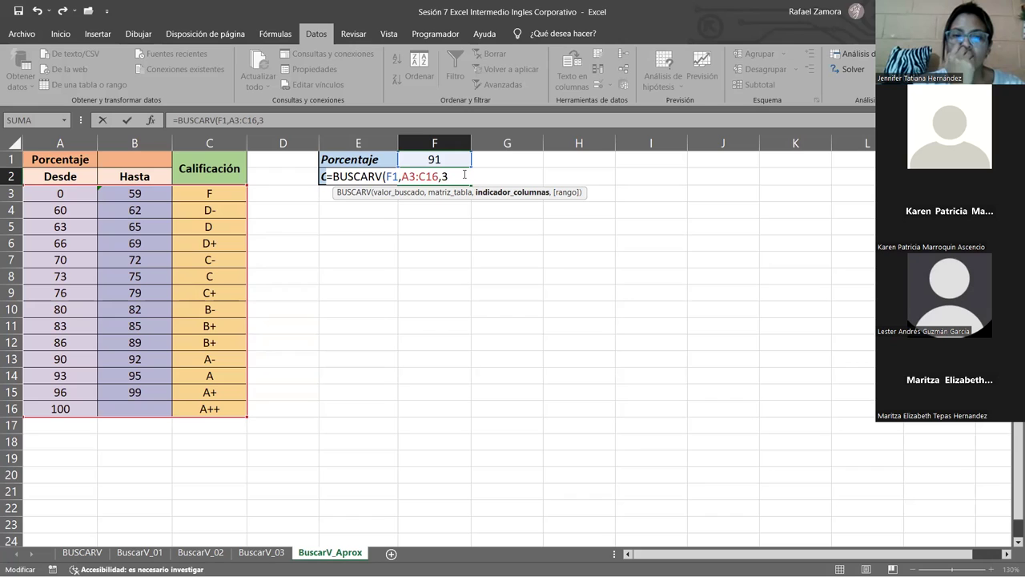
type(",")
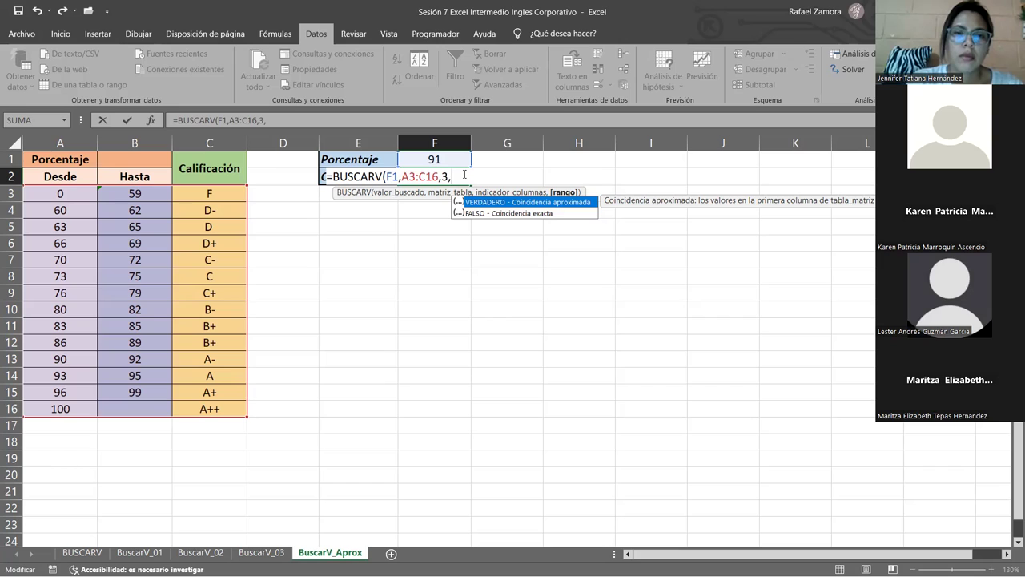
key("BackSpace")
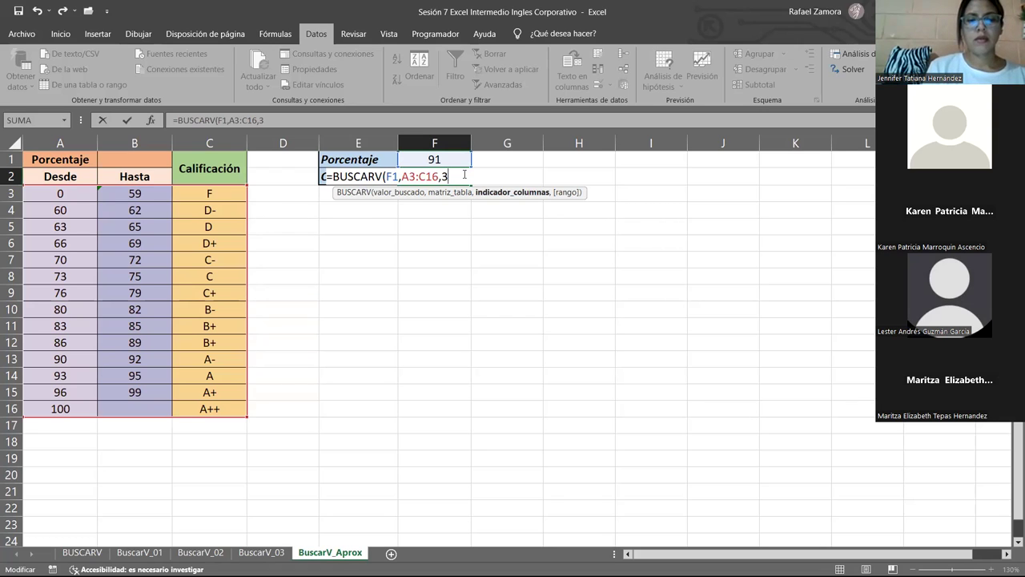
type(",")
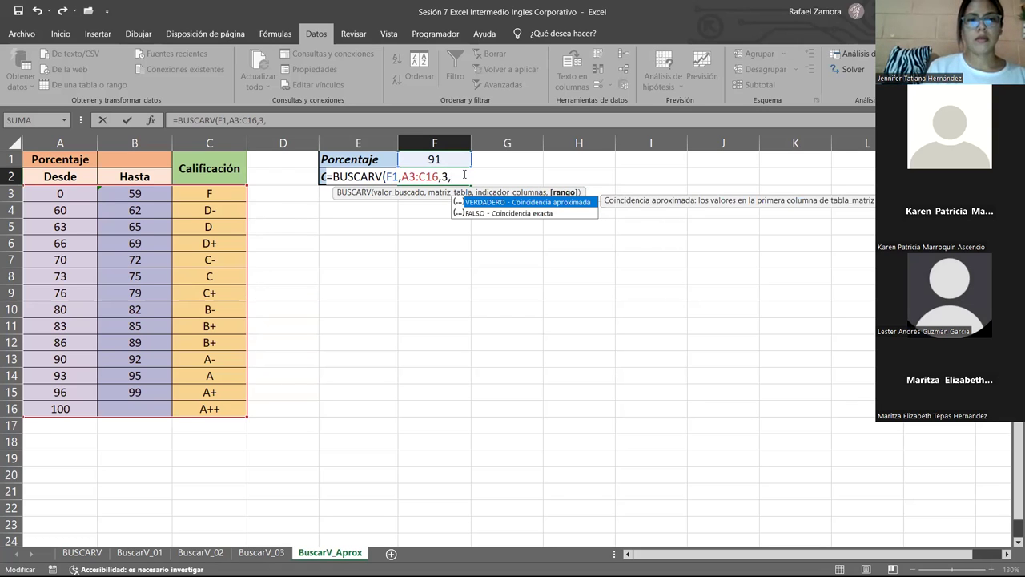
type("1")
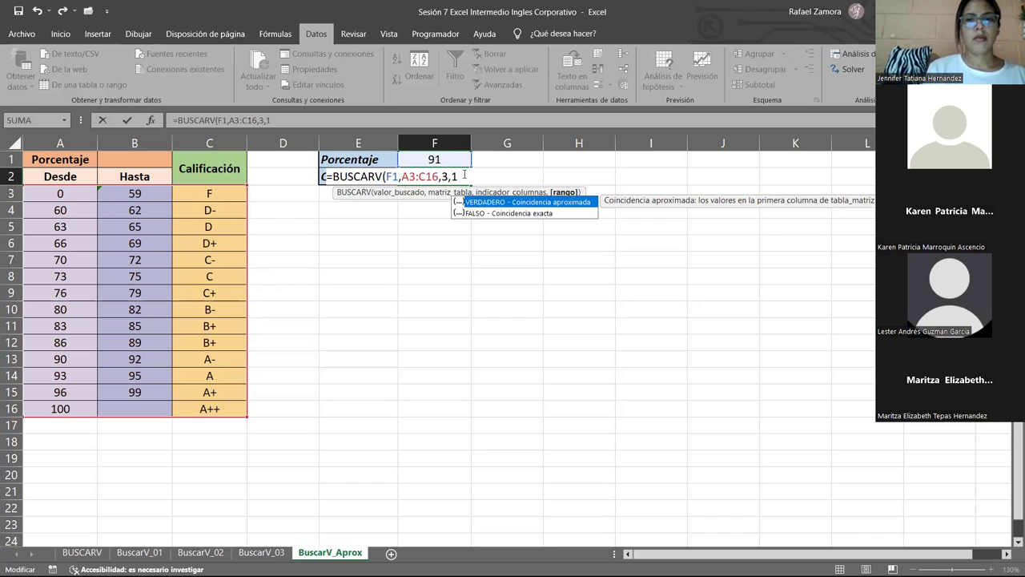
type(")")
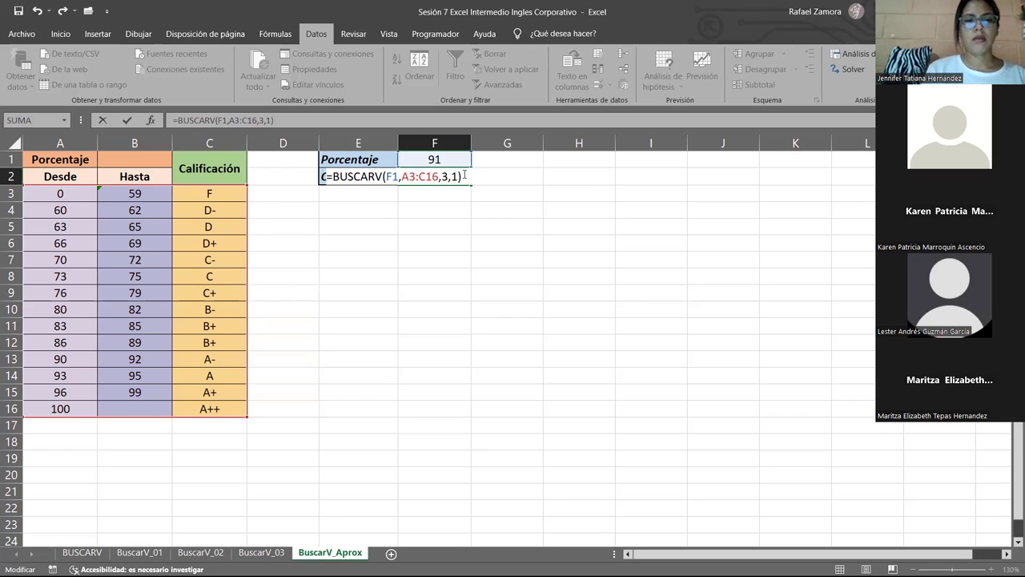
key("ctrl+Return")
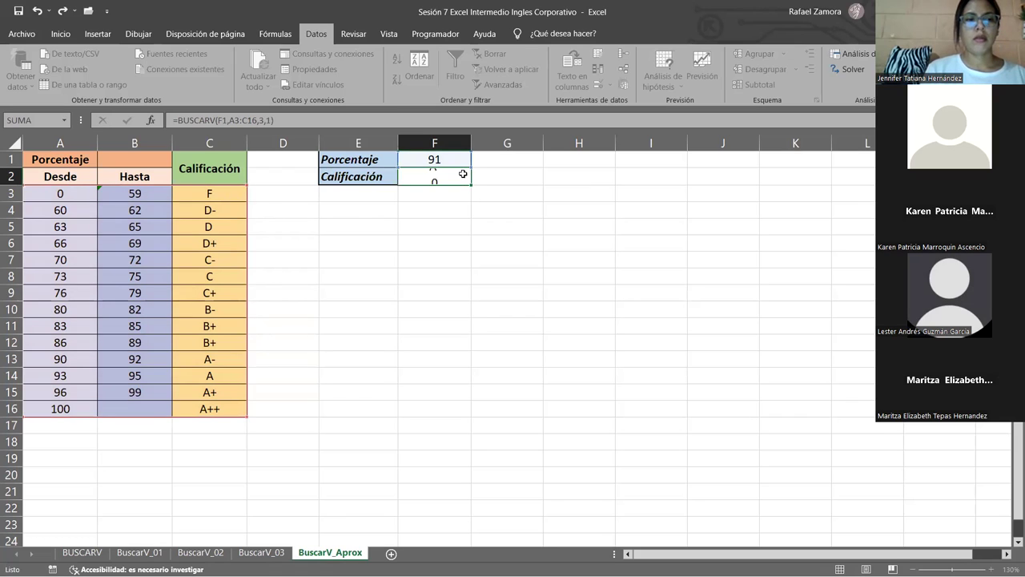
Commit F2's lookup, discard a stray entry there, and enter 10 in F1.
key("Return")
left_click(463, 174)
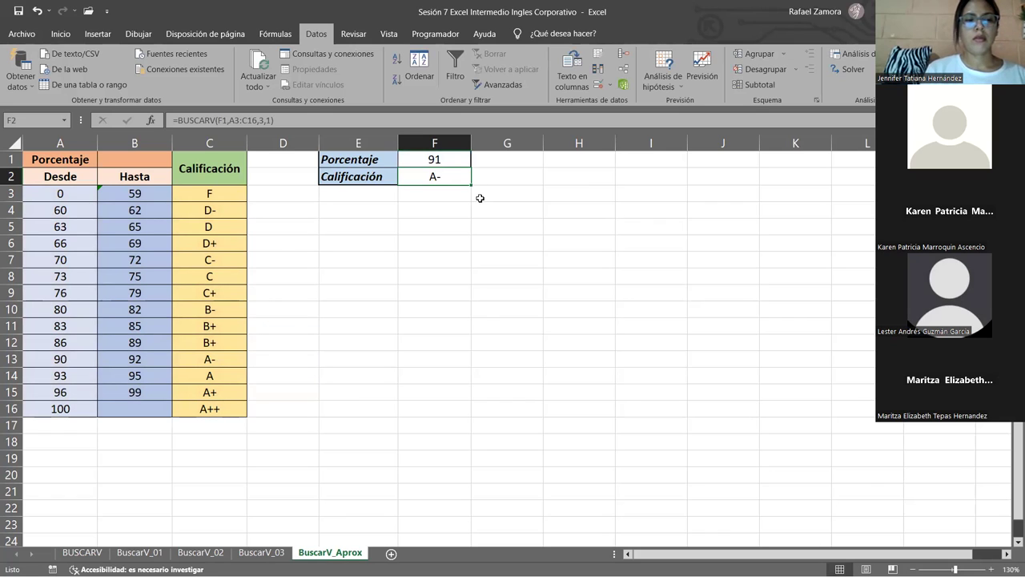
type("10")
key("Escape")
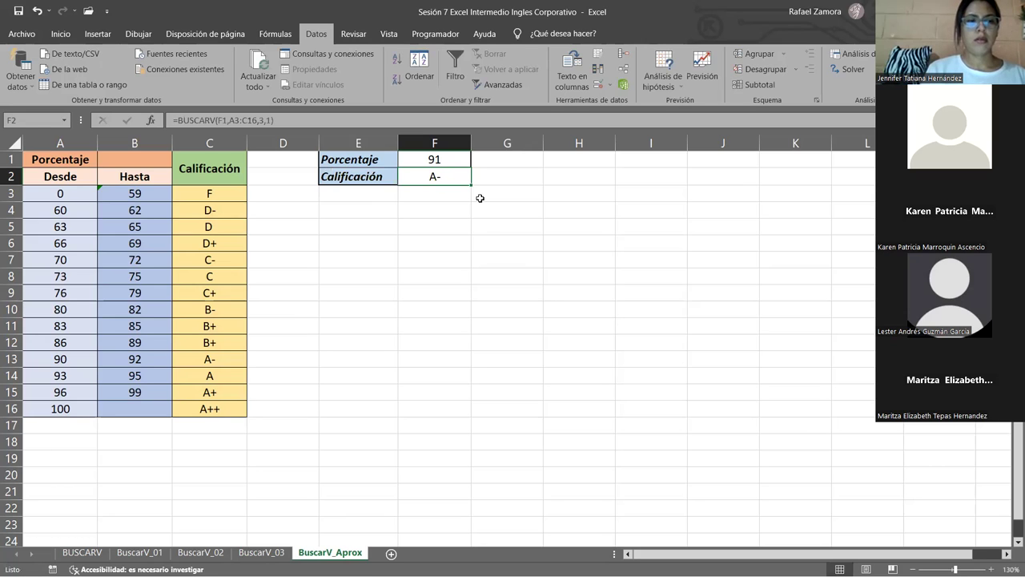
key("Up")
type("10")
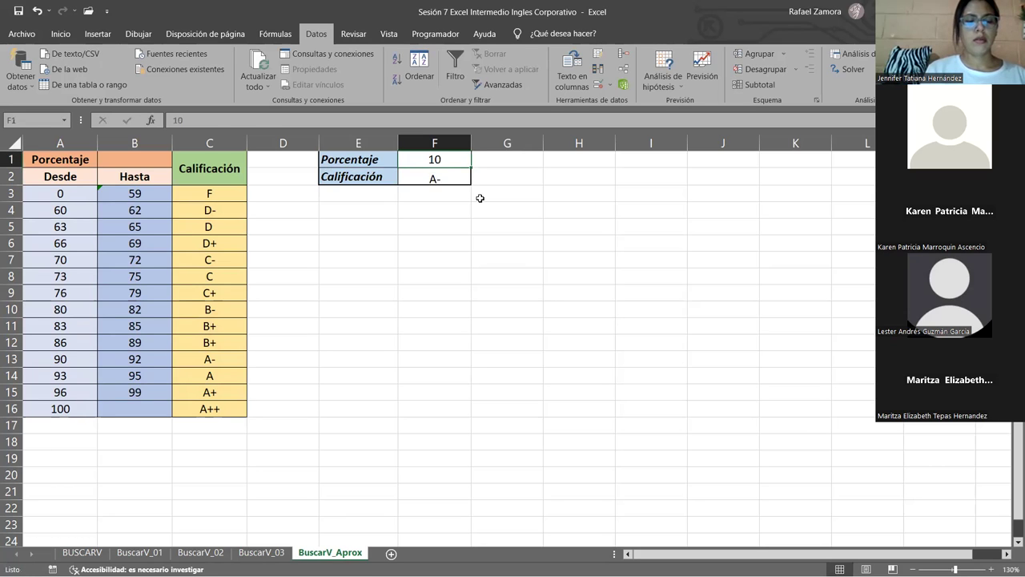
key("Return")
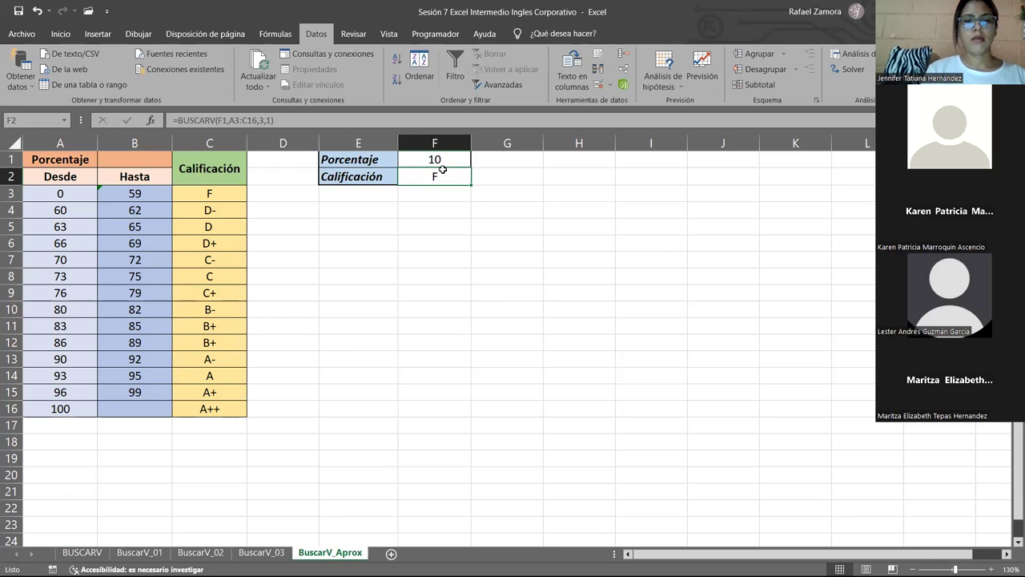
Show the references of the F2 formula, then switch to the Sesión 8 workbook's BUSCARH sheet.
double_click(469, 175)
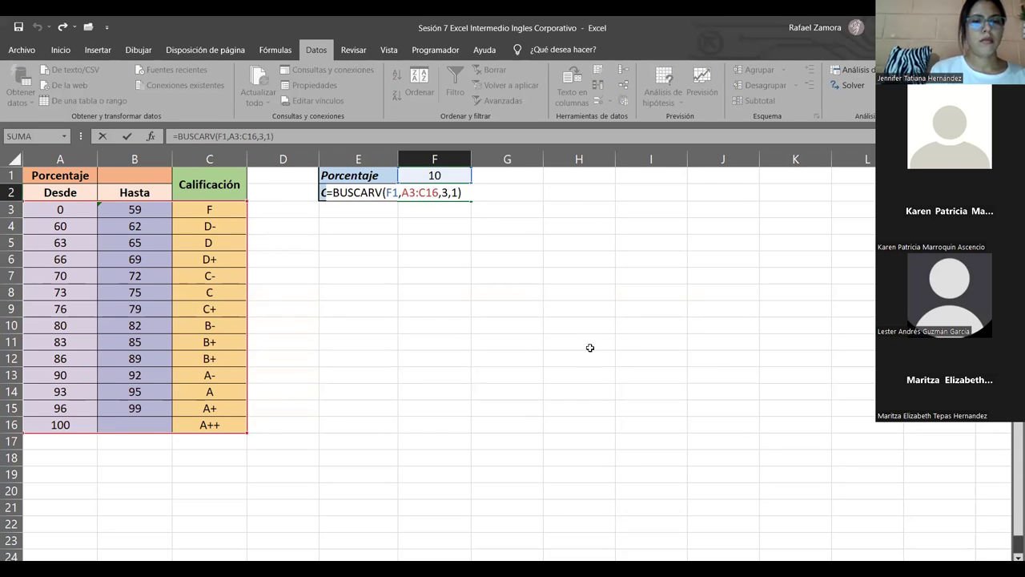
key("ctrl+Return")
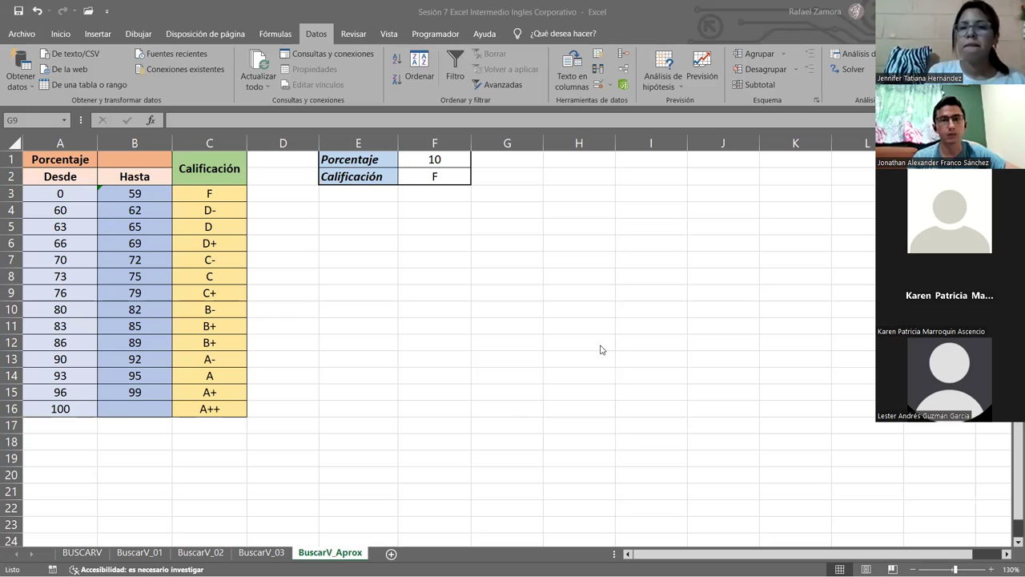
key("ctrl+Tab")
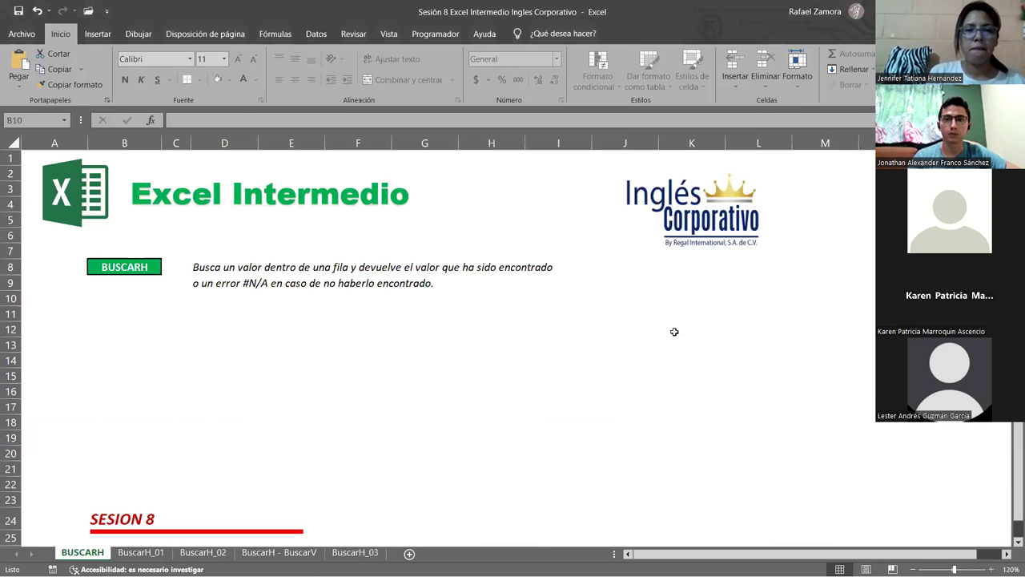
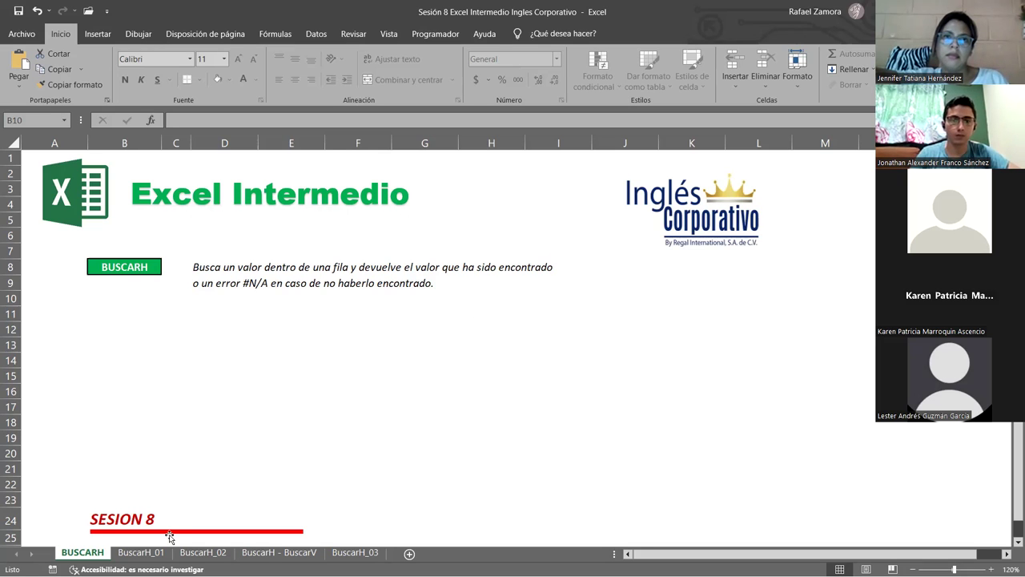
Open the BuscarH_01 sheet and highlight each BUSCARH syntax argument in A9 without editing it.
left_click(161, 555)
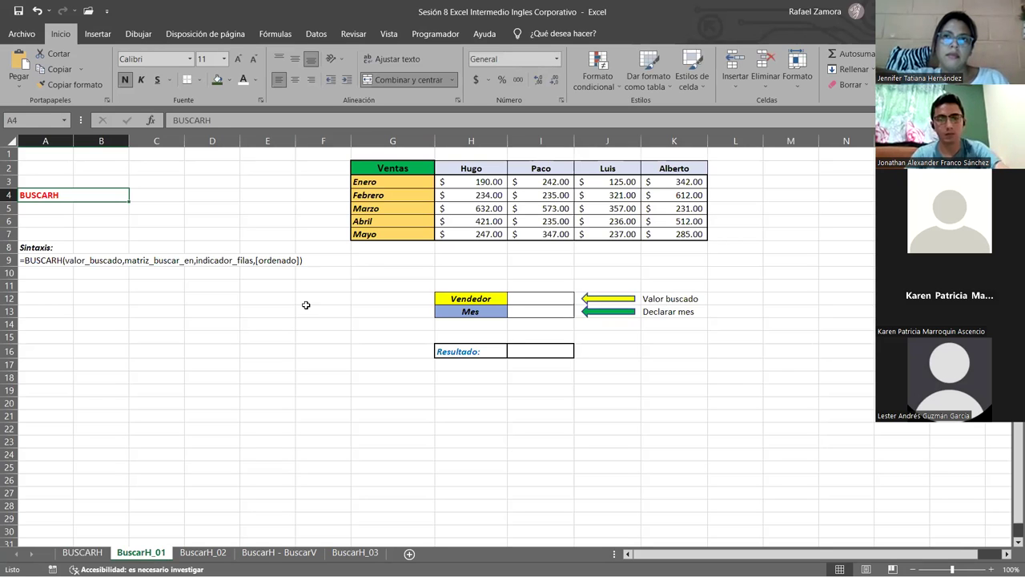
left_click(302, 333)
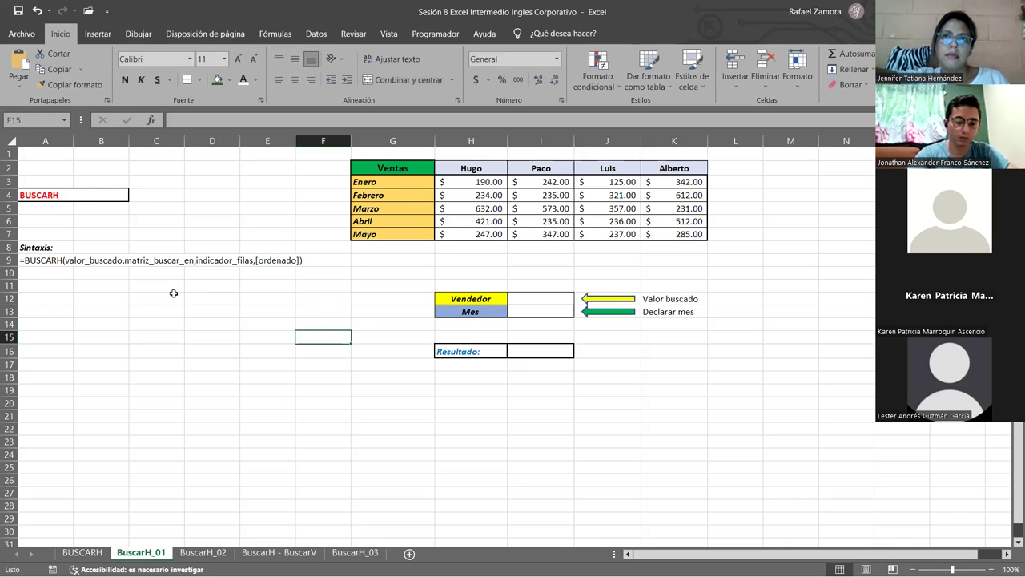
left_click(25, 260)
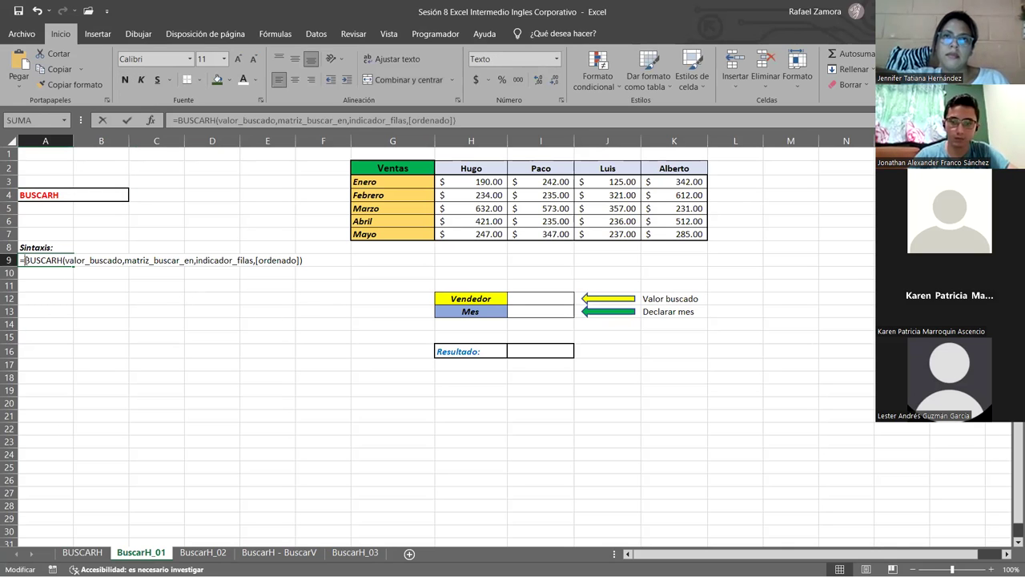
double_click(74, 260)
left_click_drag(97, 263, 122, 266)
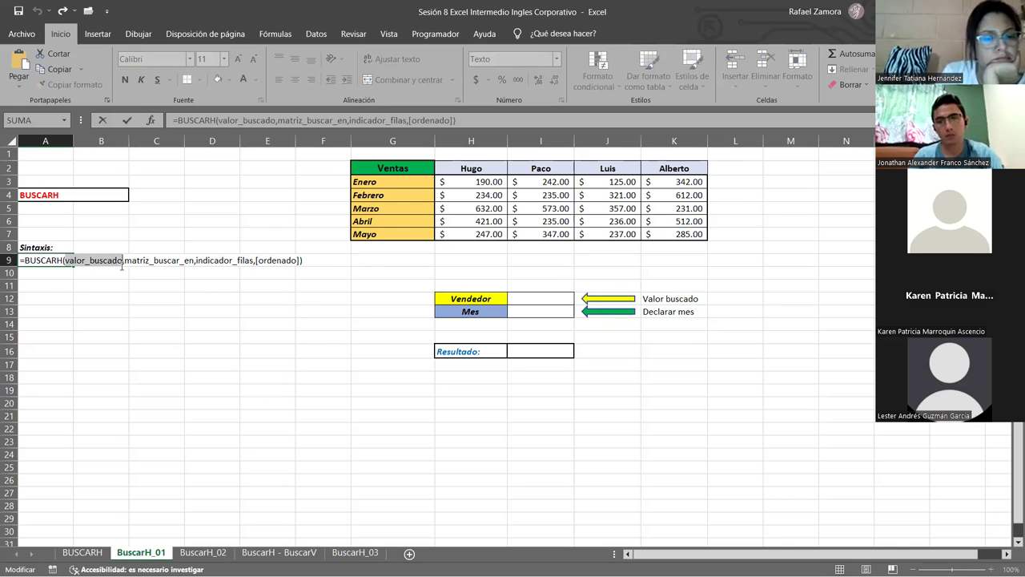
left_click(141, 262)
mouse_move(131, 262)
left_mouse_down()
mouse_move(189, 271)
mouse_move(178, 264)
left_mouse_up()
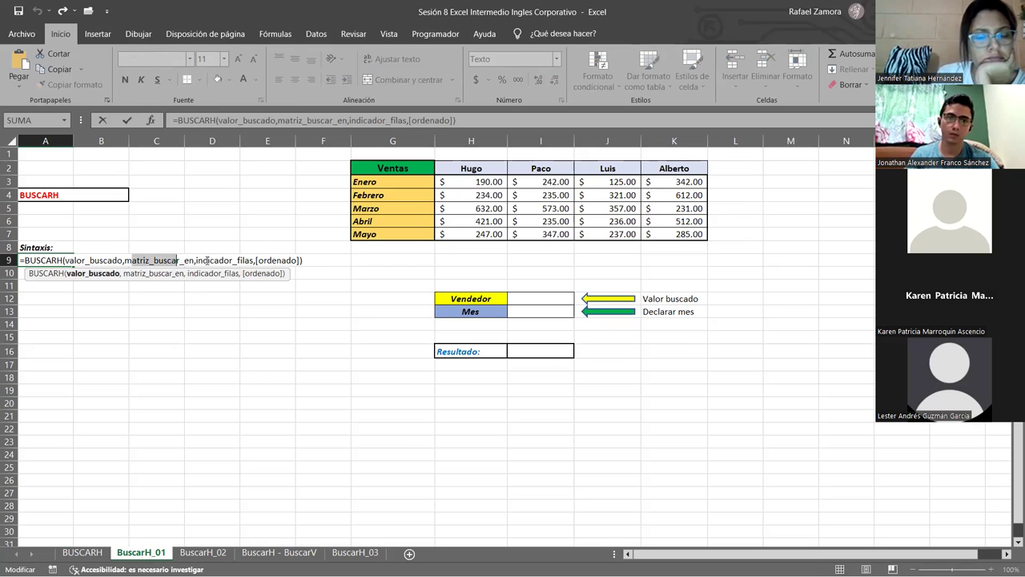
left_click(207, 260)
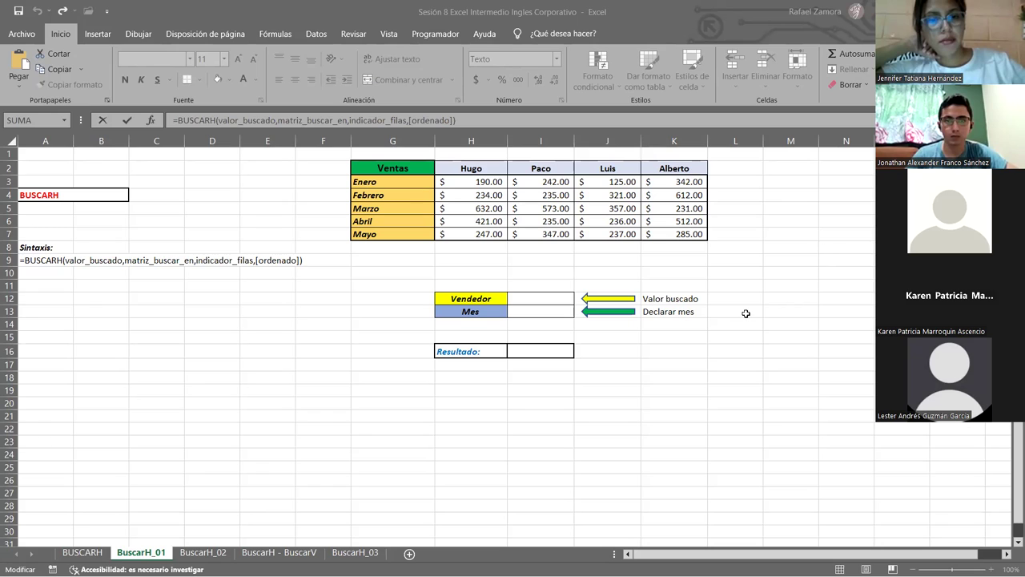
key("Escape")
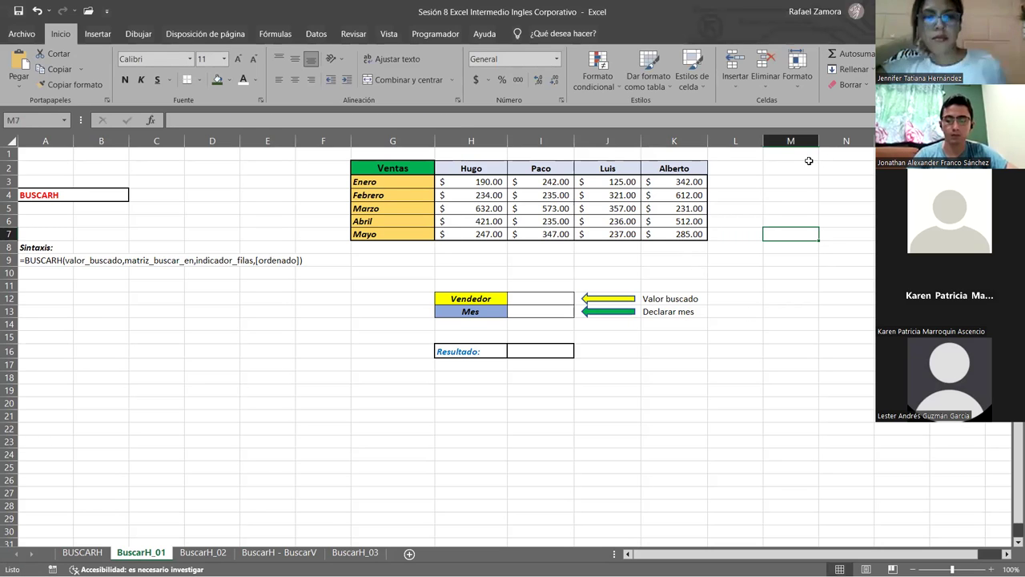
Point out the seller Hugo in the header and the months Enero to Mayo in the Ventas table.
left_click(474, 165)
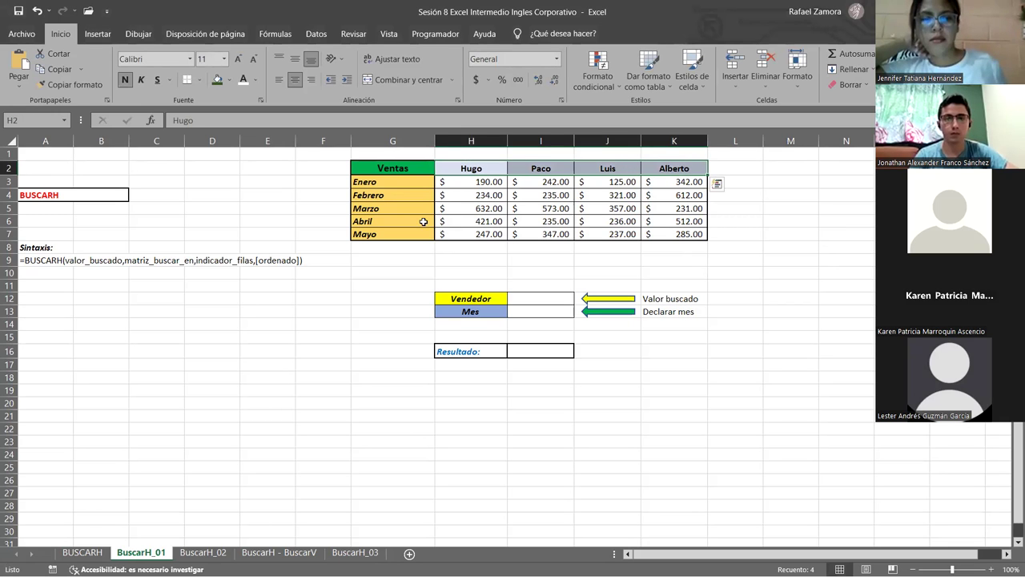
left_click_drag(414, 180, 415, 236)
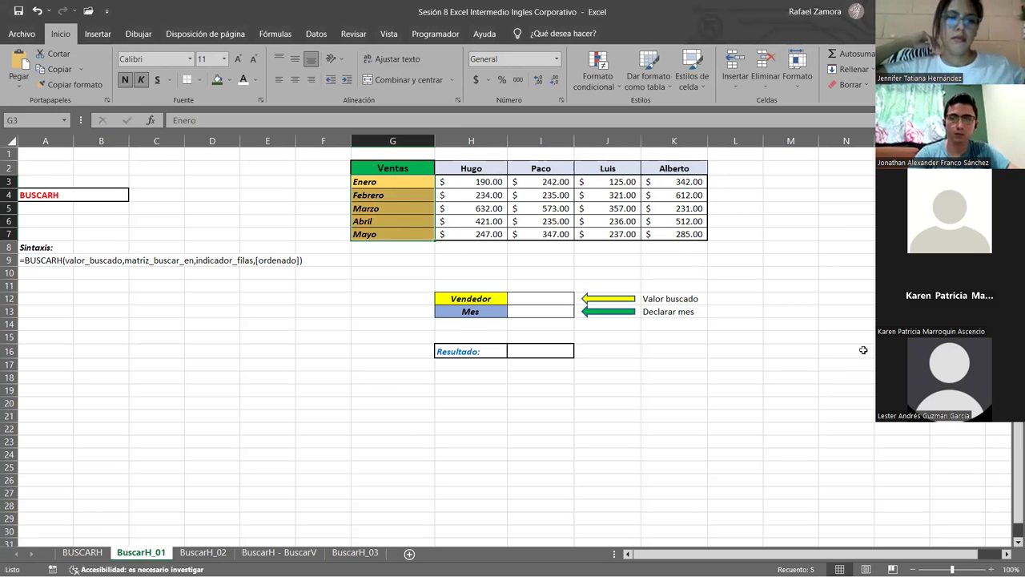
scroll(826, 325, "up", 1)
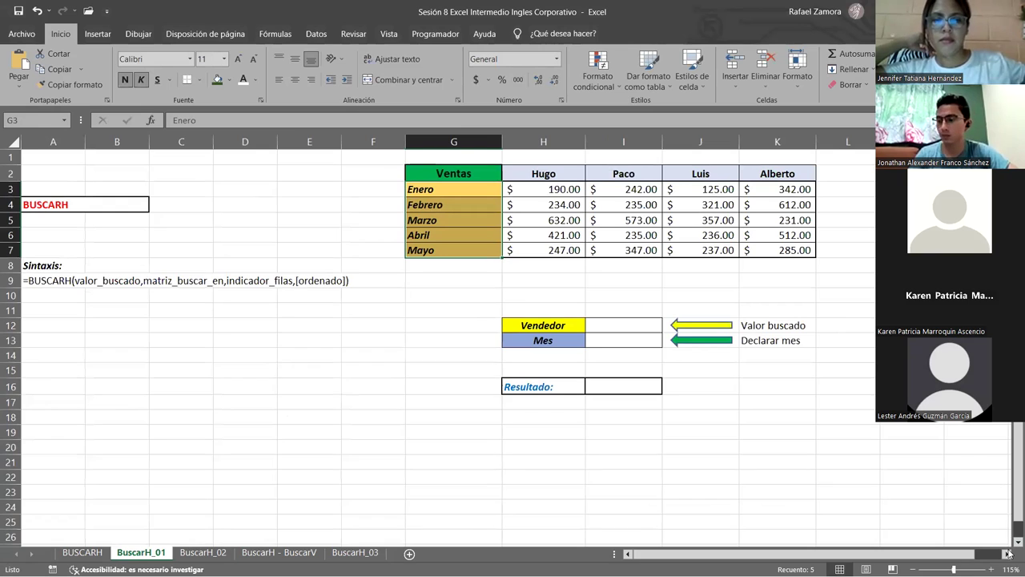
scroll(860, 501, "right", 1)
scroll(854, 526, "right", 1)
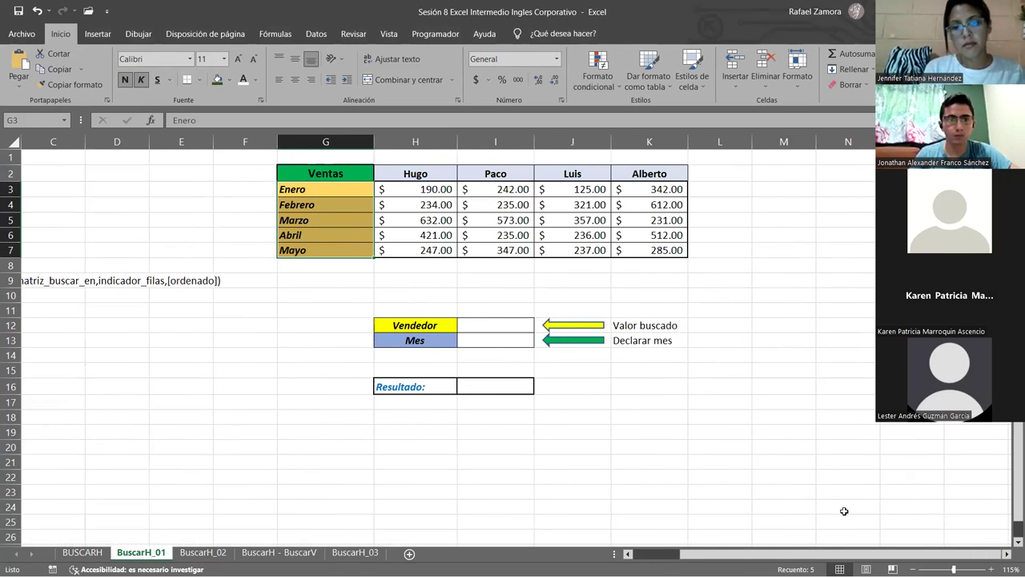
Enter Hugo as Vendedor in I12 and Marzo as Mes in I13.
left_click(511, 326)
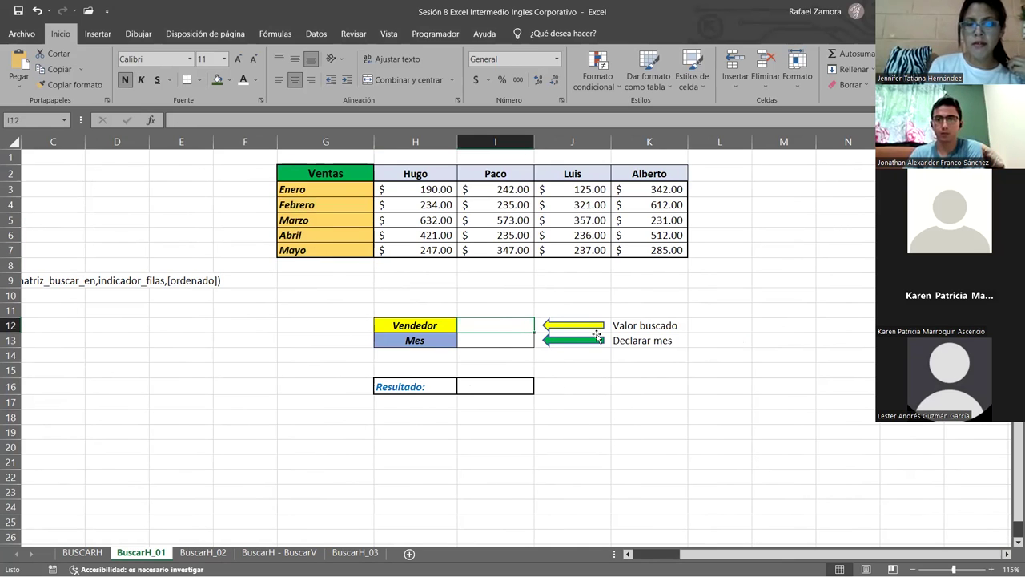
type("Hi")
type("ugo")
key("Return")
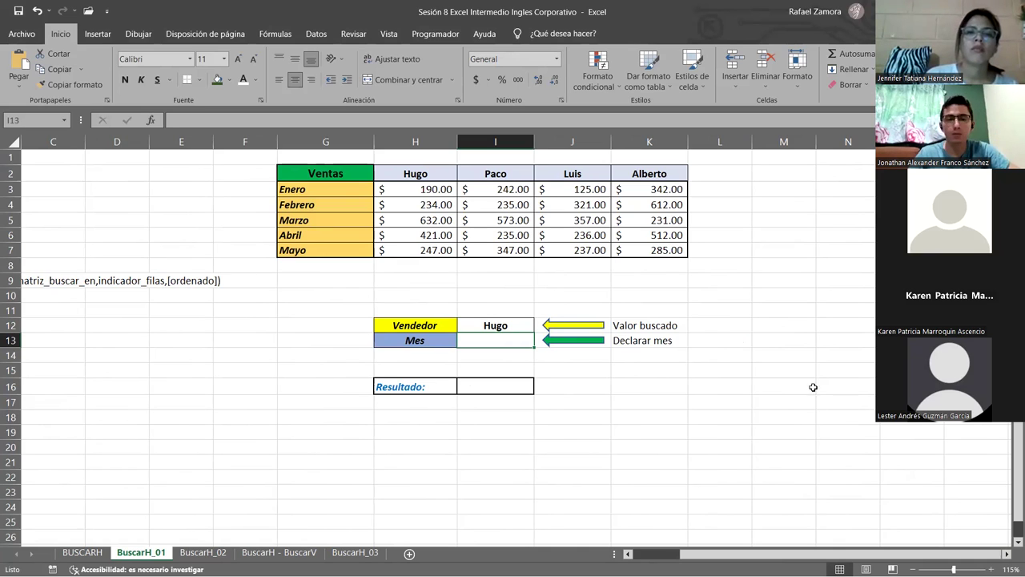
type("Mar")
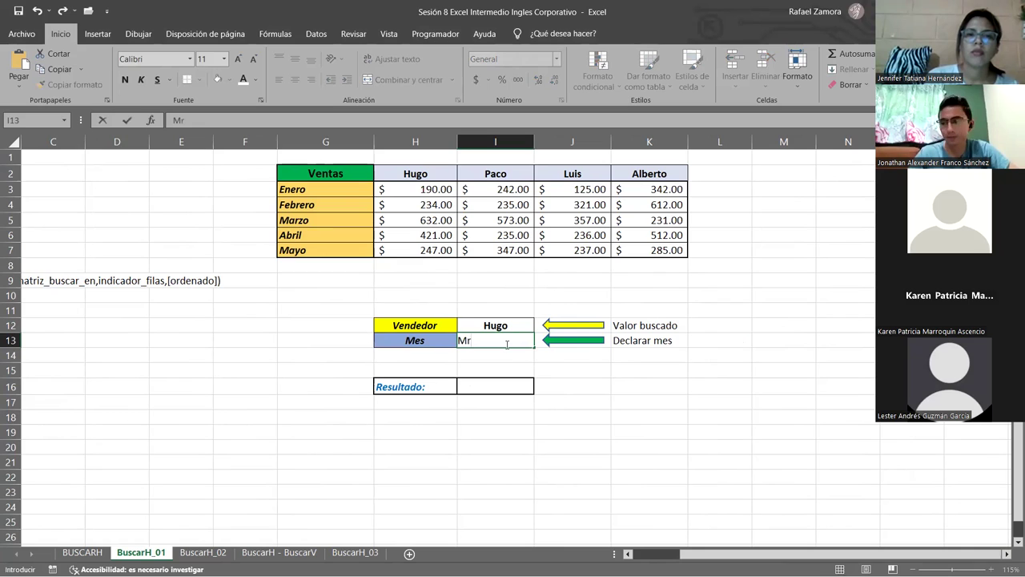
type("zo")
key("Return")
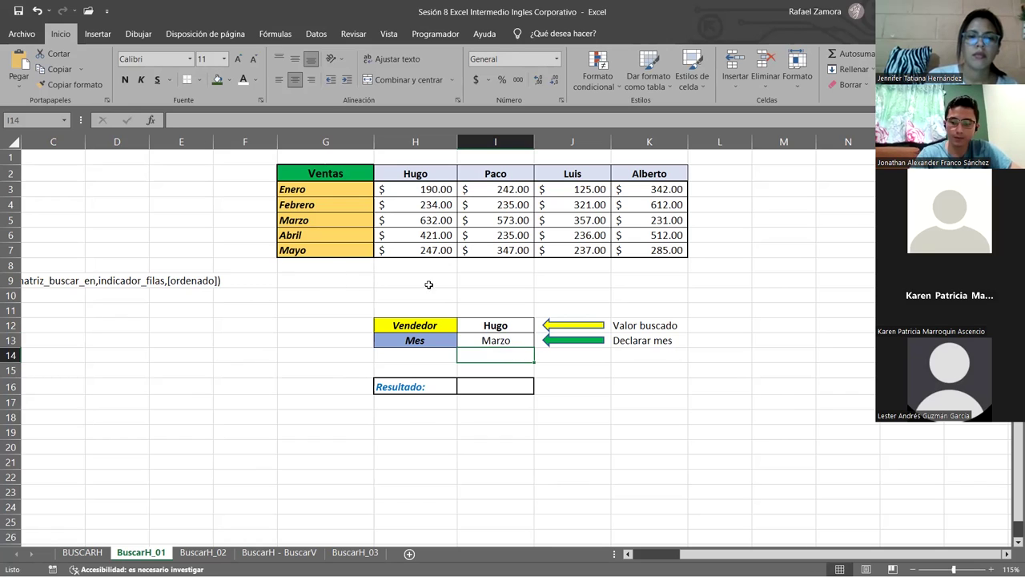
left_click(499, 385)
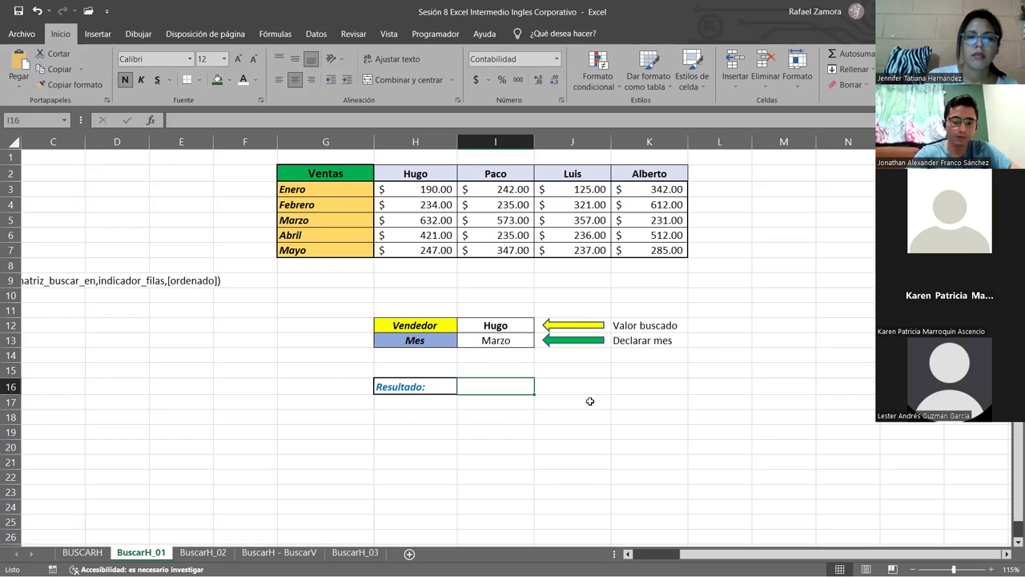
In I16, begin =BUSCARH(I12,G2:K7, using the Vendedor cell and the whole Ventas table.
type("=")
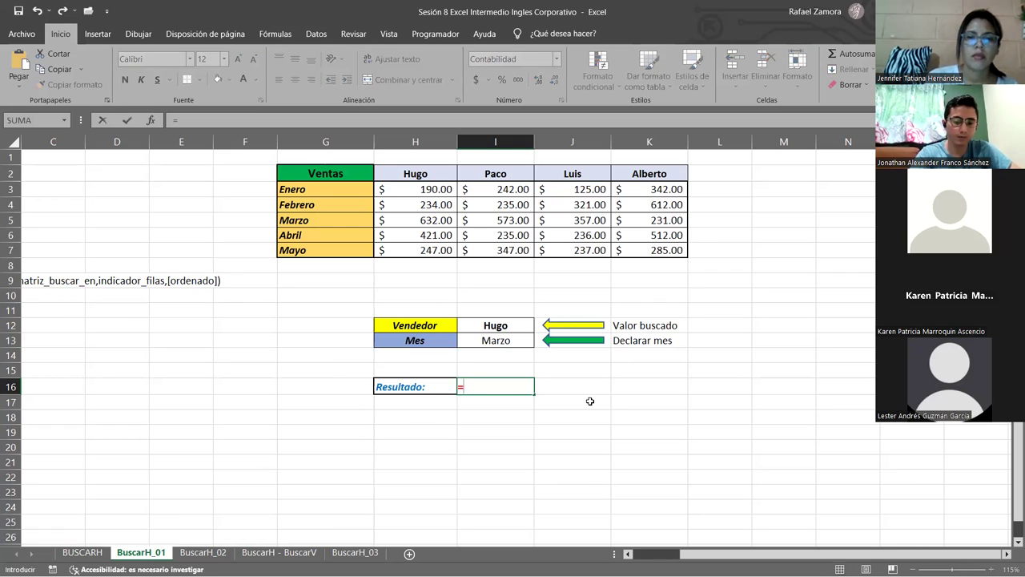
type("busca")
key("Down")
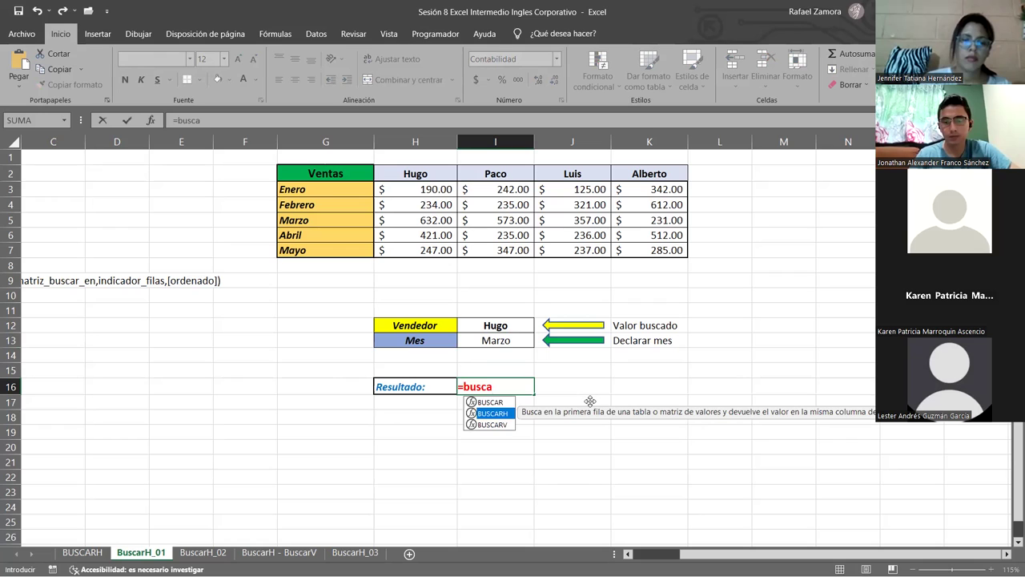
key("Tab")
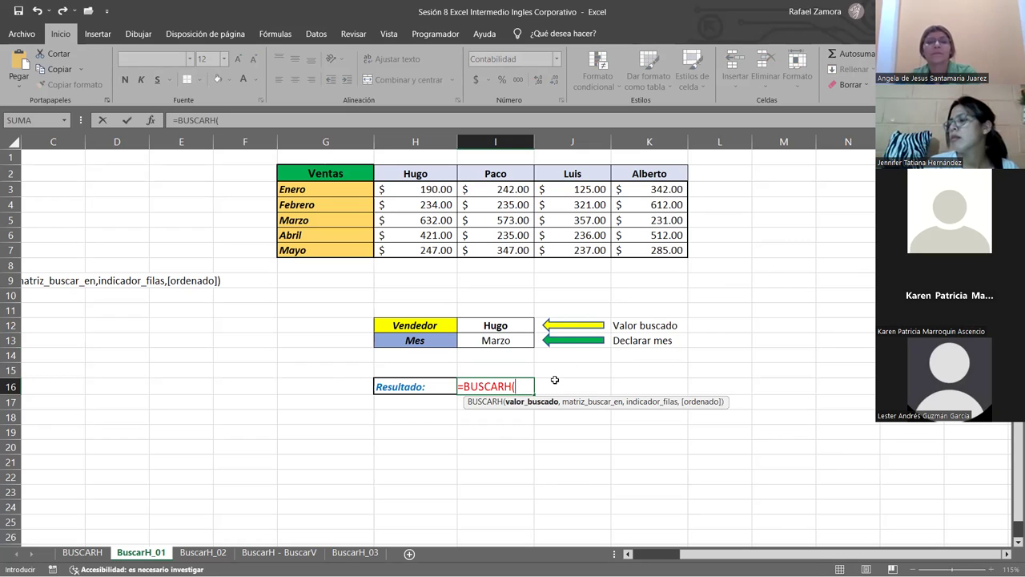
left_click(523, 326)
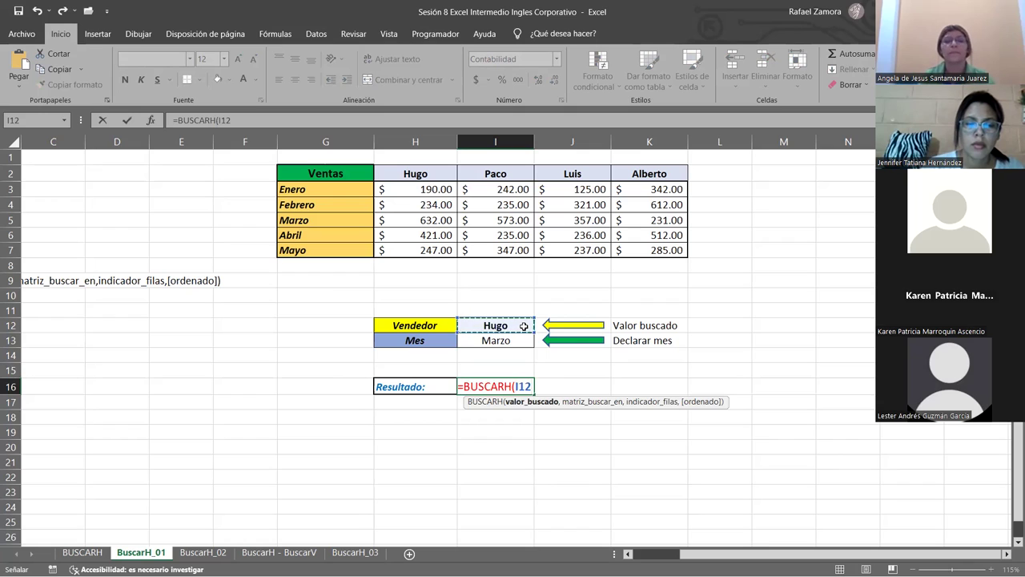
type(",")
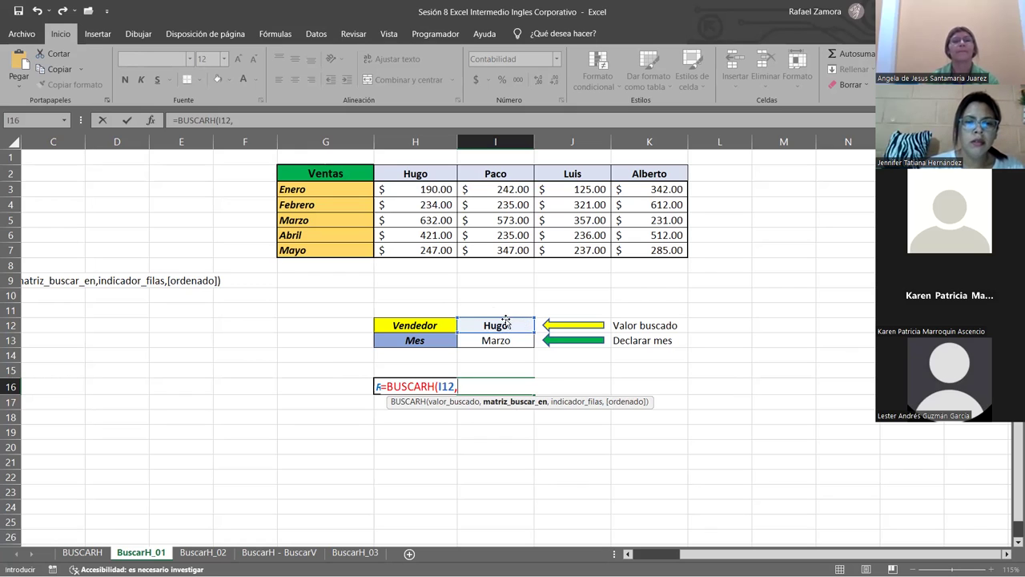
left_click(346, 182)
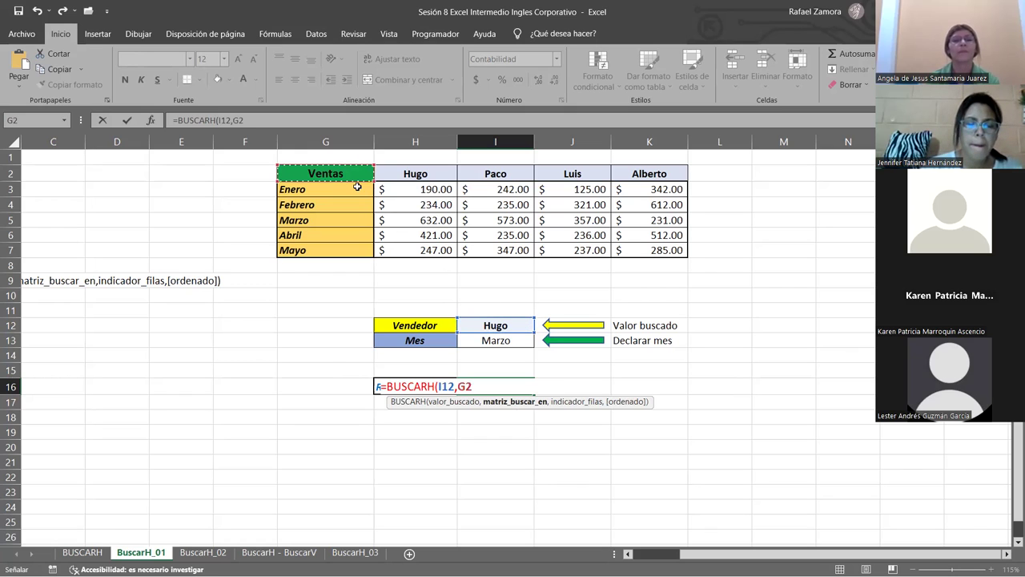
left_click_drag(624, 241, 663, 245)
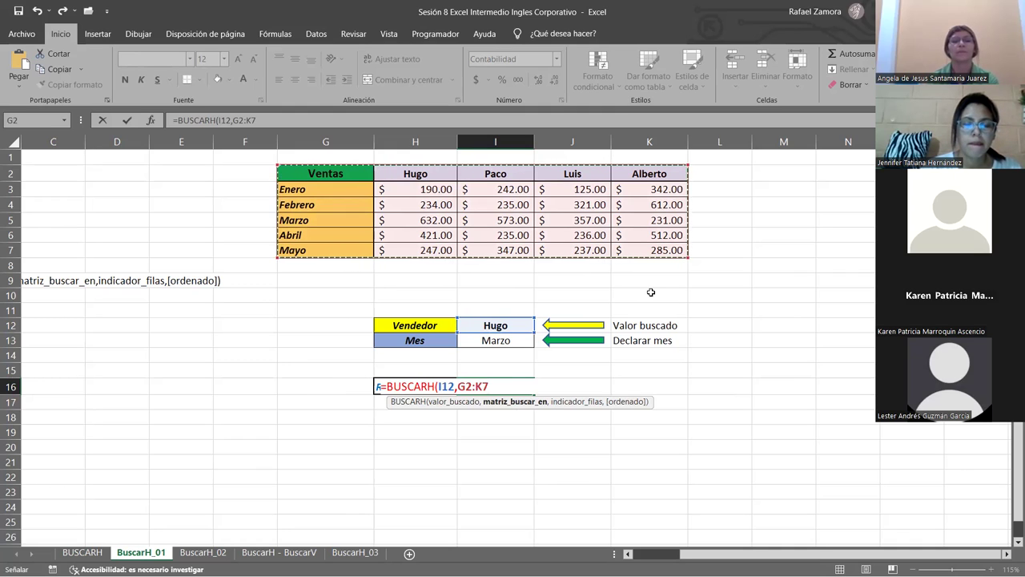
type(",")
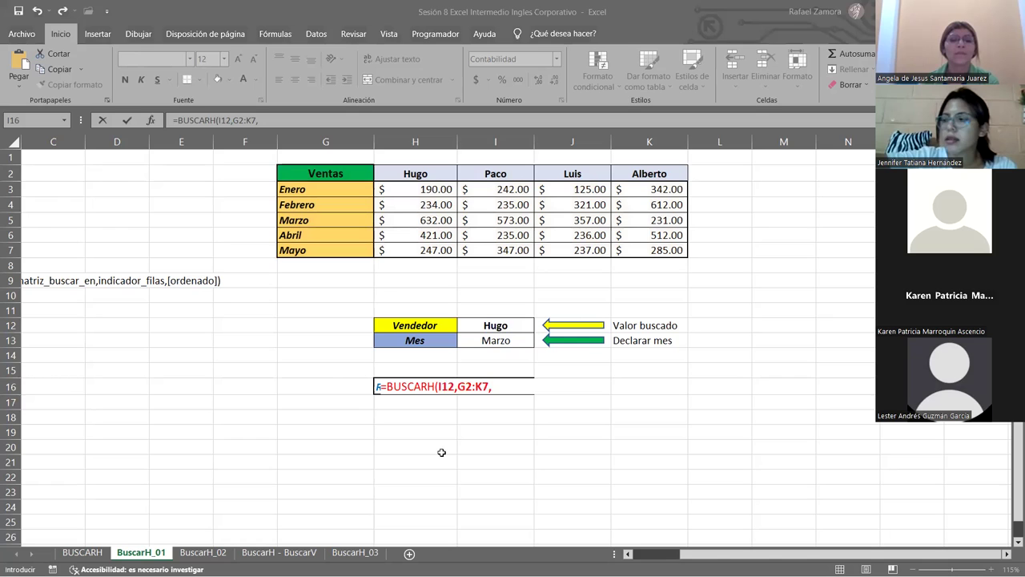
left_click(507, 386)
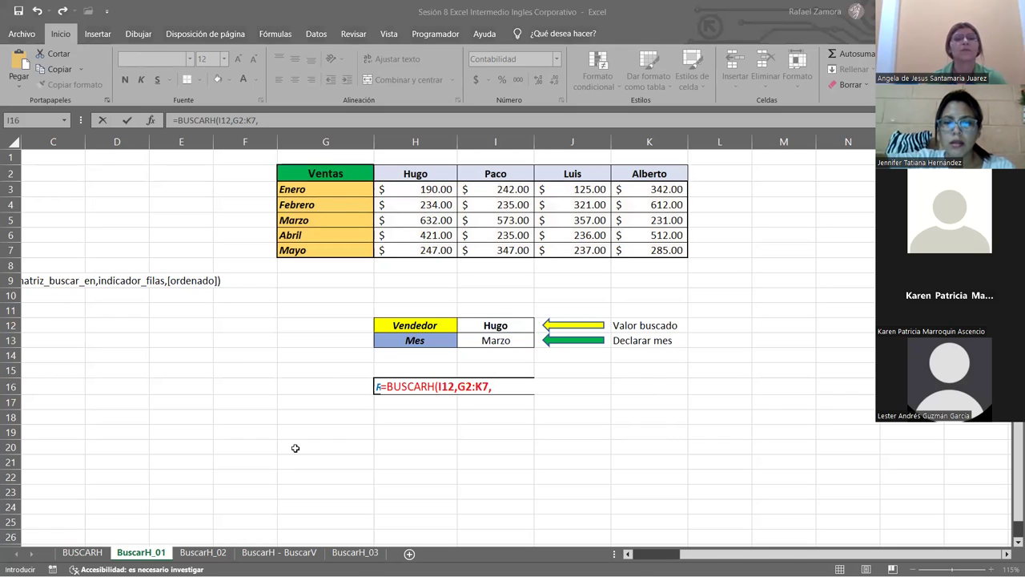
left_click(510, 383)
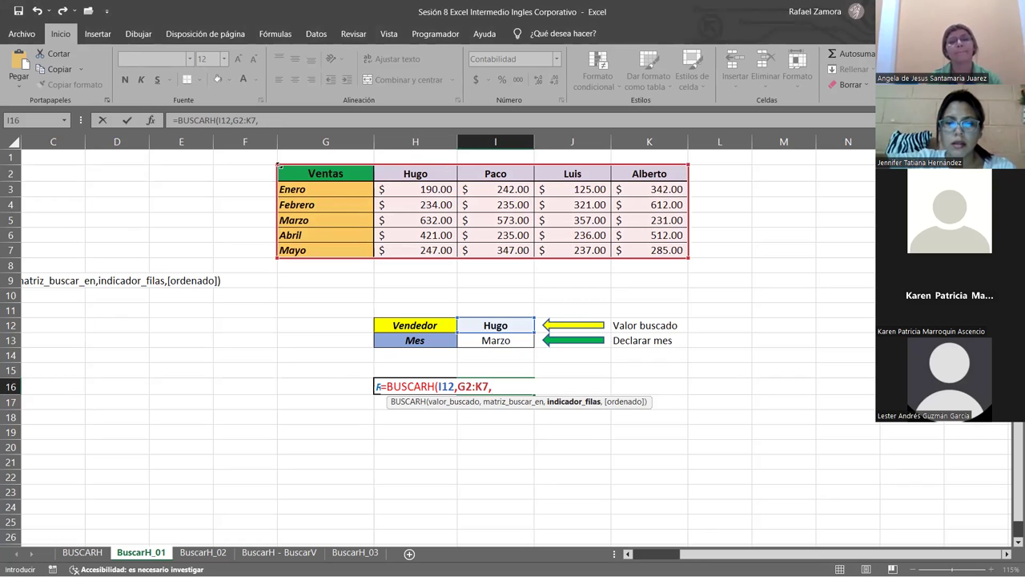
Complete =BUSCARH(I12,H2:K7,4,FALSO) in I16, returning $632.00, and check it against Hugo's column.
left_click_drag(278, 165, 374, 165)
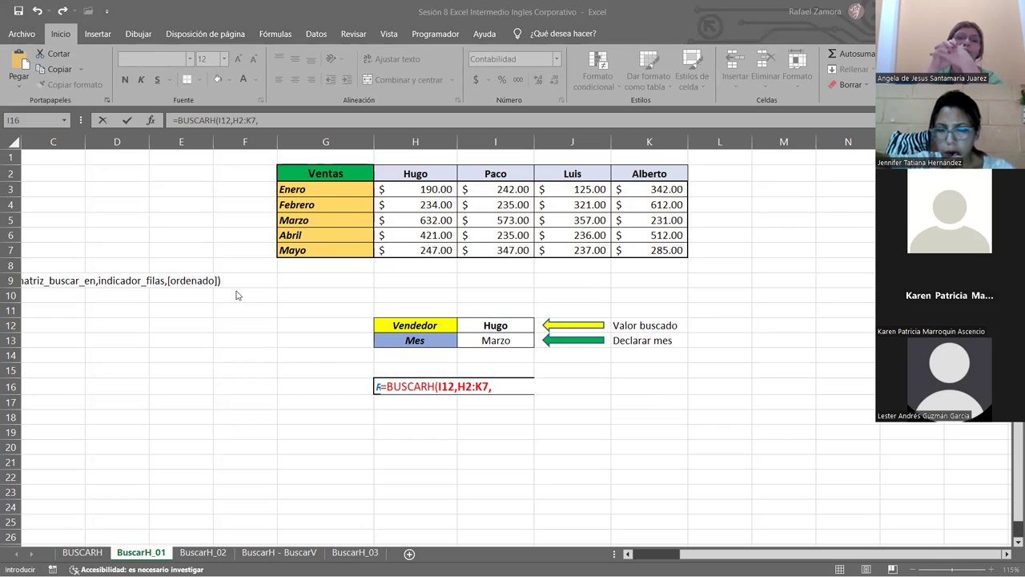
left_click(519, 335)
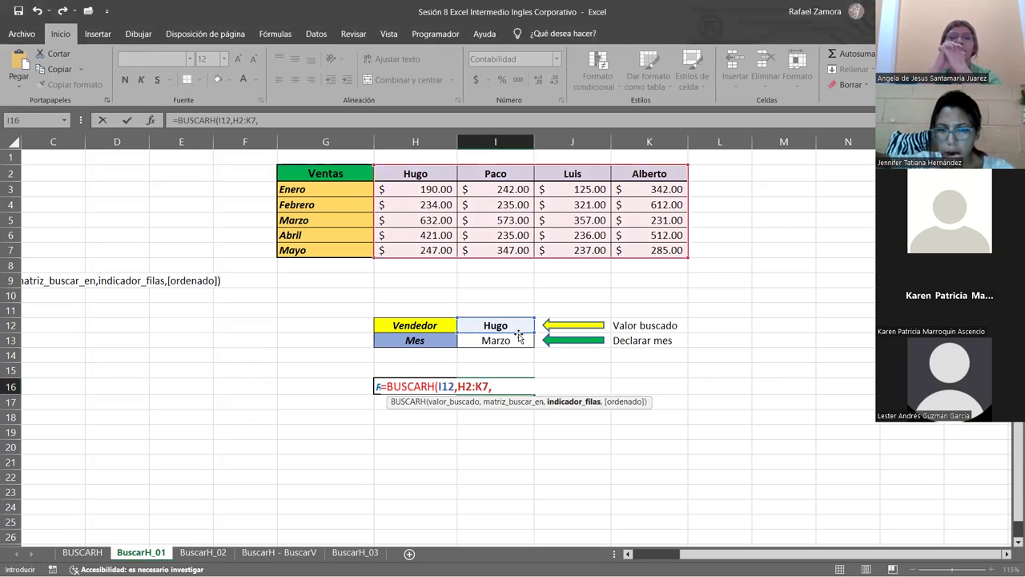
left_click(495, 387)
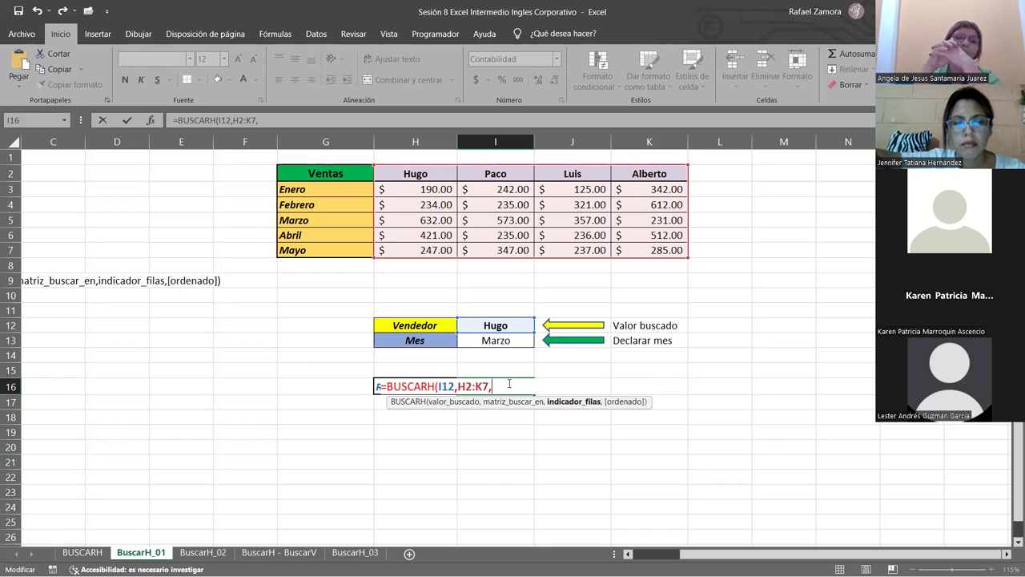
type("4,")
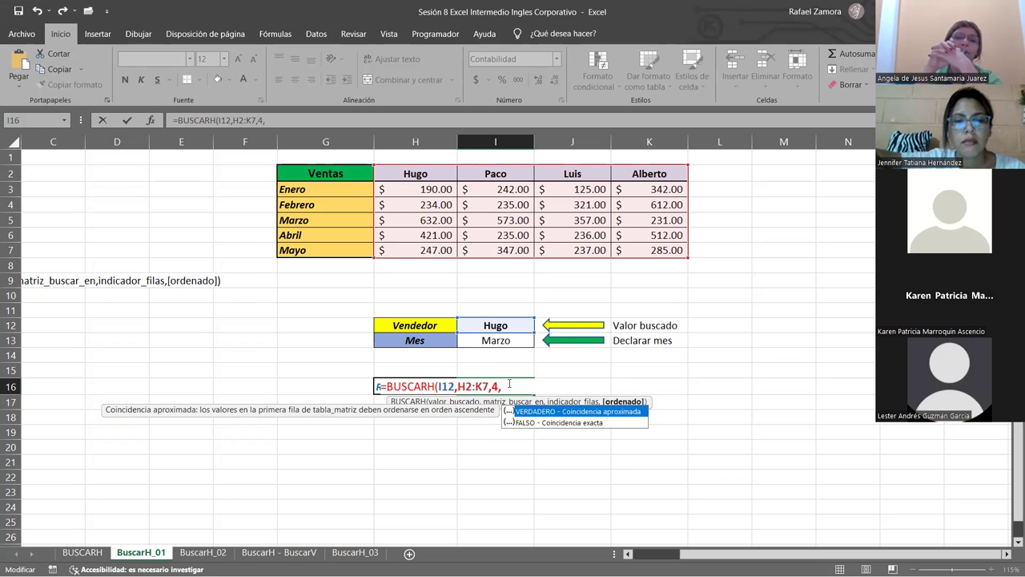
key("Down")
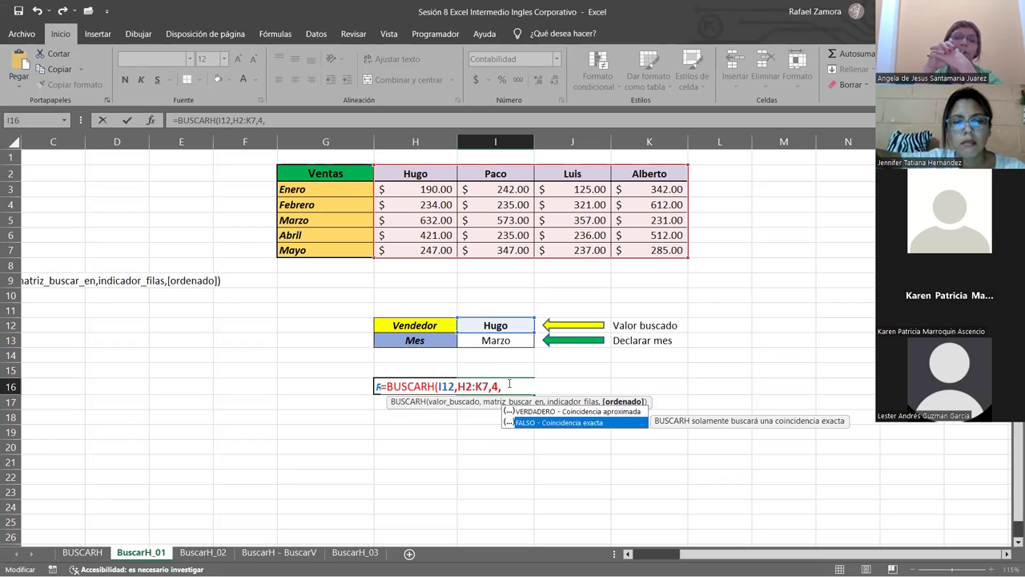
key("Tab")
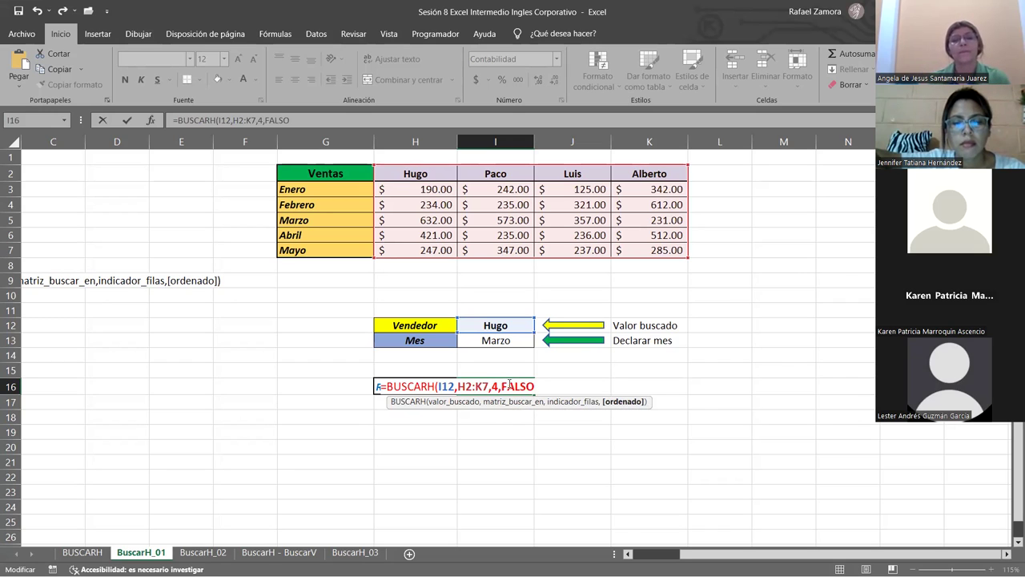
key("Return")
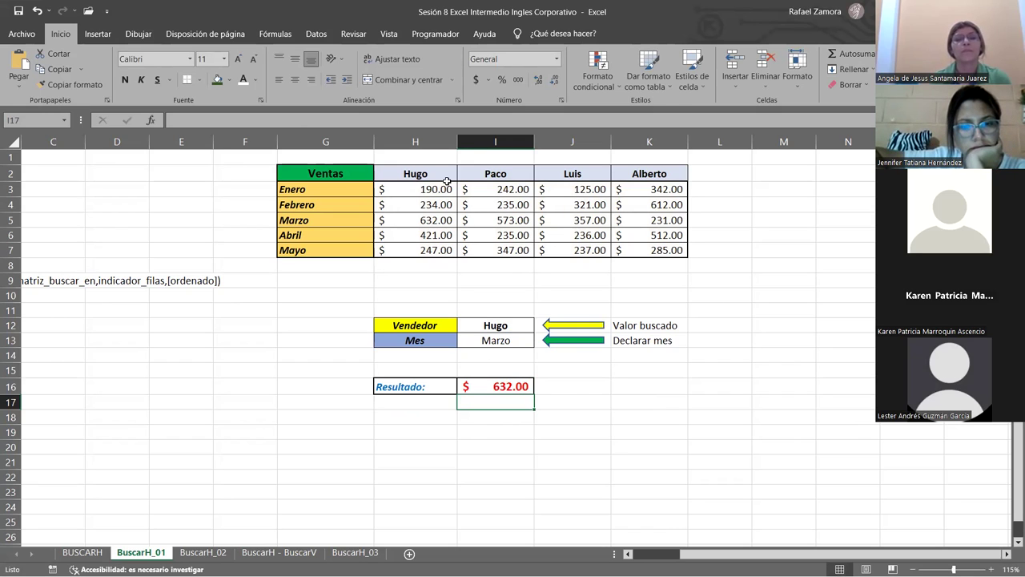
left_click_drag(445, 179, 441, 232)
Change Vendedor to Luis and verify Resultado's $357.00 against Luis's Marzo sales in J5.
left_click(513, 323)
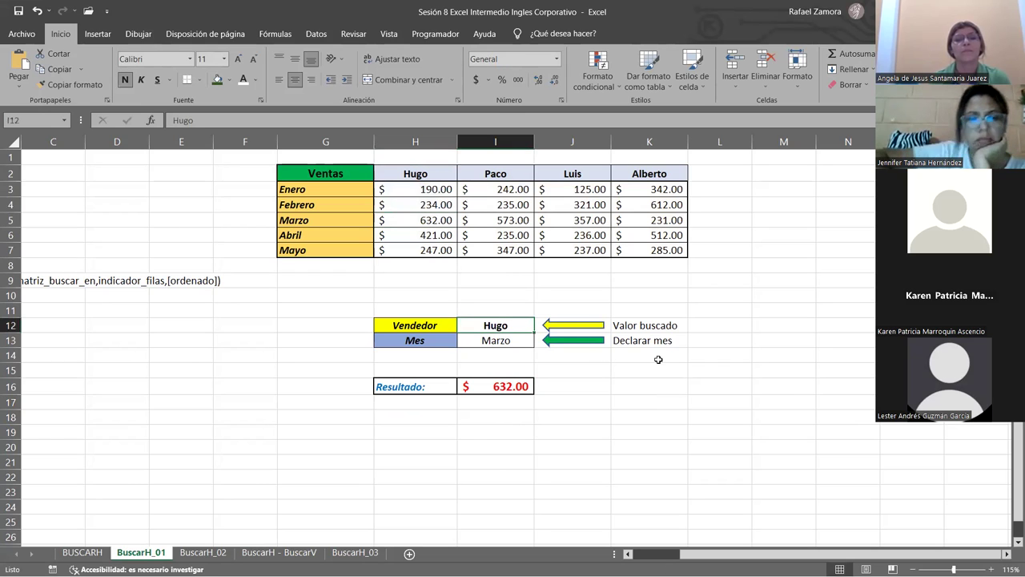
type("Luis")
key("Return")
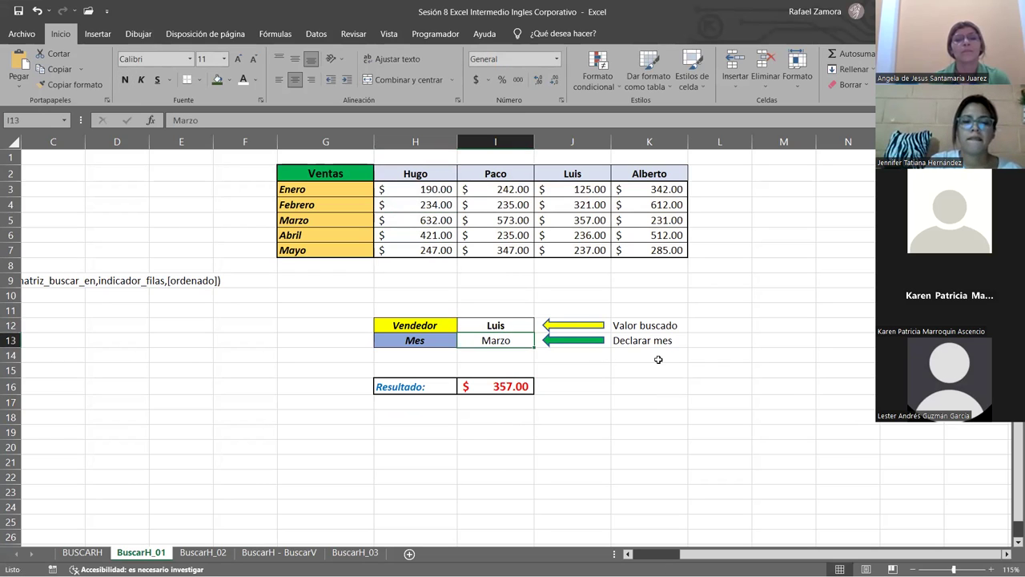
left_click(591, 219)
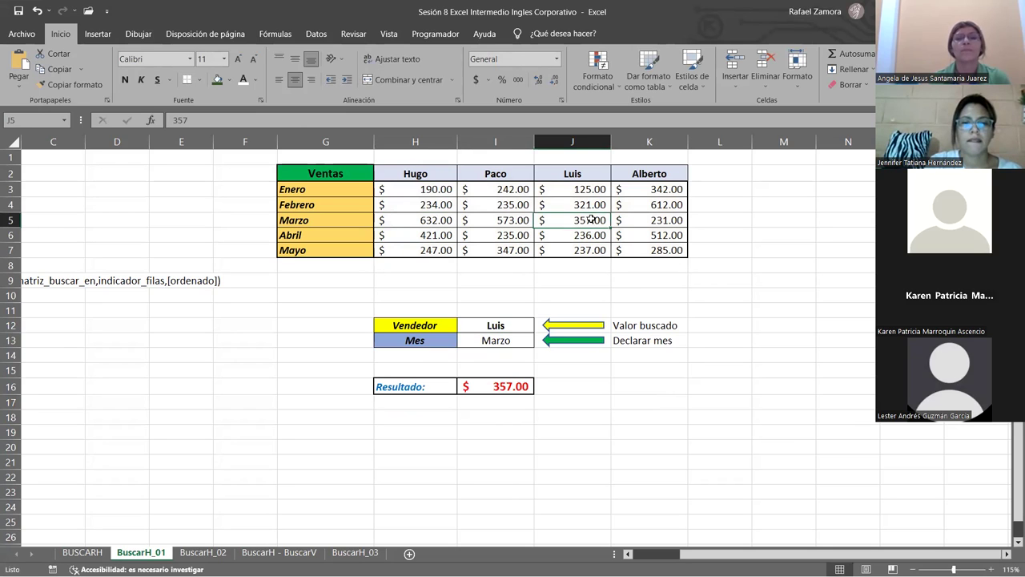
left_click(506, 386)
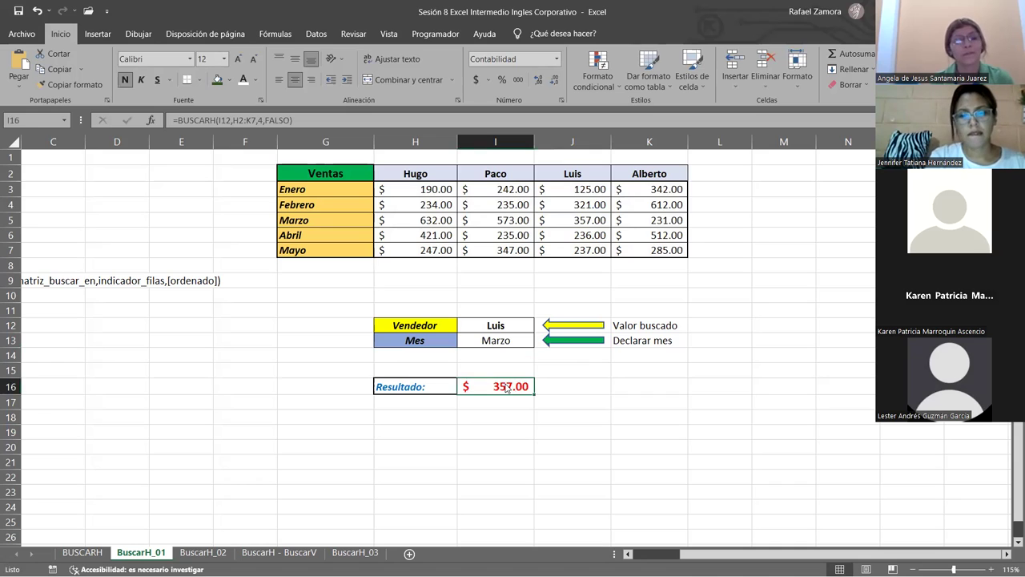
double_click(506, 387)
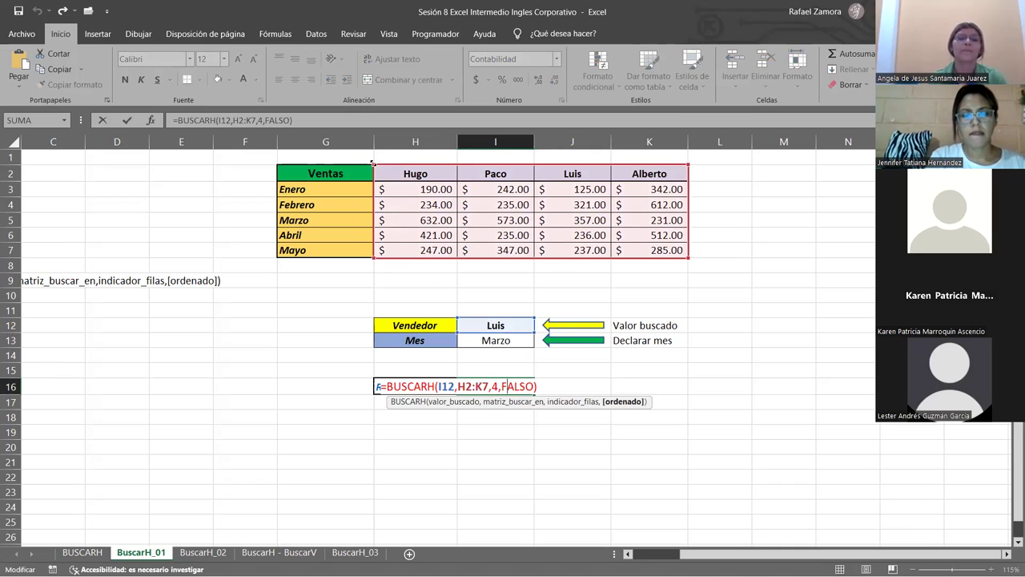
left_click_drag(372, 162, 285, 172)
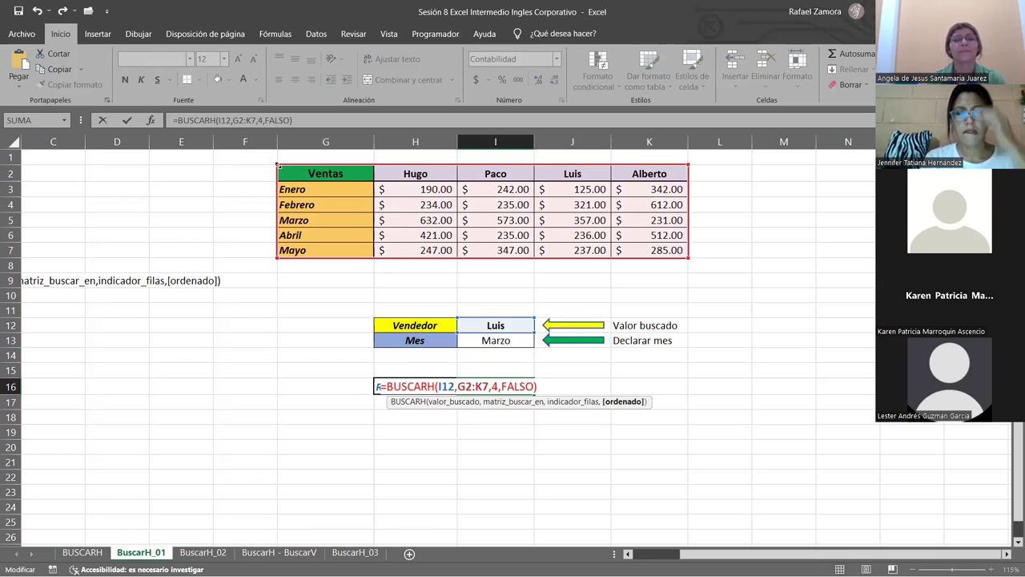
left_click_drag(278, 165, 373, 168)
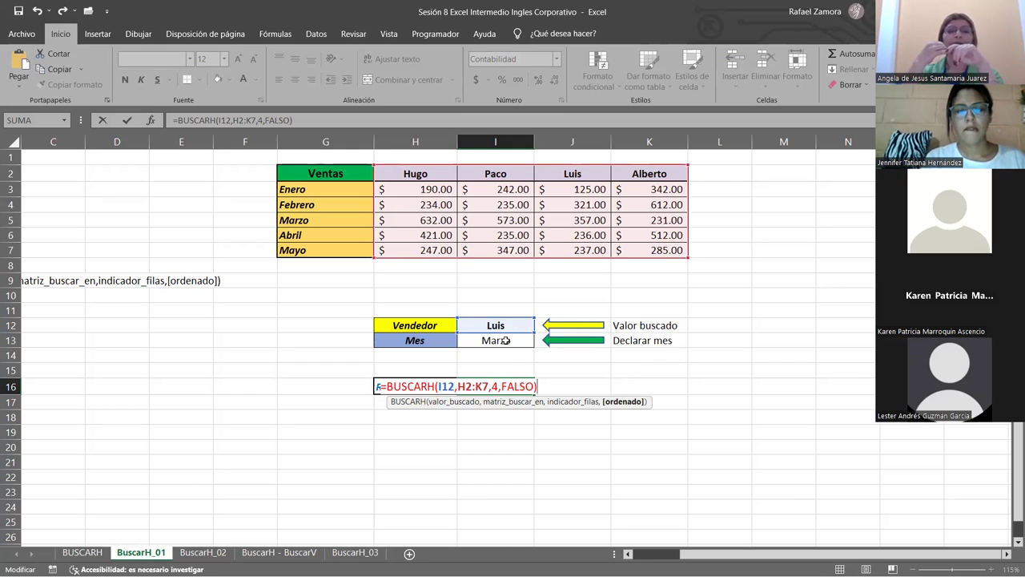
left_click(497, 386)
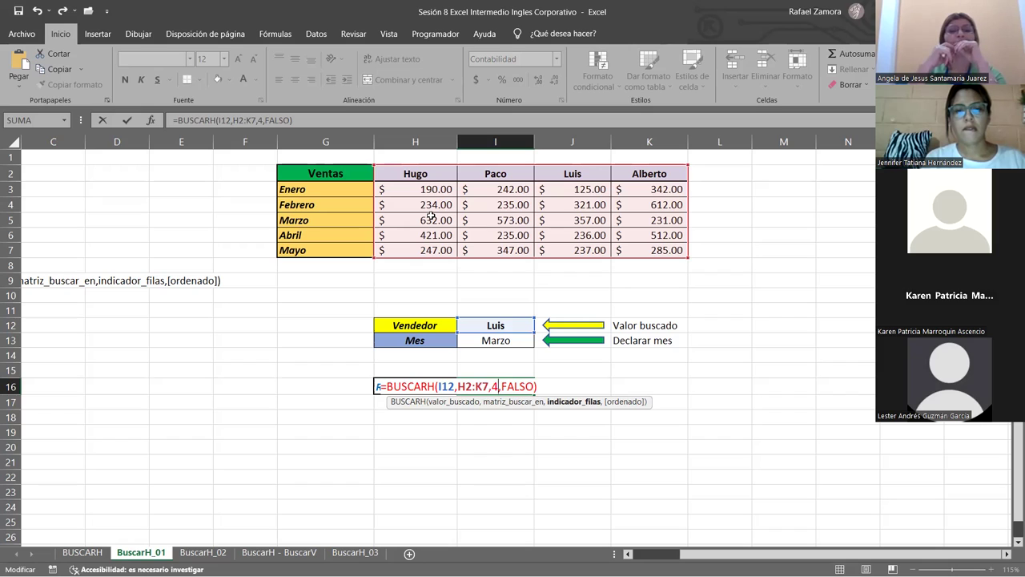
left_click(532, 386)
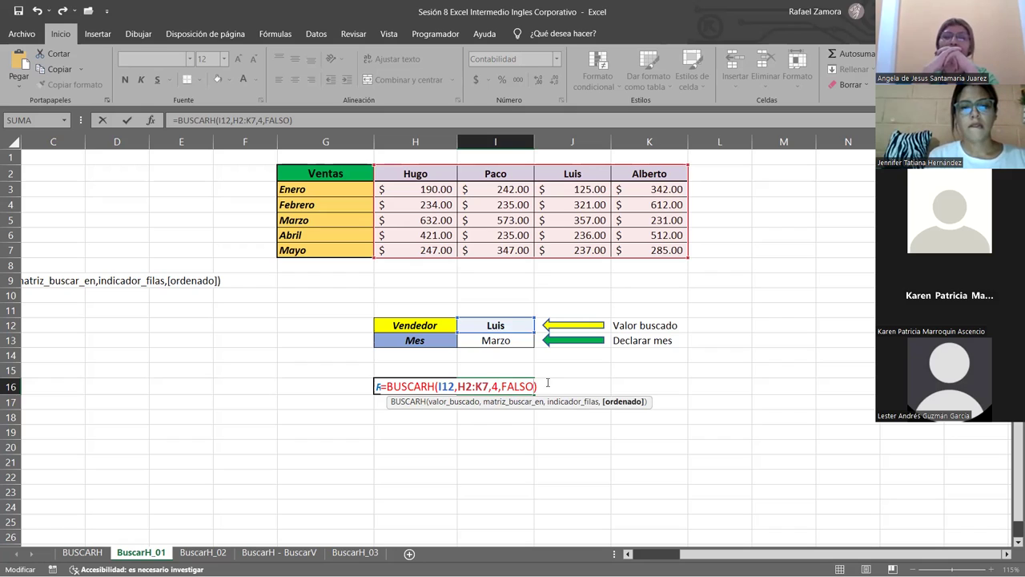
key("Right")
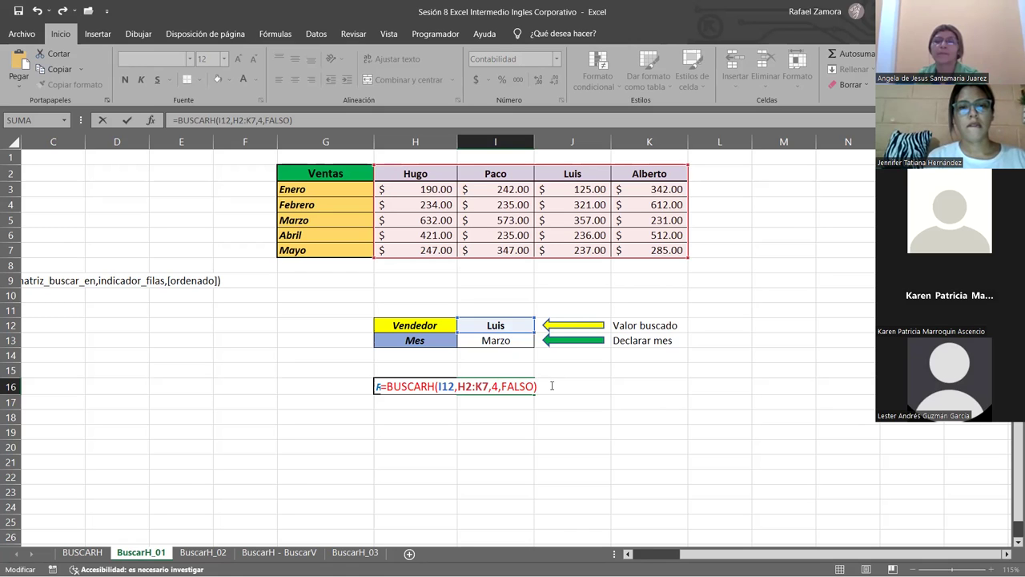
key("ctrl+Return")
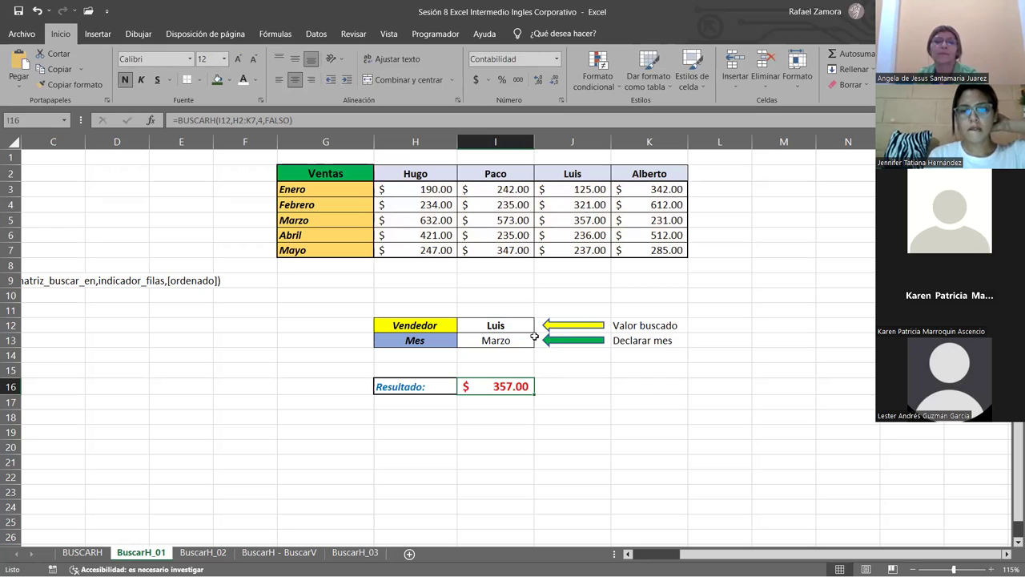
Give I12 a list validation sourced from =$H$2:$K$2, then pick Paco for $573.00.
left_click(508, 328)
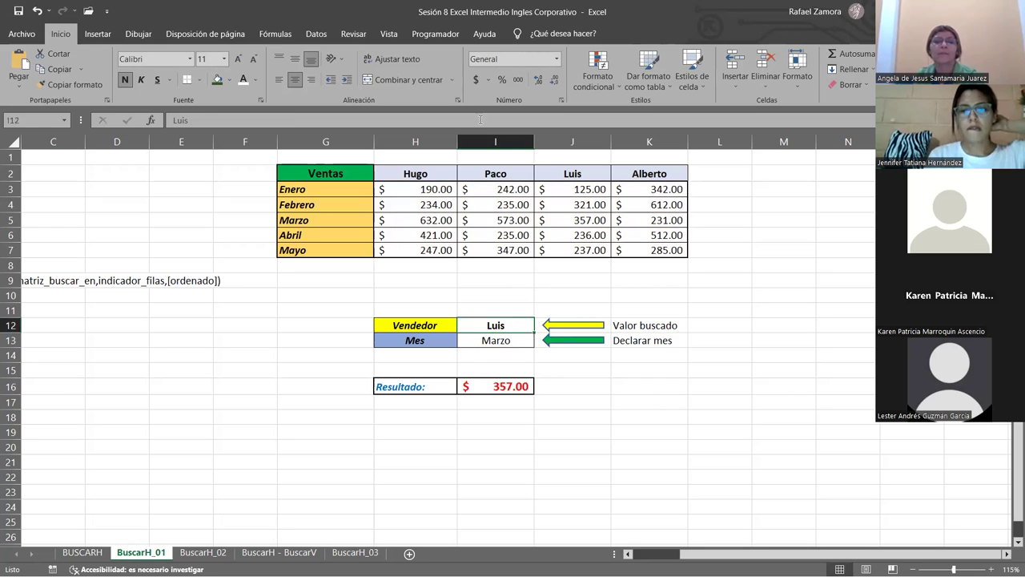
left_click(316, 34)
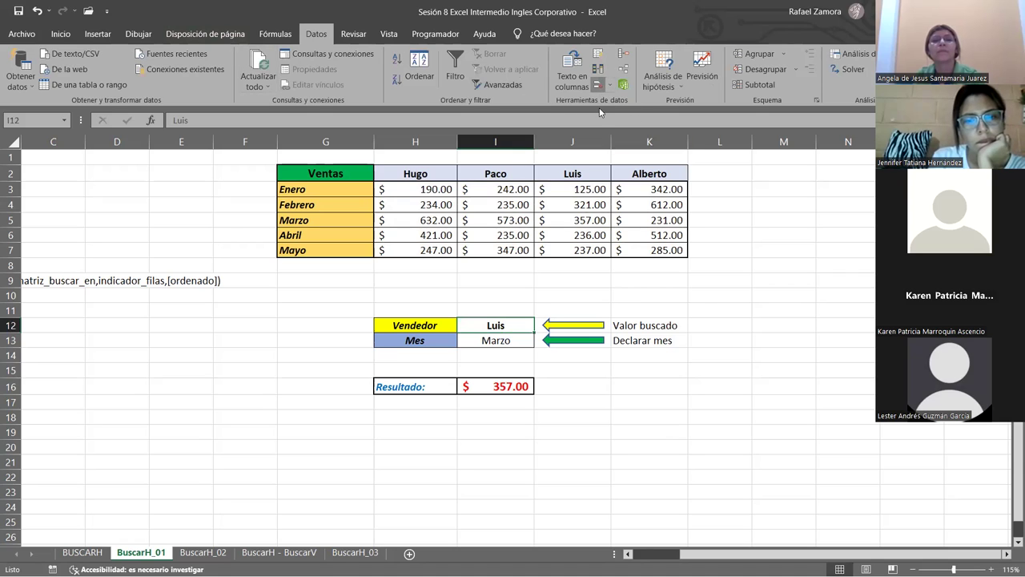
left_click(481, 156)
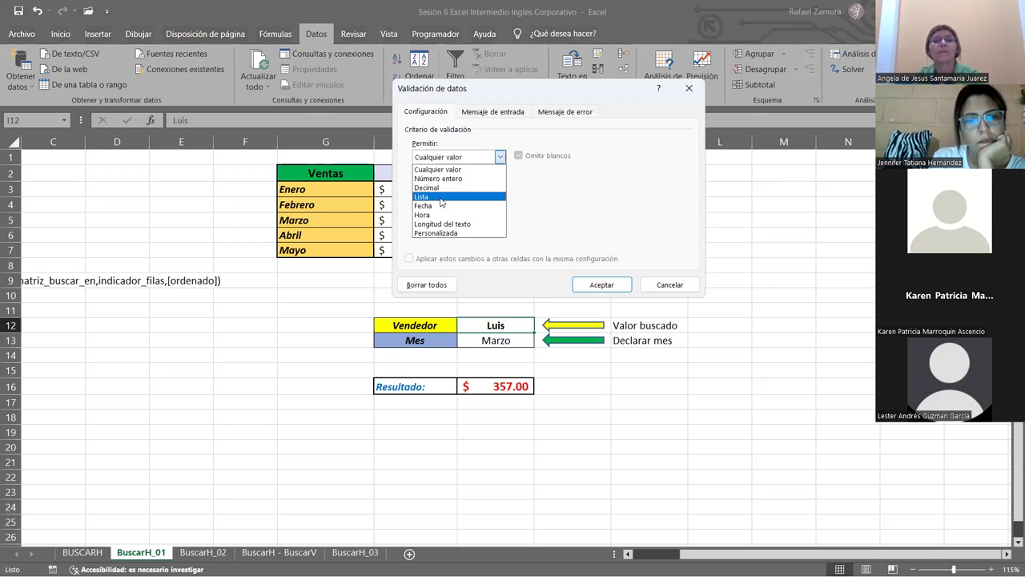
left_click(432, 192)
left_click(516, 214)
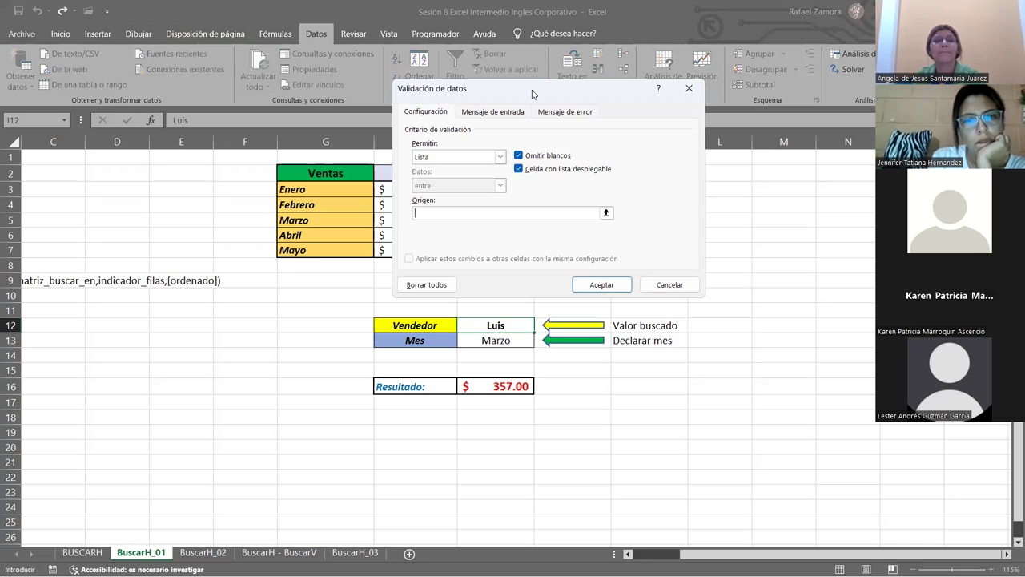
left_click(427, 171)
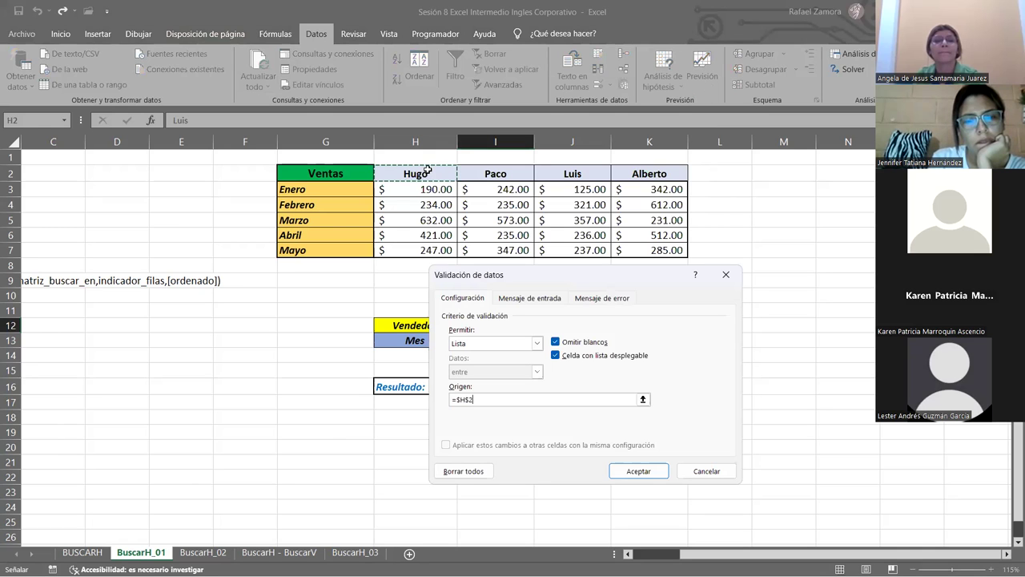
left_click(663, 171, "shift")
left_click(657, 470)
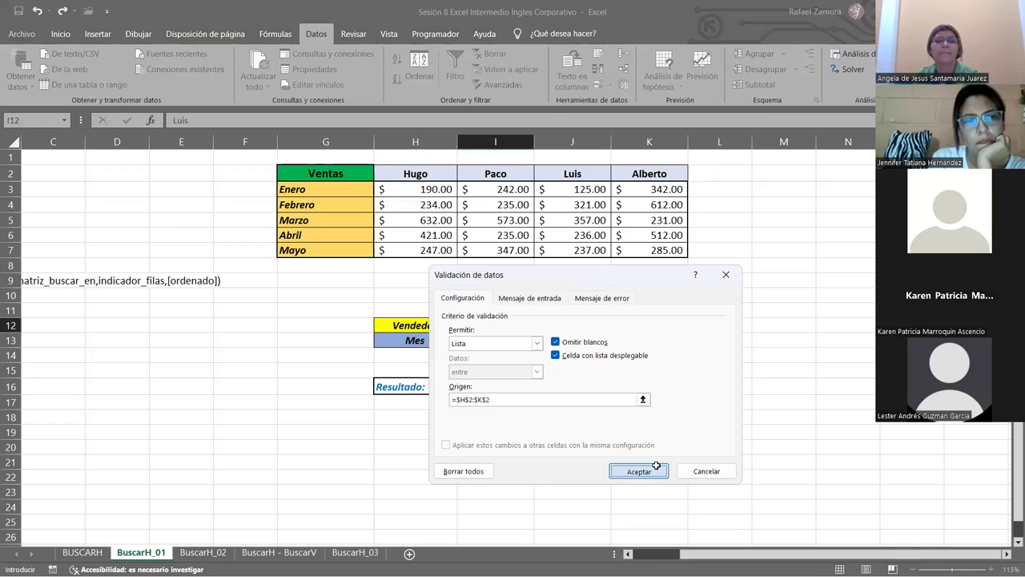
left_click(541, 325)
left_click(501, 350)
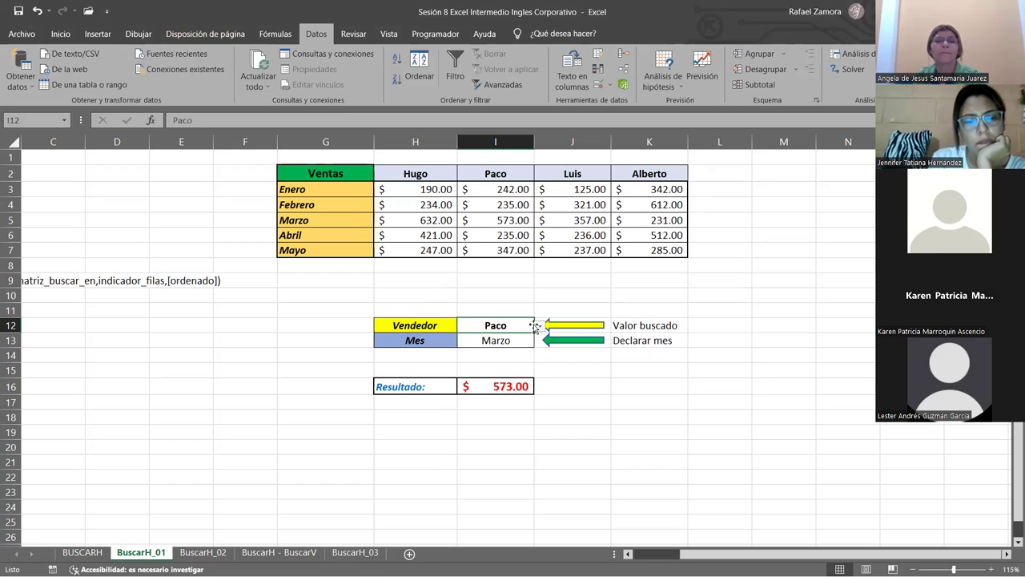
Pick Alberto from the Vendedor dropdown, then switch back to Hugo.
left_click(541, 326)
left_click(488, 369)
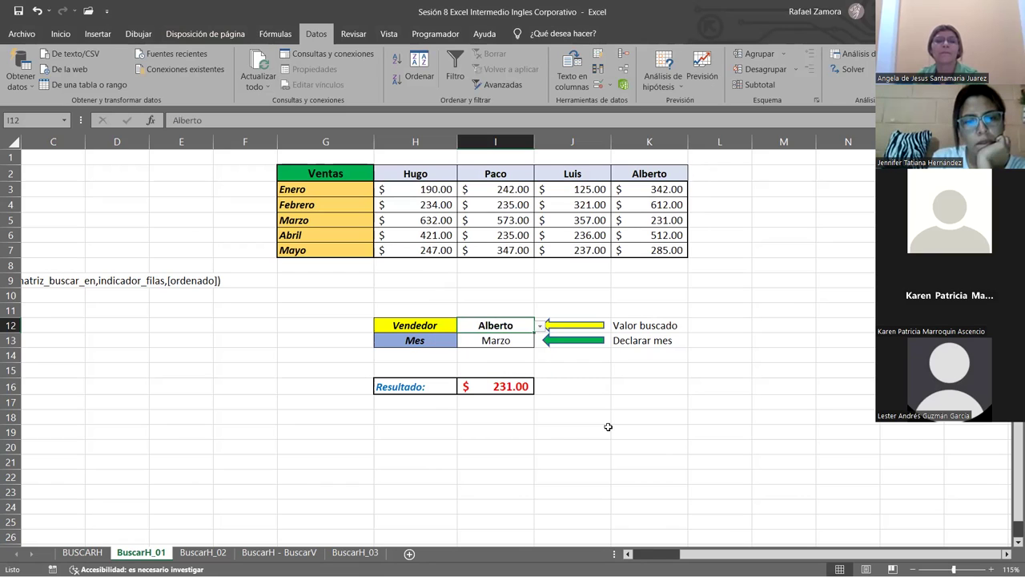
left_click(539, 325)
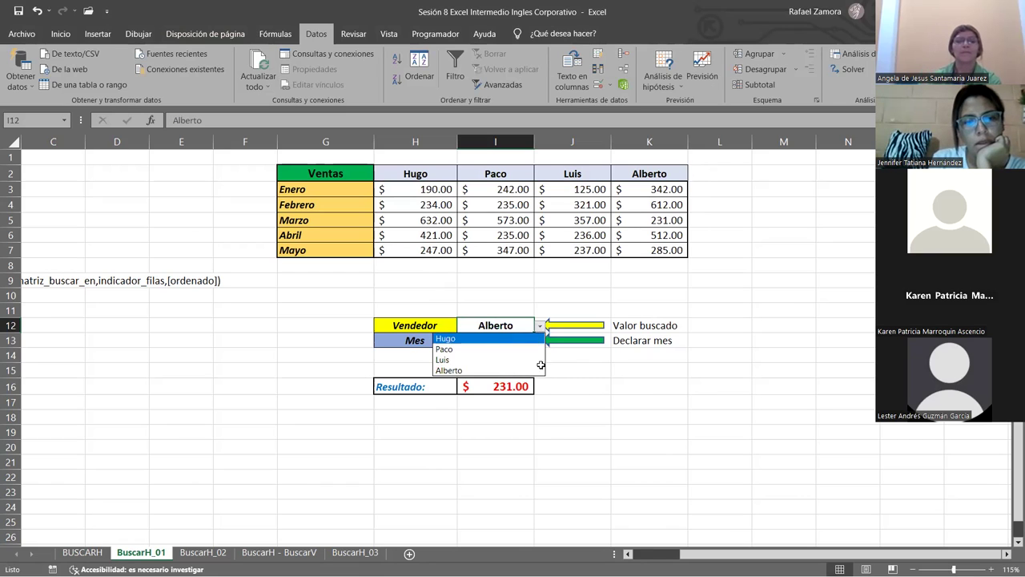
key("Return")
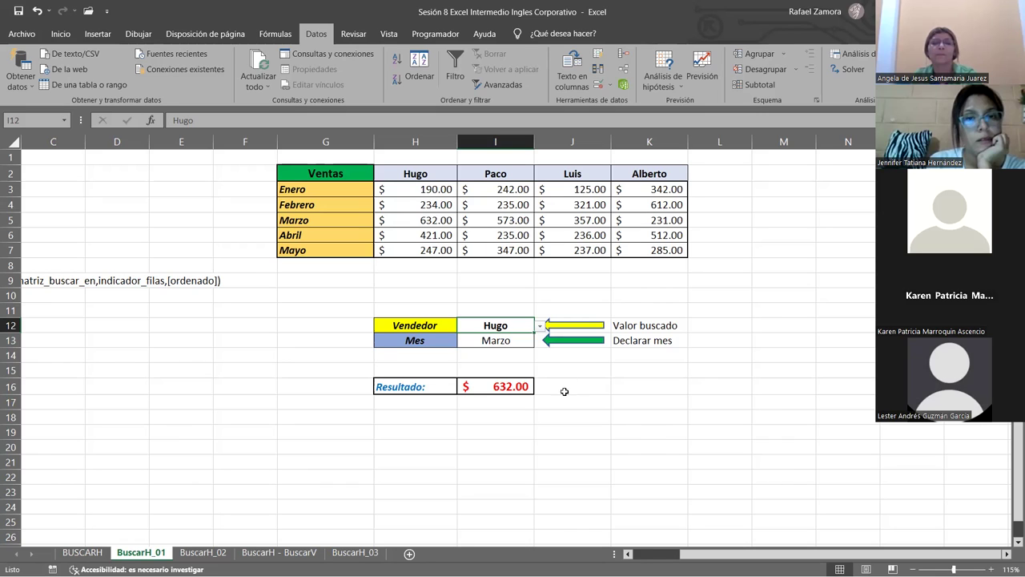
Select the Mes cell, then move the selection away to the empty cell L12.
left_click(518, 344)
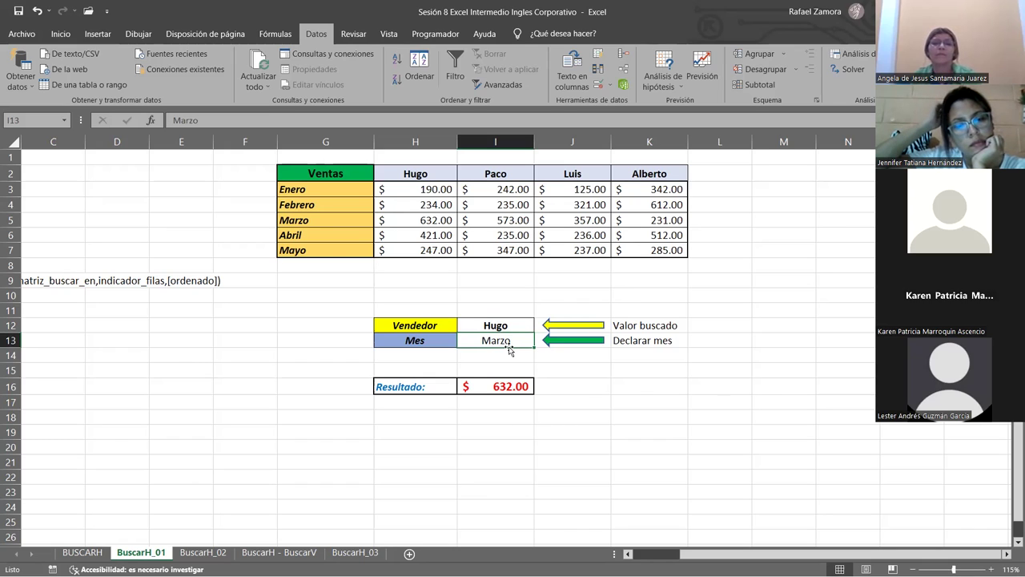
left_click(646, 396)
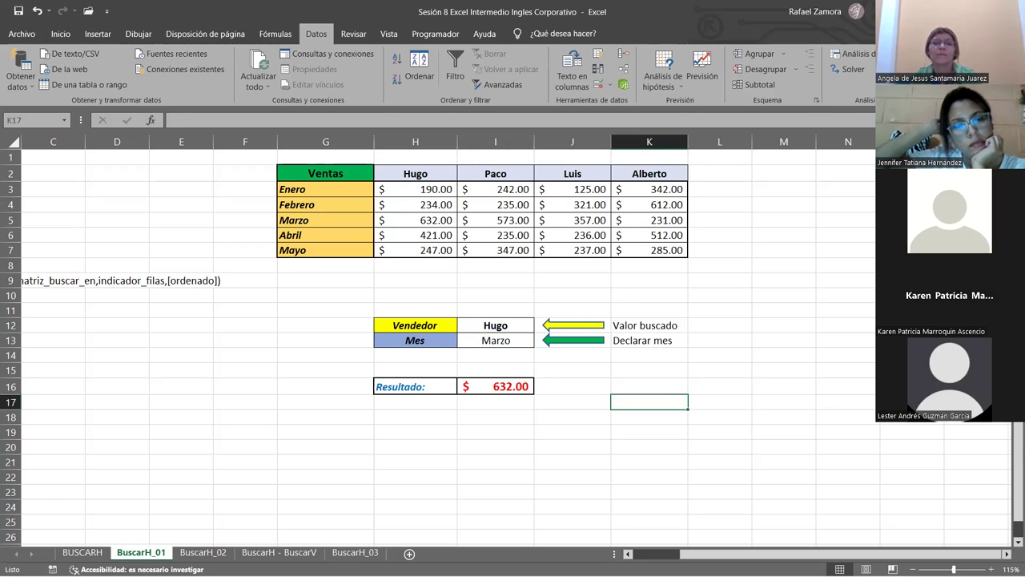
key("Right")
key("Right")
key("Down")
key("Down")
key("Down")
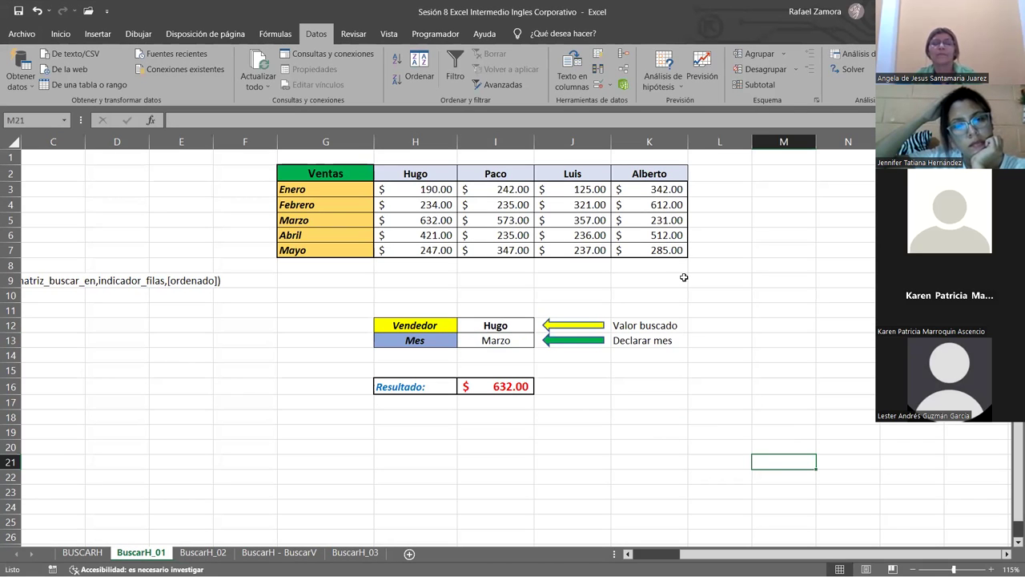
left_click(744, 327)
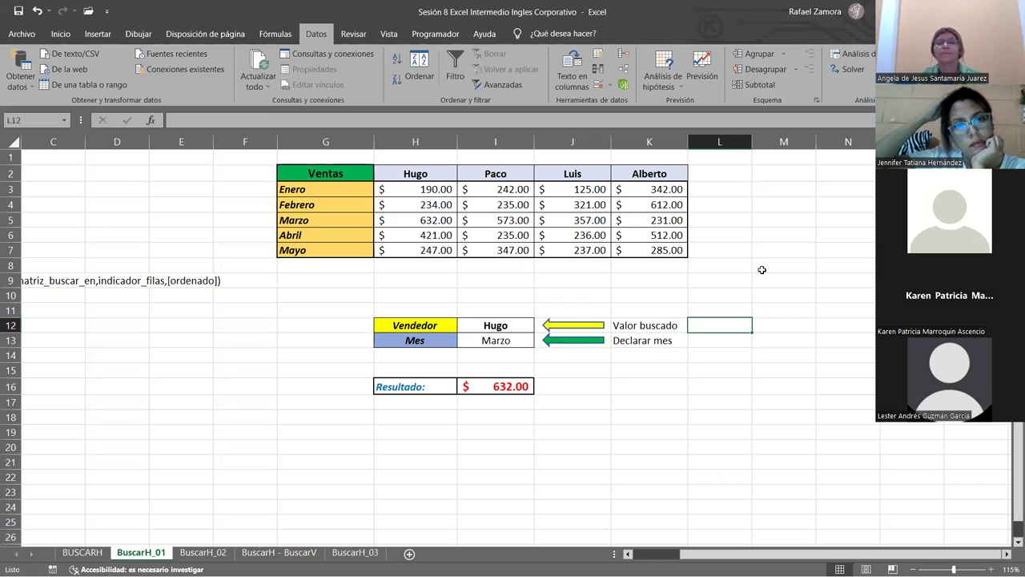